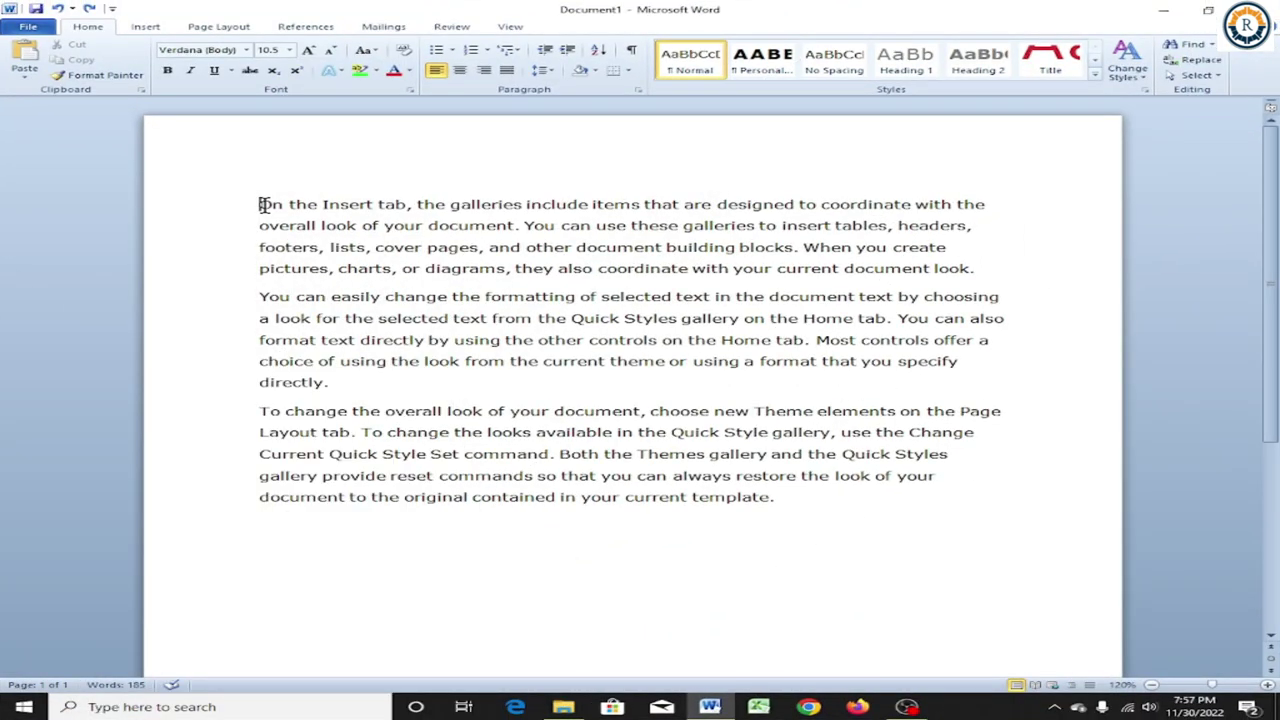
# Select the words 'On the Insert tab' that open the first paragraph.
pyautogui.moveTo(278, 204); pyautogui.dragTo(410, 207)
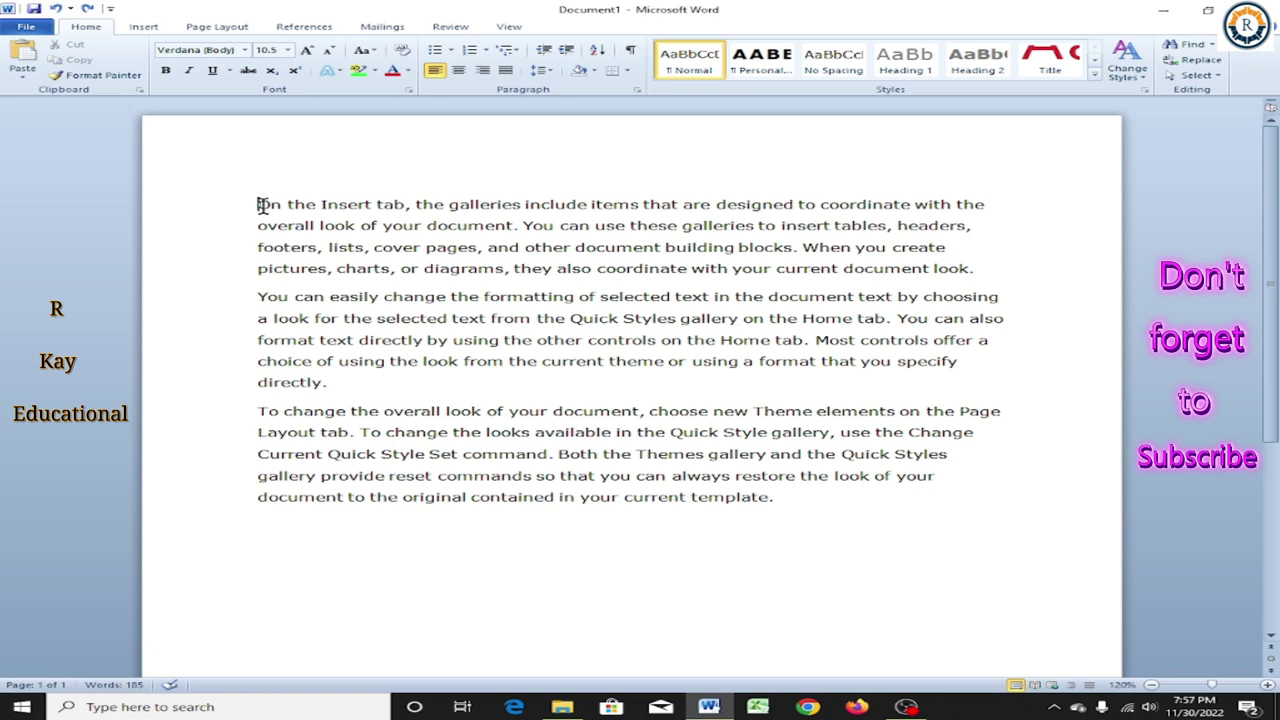
pyautogui.moveTo(259, 204); pyautogui.dragTo(411, 206)
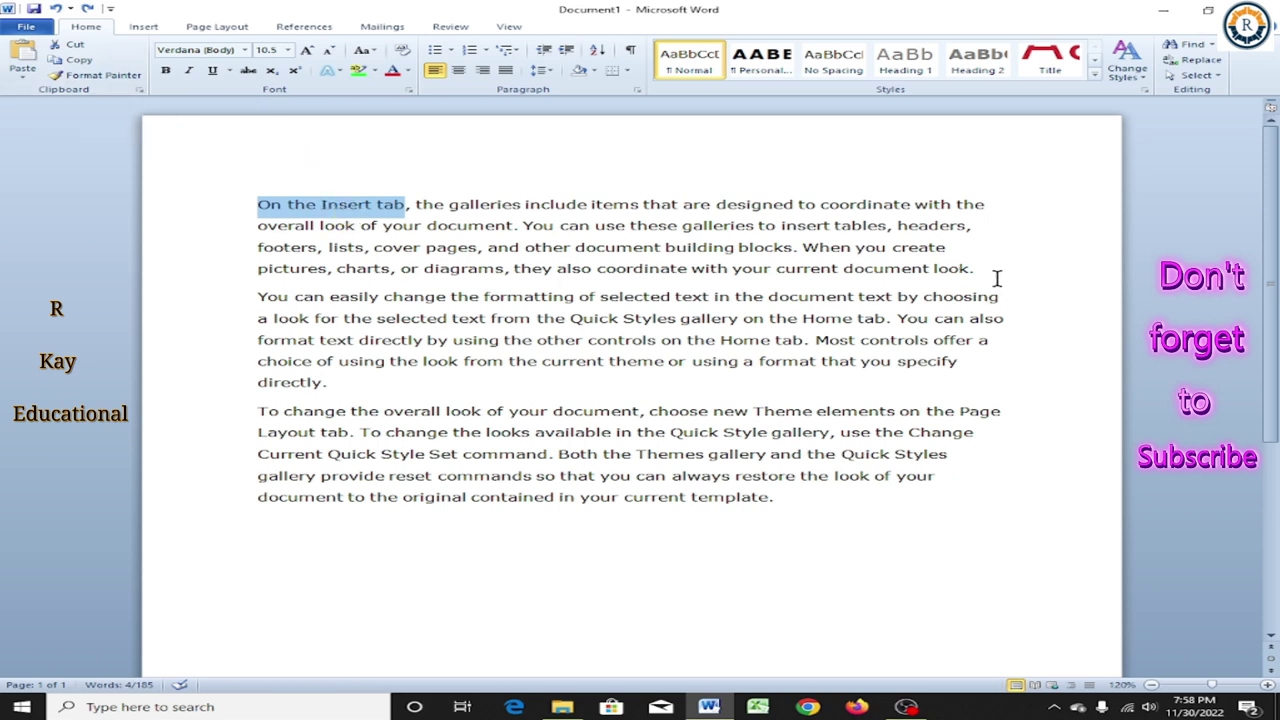
# Move 'On the Insert tab' after 'document look.' and select the paragraph's opening two sentences.
pyautogui.click(75, 50)
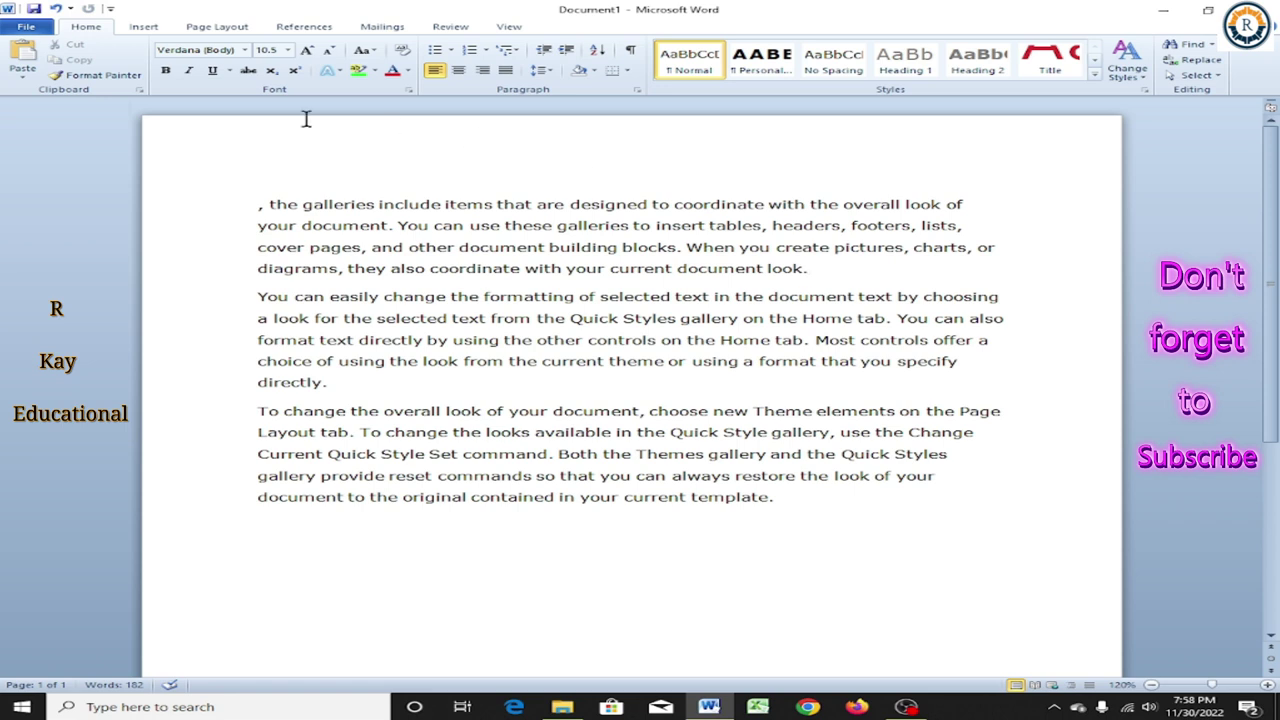
pyautogui.click(20, 60)
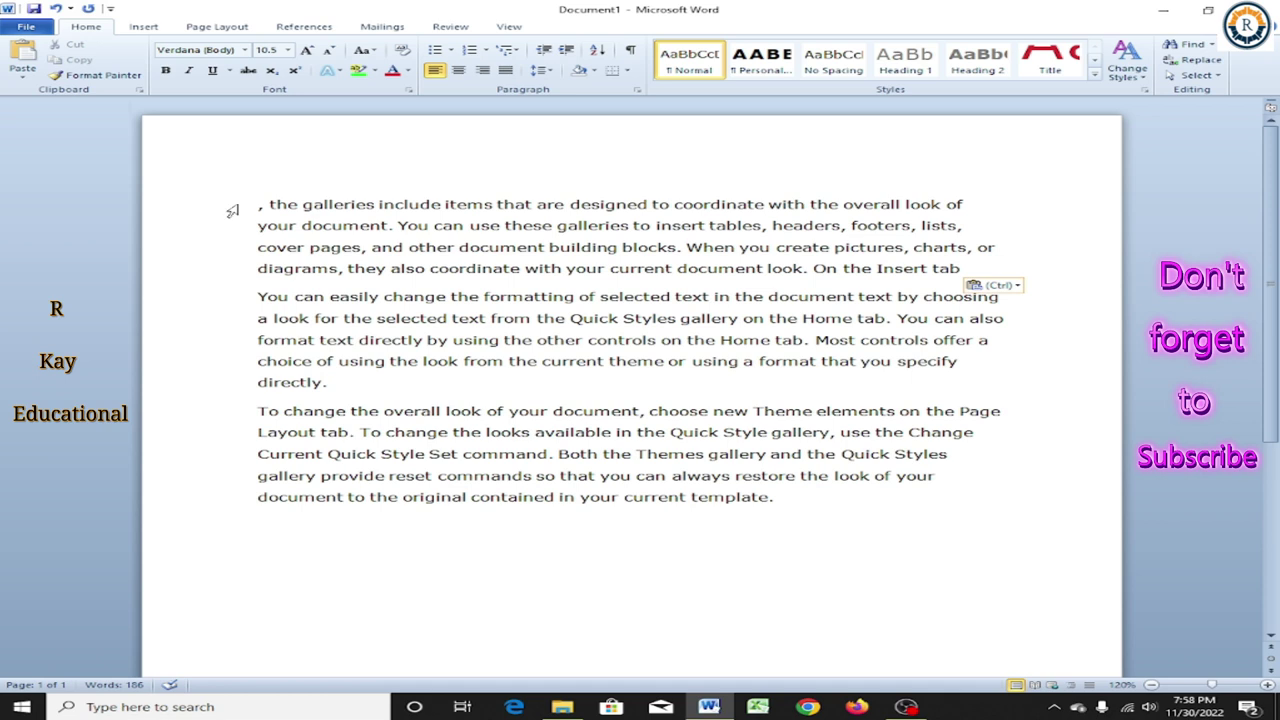
pyautogui.moveTo(248, 204)
pyautogui.mouseDown()
pyautogui.moveTo(712, 250)
pyautogui.moveTo(683, 256)
pyautogui.mouseUp()
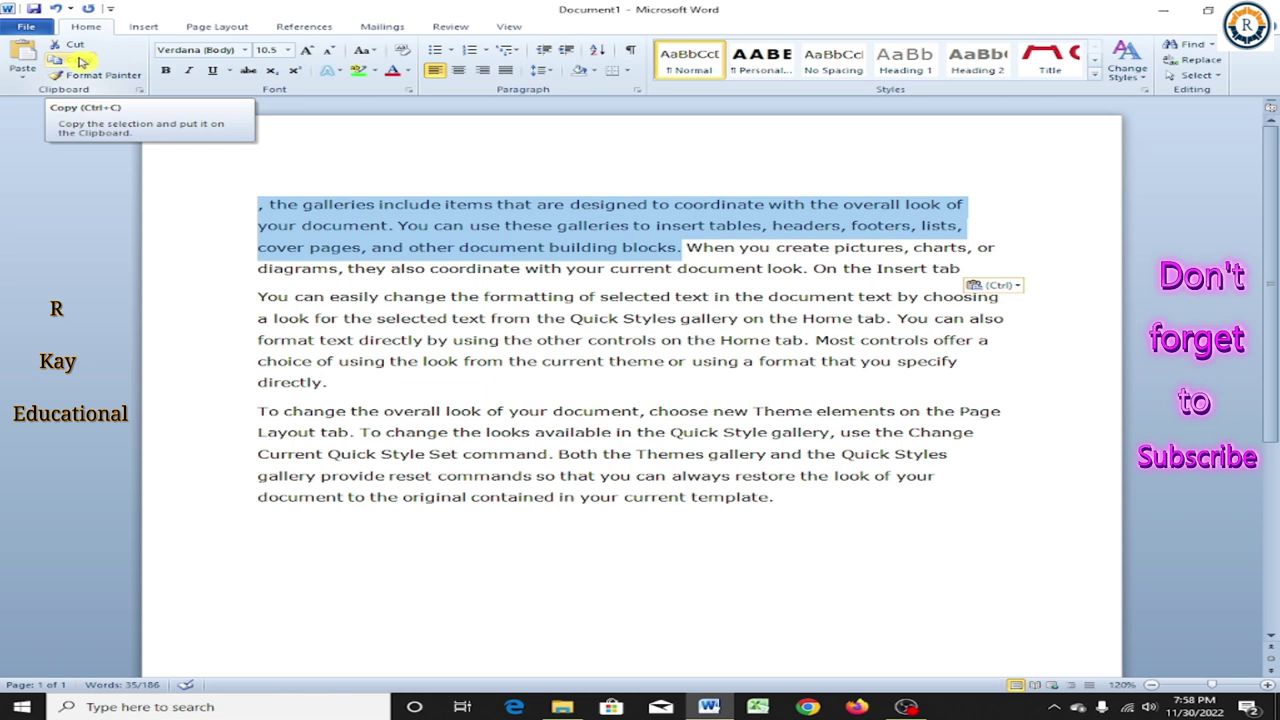
# Copy the first paragraph's opening two sentences and paste them on the empty line below the last paragraph.
pyautogui.hotkey('ctrl', 'c')
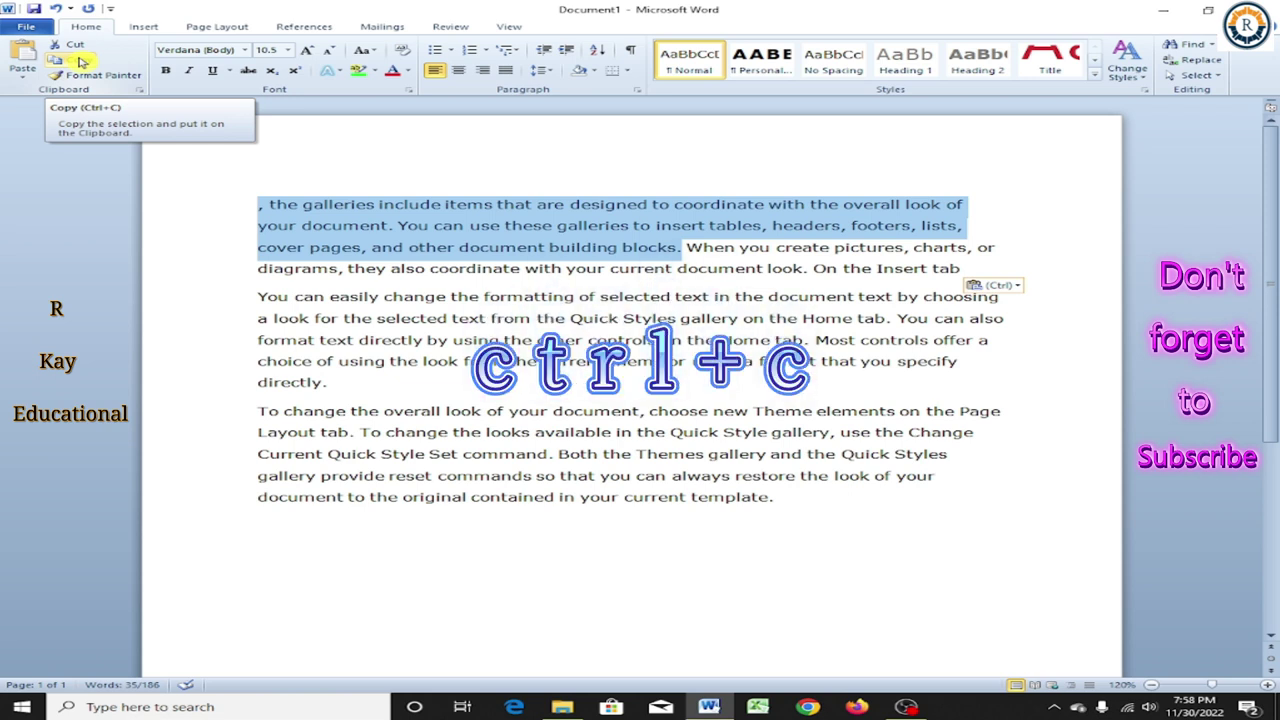
pyautogui.click(82, 62)
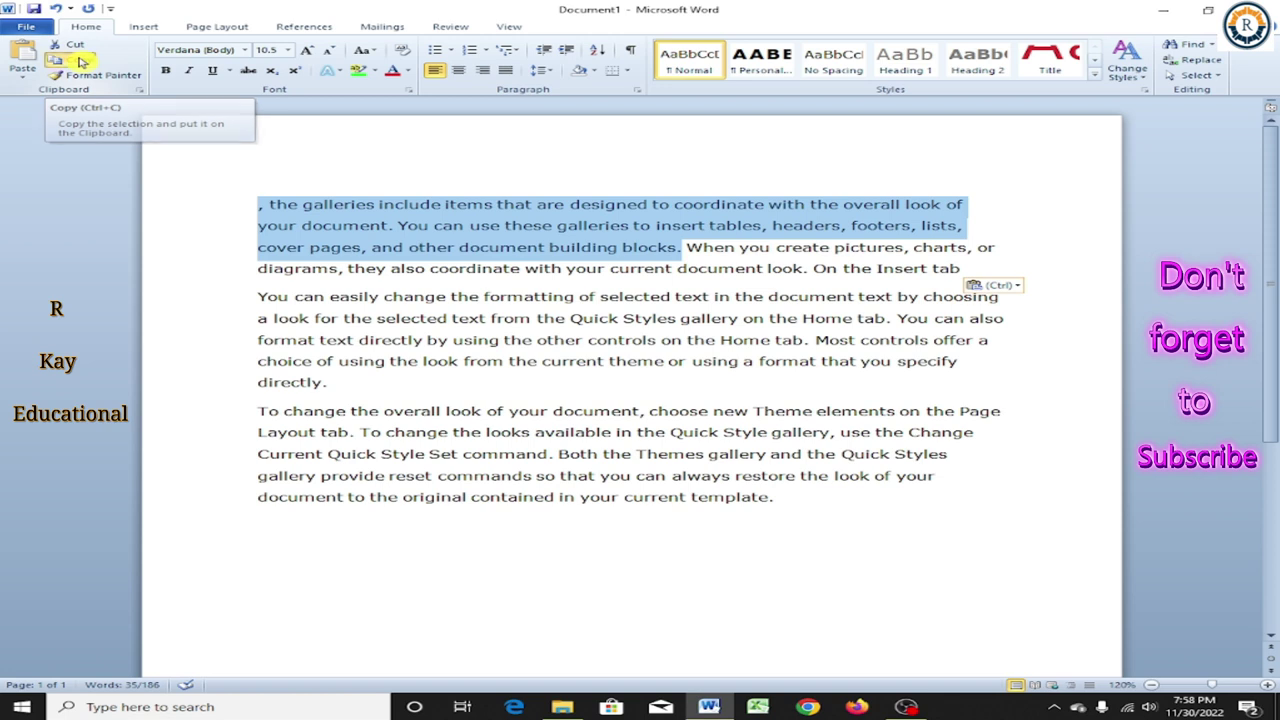
pyautogui.click(263, 525)
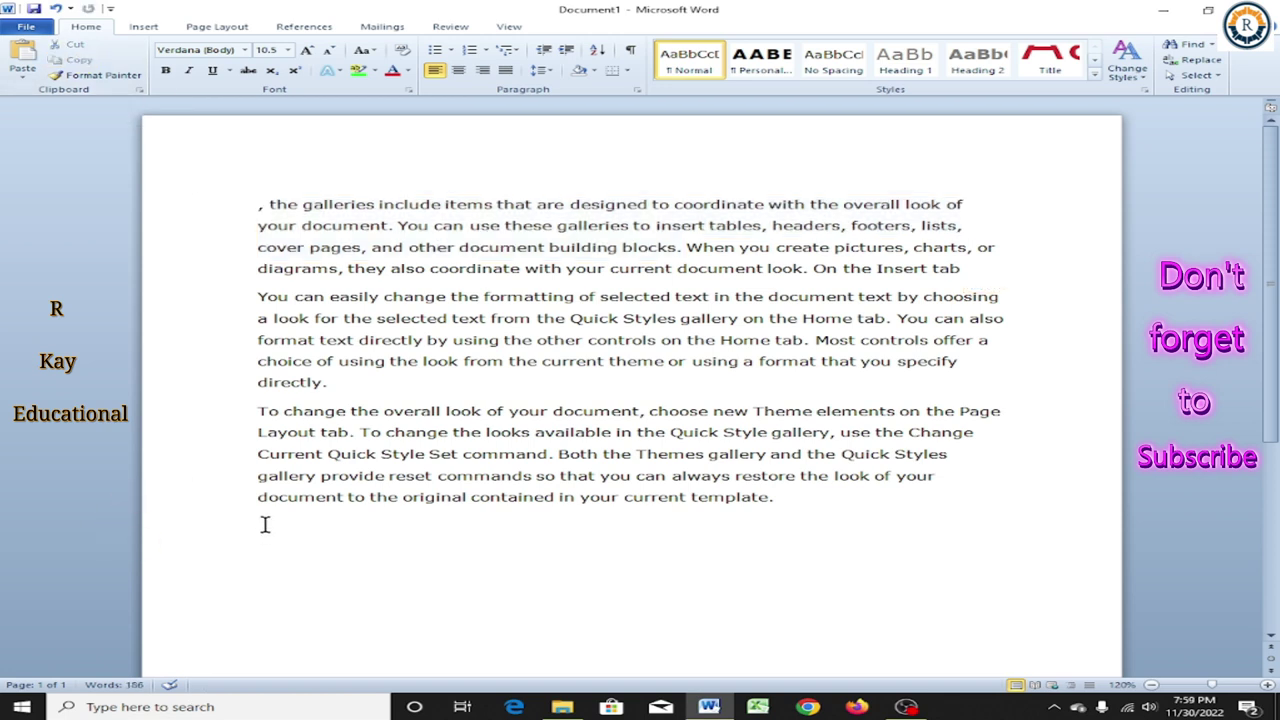
pyautogui.click(33, 63)
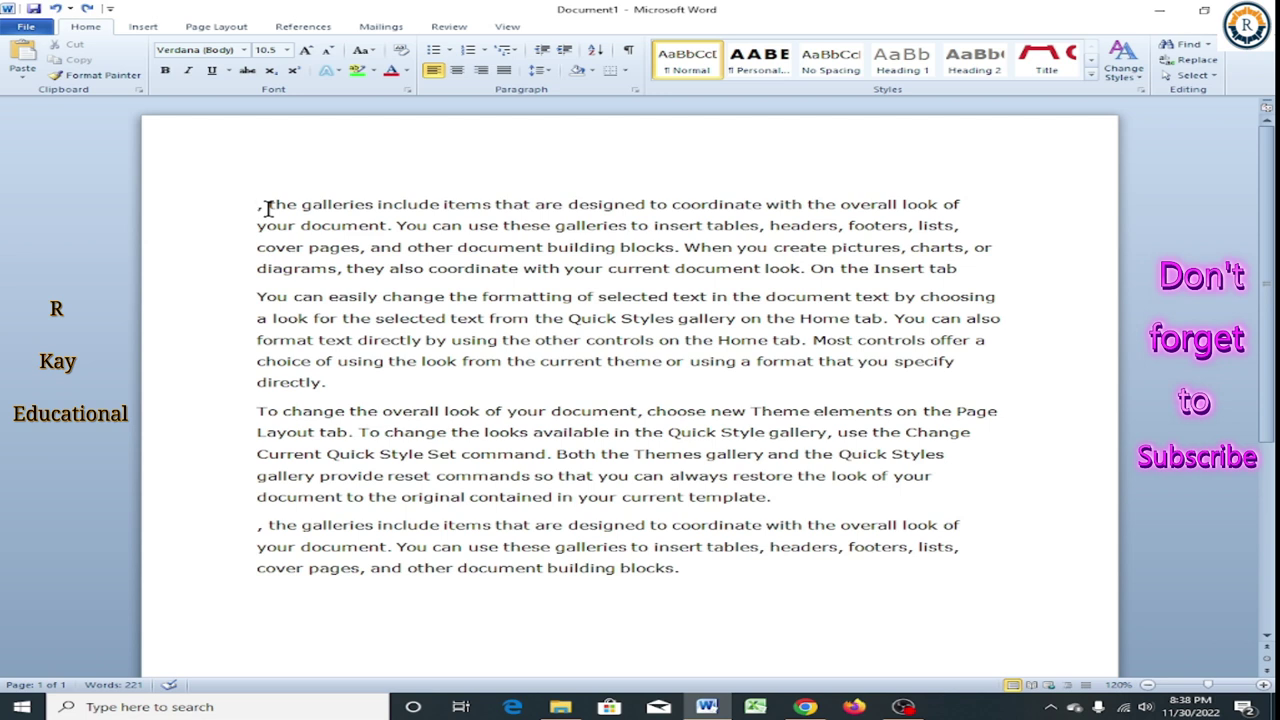
# Make 'the galleries include items that' in the first line bold, finishing with Ctrl+B.
pyautogui.moveTo(268, 208); pyautogui.dragTo(512, 205)
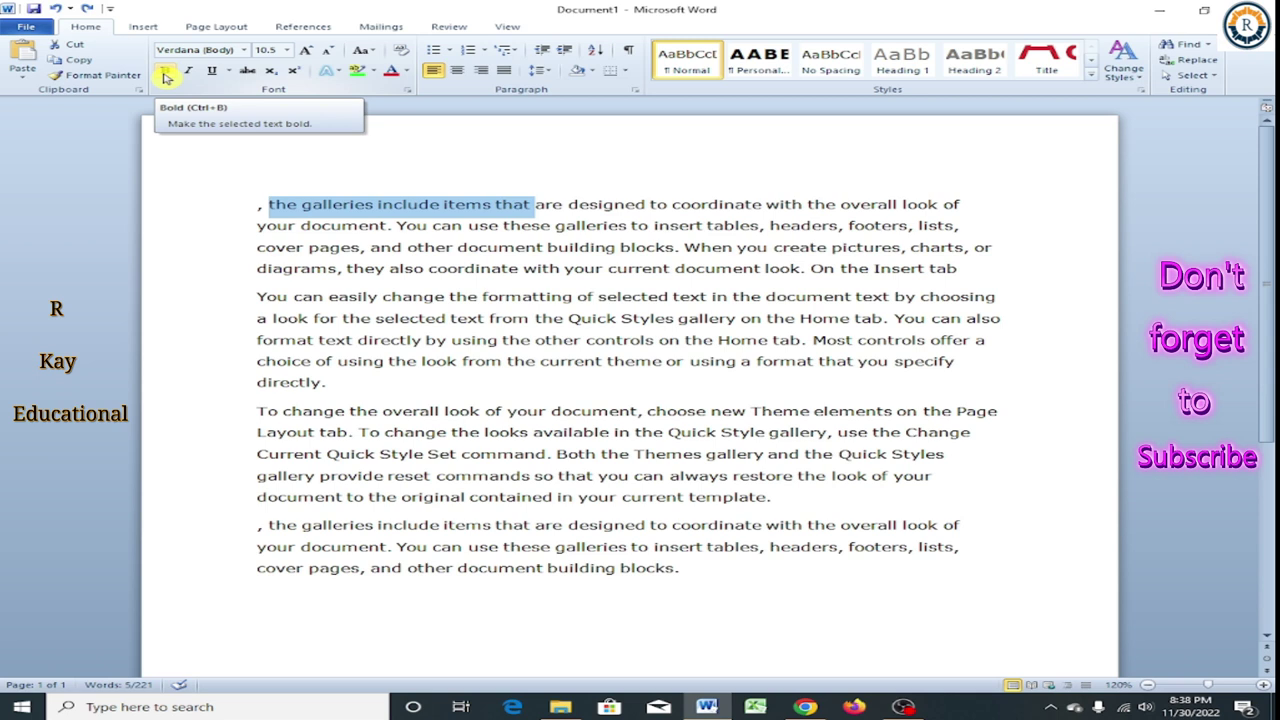
pyautogui.click(166, 72)
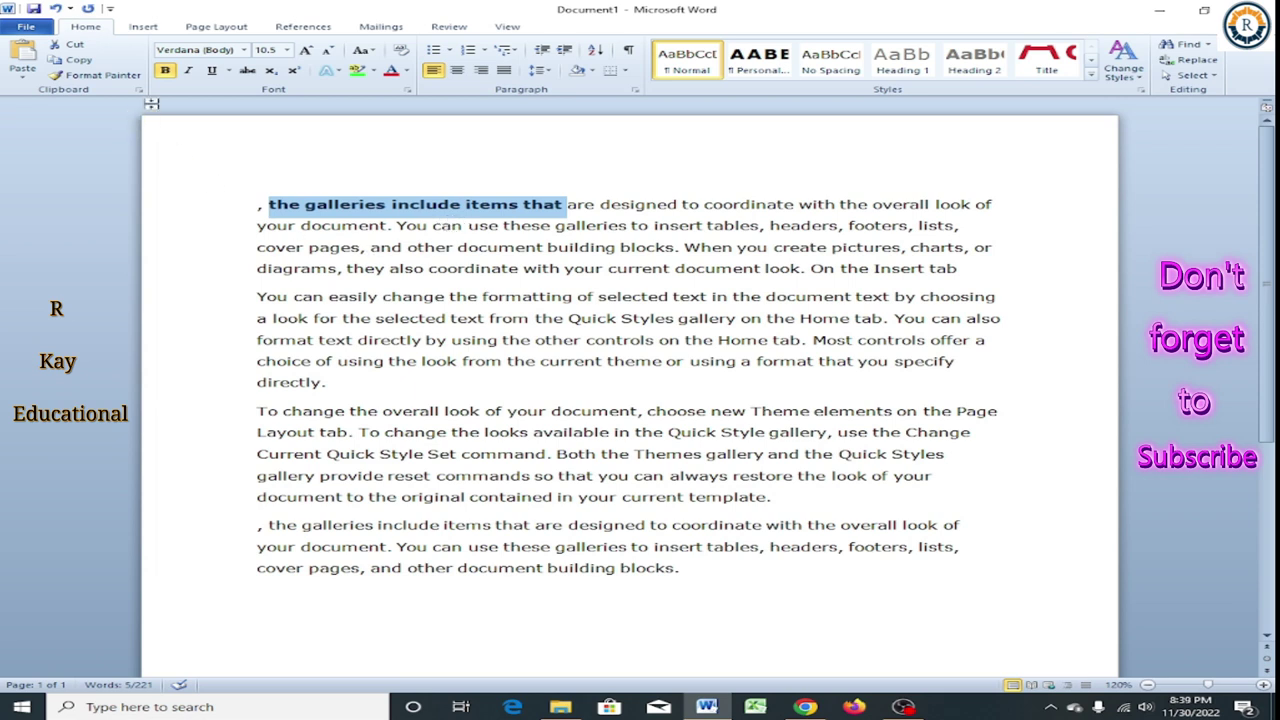
pyautogui.click(166, 71)
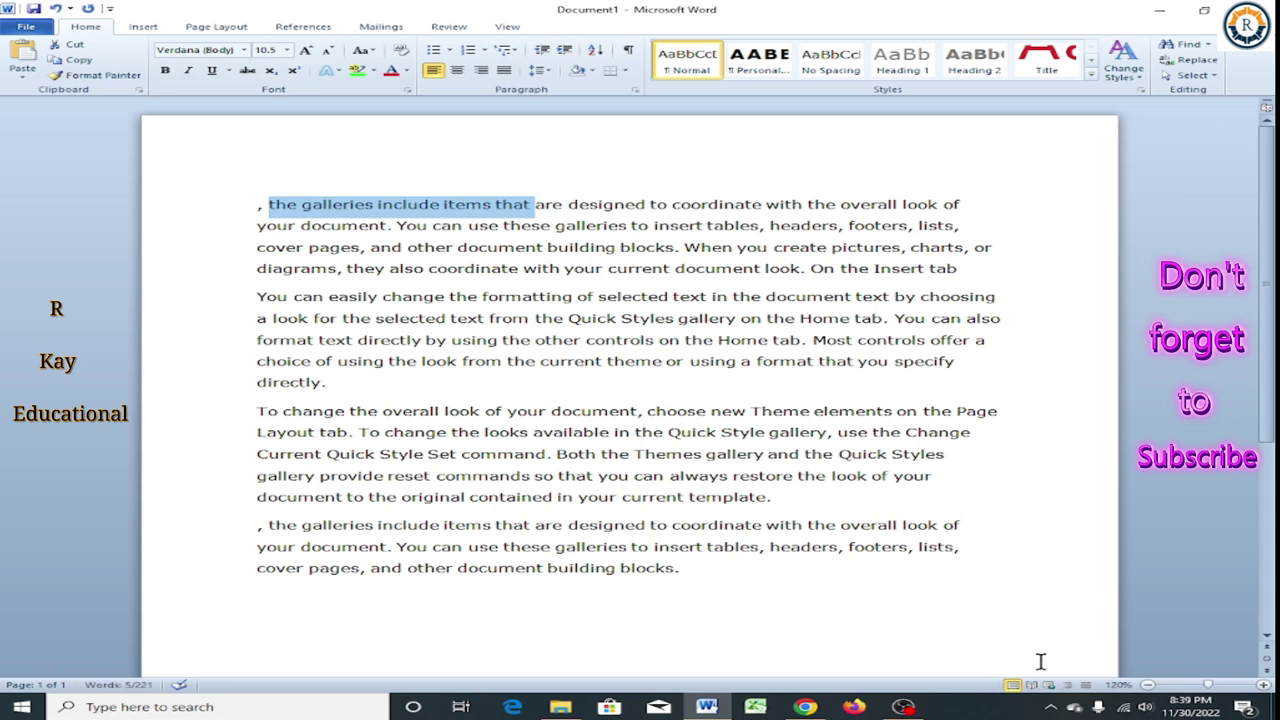
pyautogui.hotkey('ctrl', 'b')
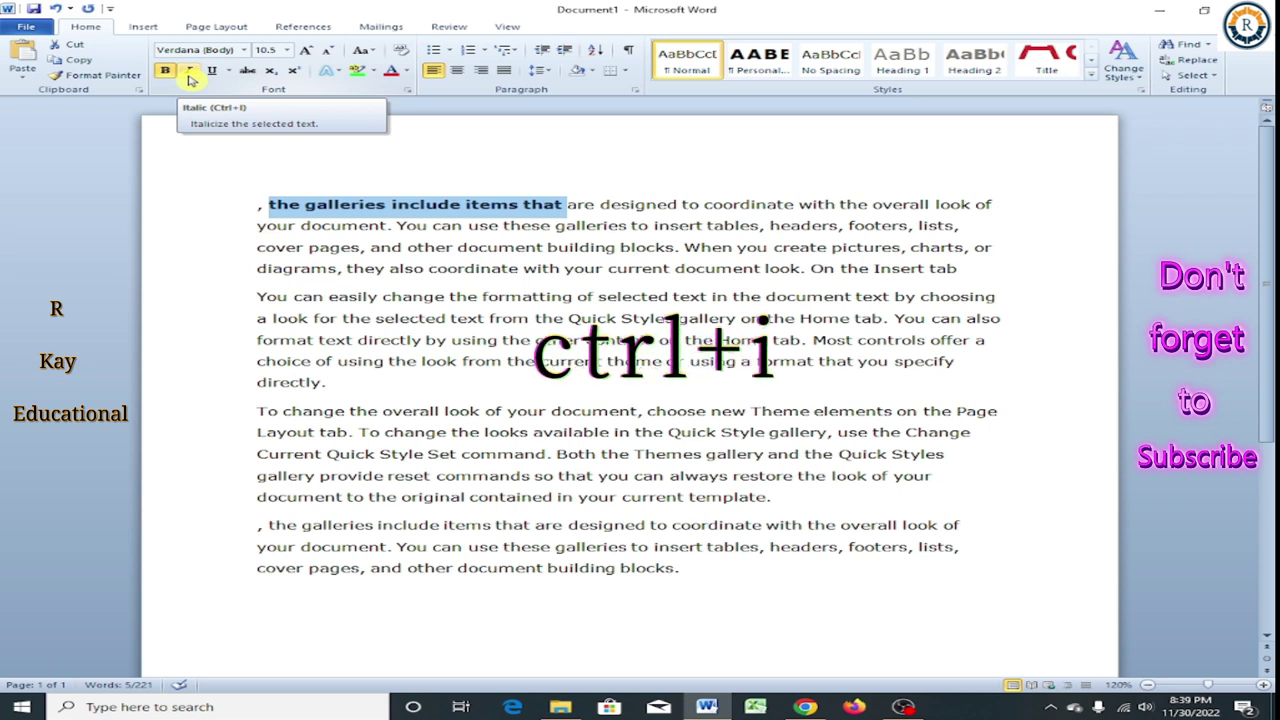
# Add italic and underline to the bold phrase 'the galleries include items that'.
pyautogui.click(189, 75)
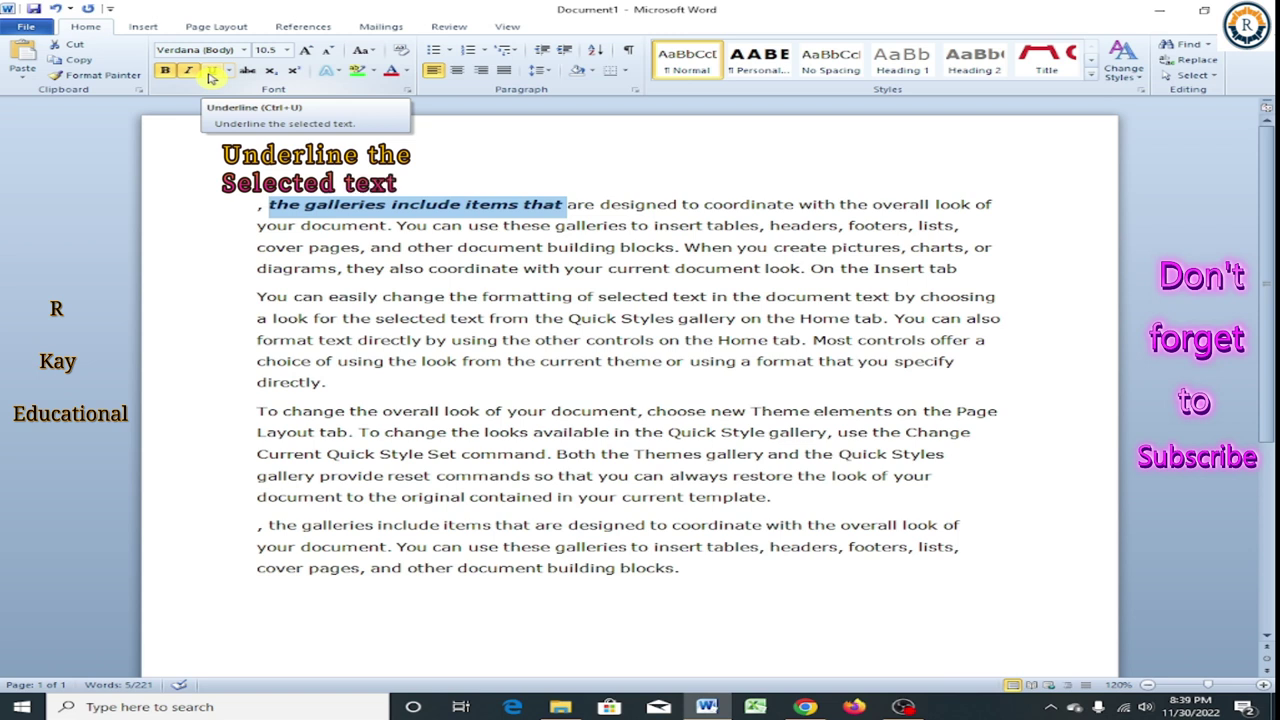
pyautogui.click(213, 72)
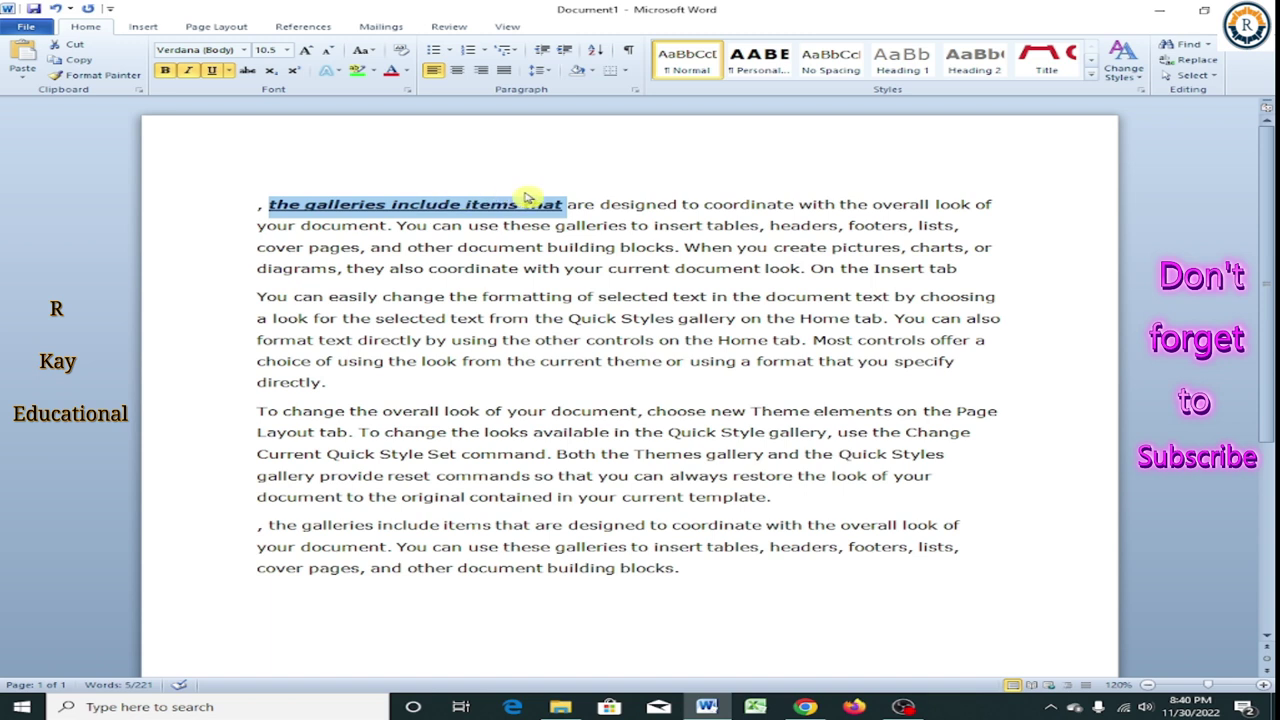
pyautogui.click(231, 71)
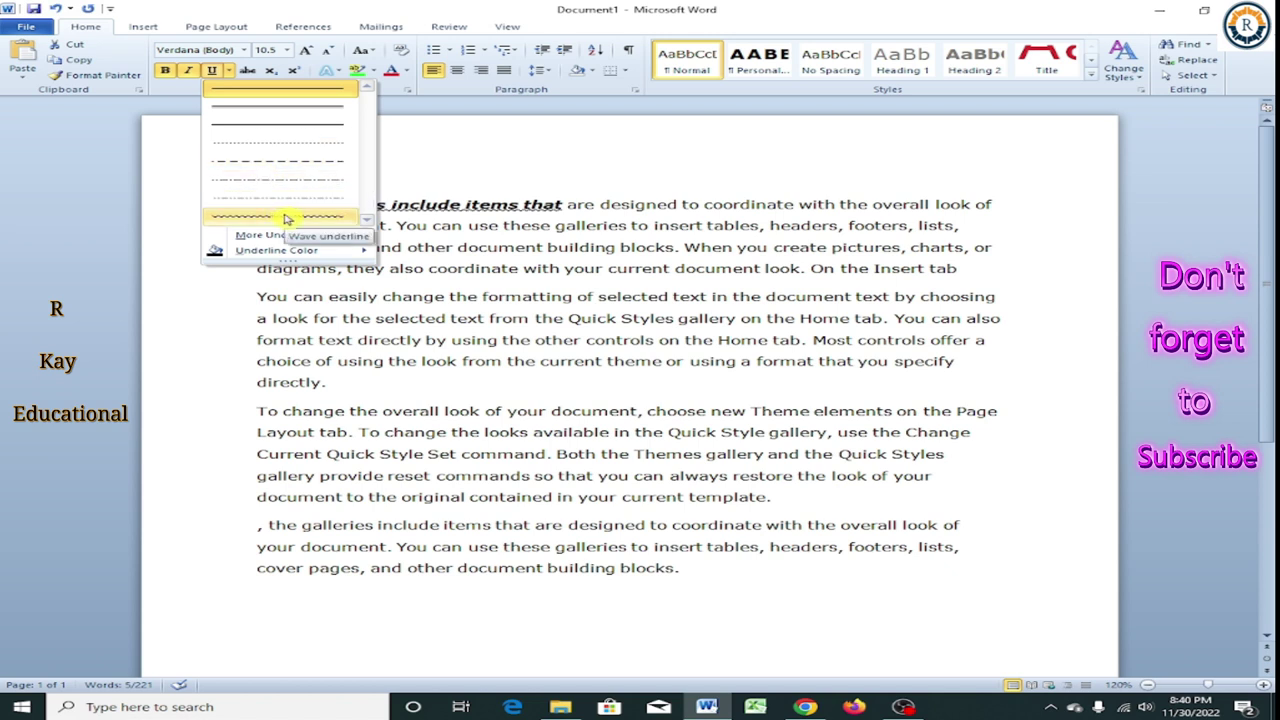
# Switch the phrase's underline to the dotted style and deselect it.
pyautogui.click(288, 150)
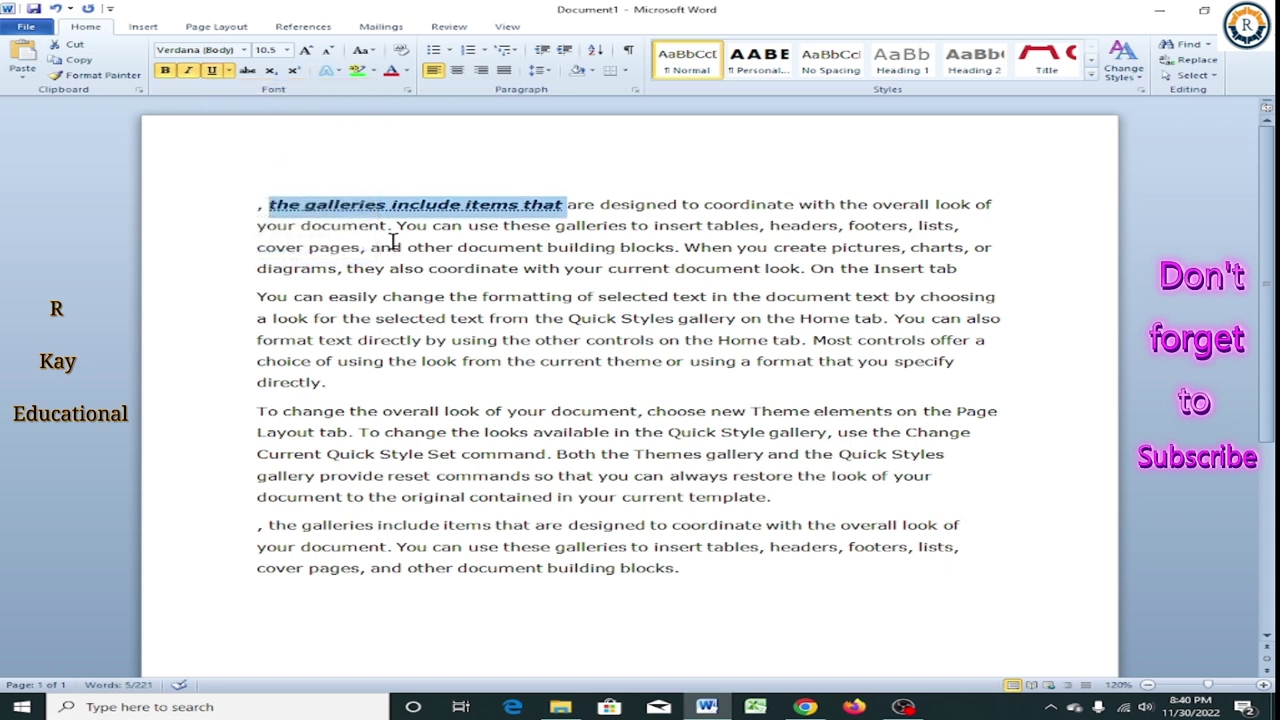
pyautogui.click(352, 224)
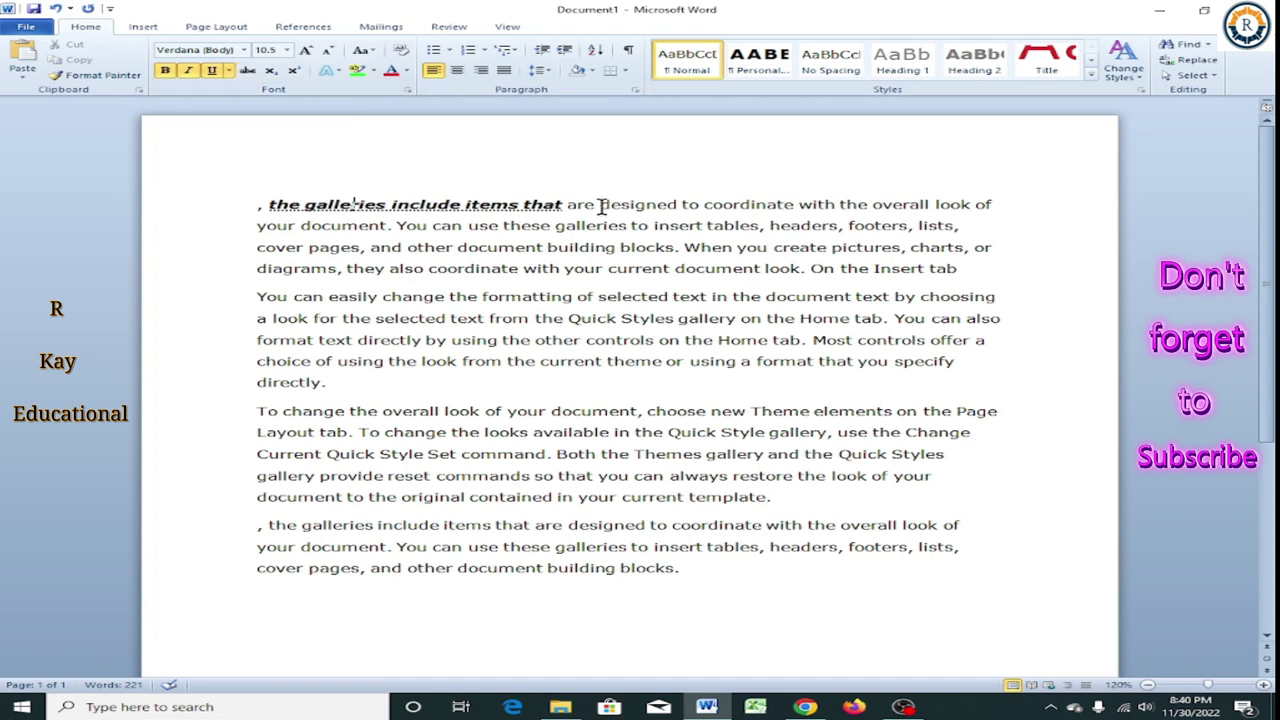
# Strike through 'designed to coordinate' and add an empty line after the final paragraph.
pyautogui.moveTo(599, 204); pyautogui.dragTo(794, 204)
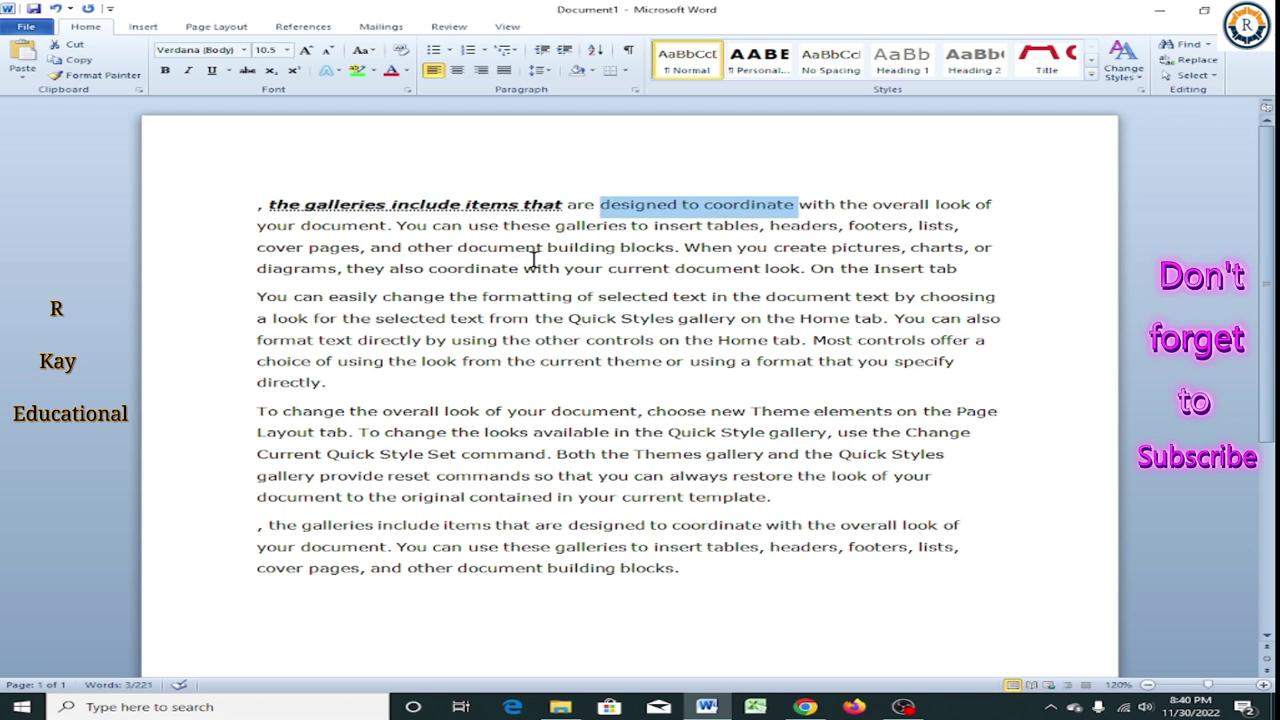
pyautogui.click(248, 71)
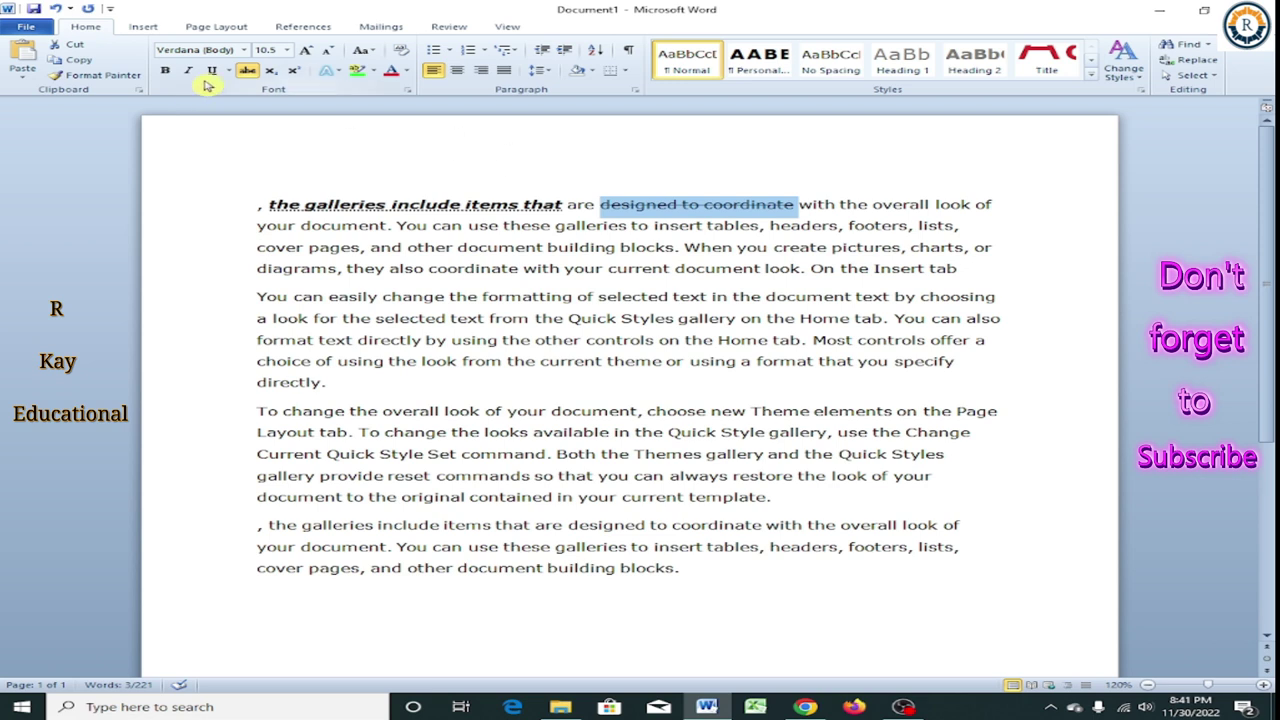
pyautogui.click(648, 360)
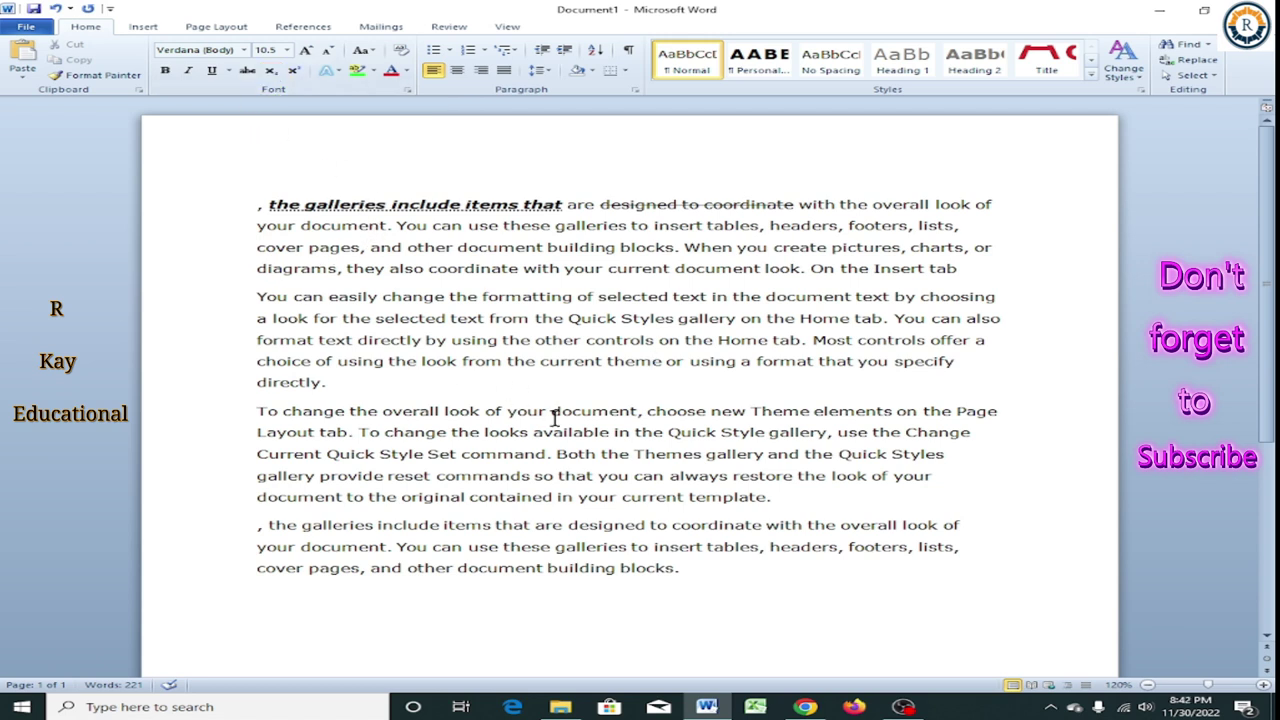
pyautogui.scroll(-1, 650, 570)
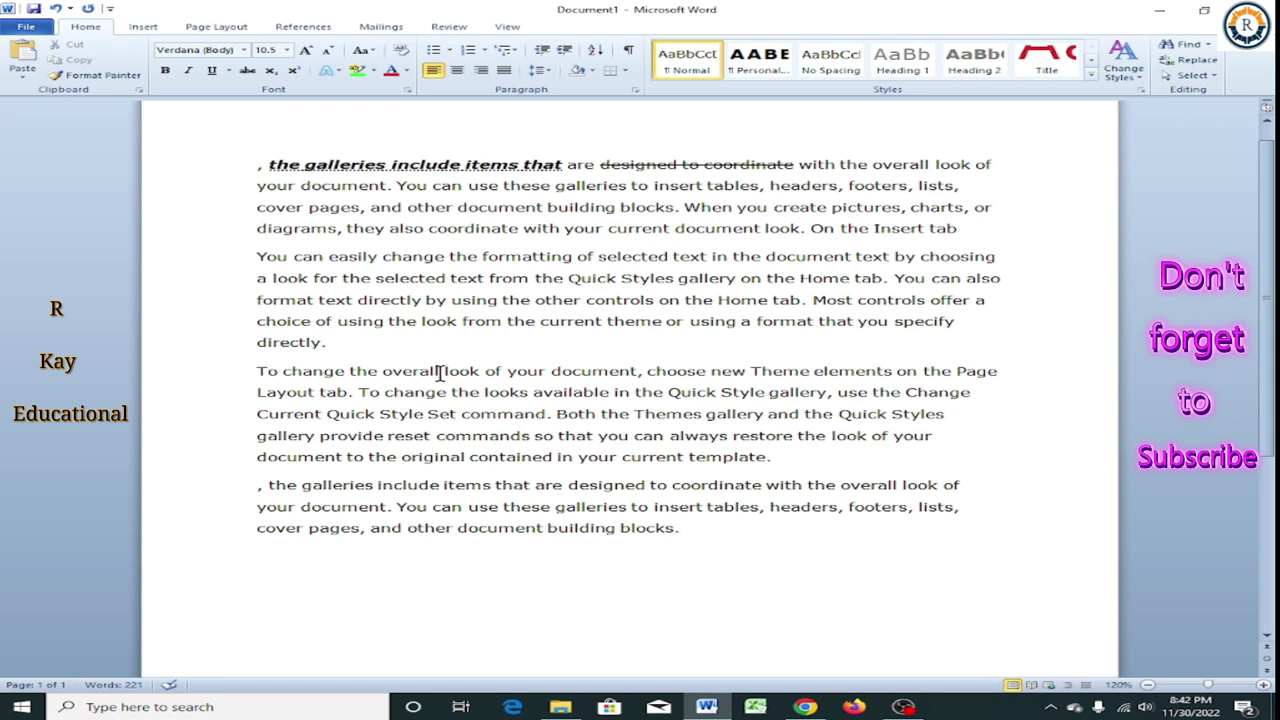
pyautogui.press('Return')
# Type H₂O on the last line, with only the 2 set as subscript.
pyautogui.write('H')
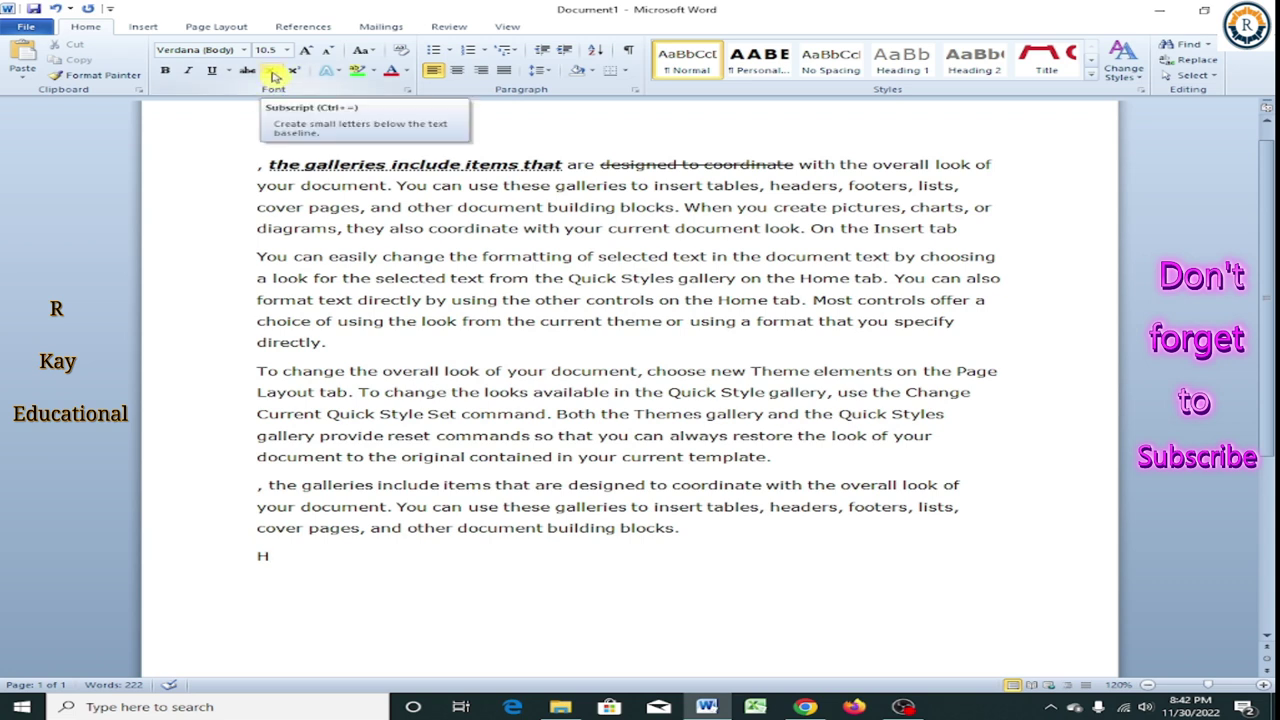
pyautogui.click(275, 76)
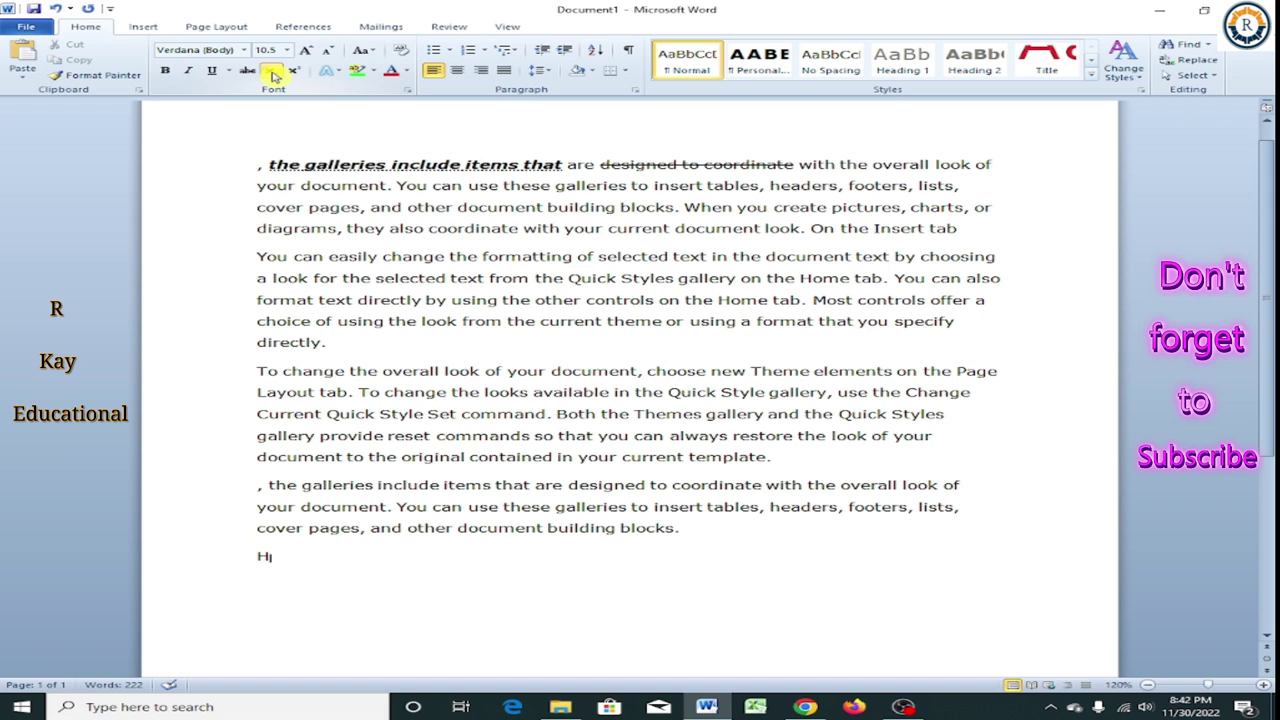
pyautogui.click(273, 74)
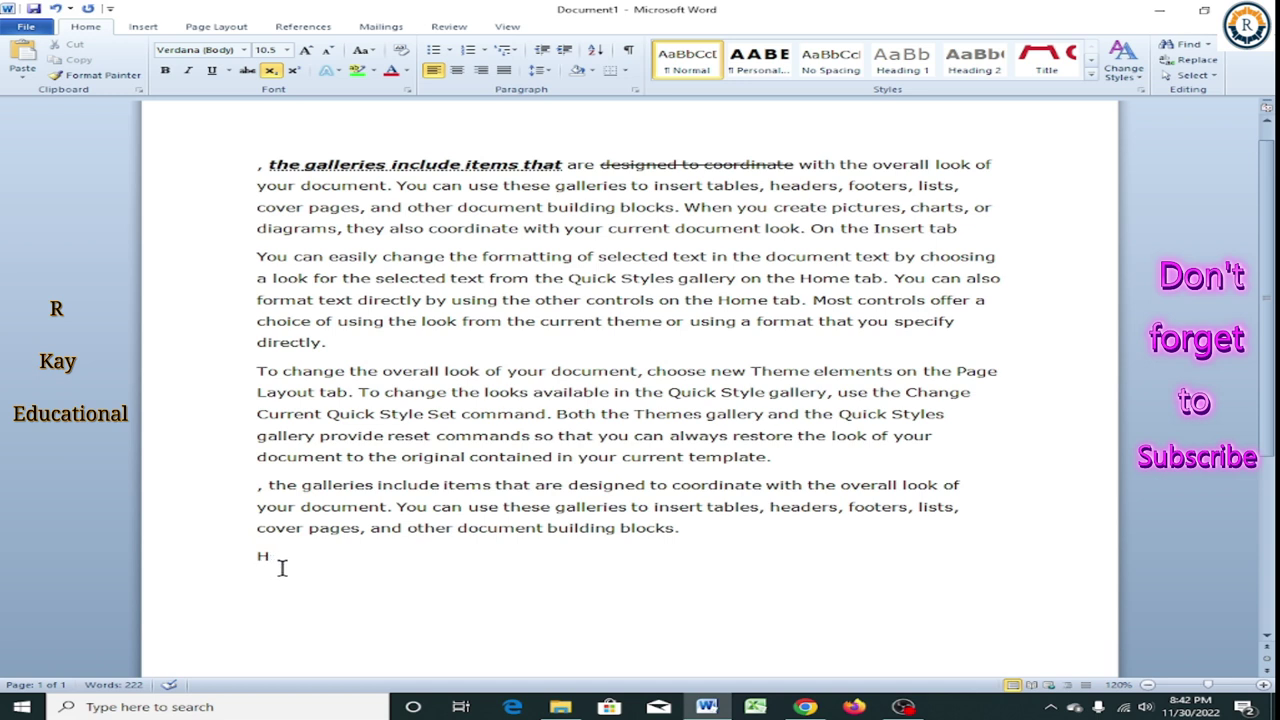
pyautogui.write('2')
pyautogui.write('o')
pyautogui.press('BackSpace')
pyautogui.click(276, 74)
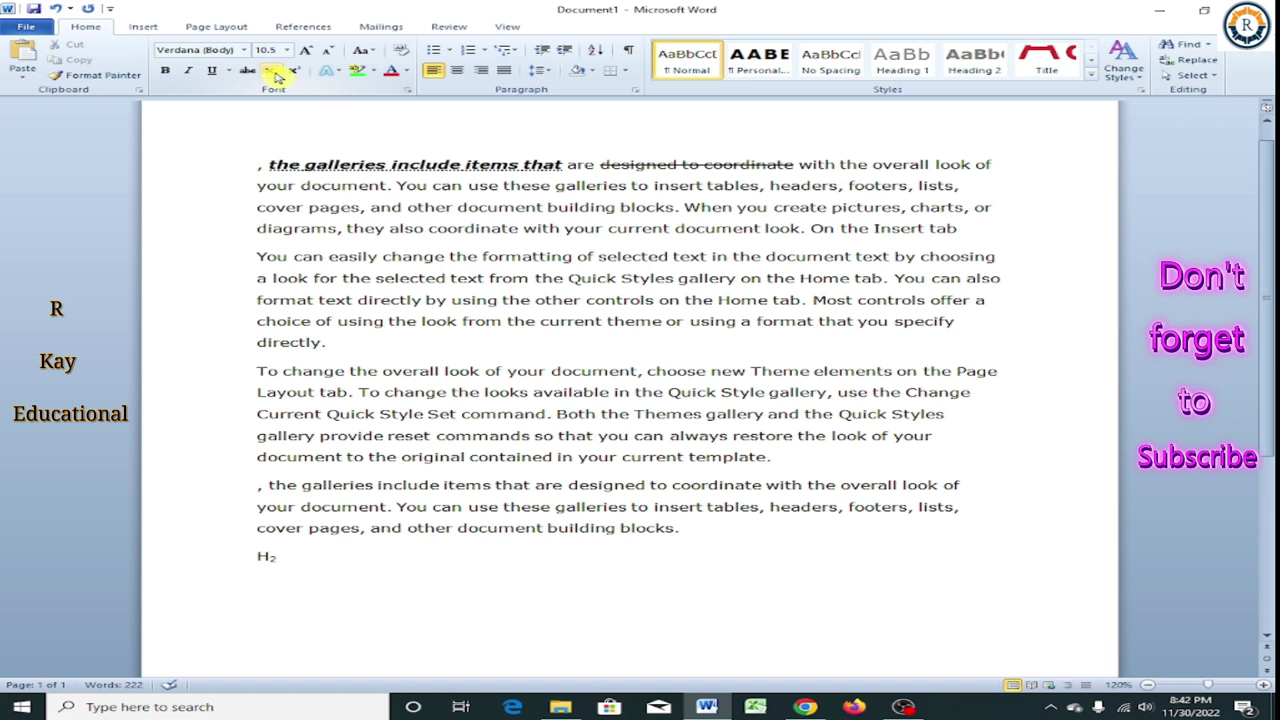
pyautogui.click(276, 74)
pyautogui.click(270, 70)
pyautogui.write('O')
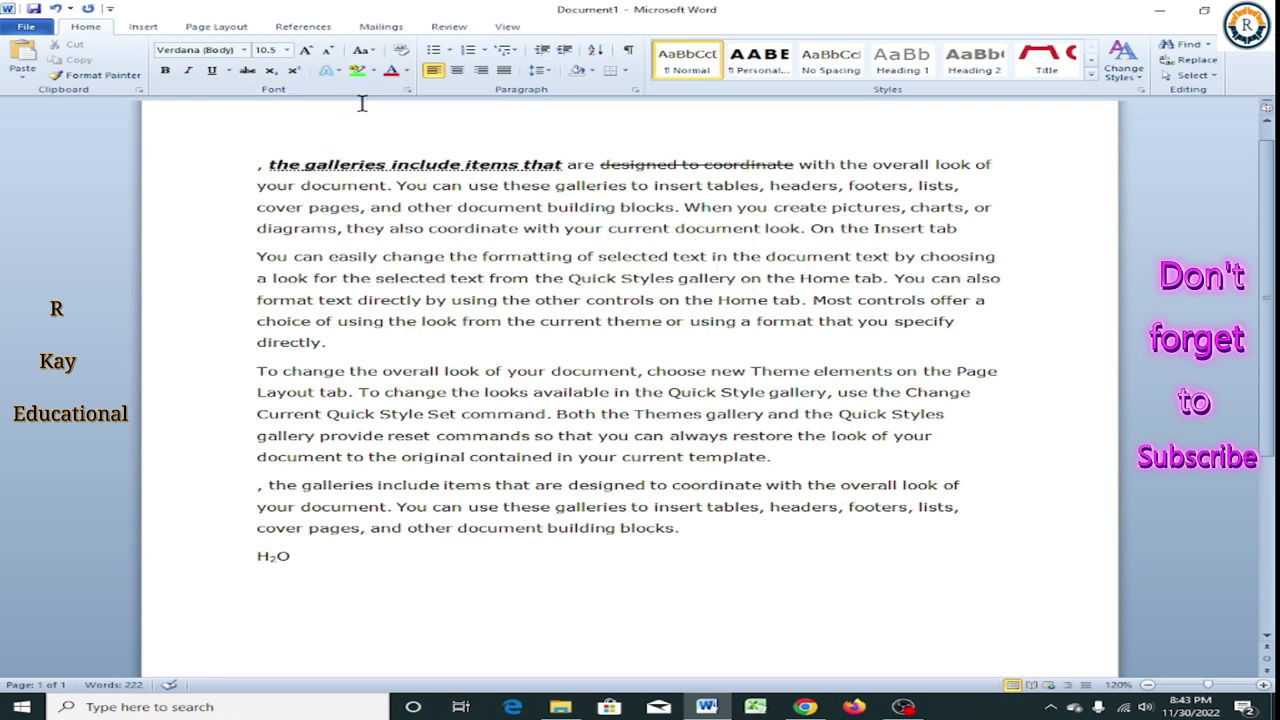
# On a new line below H₂O, type a²+b² with both 2s as superscript.
pyautogui.press('Return')
pyautogui.write('a')
pyautogui.write('2')
pyautogui.press('BackSpace')
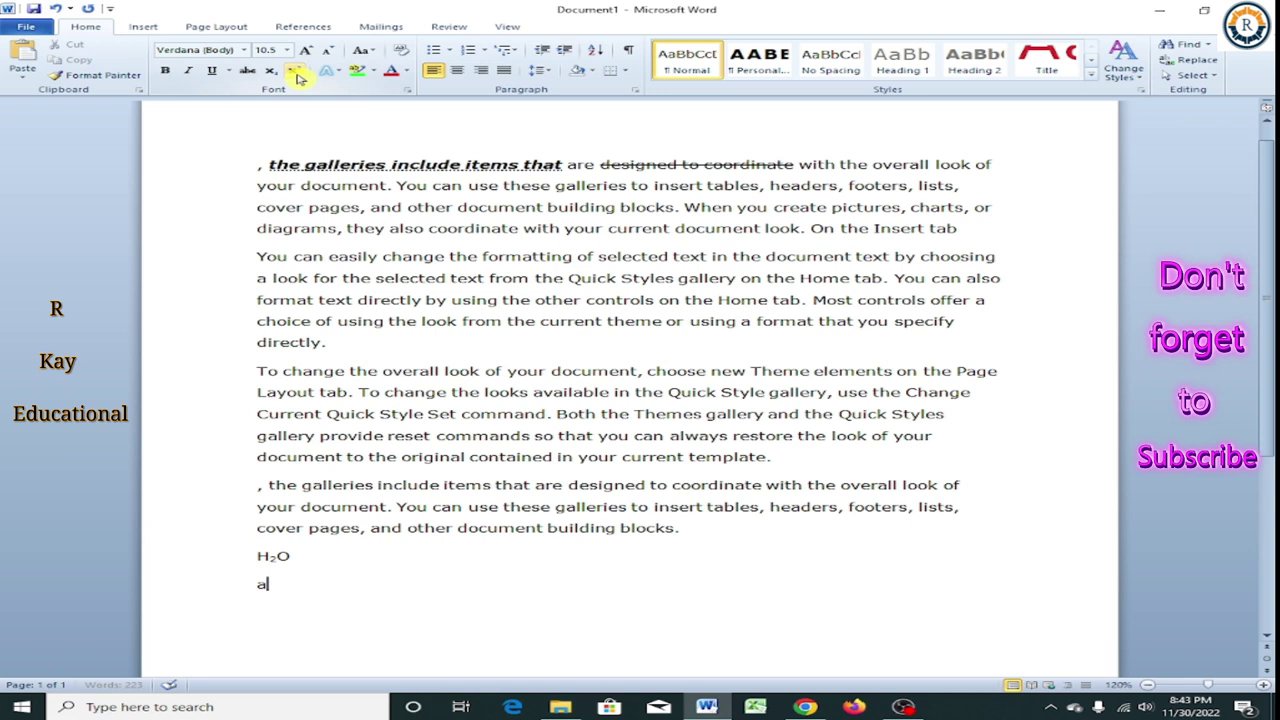
pyautogui.click(297, 74)
pyautogui.write('2')
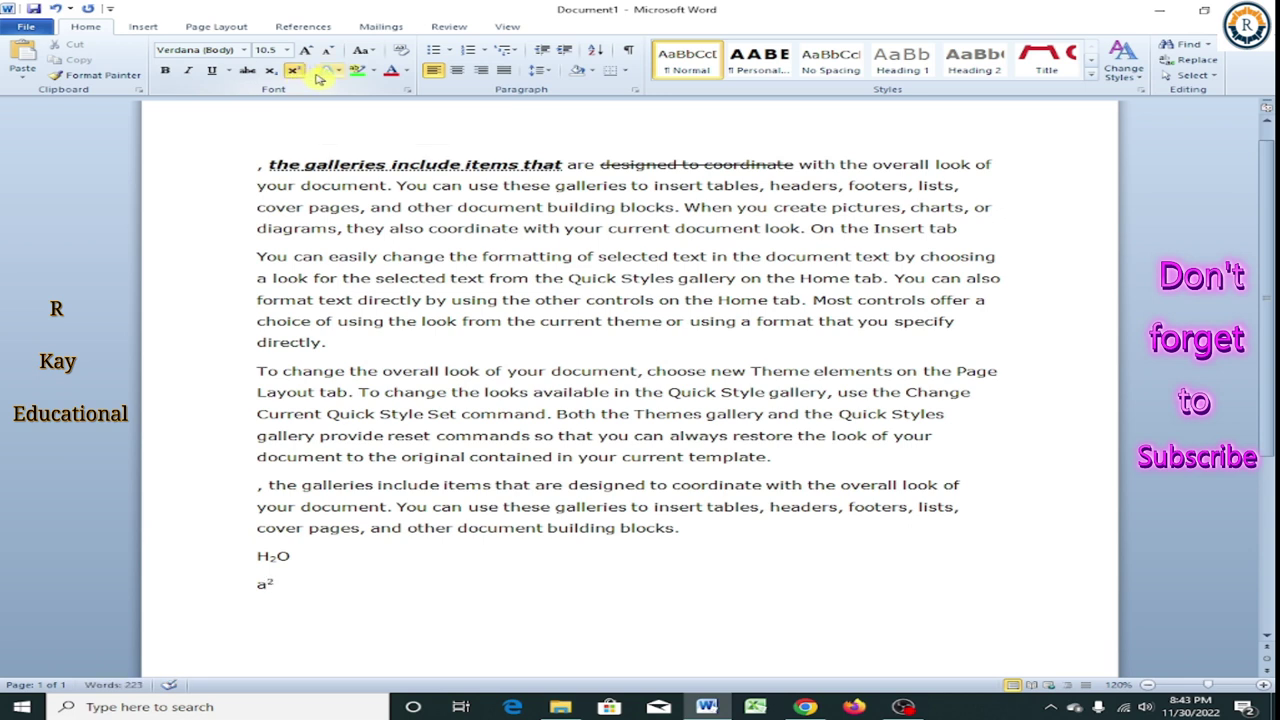
pyautogui.click(297, 74)
pyautogui.write('+')
pyautogui.write('b')
pyautogui.click(300, 72)
pyautogui.write('2')
pyautogui.click(300, 72)
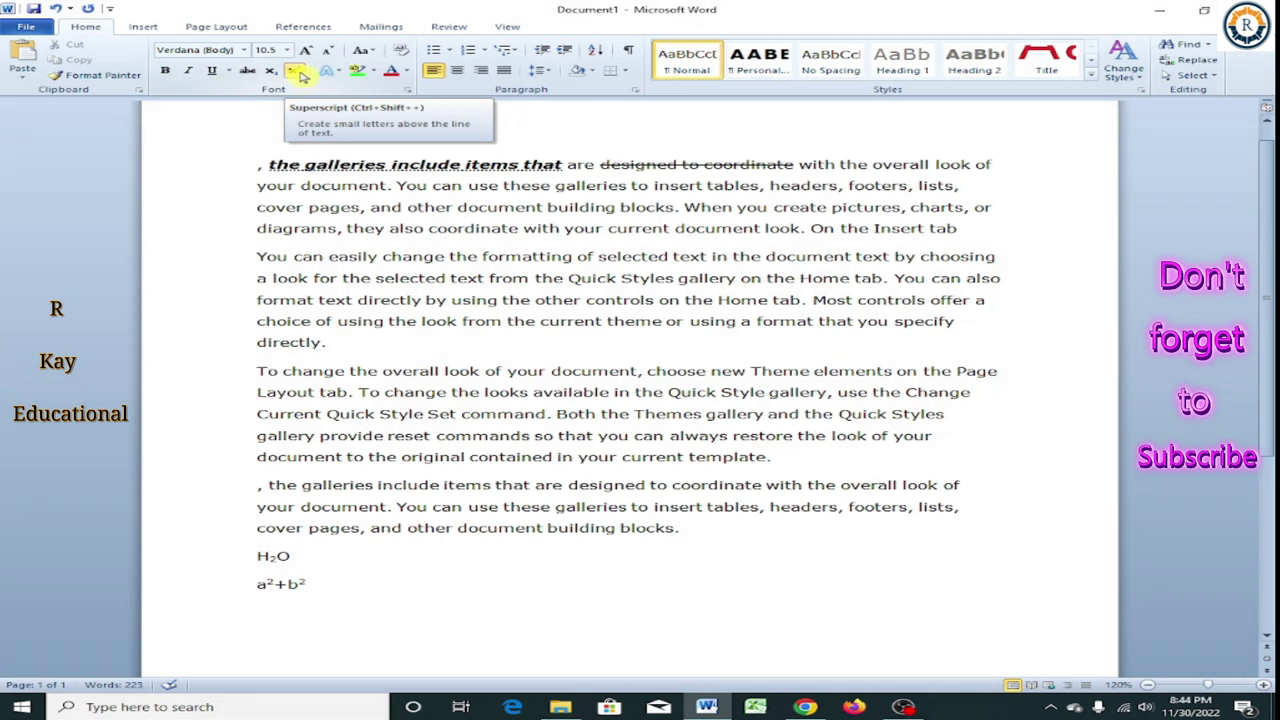
pyautogui.click(300, 74)
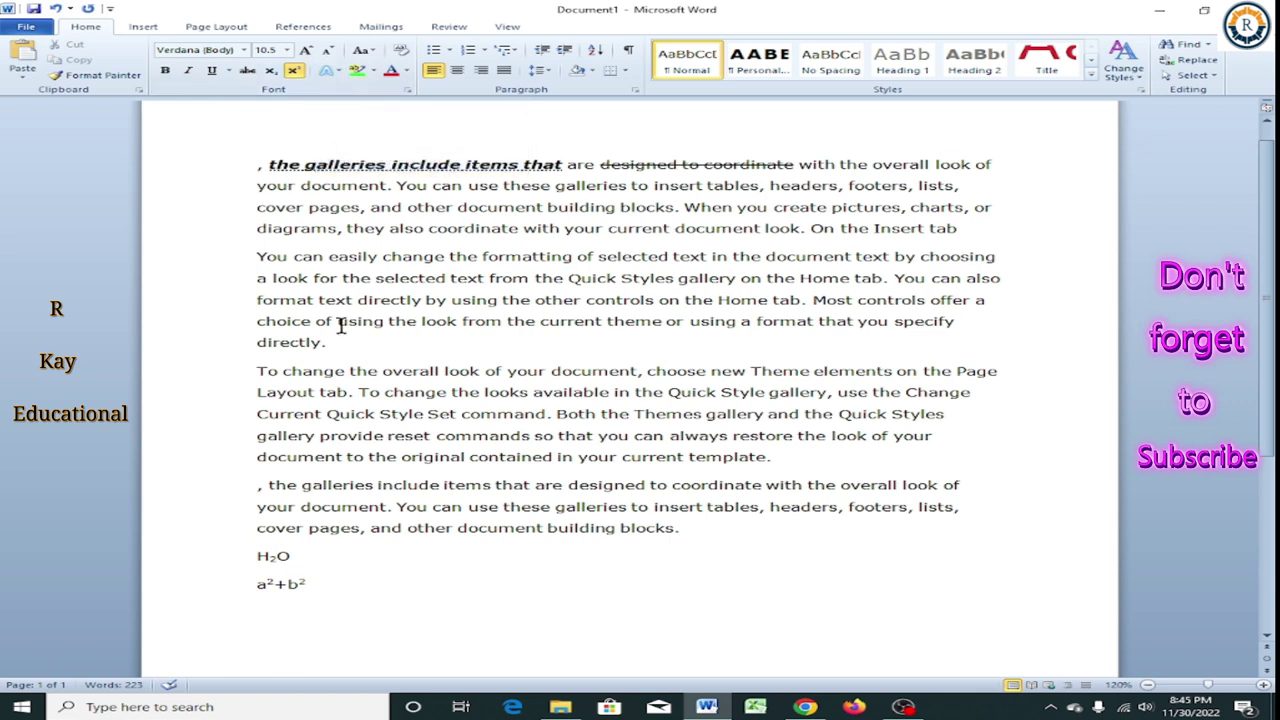
# Apply the orange gradient-fill text effect to the sentence ending 'Page Layout tab.'.
pyautogui.moveTo(257, 371); pyautogui.dragTo(359, 392)
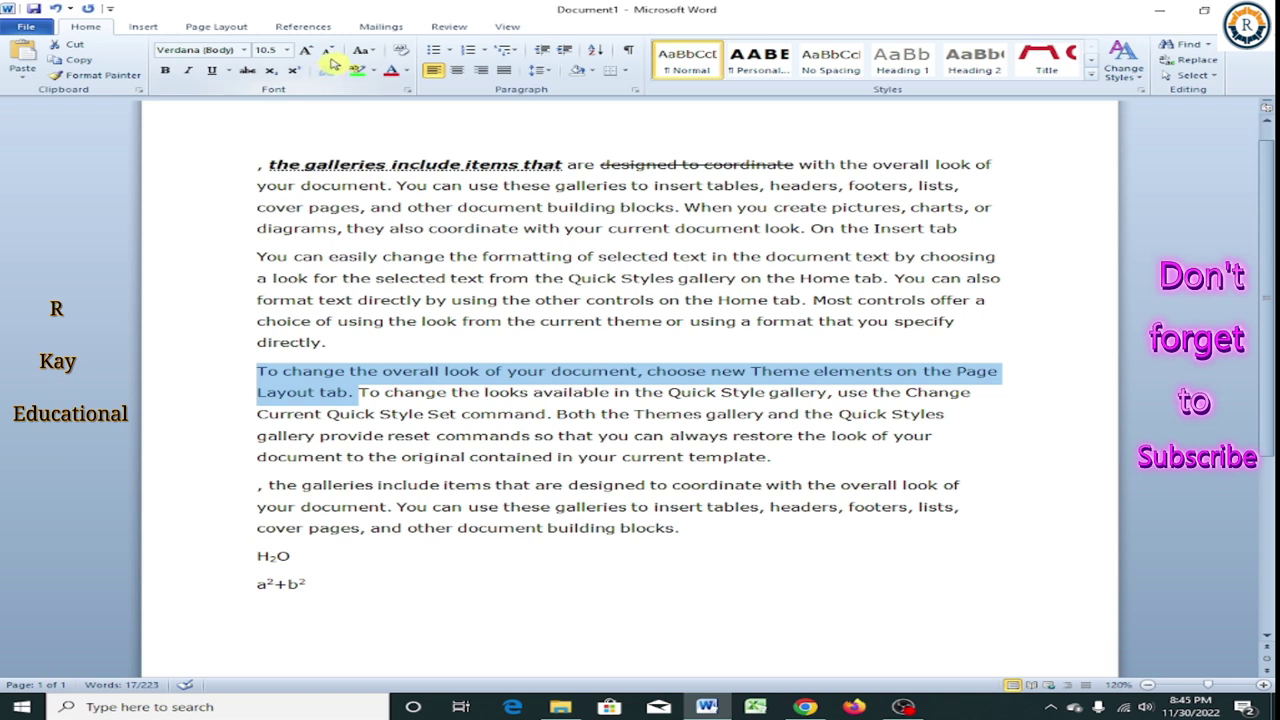
pyautogui.click(340, 77)
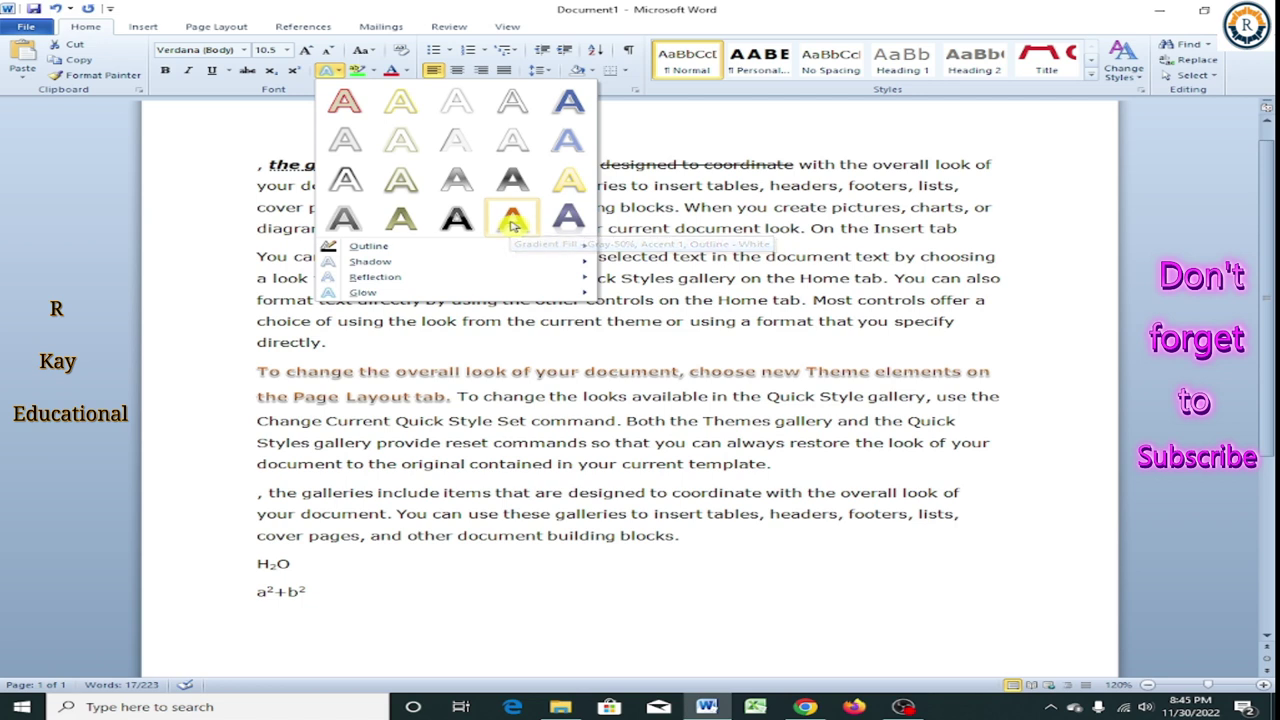
pyautogui.click(511, 226)
pyautogui.click(470, 408)
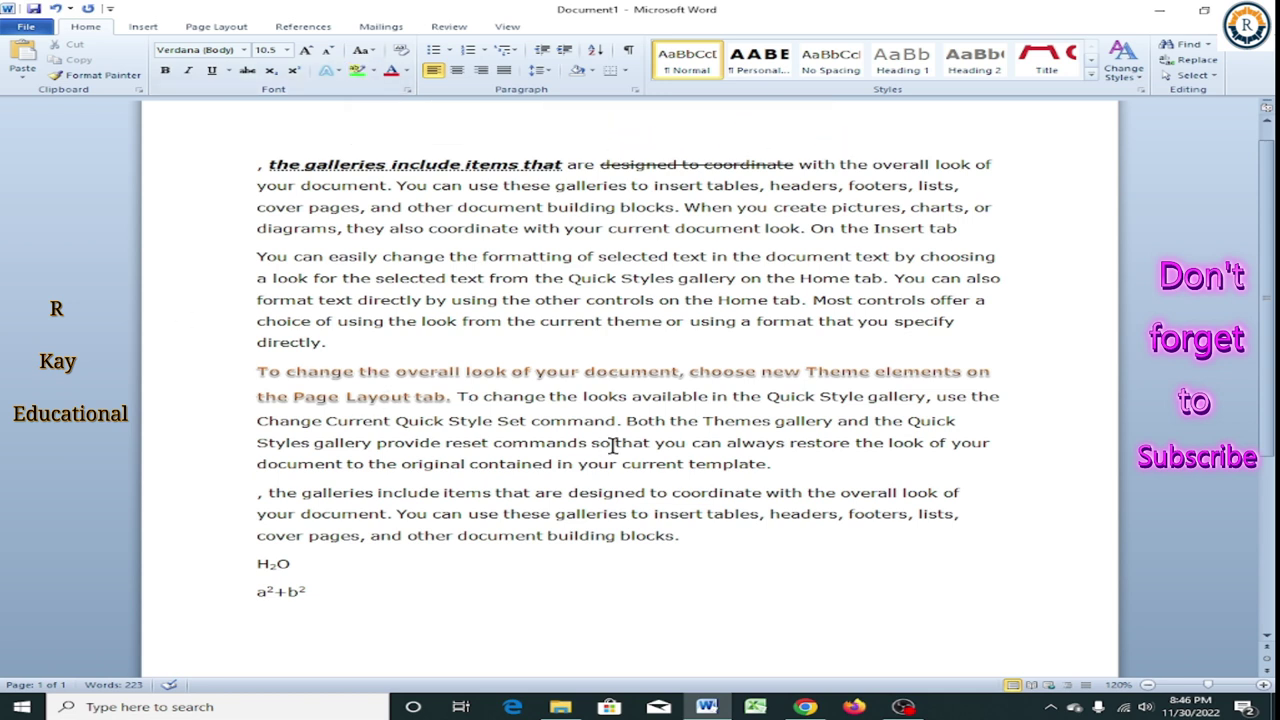
# Highlight the sentence about changing the Quick Style gallery looks in yellow.
pyautogui.moveTo(458, 397); pyautogui.dragTo(616, 424)
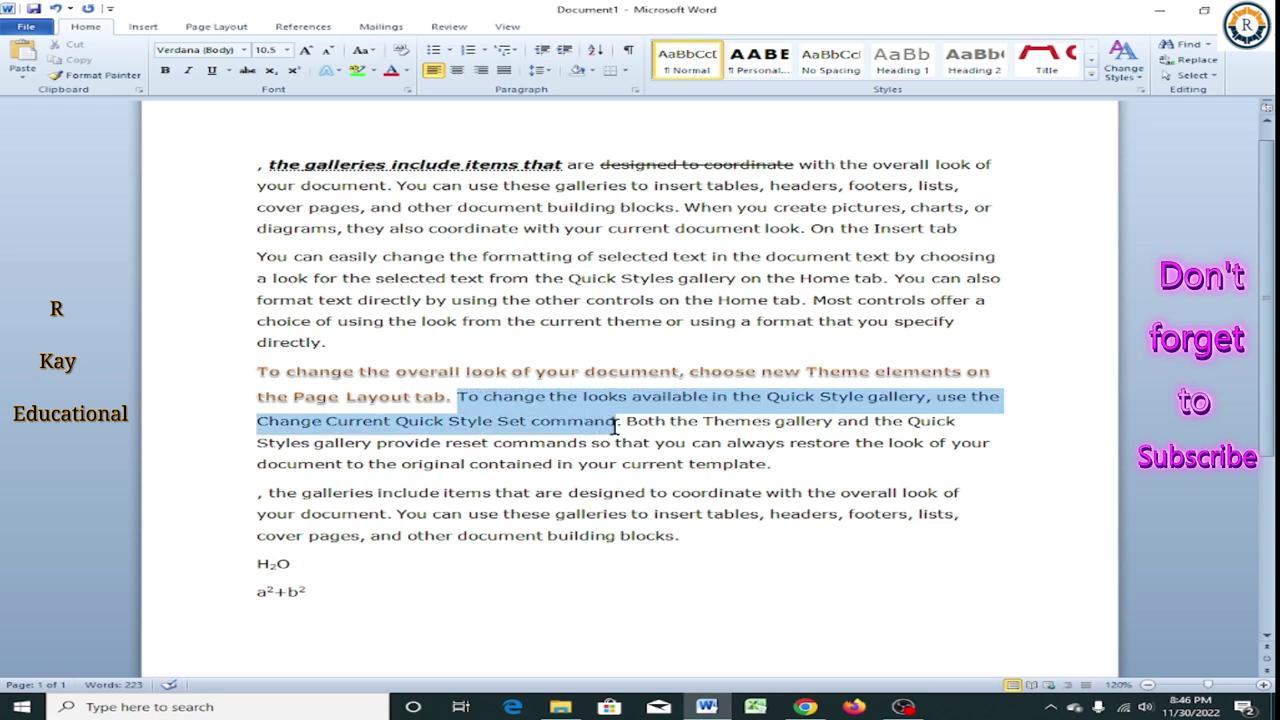
pyautogui.moveTo(616, 424); pyautogui.dragTo(626, 424)
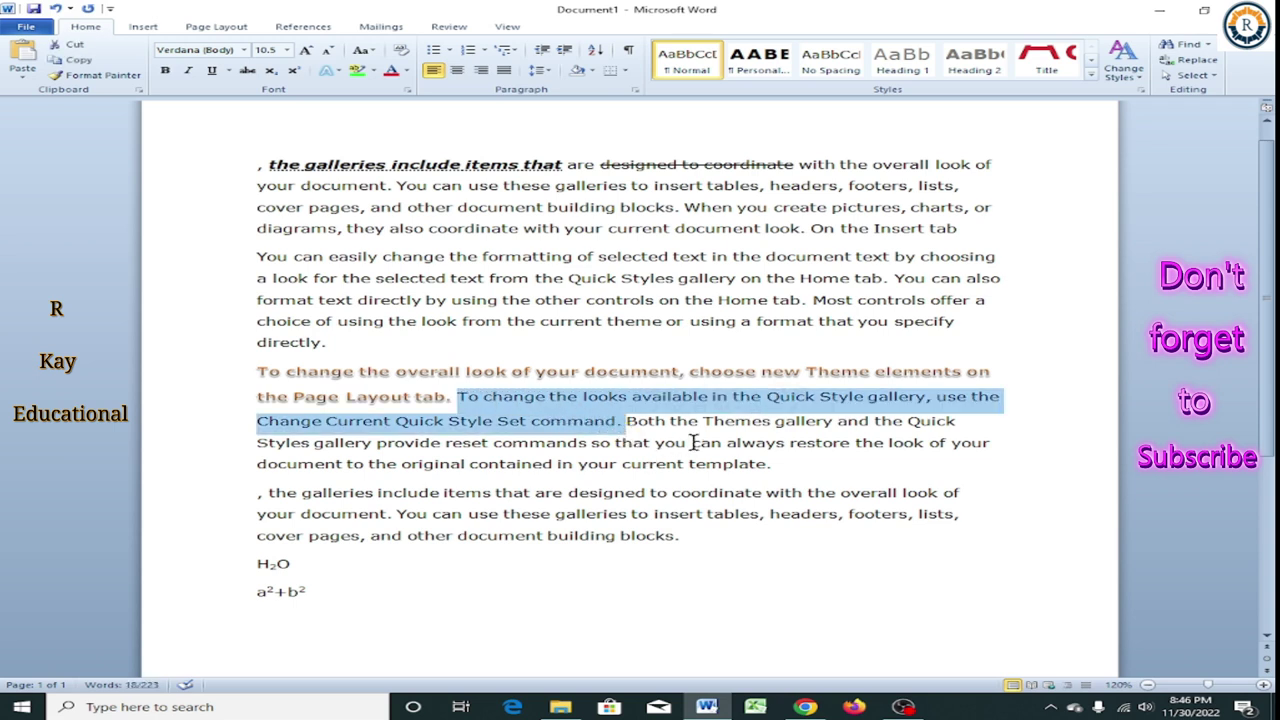
pyautogui.click(374, 75)
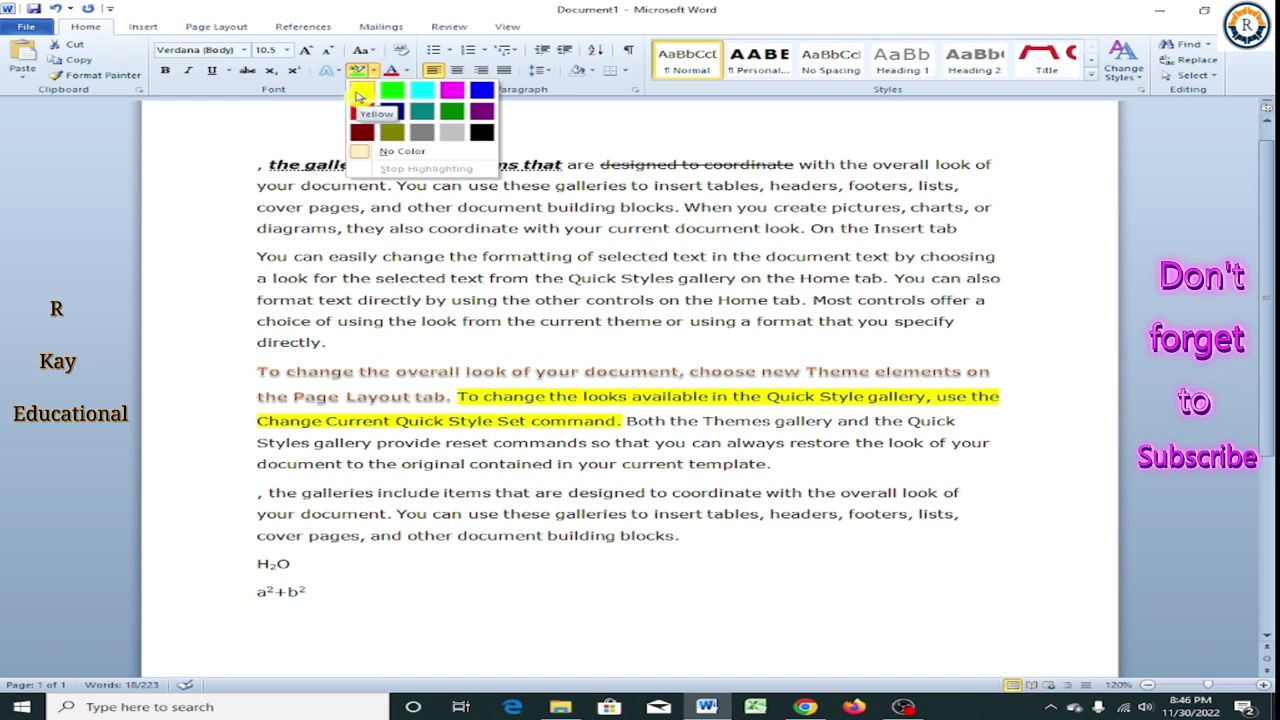
pyautogui.click(359, 95)
pyautogui.click(987, 551)
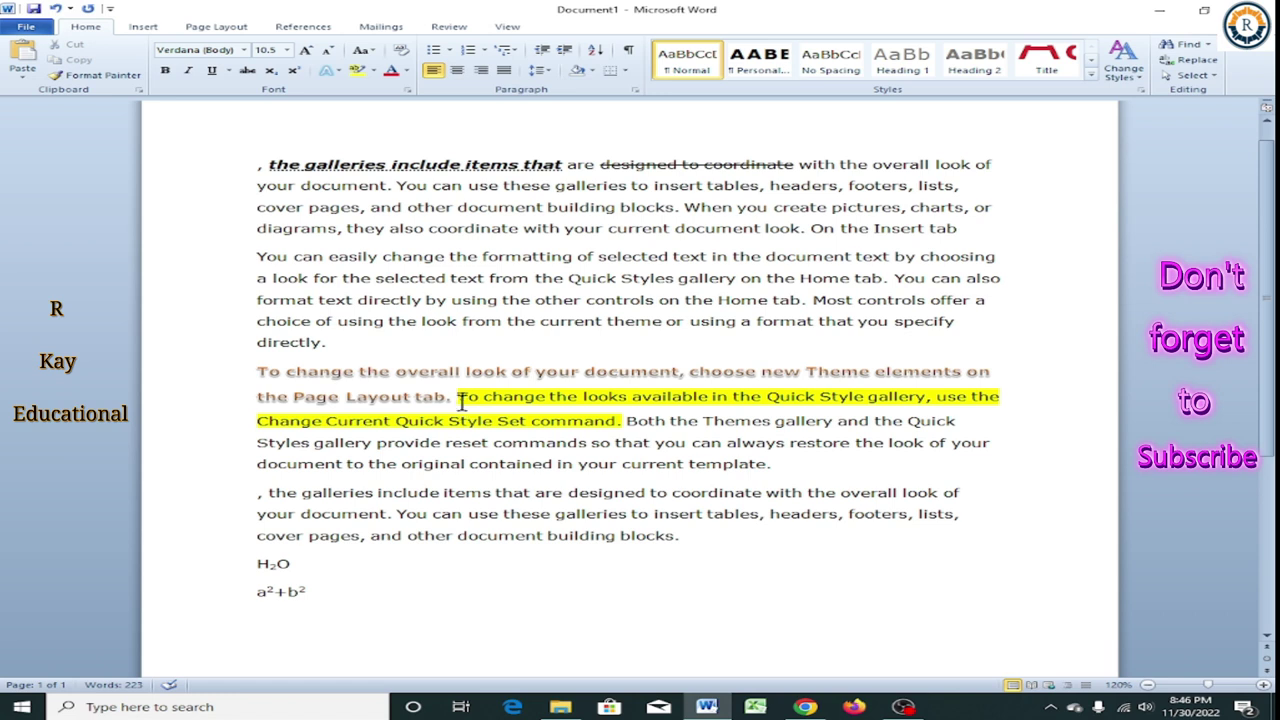
# Reselect the sentence and change its highlight from yellow to Bright Green.
pyautogui.moveTo(463, 400); pyautogui.dragTo(618, 421)
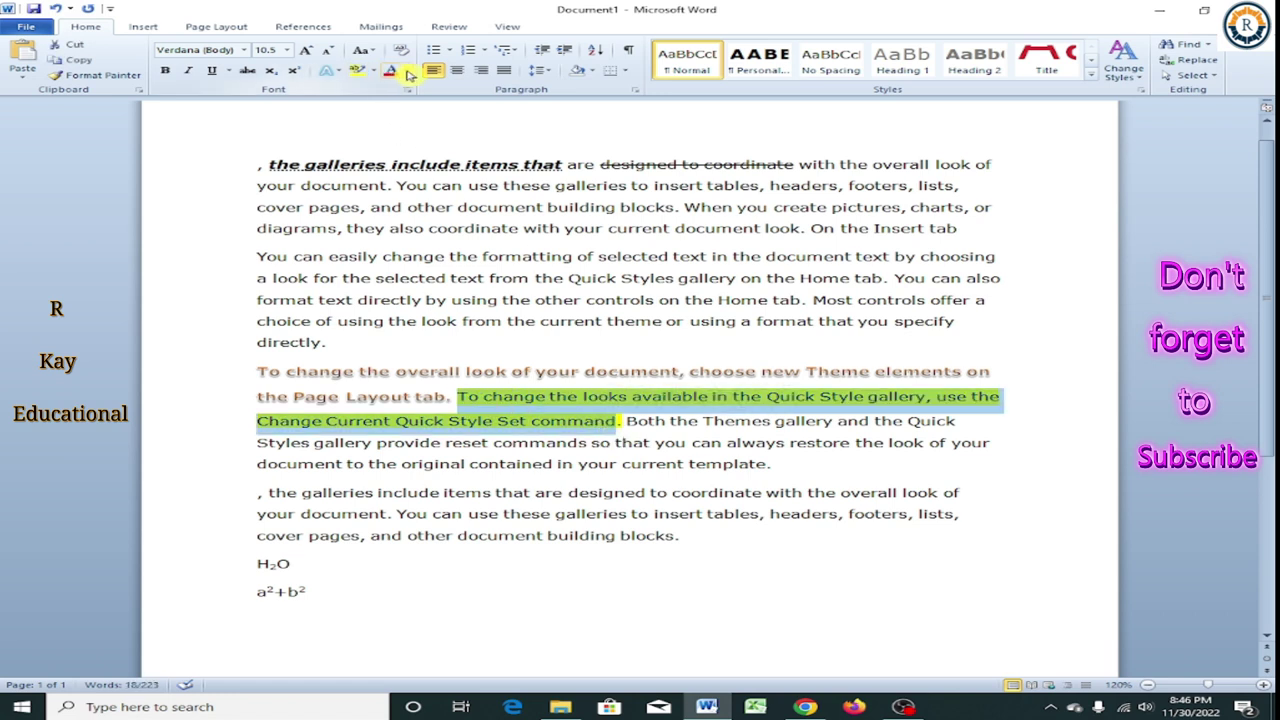
pyautogui.click(372, 71)
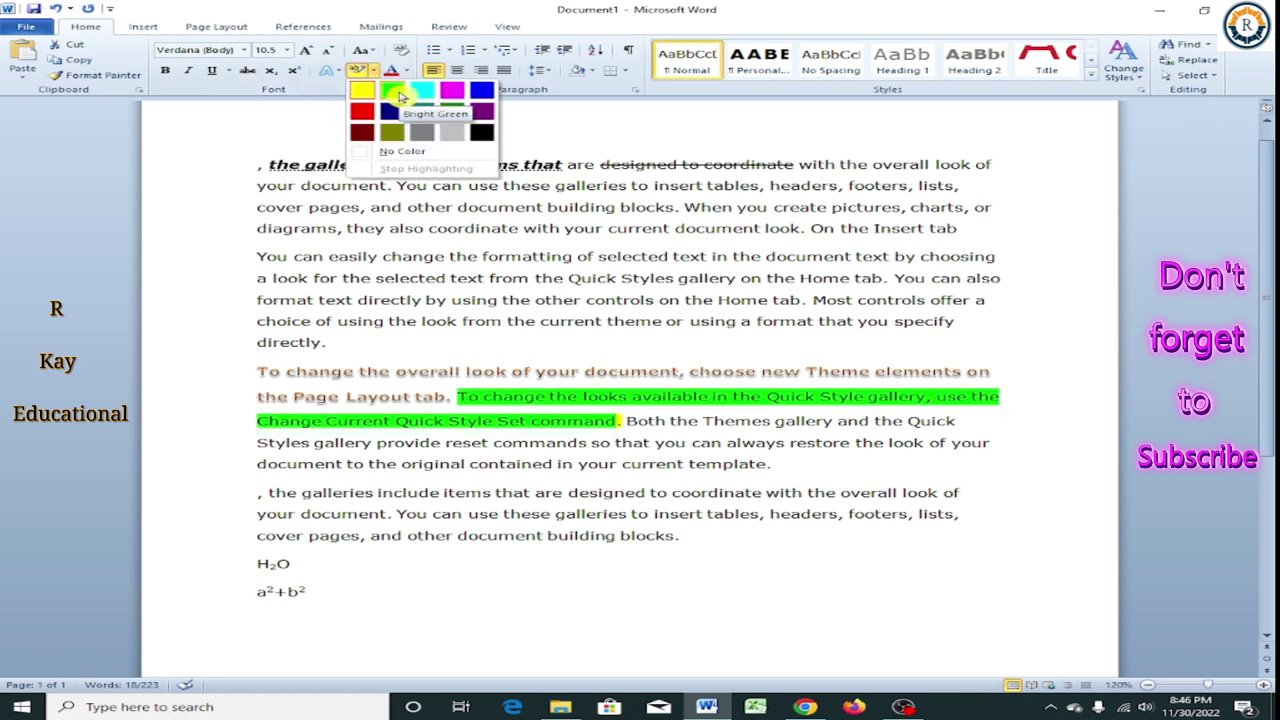
pyautogui.click(400, 92)
pyautogui.click(617, 420)
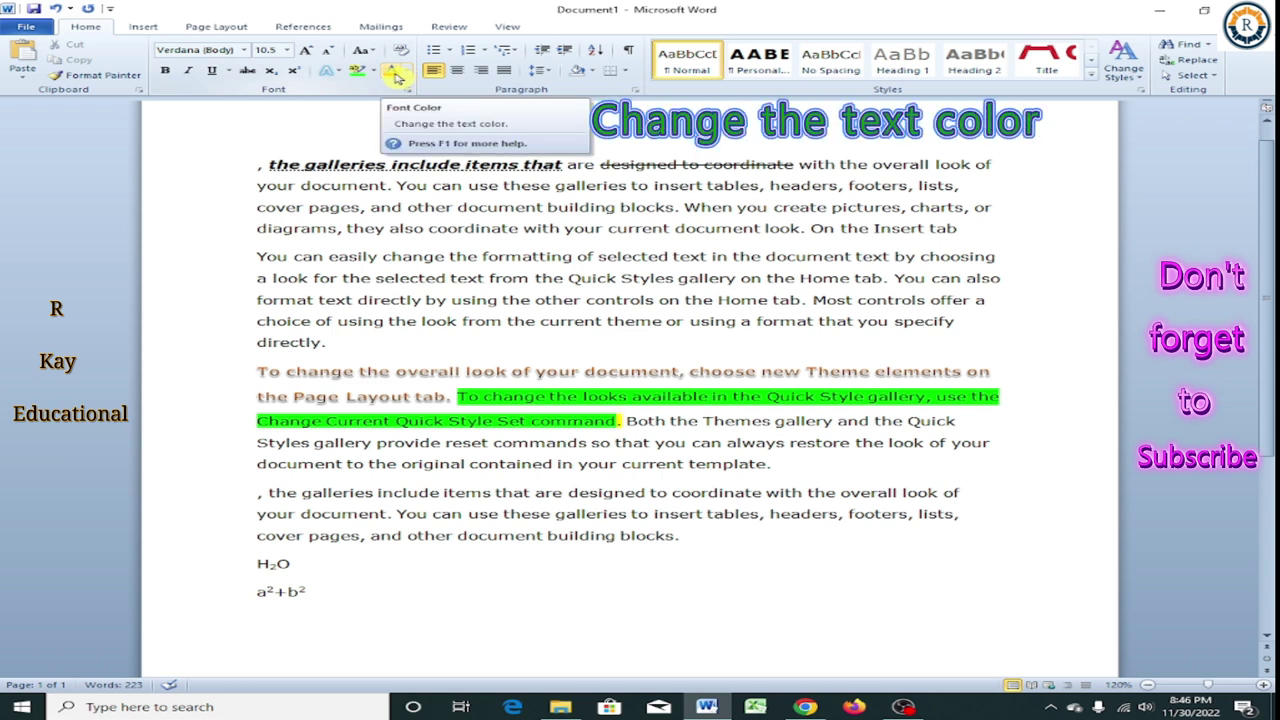
# Colour all the text of the first two paragraphs Green.
pyautogui.moveTo(258, 164)
pyautogui.mouseDown()
pyautogui.moveTo(437, 312)
pyautogui.moveTo(437, 345)
pyautogui.mouseUp()
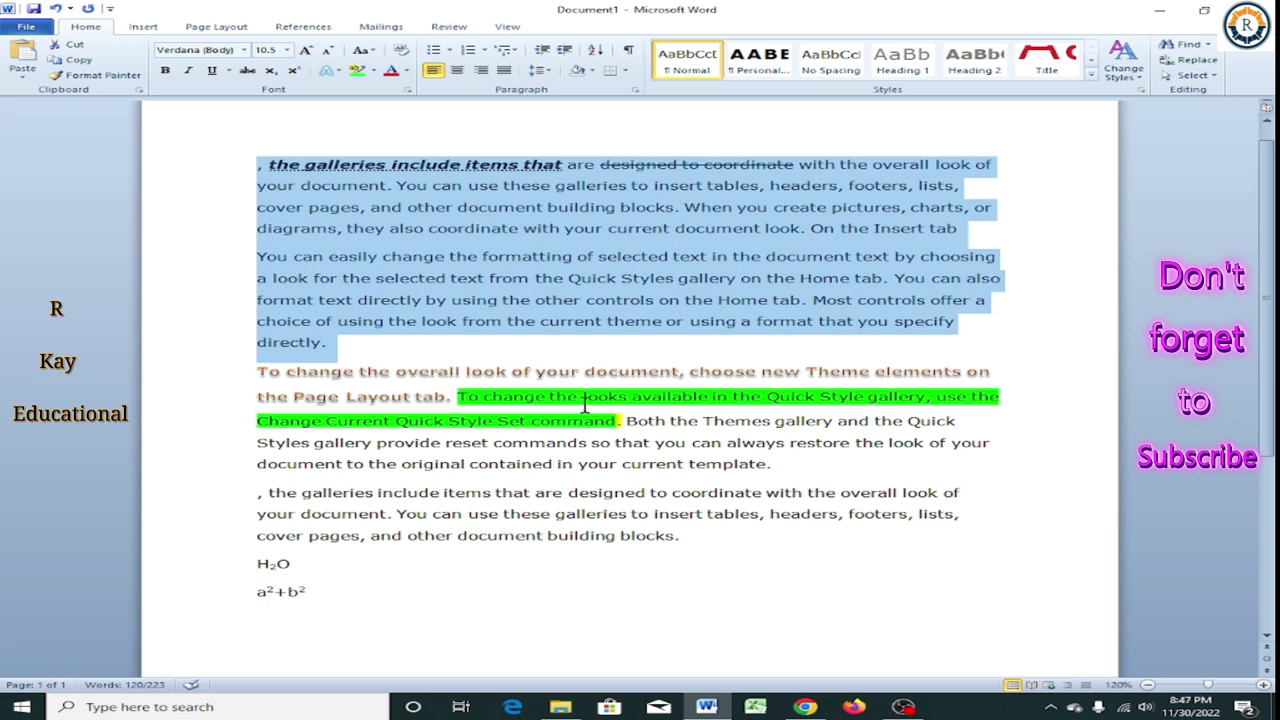
pyautogui.click(408, 72)
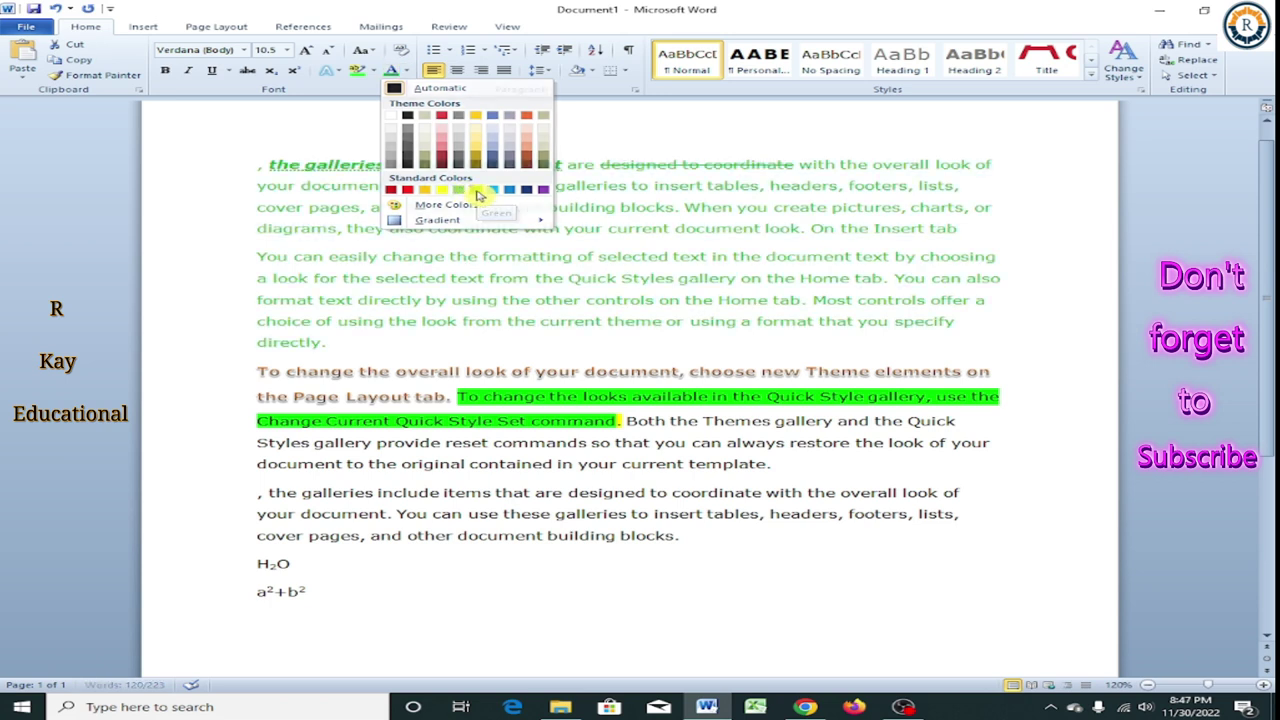
pyautogui.click(478, 195)
pyautogui.click(630, 260)
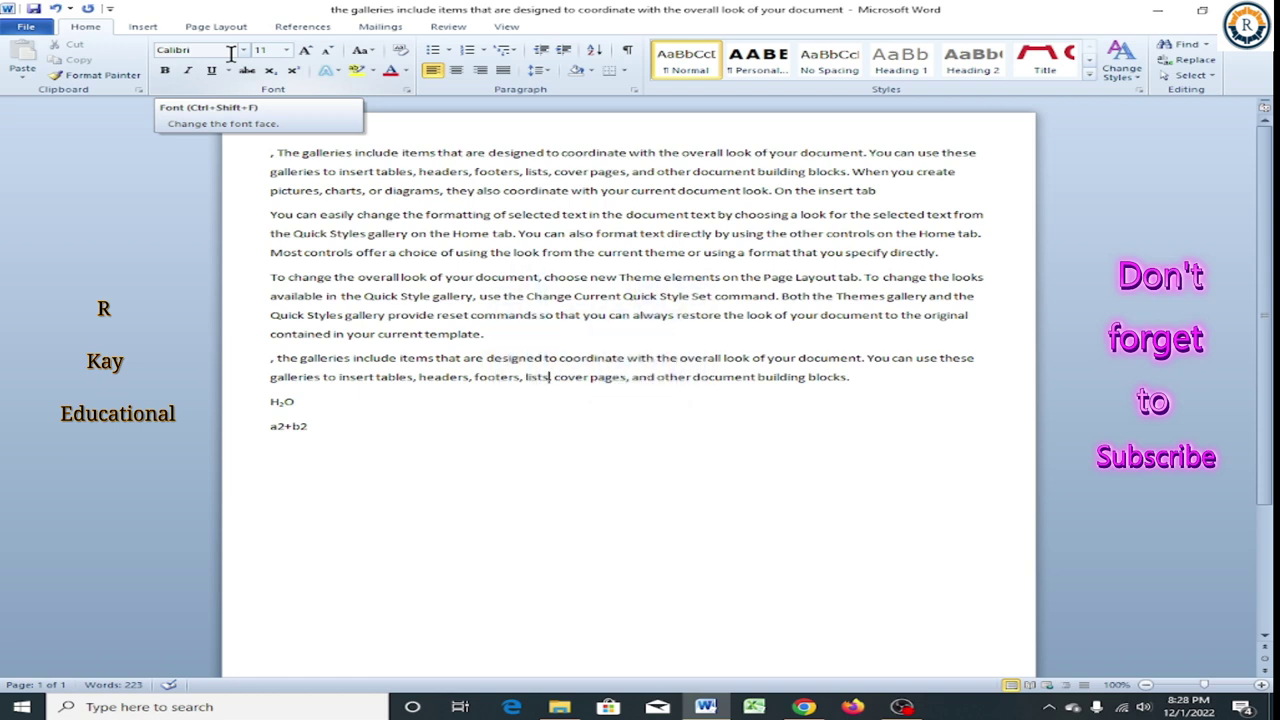
# Select the whole document, cancel the Ctrl+D Font dialog, and open the font name list.
pyautogui.moveTo(245, 99)
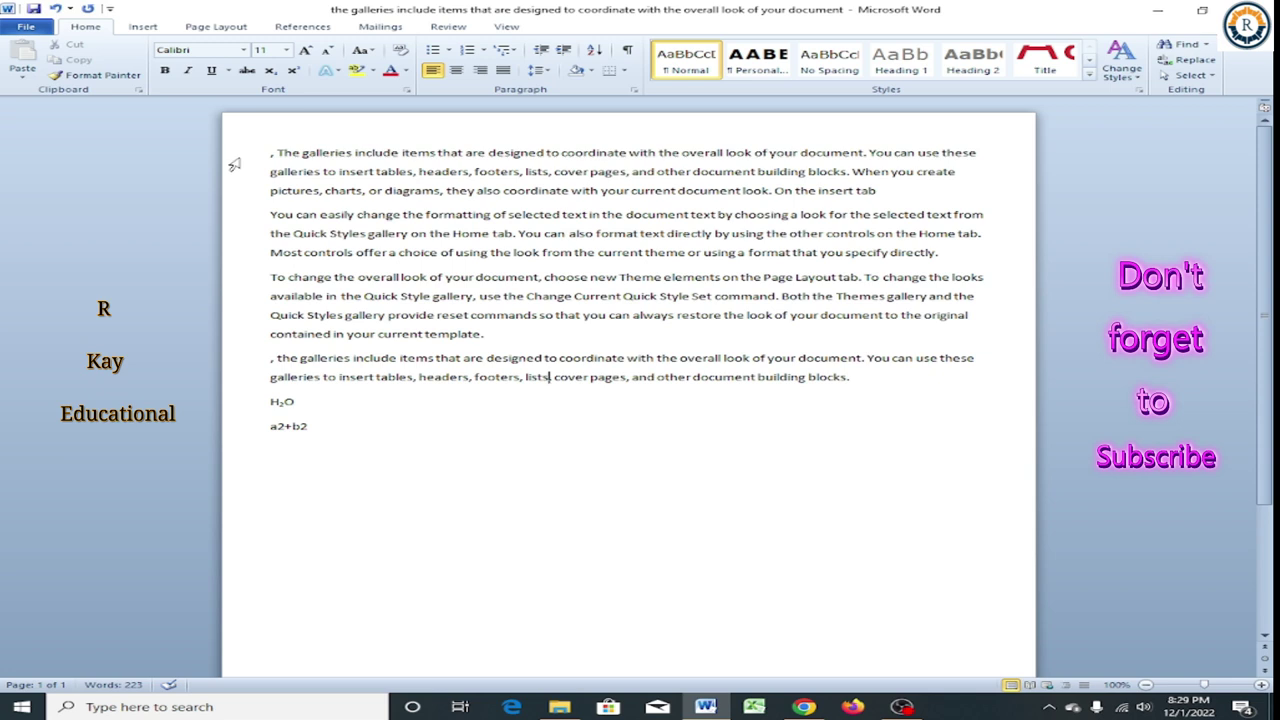
pyautogui.tripleClick(234, 165)
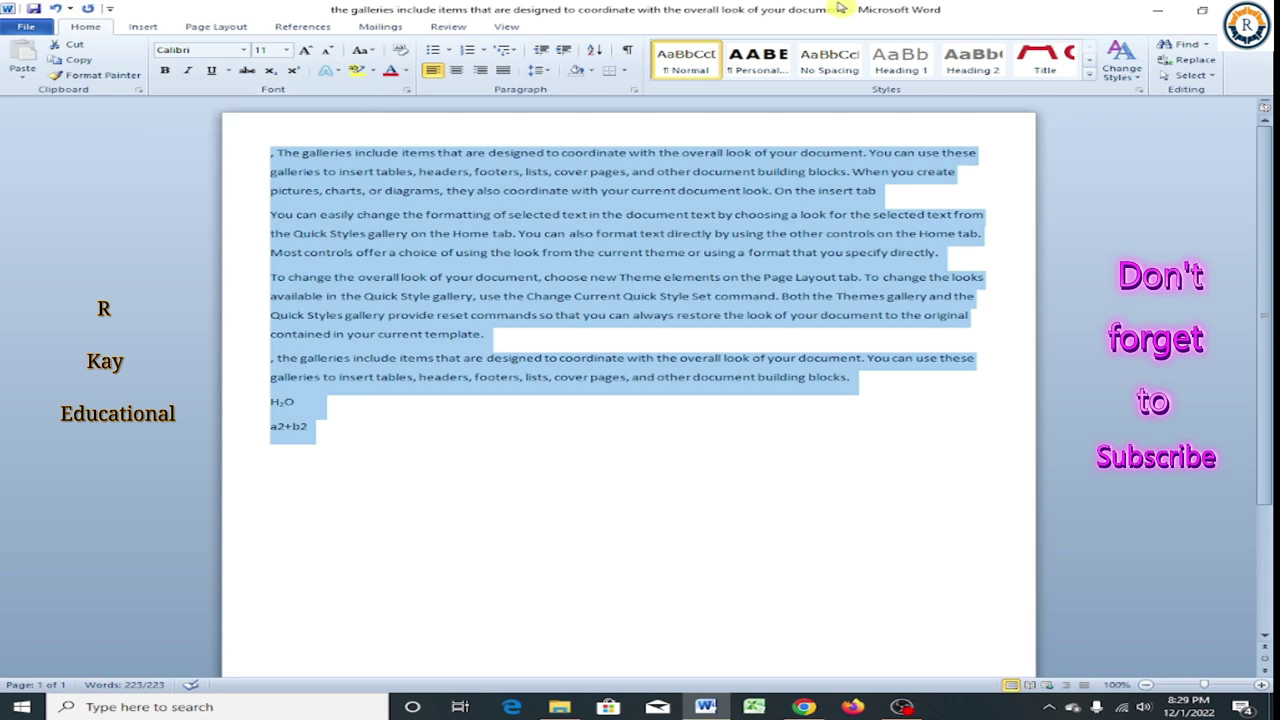
pyautogui.hotkey('ctrl', 'd')
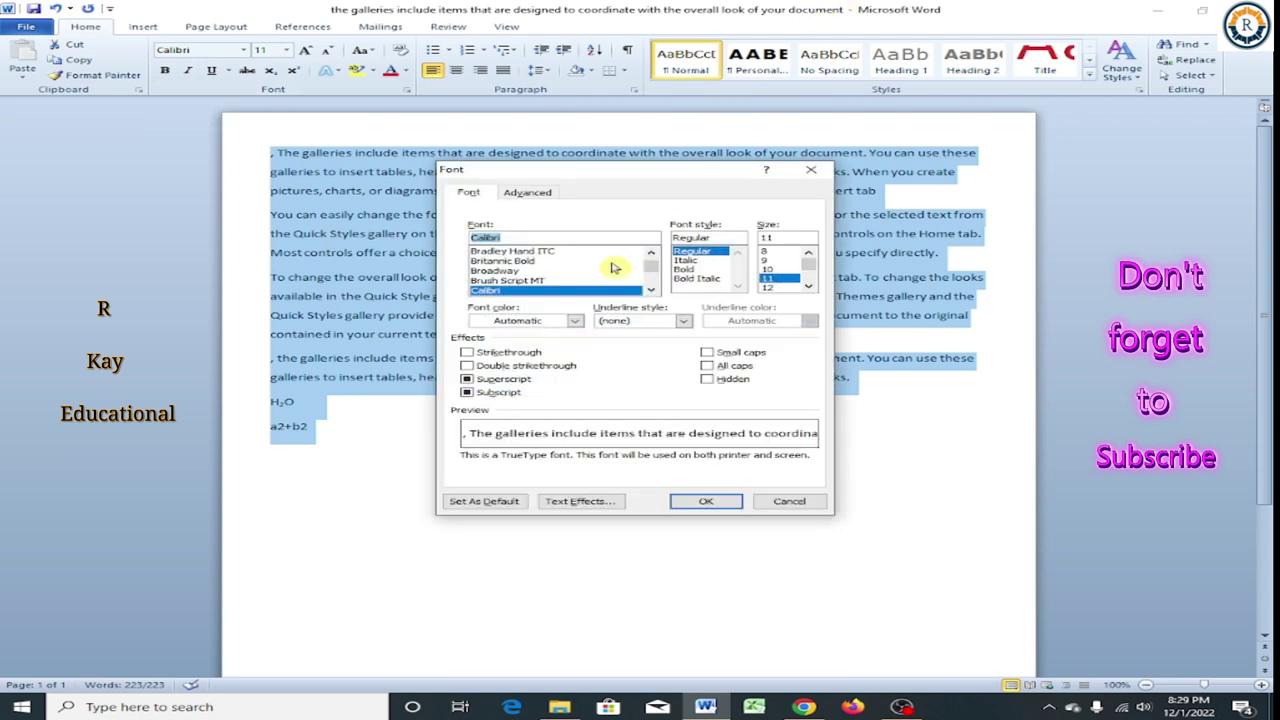
pyautogui.press('Escape')
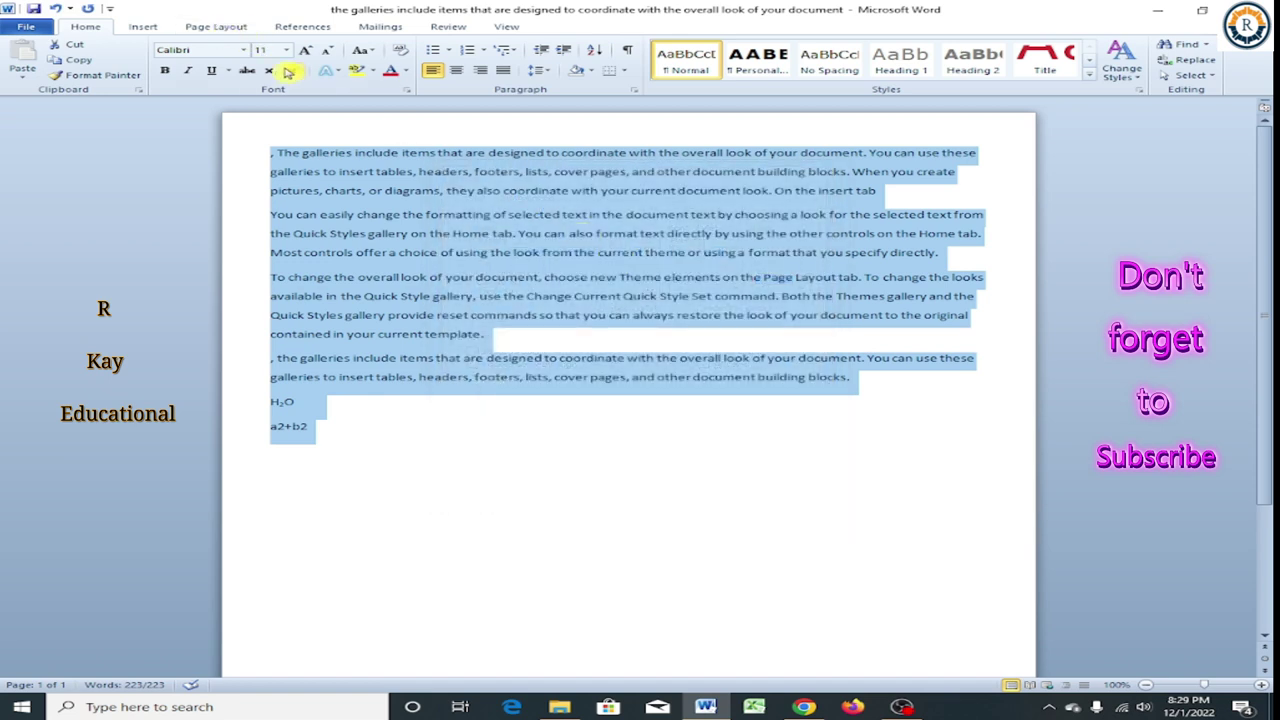
pyautogui.click(242, 55)
pyautogui.click(242, 55)
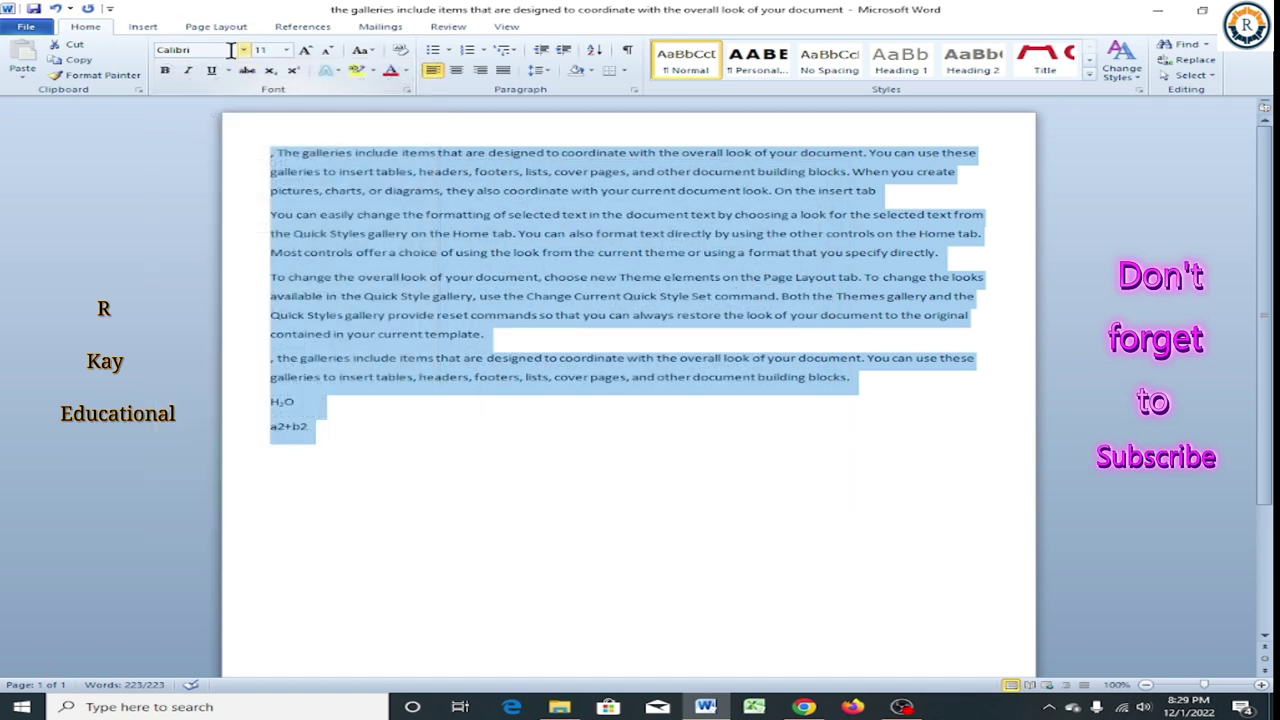
pyautogui.click(242, 57)
pyautogui.click(242, 57)
pyautogui.click(242, 55)
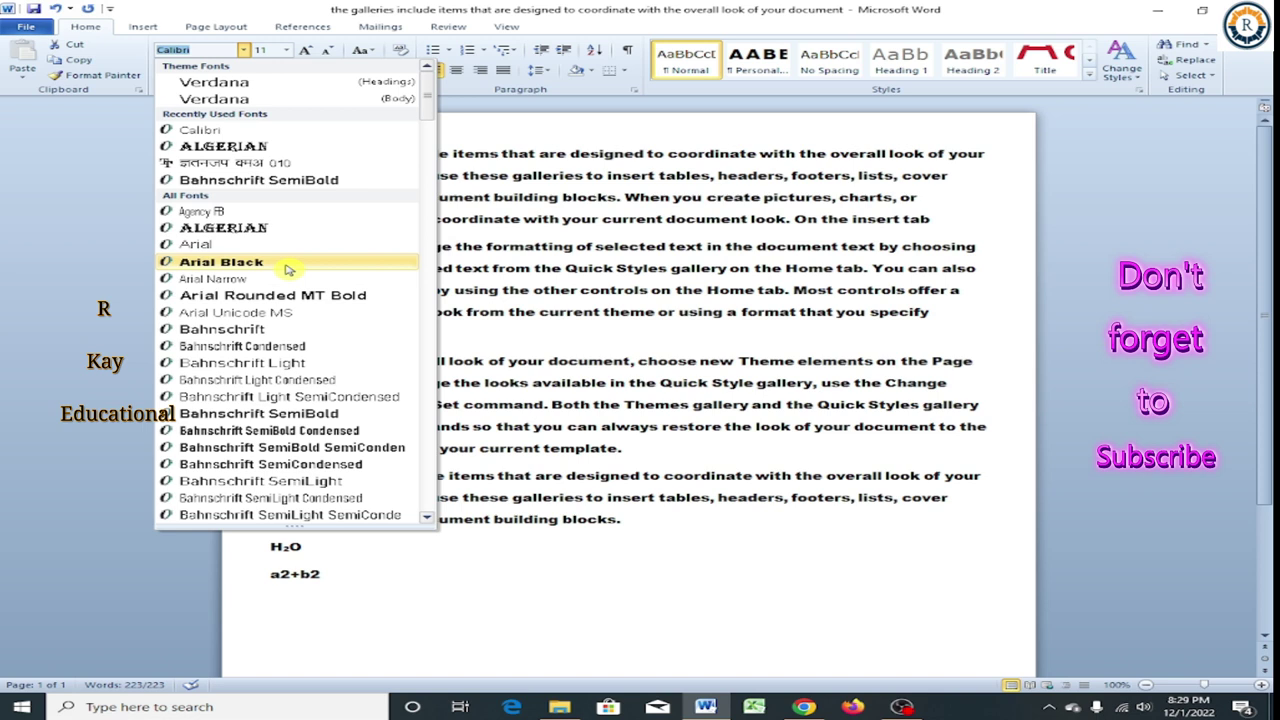
# Set all the document text to Arial Black and open the font size list.
pyautogui.click(222, 262)
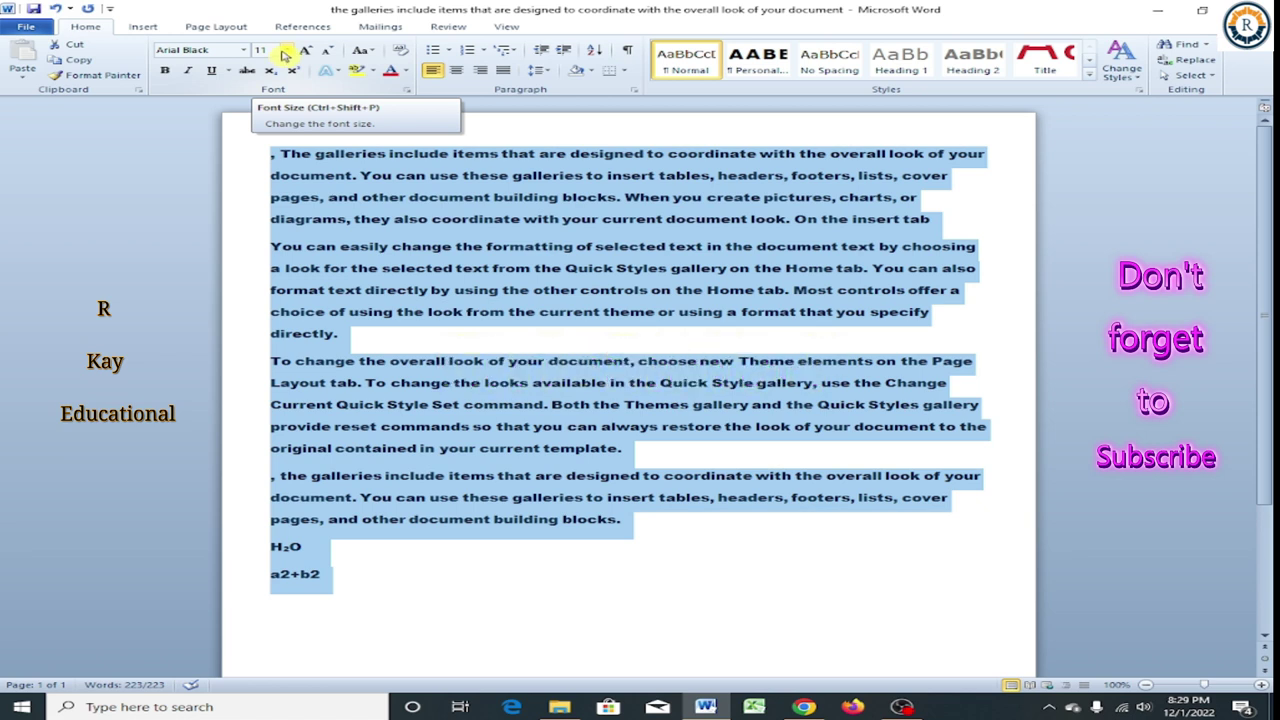
pyautogui.click(286, 55)
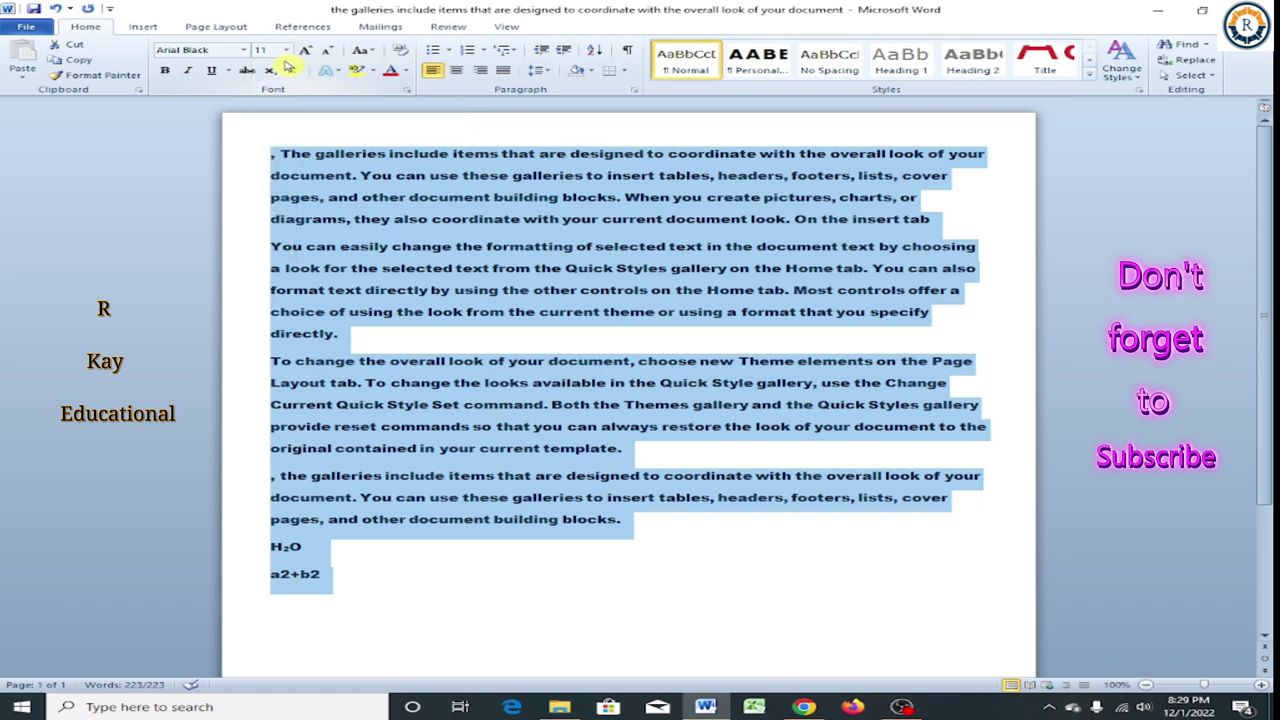
pyautogui.click(287, 52)
pyautogui.click(287, 52)
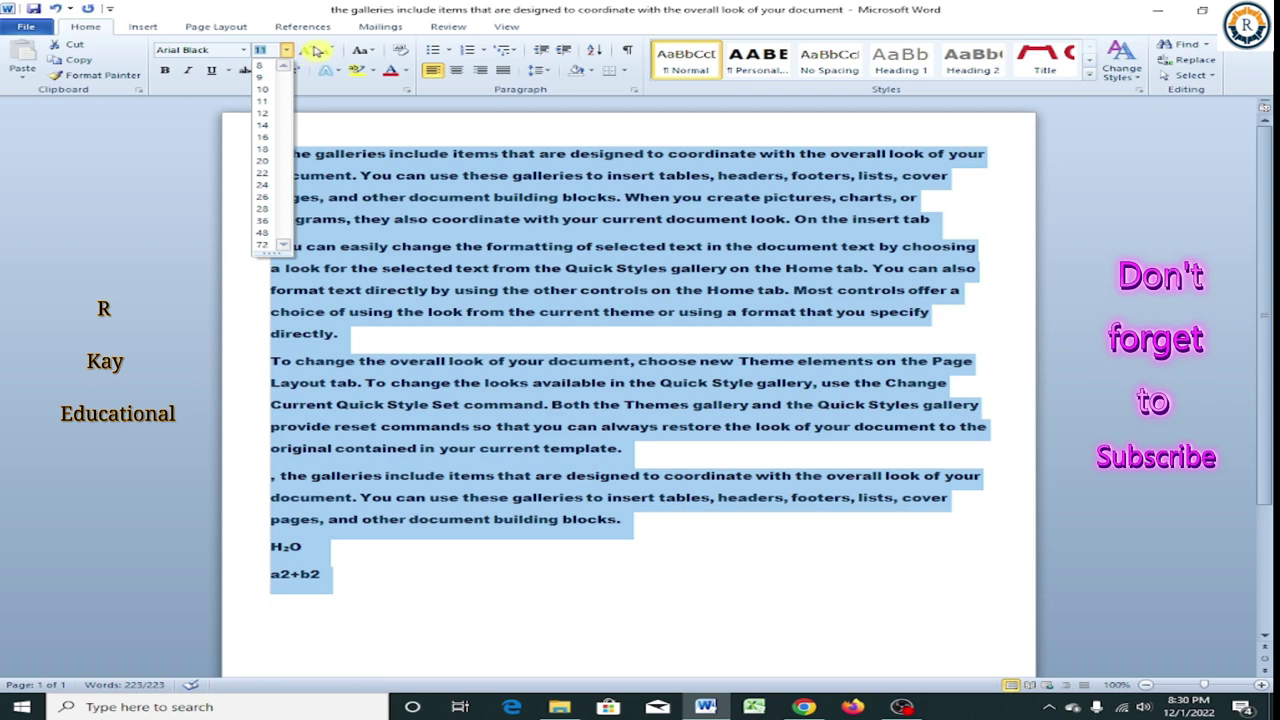
# Enlarge all the selected Arial Black text seven sizes with Grow Font.
pyautogui.click(314, 52)
pyautogui.click(314, 52)
pyautogui.click(314, 52)
pyautogui.click(313, 53)
pyautogui.click(313, 53)
pyautogui.click(313, 53)
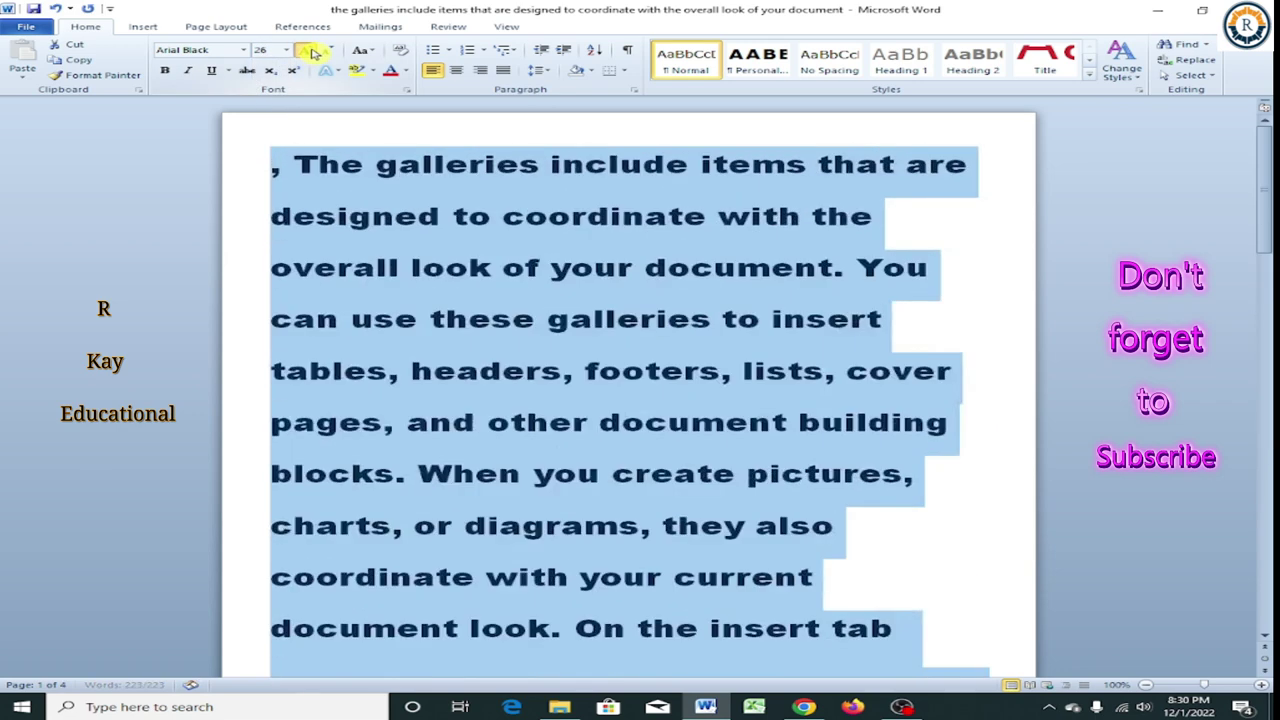
pyautogui.click(313, 53)
pyautogui.click(313, 53)
pyautogui.click(313, 53)
pyautogui.click(313, 53)
pyautogui.click(313, 53)
pyautogui.click(313, 53)
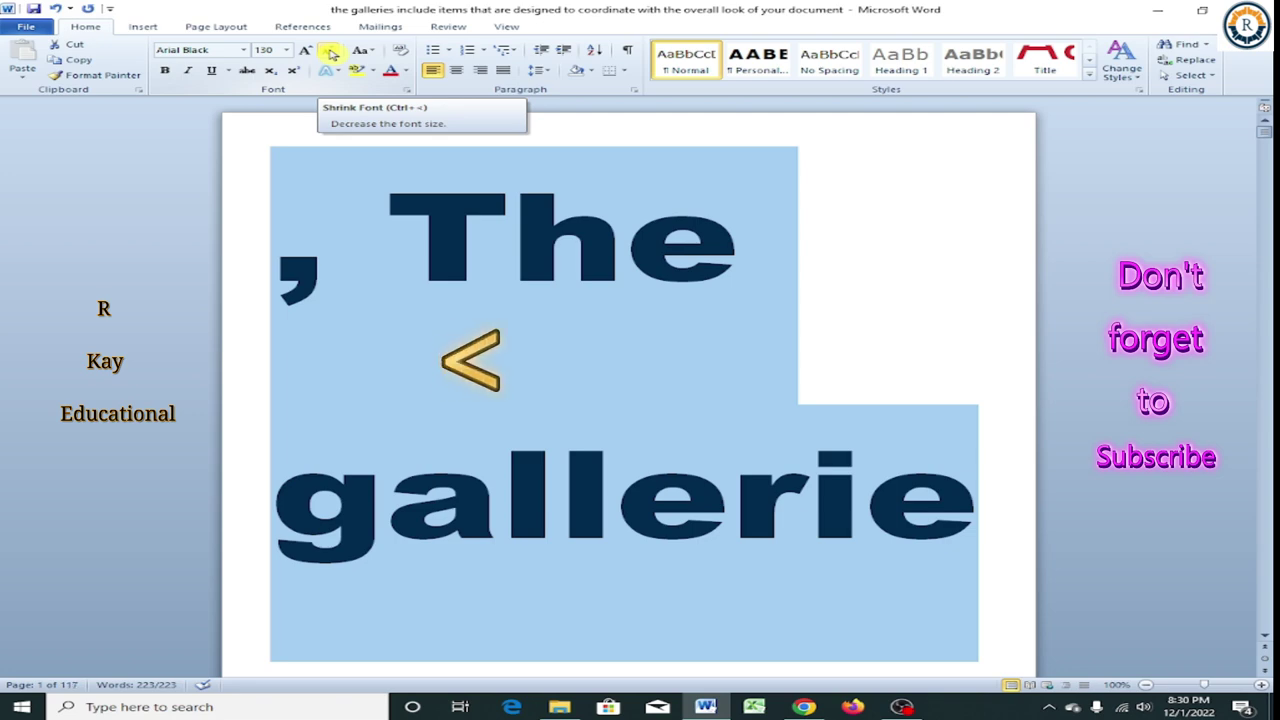
# Shrink the oversized text to 9 pt, grow it back to 11, then start shrinking again.
pyautogui.hotkey('ctrl', 'shift', ',')
pyautogui.hotkey('ctrl', 'shift', ',')
pyautogui.hotkey('ctrl', 'shift', ',')
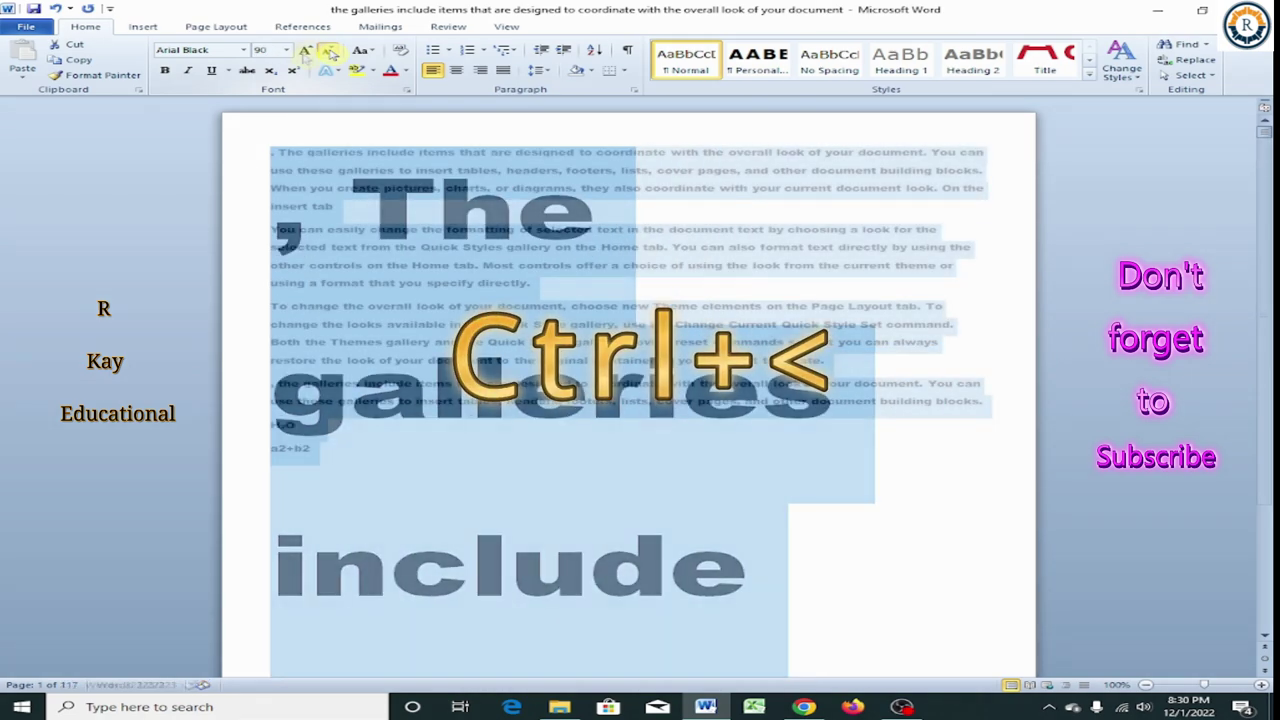
pyautogui.hotkey('ctrl', 'shift', ',')
pyautogui.hotkey('ctrl', 'shift', ',')
pyautogui.hotkey('ctrl', 'shift', ',')
pyautogui.hotkey('ctrl', 'shift', ',')
pyautogui.hotkey('ctrl', 'shift', ',')
pyautogui.hotkey('ctrl', 'shift', ',')
pyautogui.hotkey('ctrl', 'shift', ',')
pyautogui.hotkey('ctrl', 'shift', ',')
pyautogui.hotkey('ctrl', 'shift', ',')
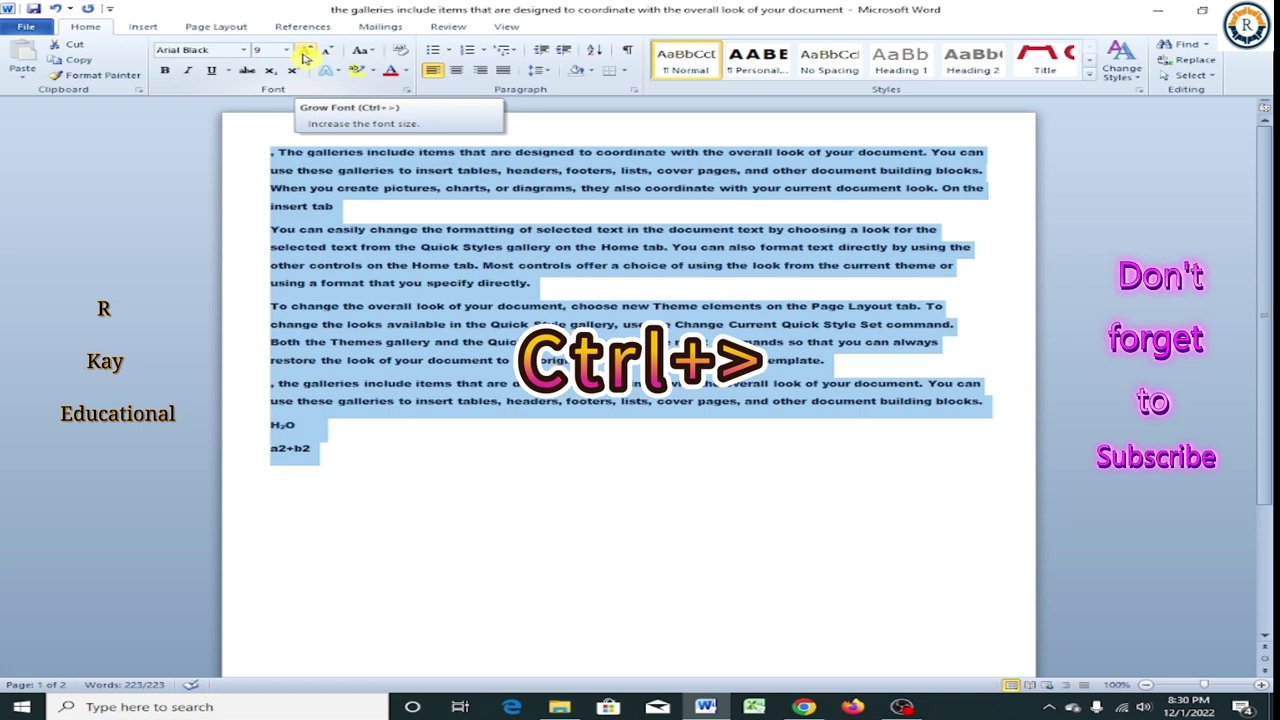
pyautogui.hotkey('ctrl', 'shift', '.')
pyautogui.hotkey('ctrl', 'shift', '.')
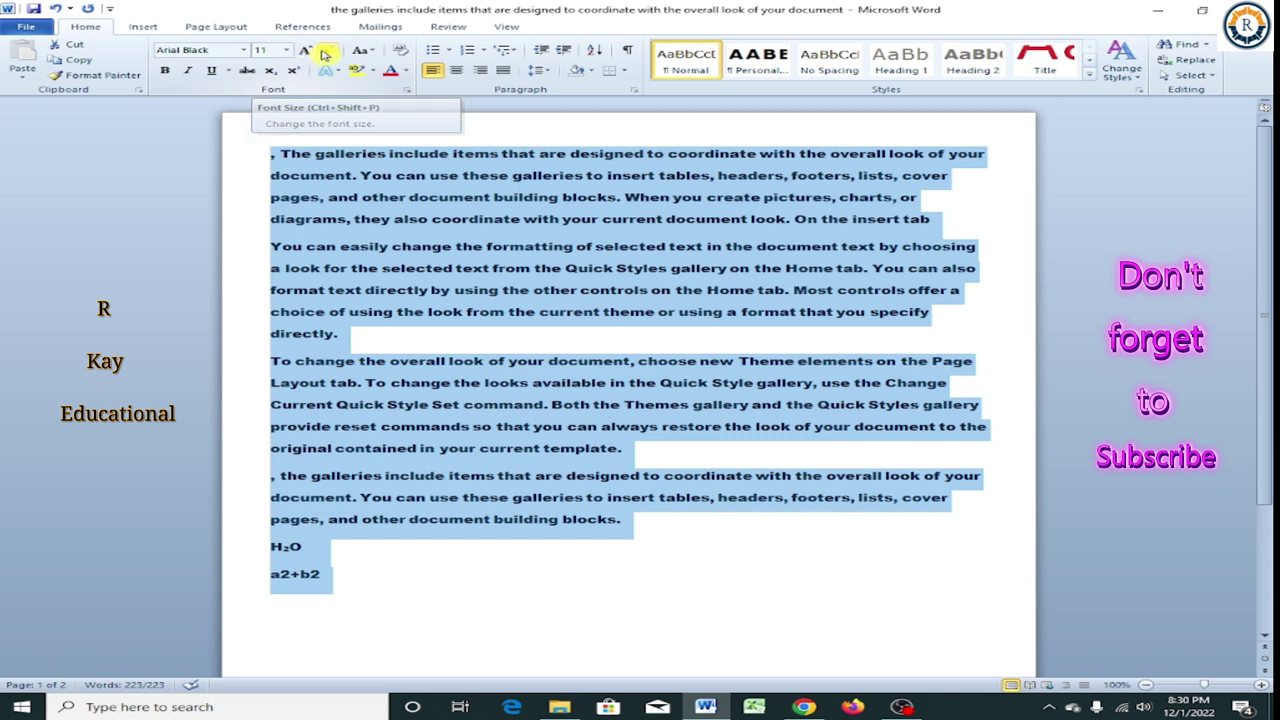
pyautogui.click(333, 53)
# Shrink the text to size 1, try a font size of 0, and dismiss the invalid-size warning.
pyautogui.click(333, 53)
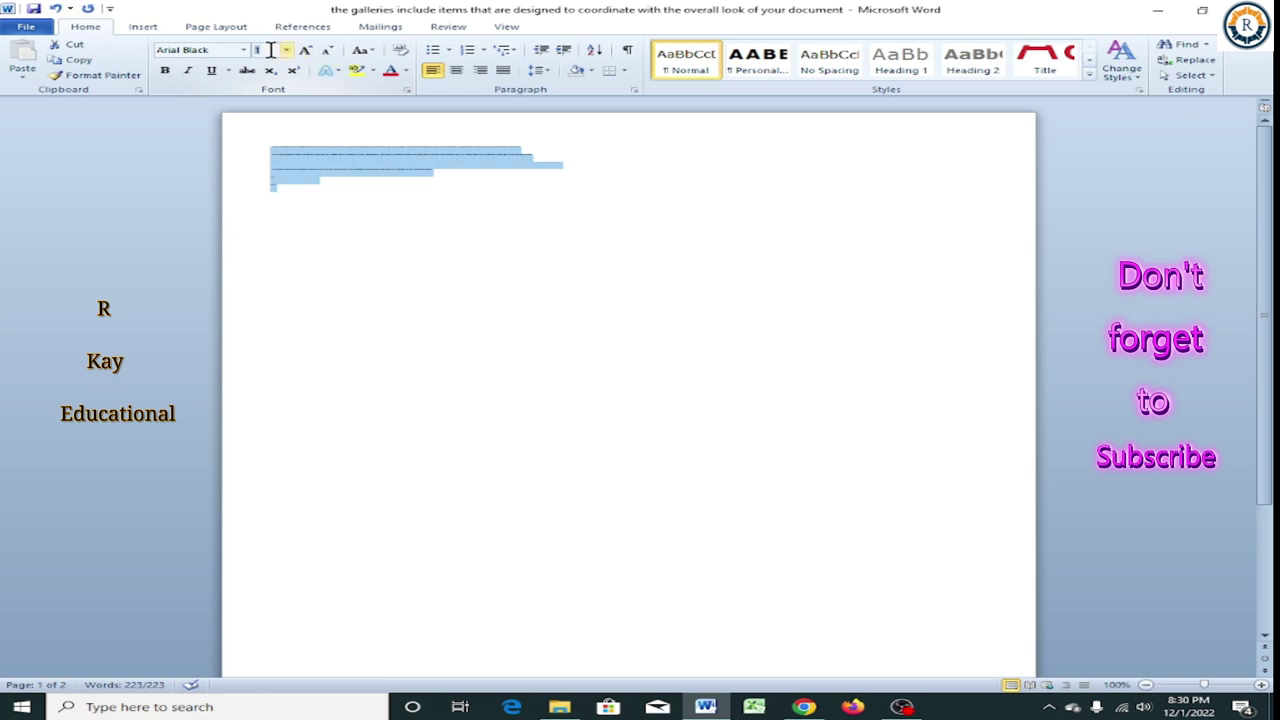
pyautogui.write('0')
pyautogui.press('Return')
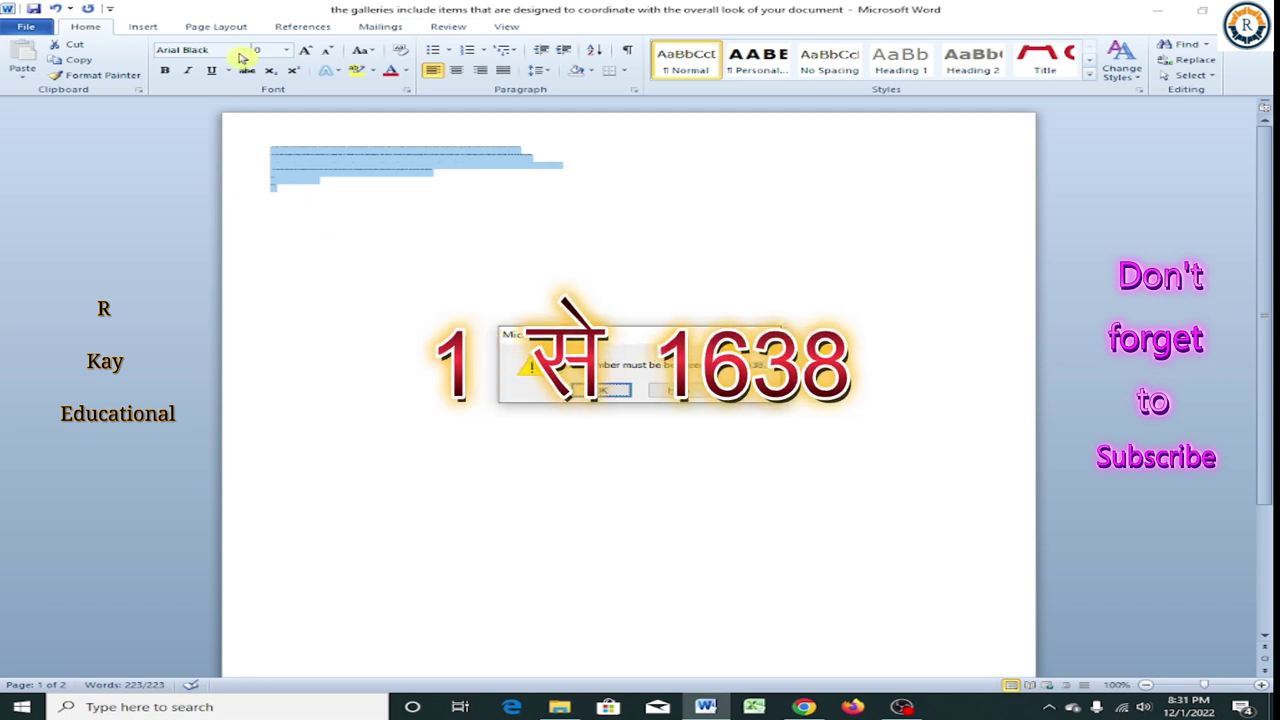
pyautogui.click(590, 392)
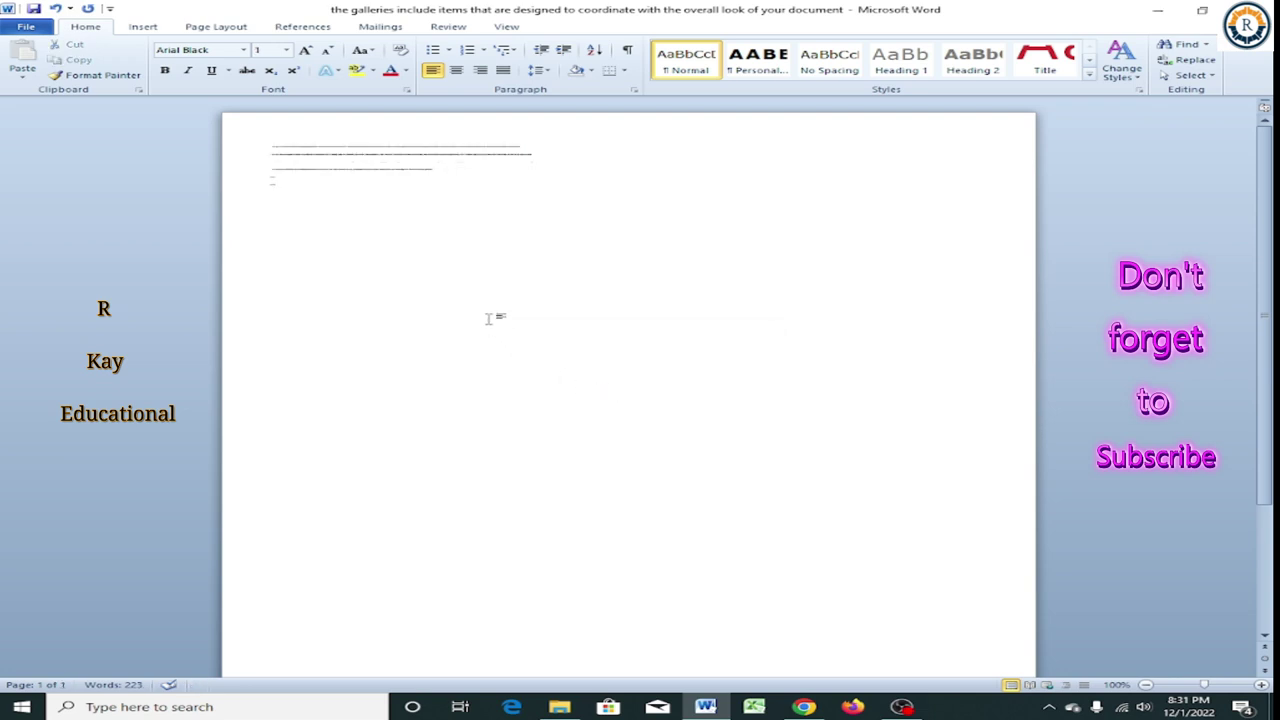
# Reselect the tiny paragraphs and grow them back up to 11 pt.
pyautogui.click(311, 56)
pyautogui.click(311, 56)
pyautogui.moveTo(269, 149); pyautogui.dragTo(443, 174)
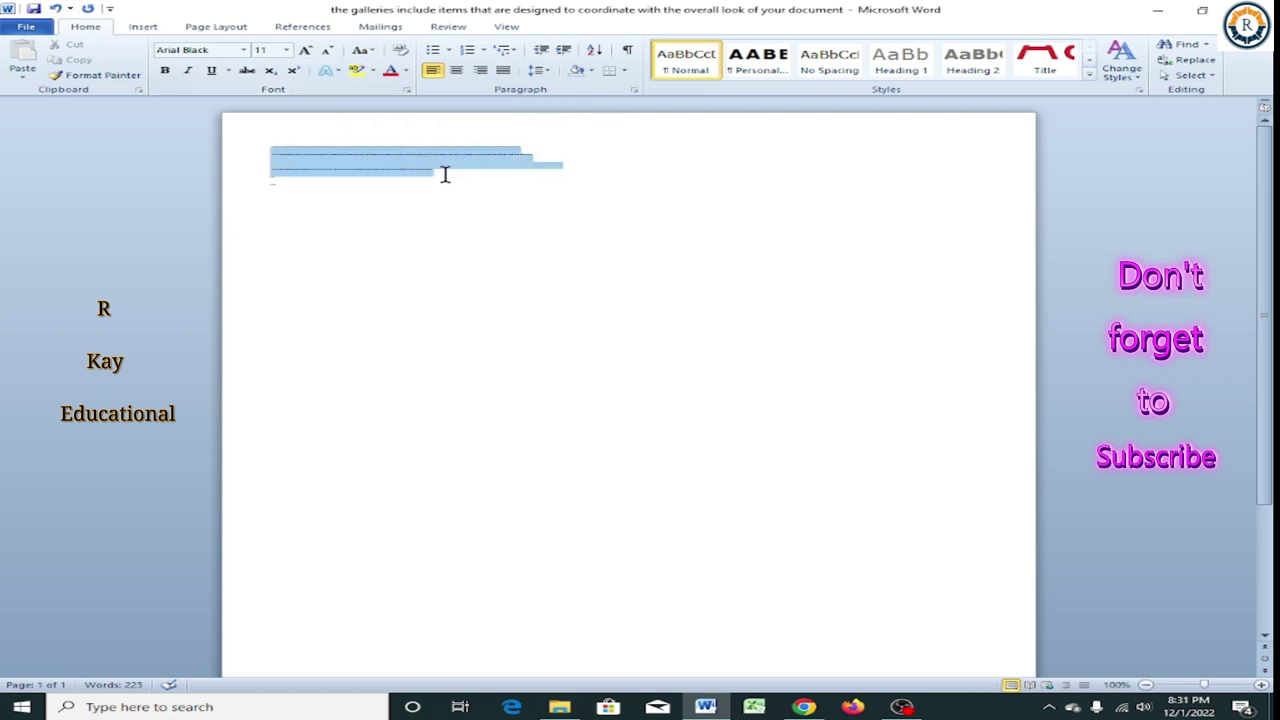
pyautogui.click(308, 50)
pyautogui.click(308, 50)
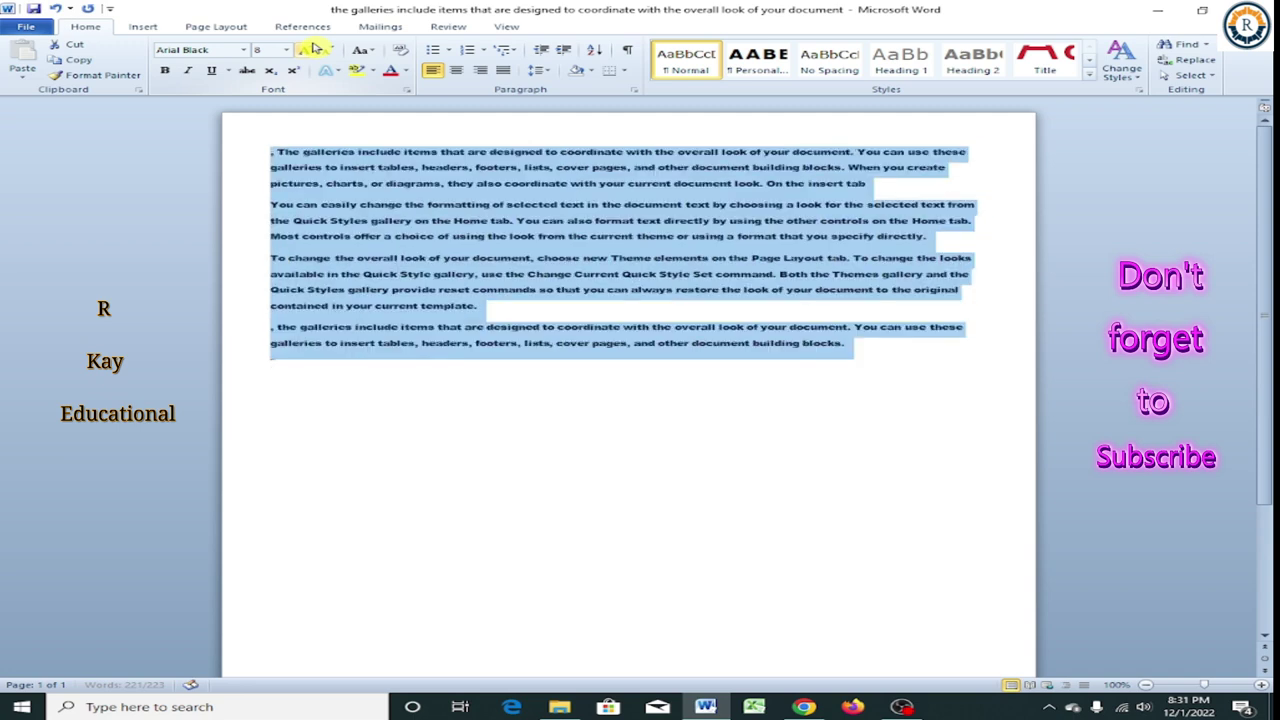
pyautogui.click(310, 50)
pyautogui.click(312, 50)
pyautogui.click(312, 50)
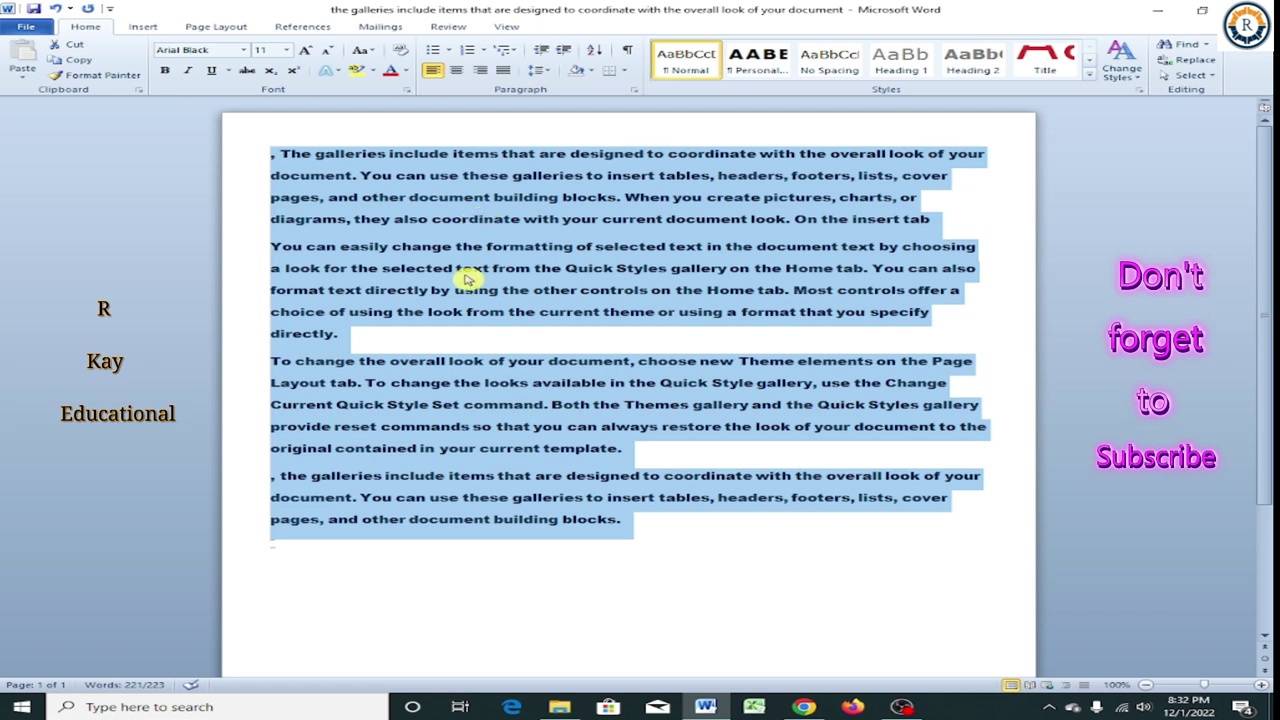
# Select the first paragraph and convert it to UPPERCASE, then to lowercase.
pyautogui.click(453, 246)
pyautogui.moveTo(280, 155); pyautogui.dragTo(985, 236)
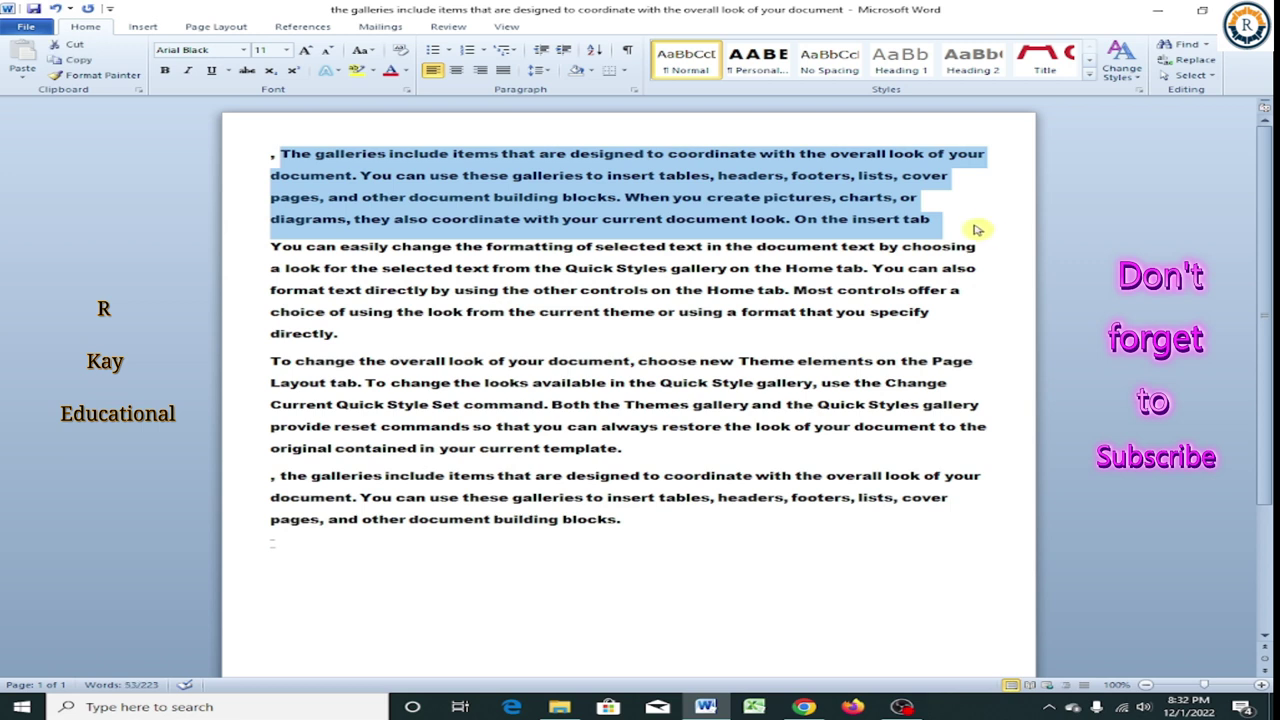
pyautogui.click(367, 56)
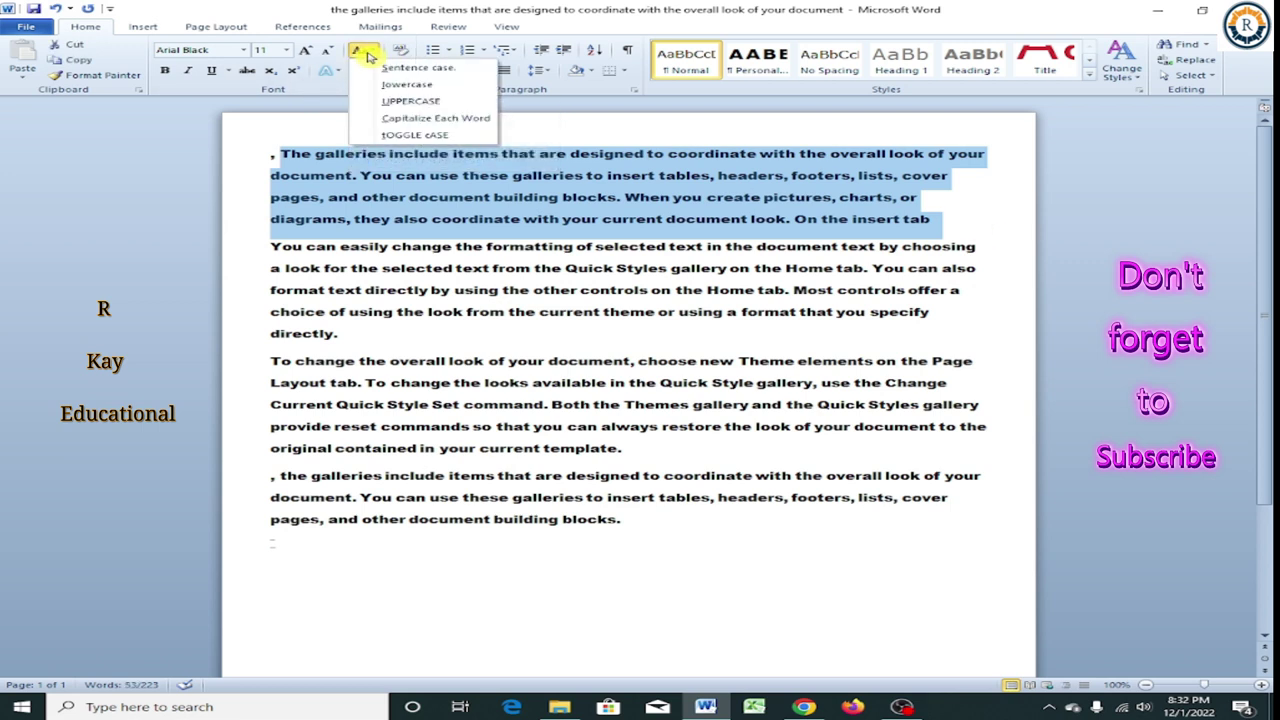
pyautogui.click(420, 104)
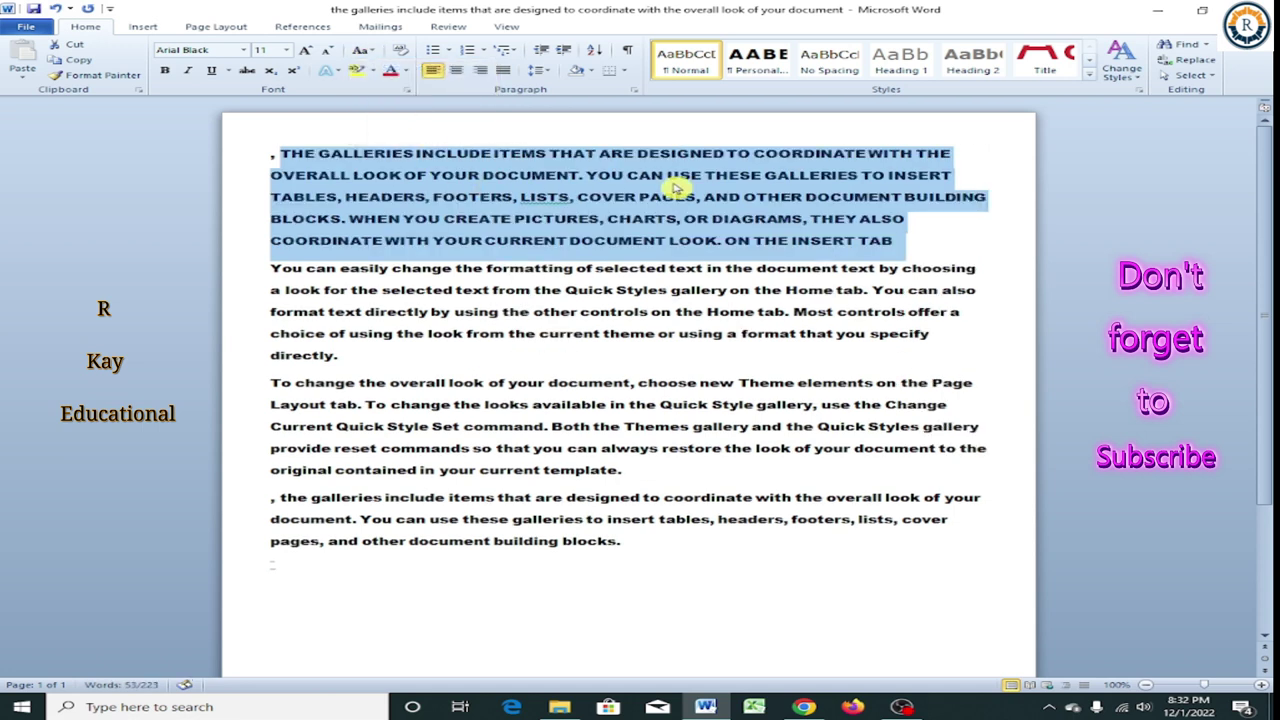
pyautogui.click(366, 50)
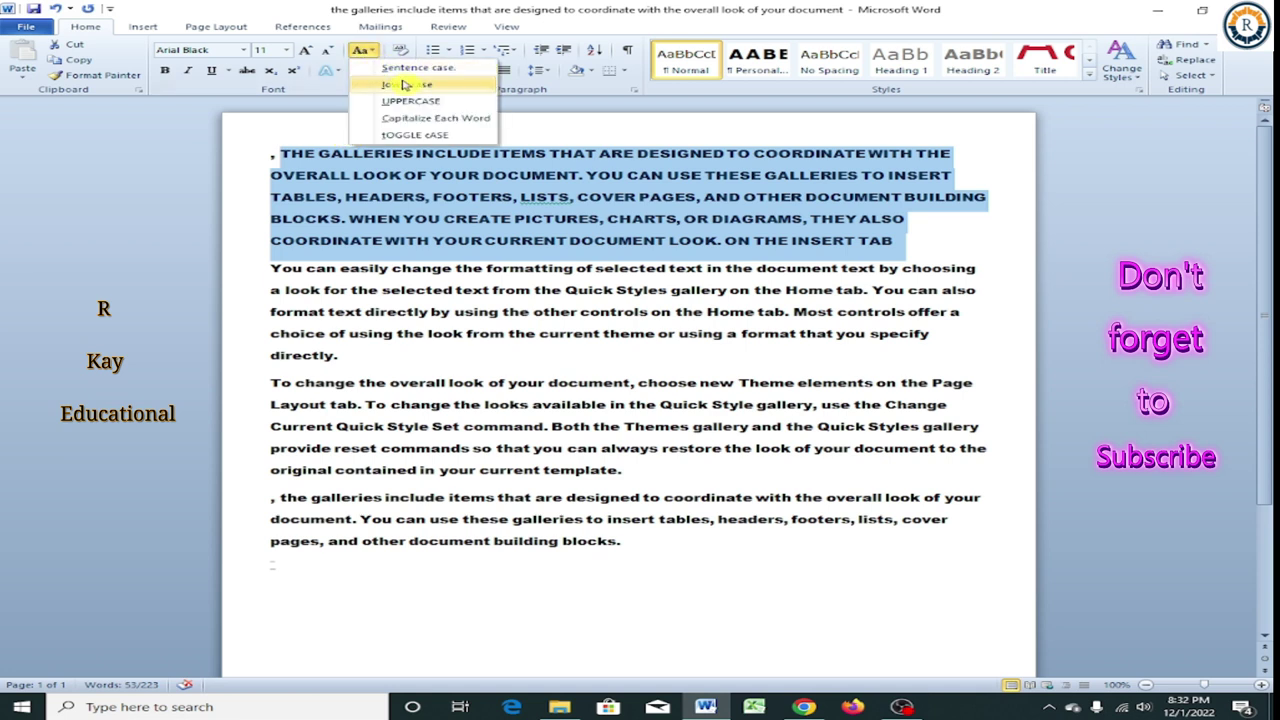
pyautogui.click(407, 86)
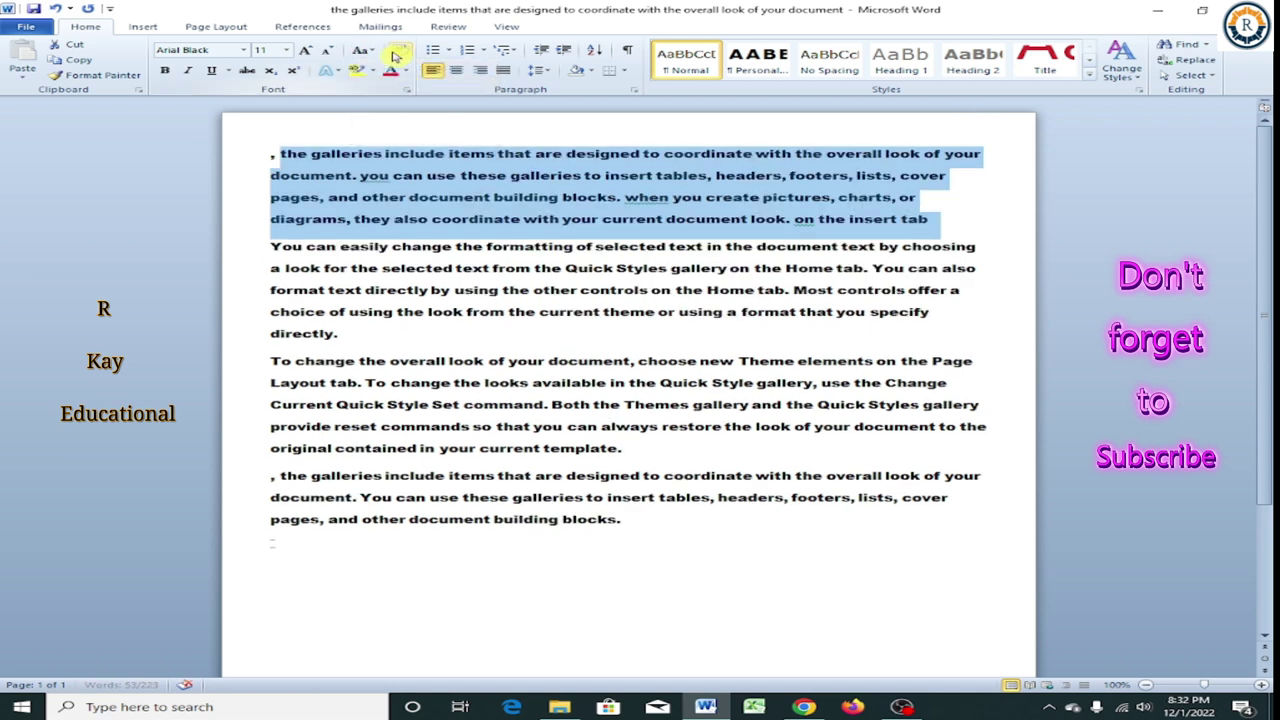
# Apply Sentence case, then Capitalize Each Word, then tOGGLE cASE to the first paragraph.
pyautogui.click(368, 55)
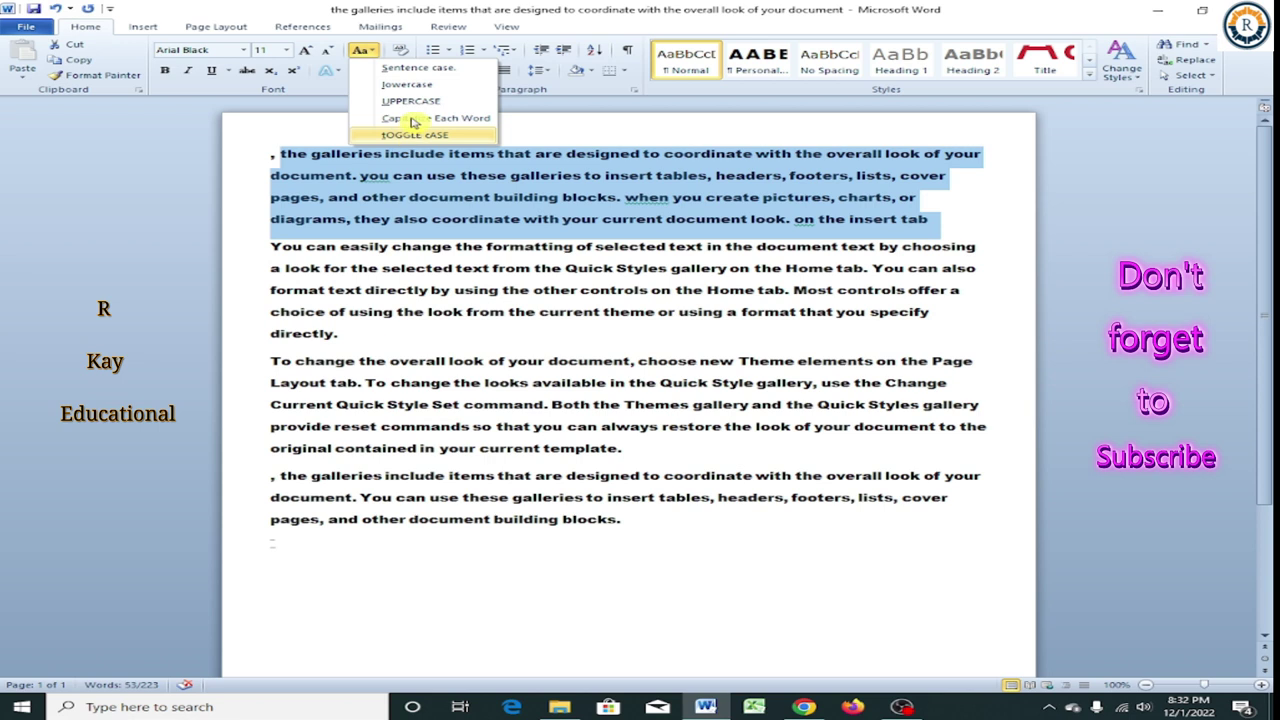
pyautogui.click(418, 68)
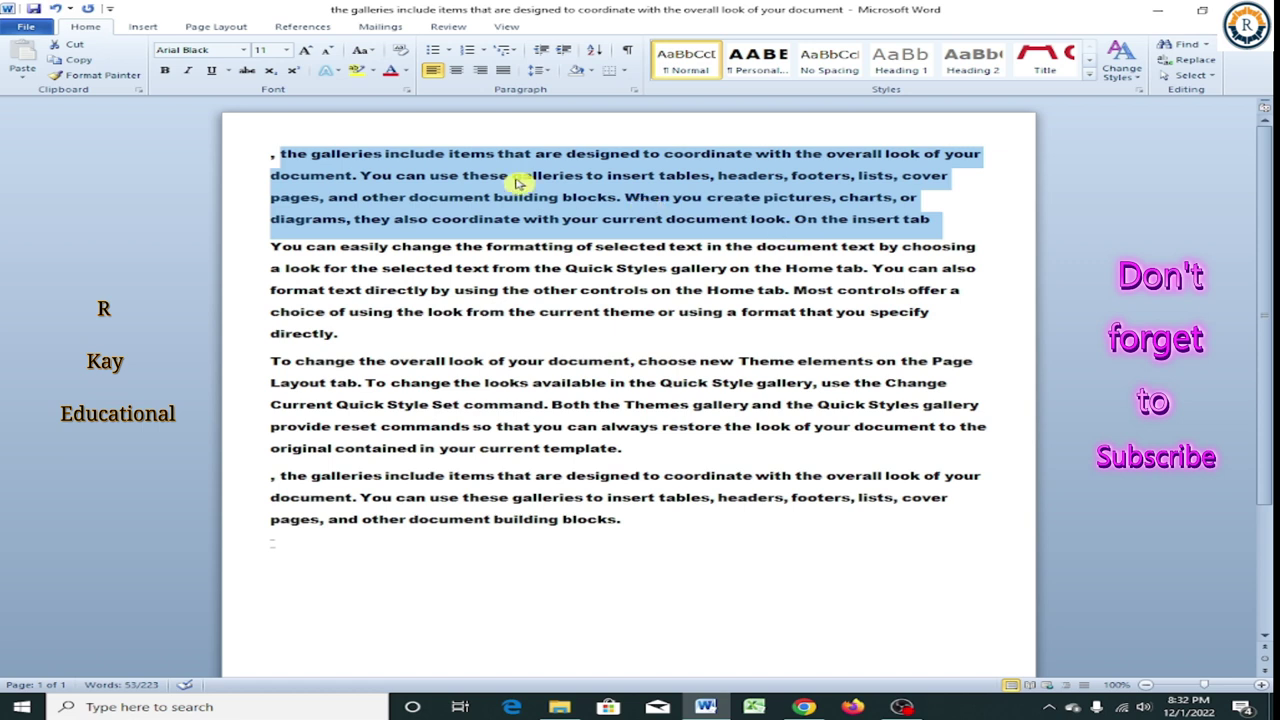
pyautogui.click(368, 53)
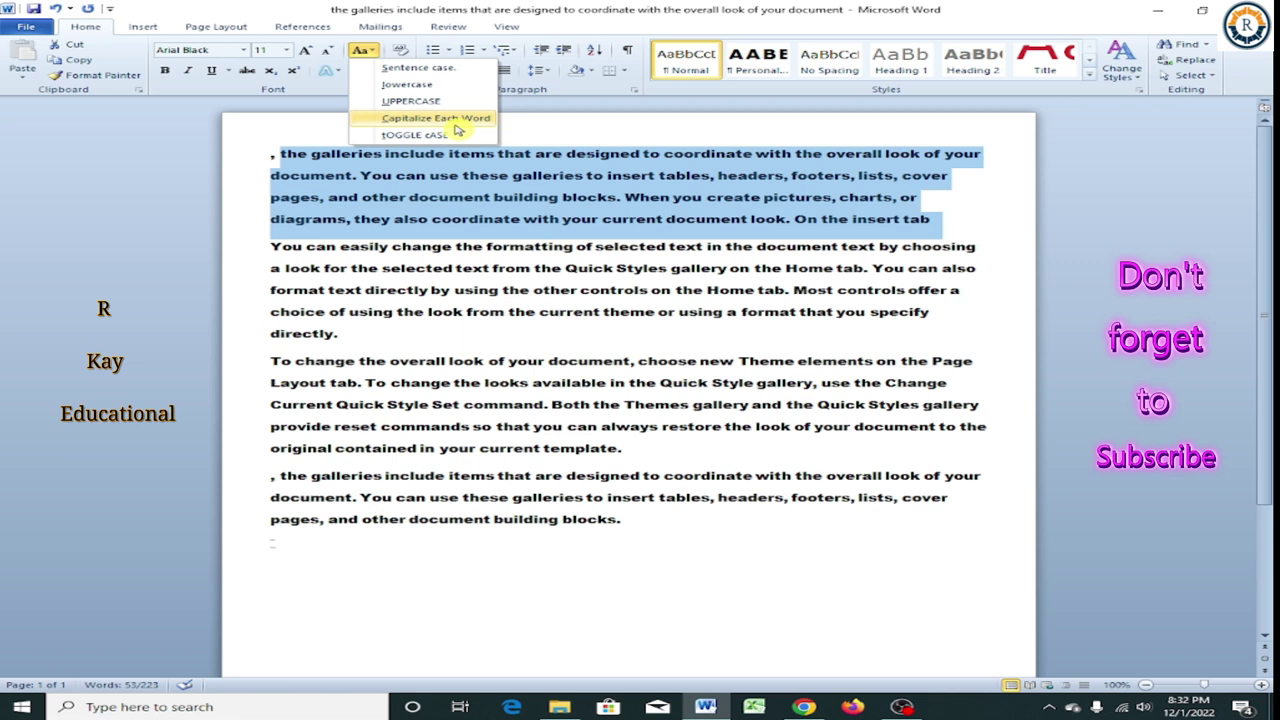
pyautogui.click(457, 122)
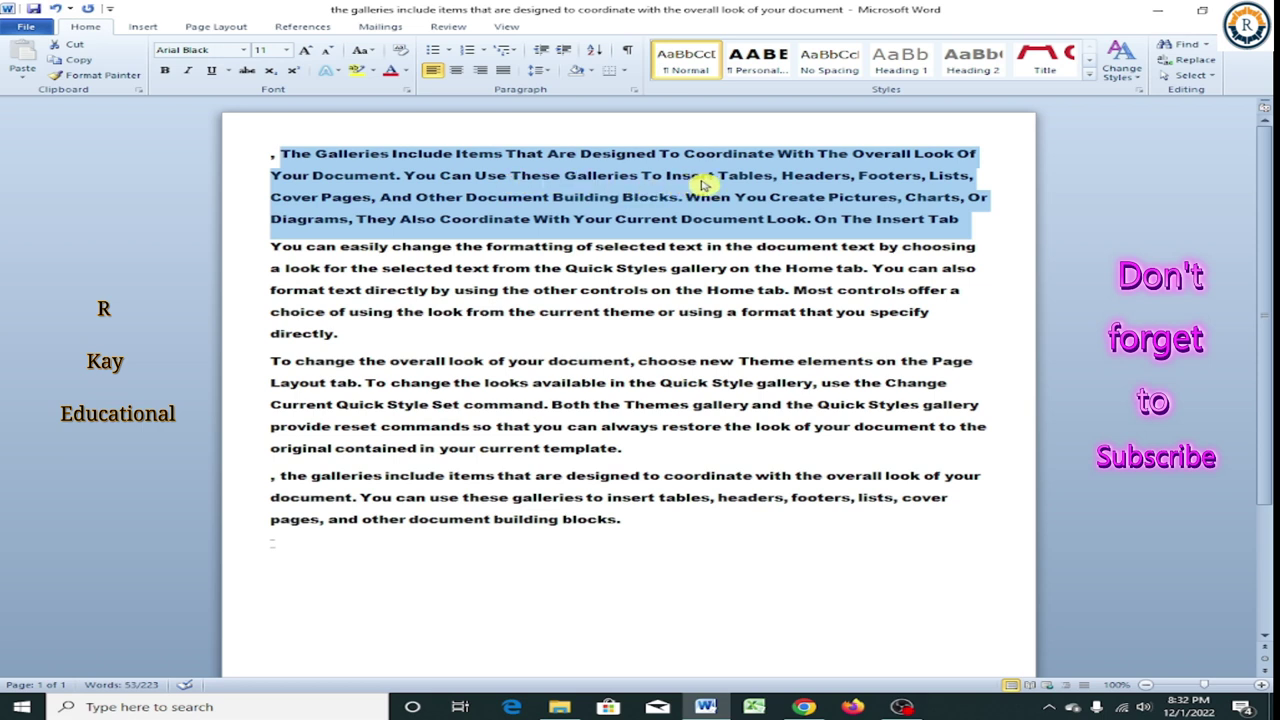
pyautogui.click(396, 53)
pyautogui.click(395, 56)
pyautogui.click(369, 53)
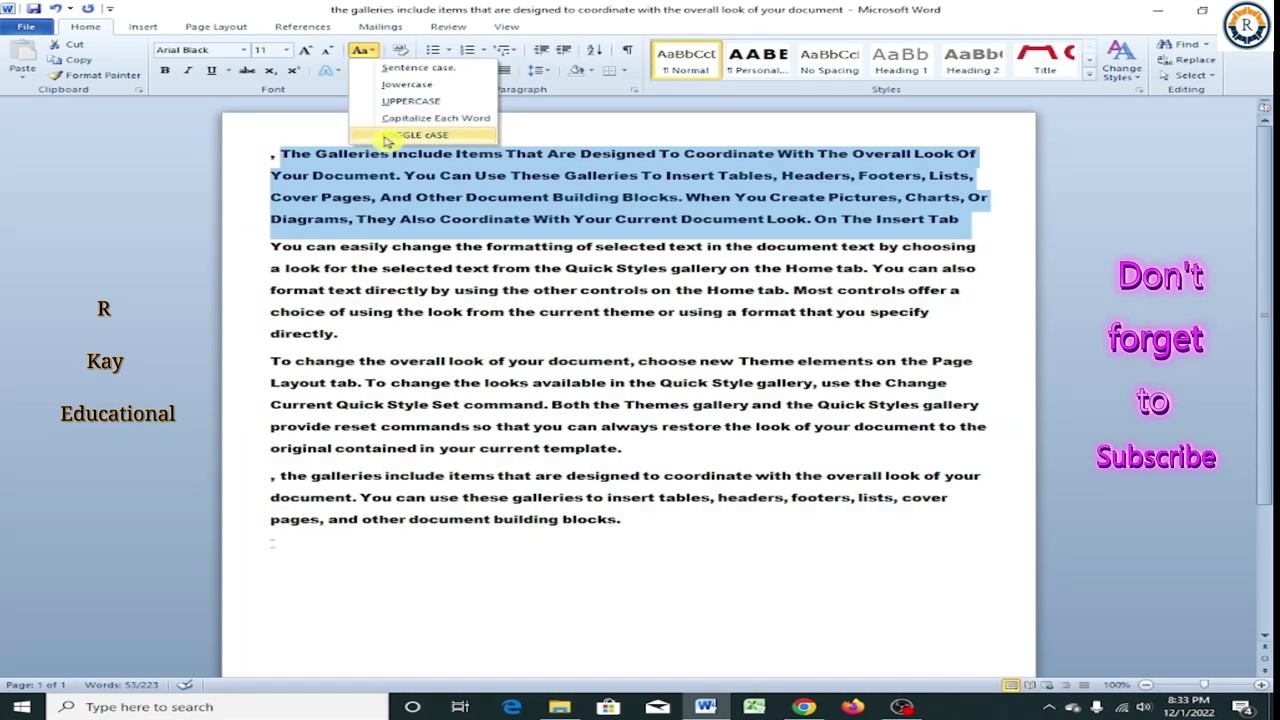
pyautogui.click(388, 136)
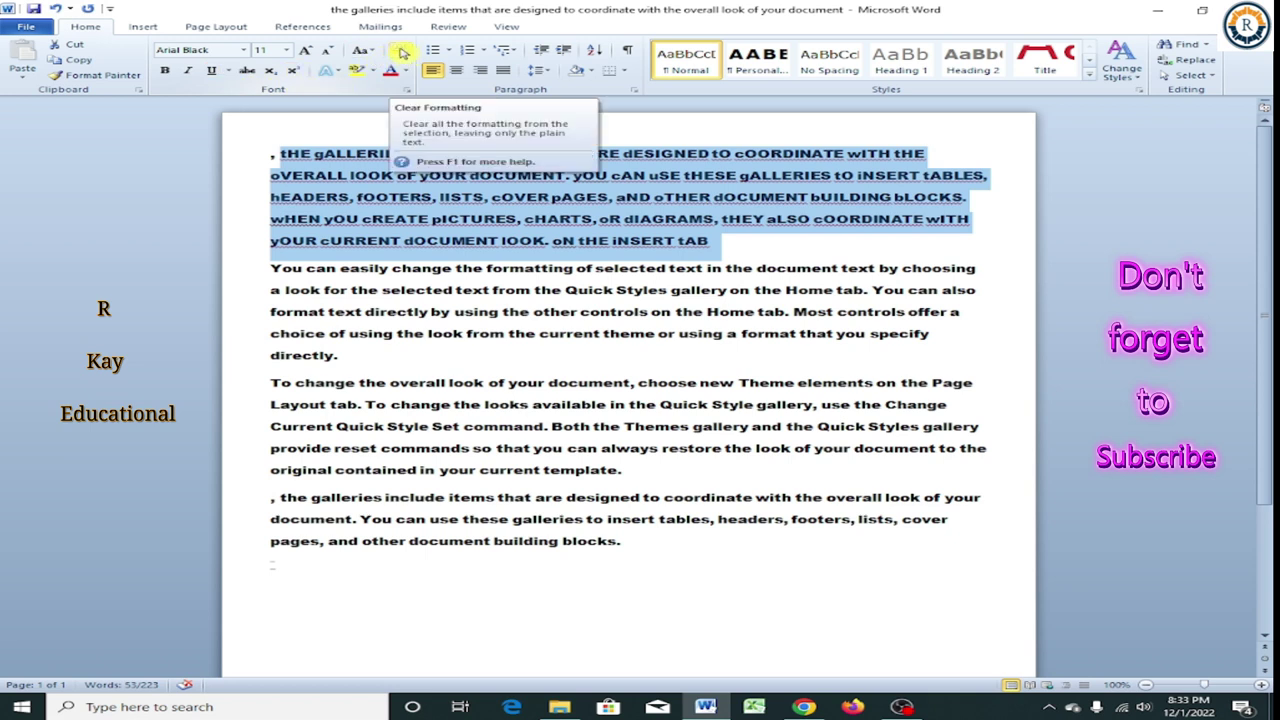
# Apply Clear Formatting to the first paragraph and deselect it.
pyautogui.click(401, 52)
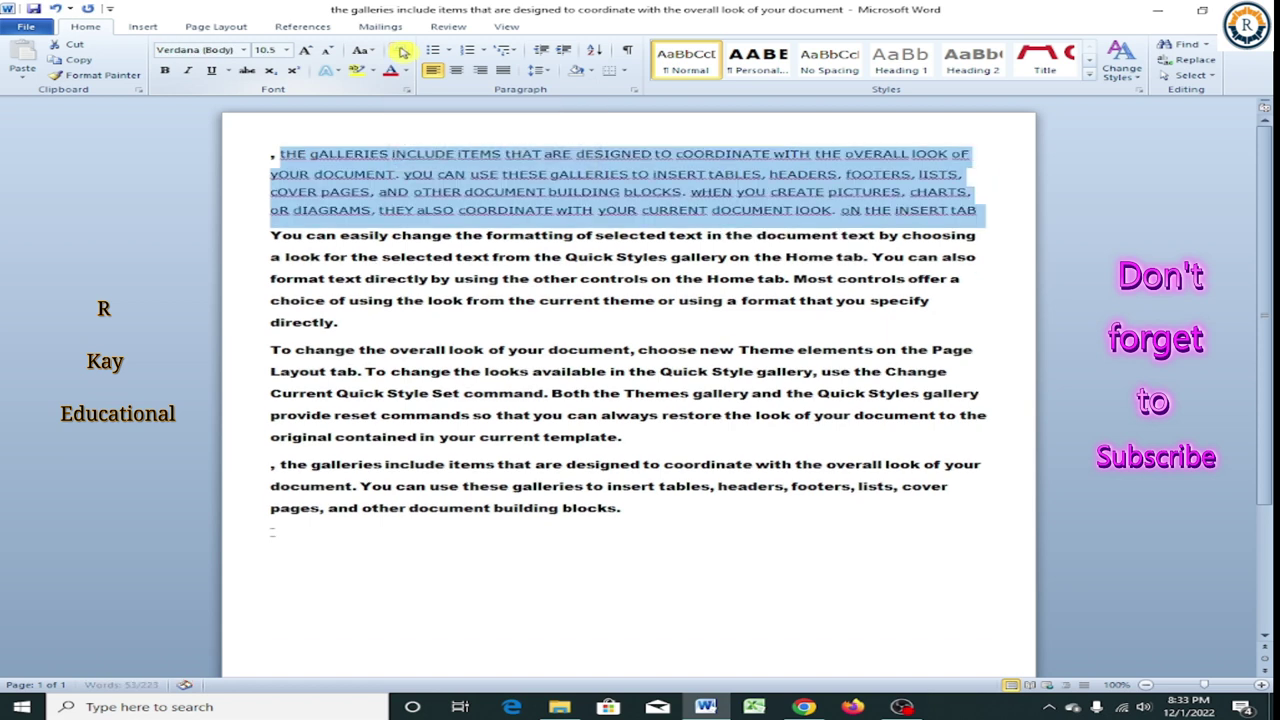
pyautogui.click(594, 210)
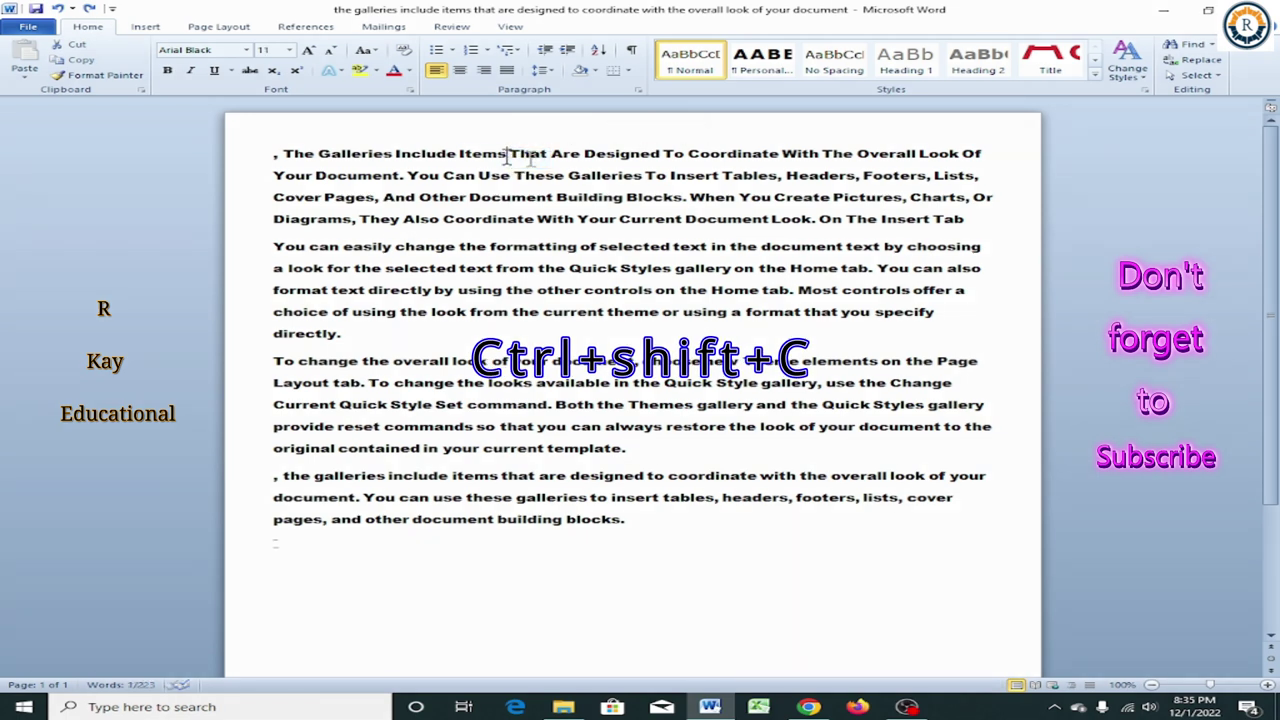
# Break paragraphs after 'Items' and 'change' and before 'of' and 'that are designed'; delete the leading space.
pyautogui.click(511, 156)
pyautogui.press('Return')
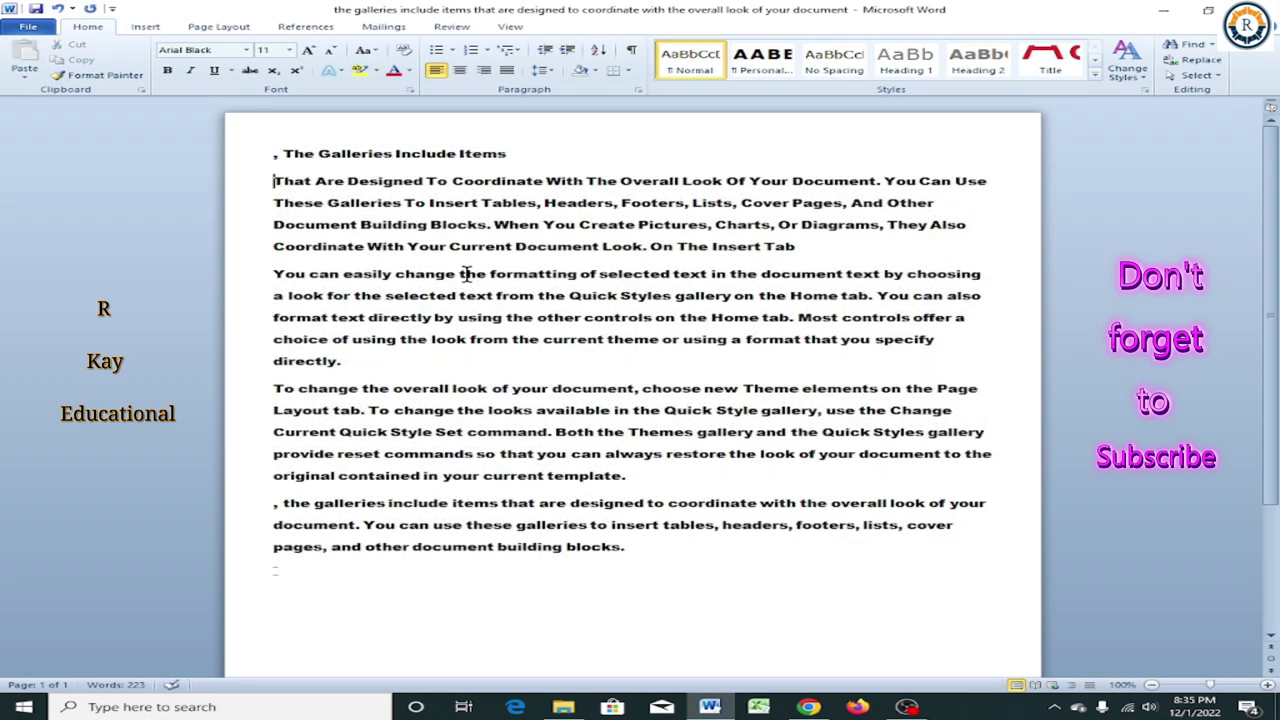
pyautogui.doubleClick(462, 275)
pyautogui.press('Return')
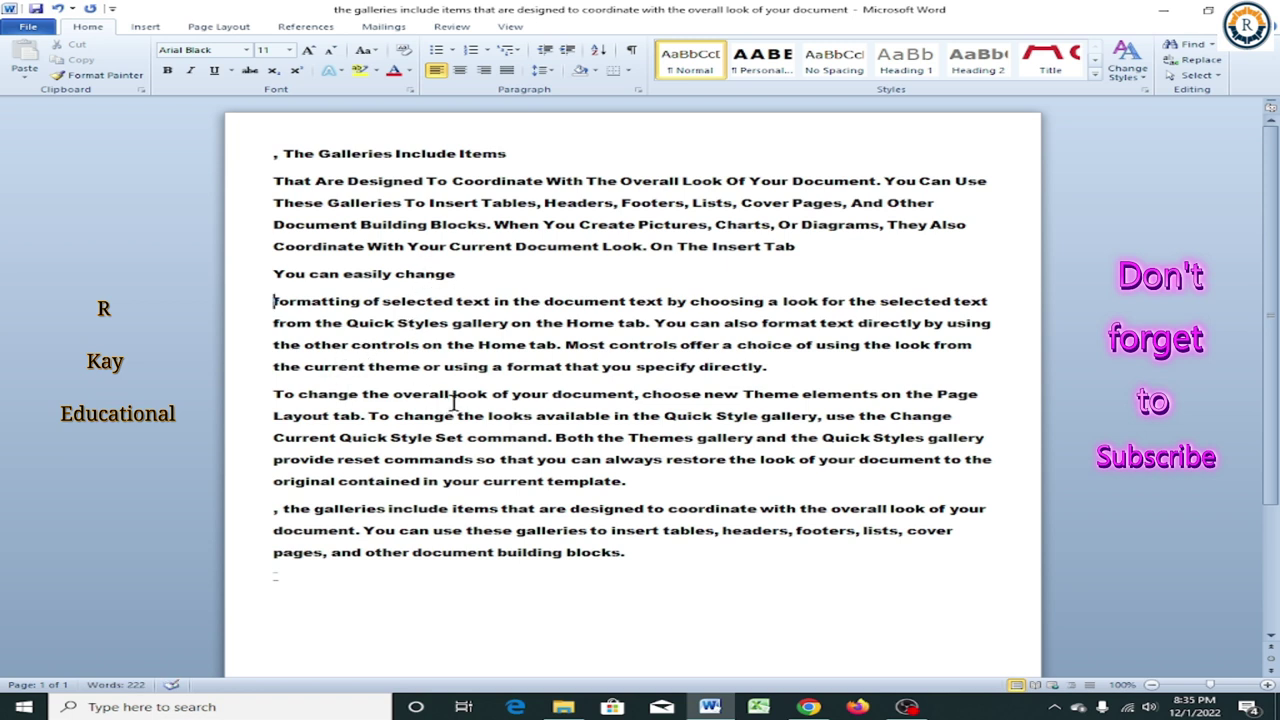
pyautogui.doubleClick(500, 395)
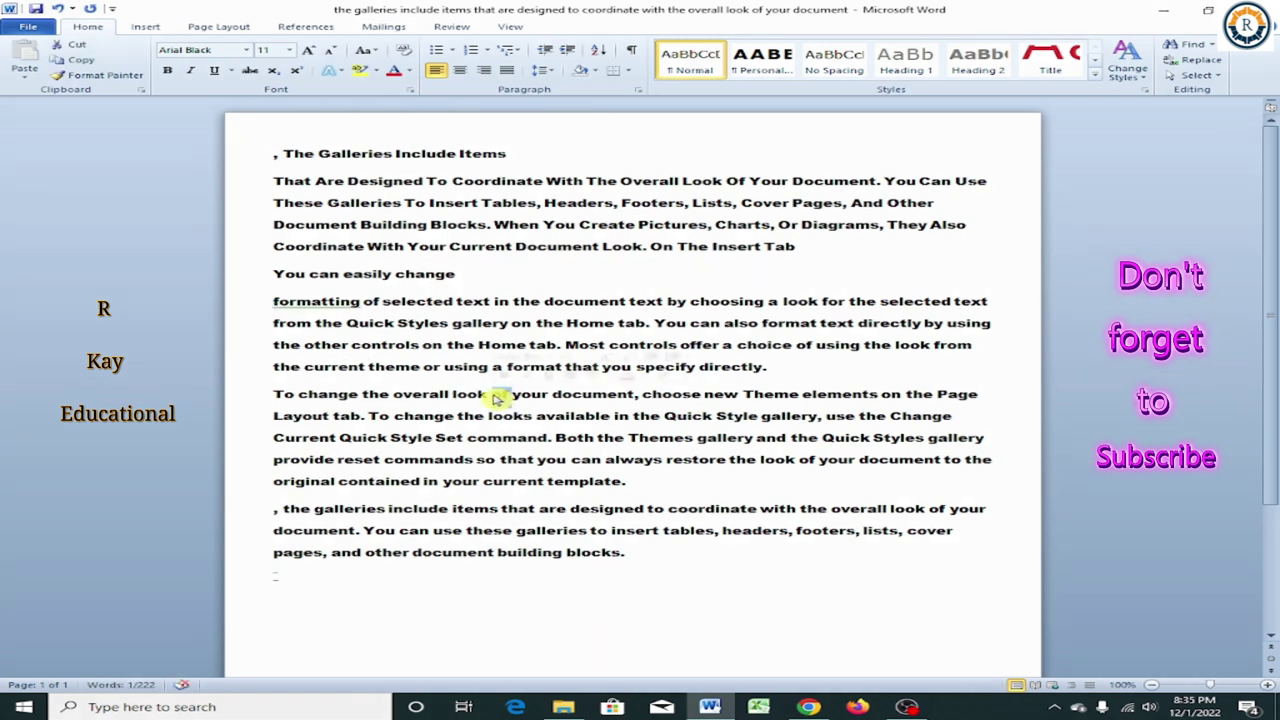
pyautogui.click(493, 395)
pyautogui.press('Return')
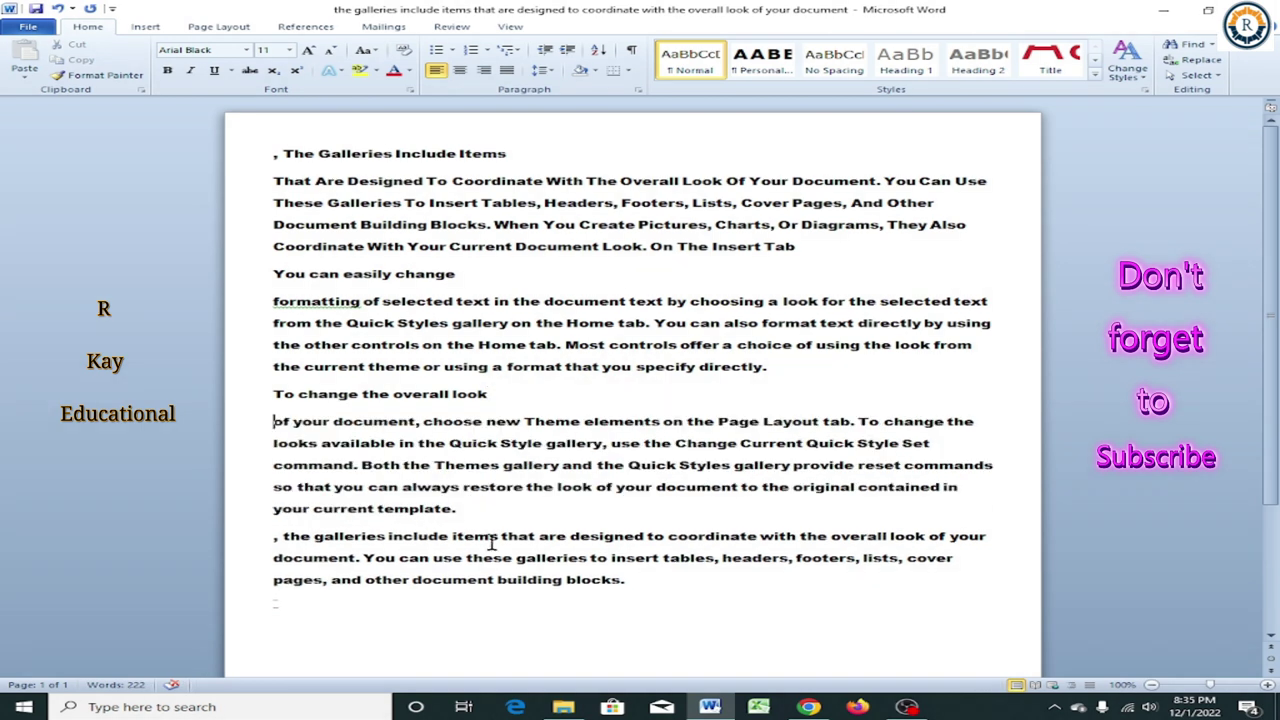
pyautogui.click(503, 536)
pyautogui.press('Return')
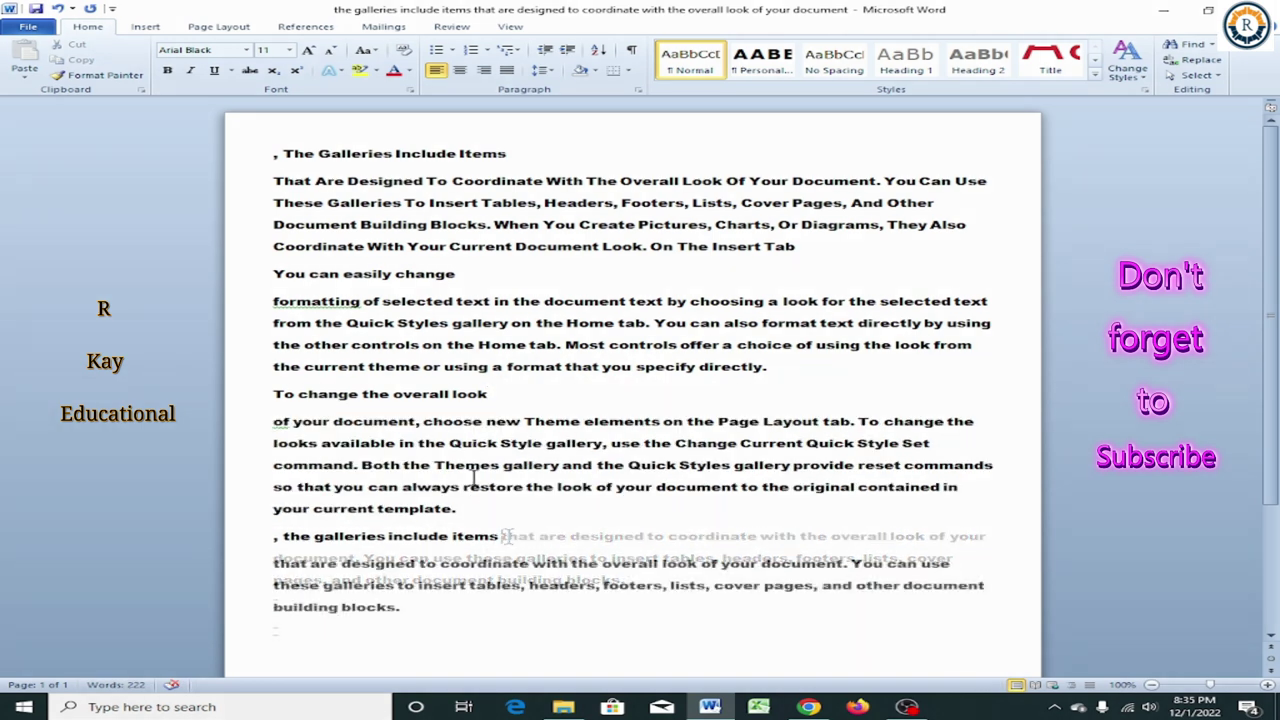
pyautogui.doubleClick(289, 156)
pyautogui.press('BackSpace')
pyautogui.press('BackSpace')
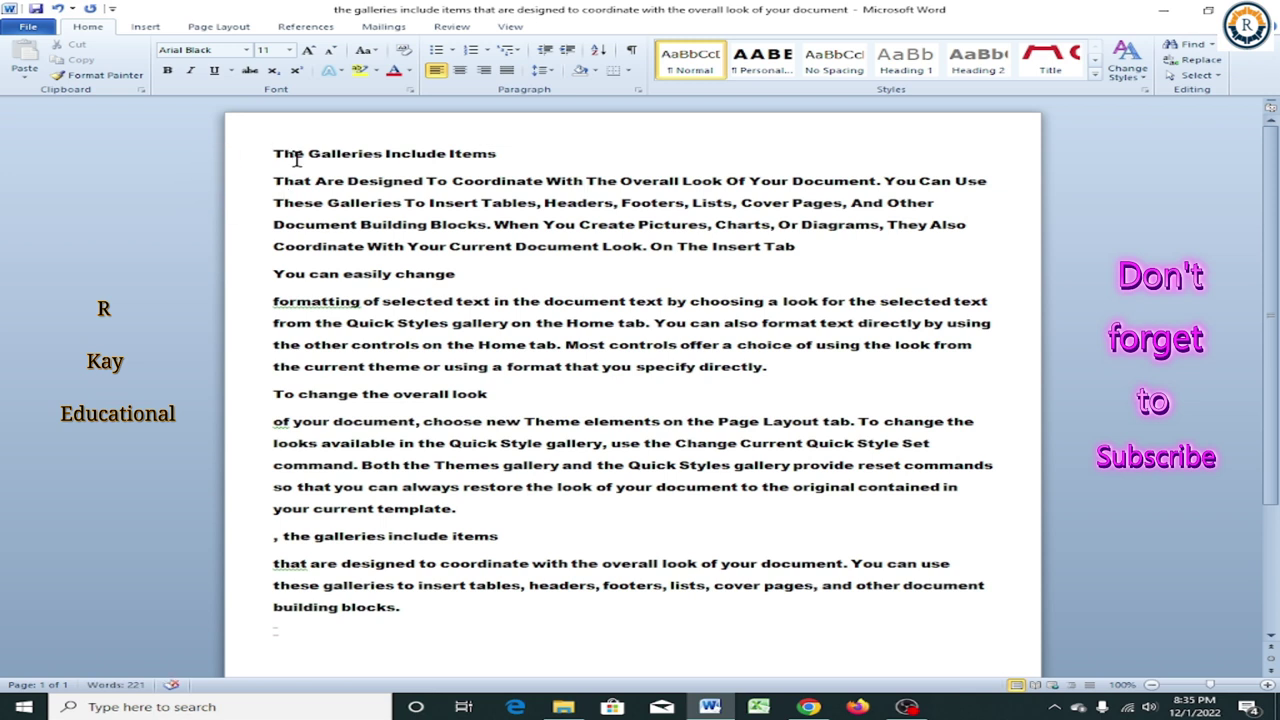
# Make the heading 'The Galleries Include Items' bold, italic and underlined.
pyautogui.moveTo(272, 156); pyautogui.dragTo(496, 152)
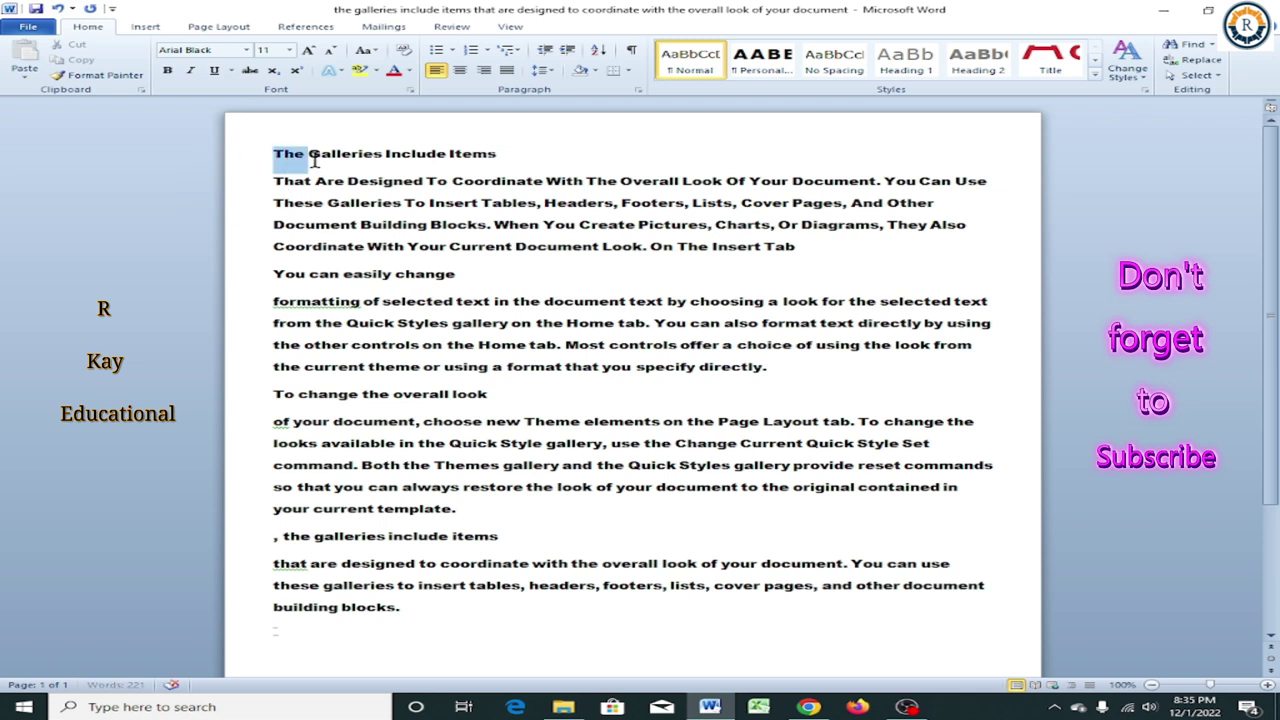
pyautogui.click(474, 150)
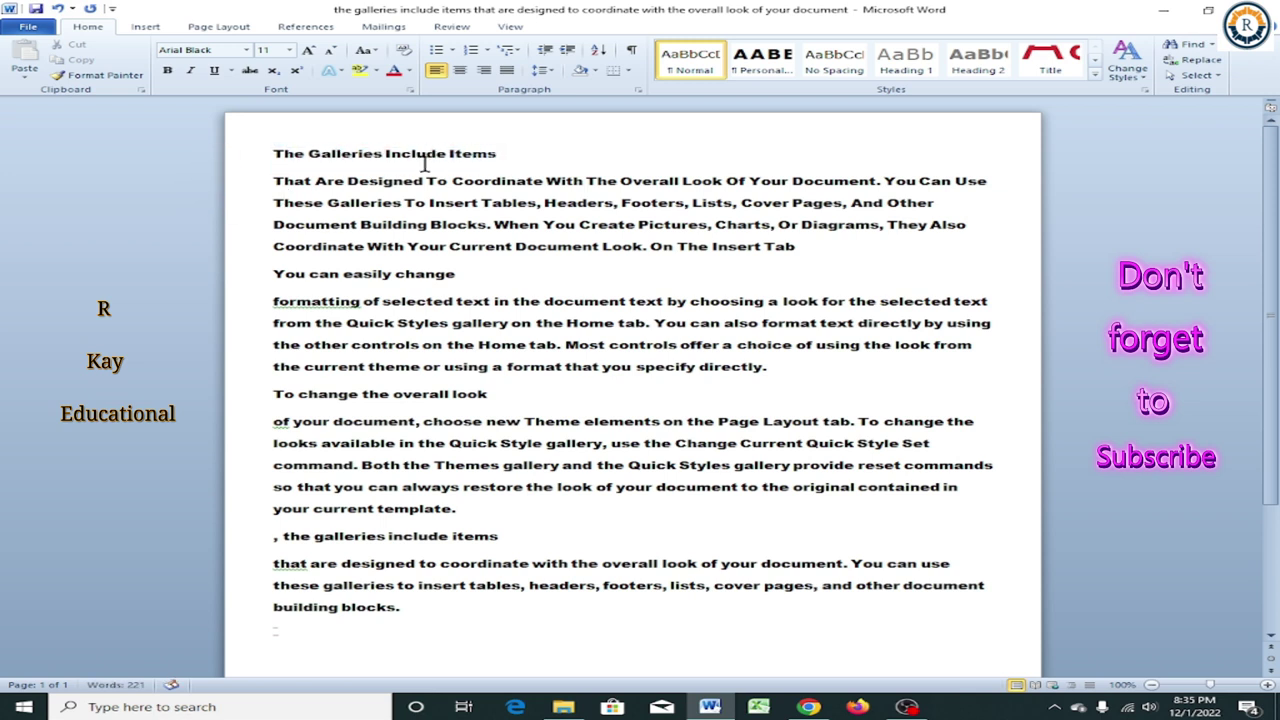
pyautogui.moveTo(270, 155); pyautogui.dragTo(463, 140)
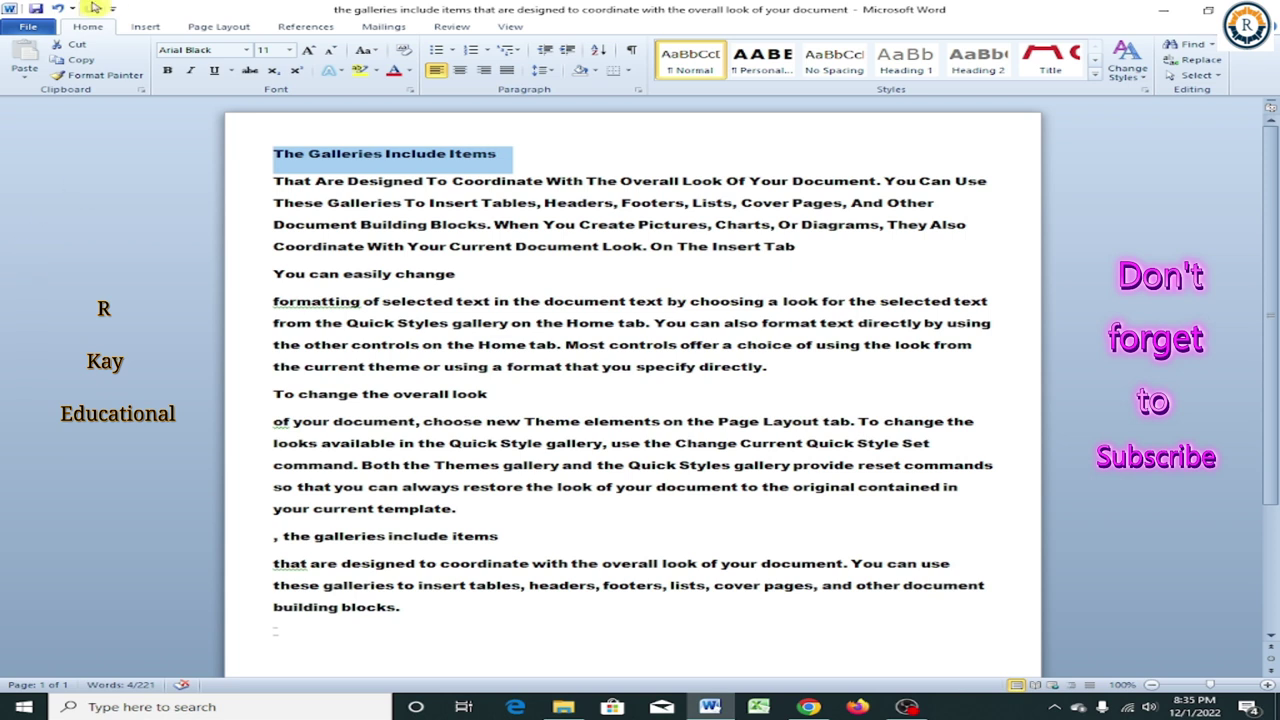
pyautogui.click(169, 76)
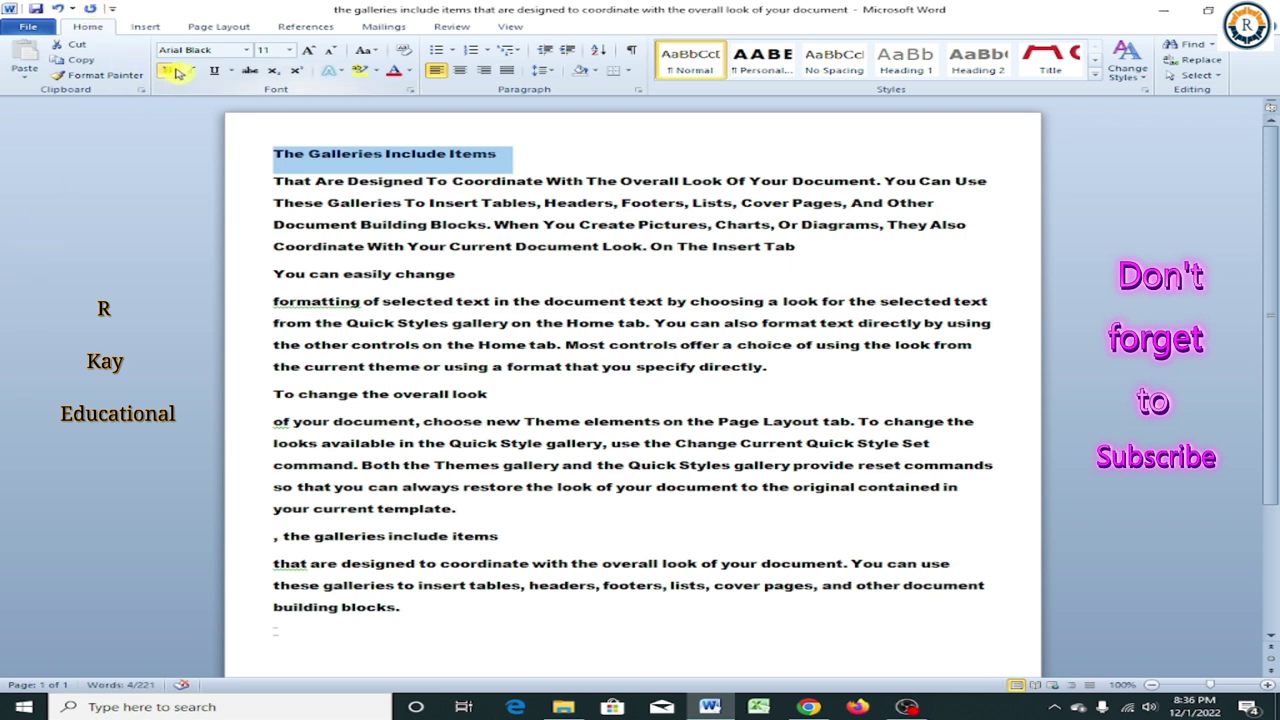
pyautogui.click(190, 71)
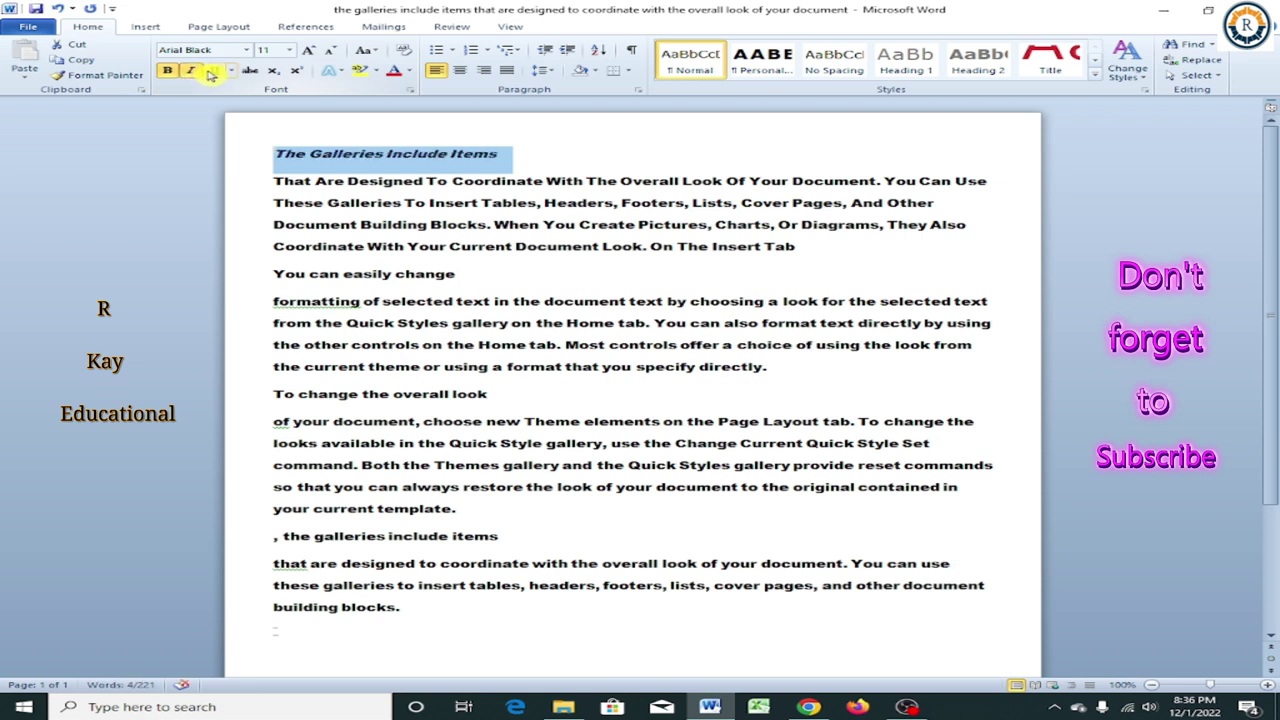
pyautogui.click(213, 71)
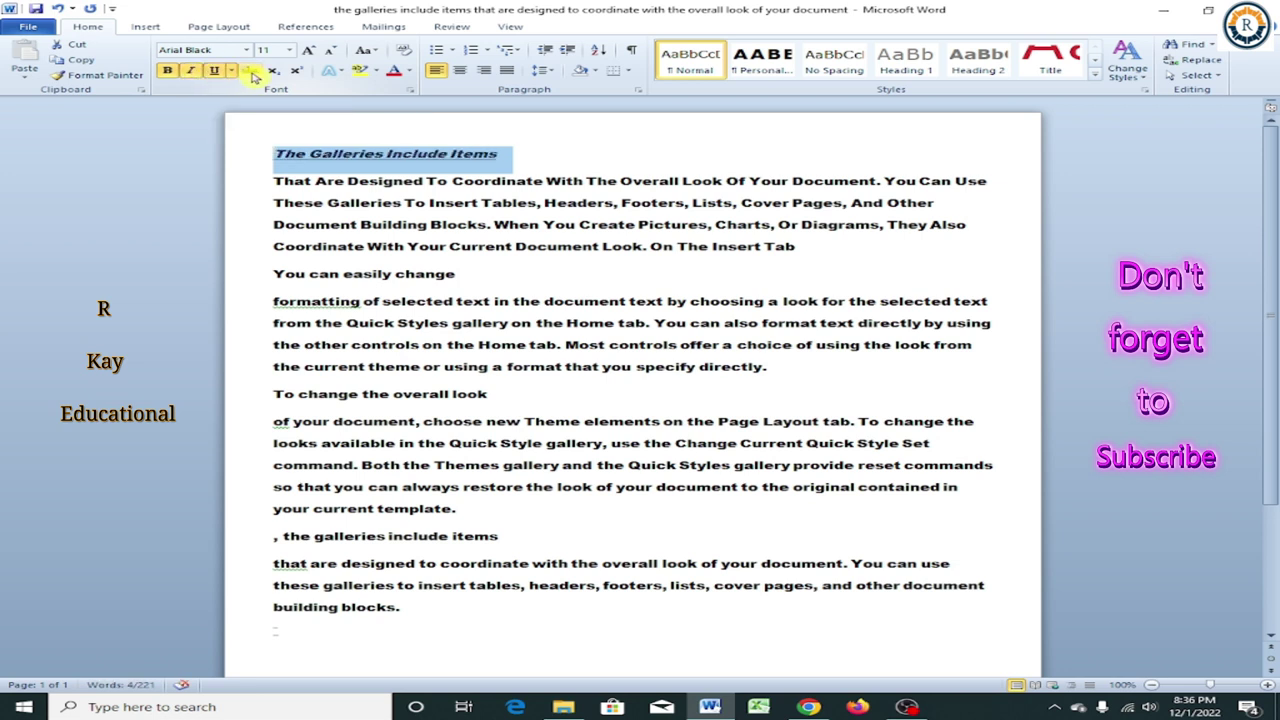
# Colour the heading green and grow its font size to 14 pt.
pyautogui.click(408, 72)
pyautogui.click(407, 73)
pyautogui.click(406, 74)
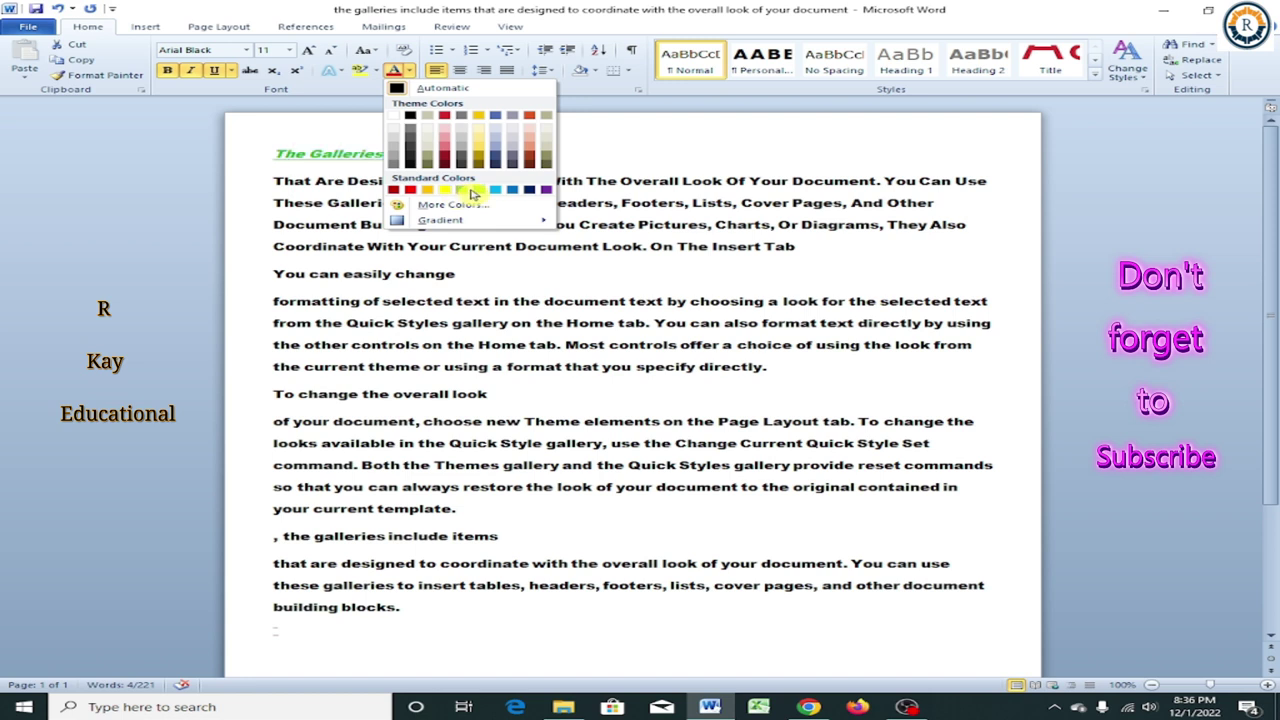
pyautogui.click(477, 190)
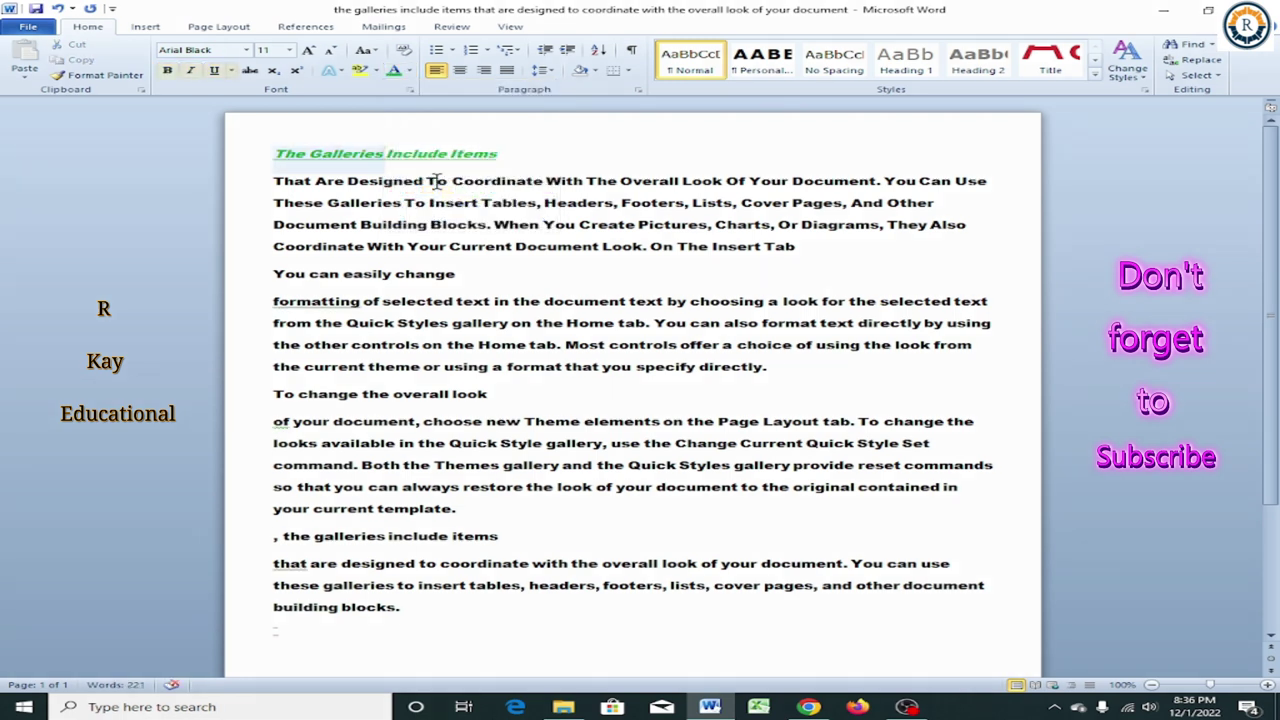
pyautogui.click(465, 153)
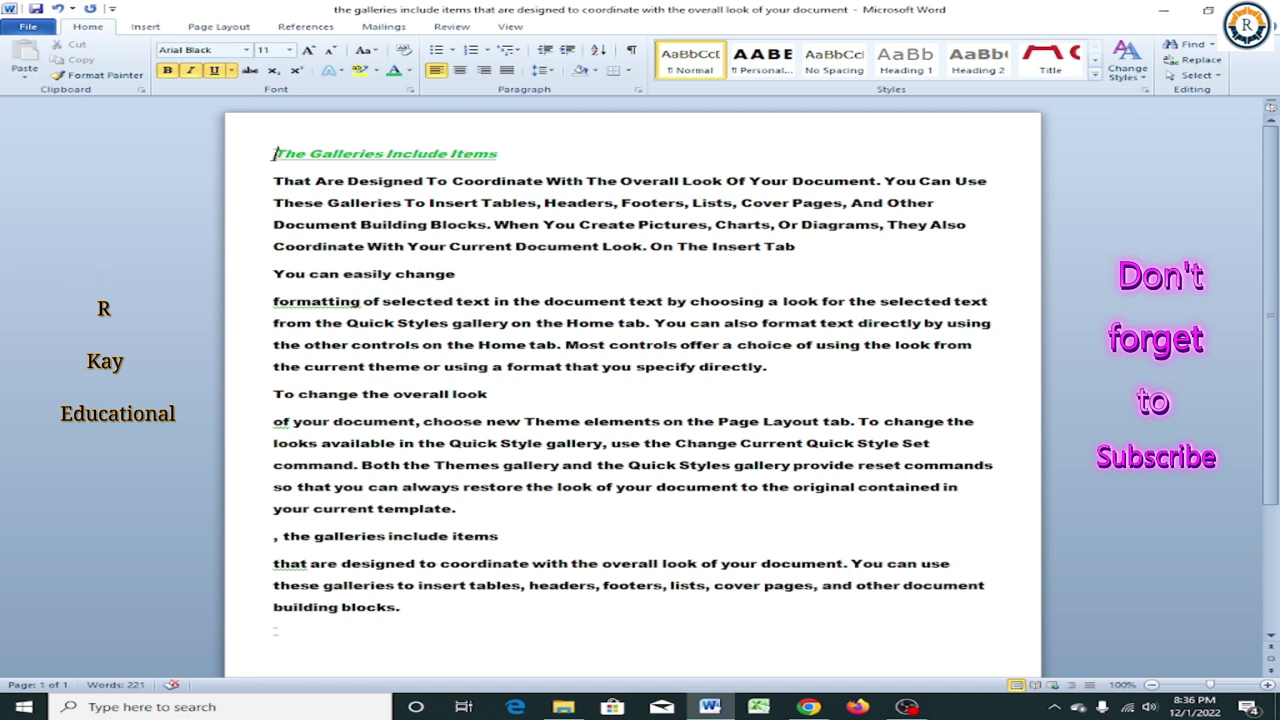
pyautogui.moveTo(277, 155); pyautogui.dragTo(474, 156)
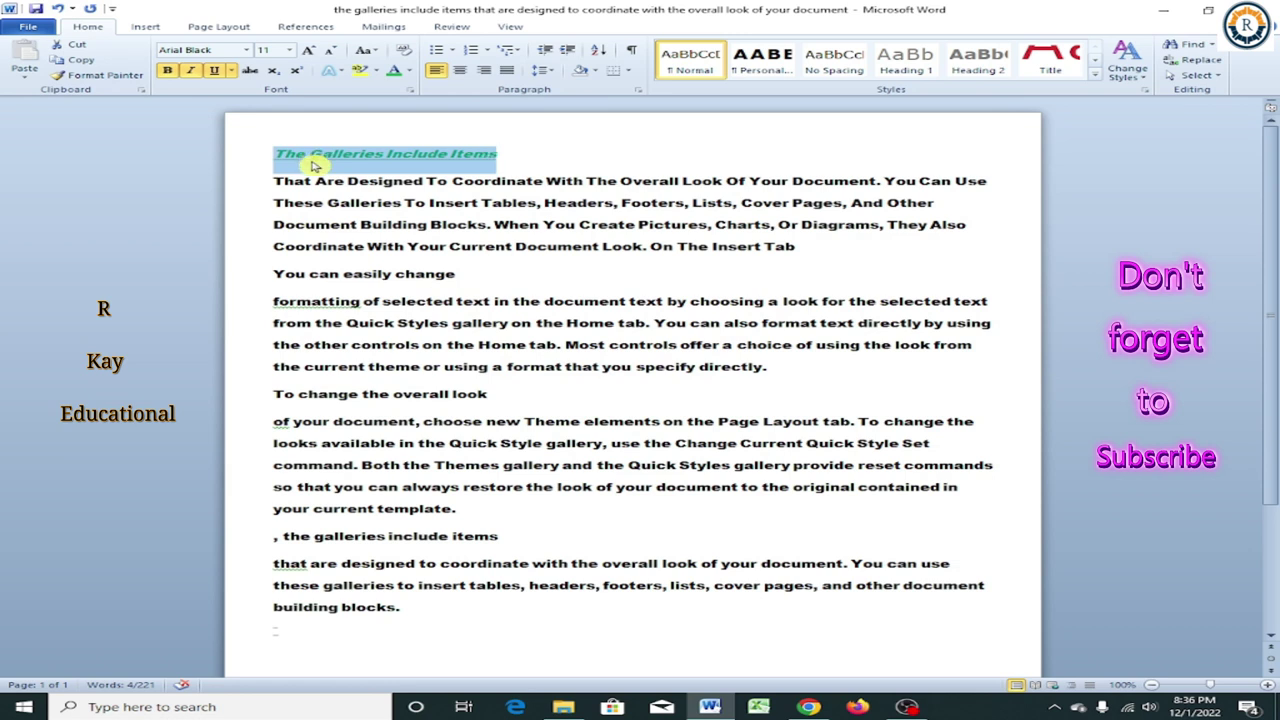
pyautogui.click(311, 50)
pyautogui.click(311, 50)
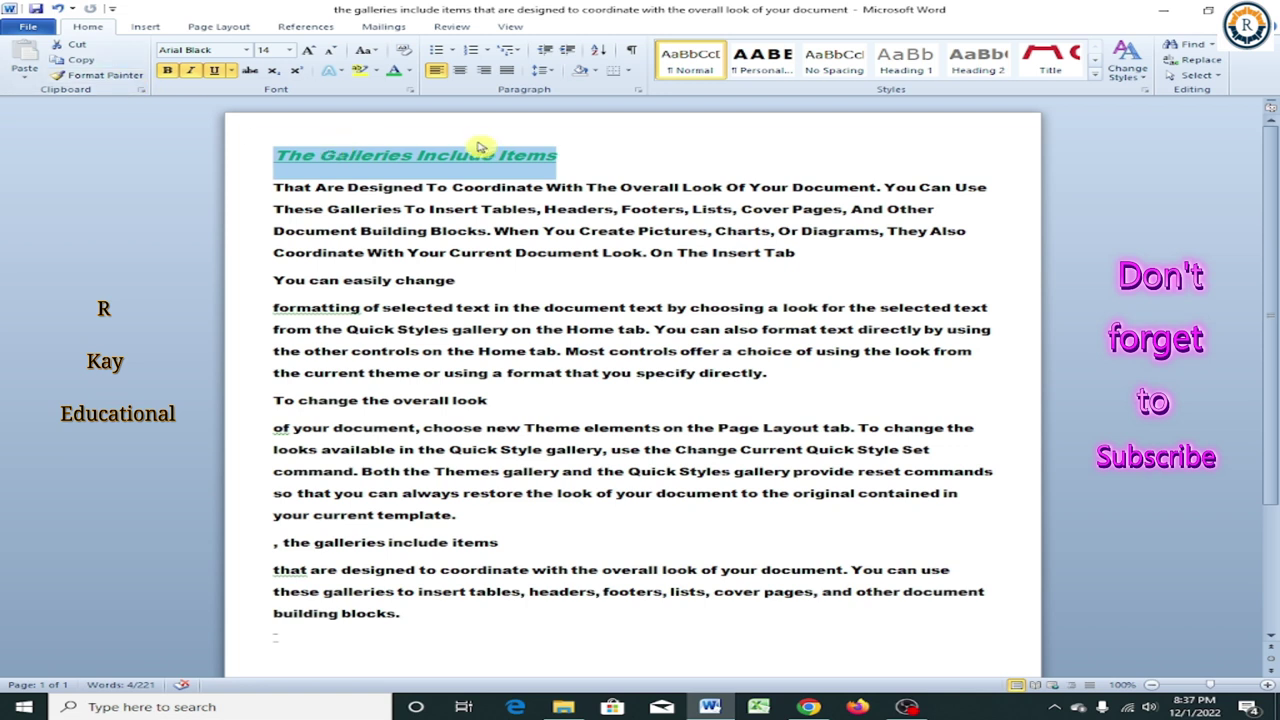
# Format Painter the first heading's green italic underlined 14 pt style onto the other three heading lines.
pyautogui.click(110, 80)
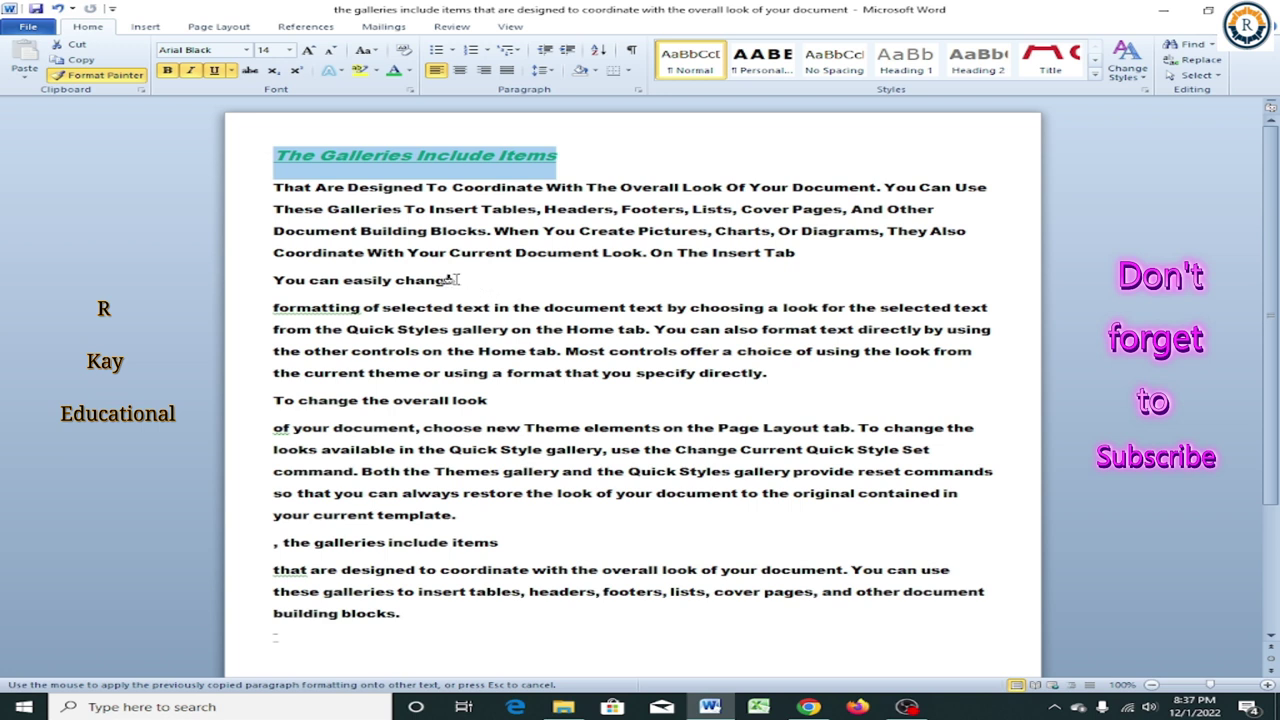
pyautogui.moveTo(463, 281); pyautogui.dragTo(275, 287)
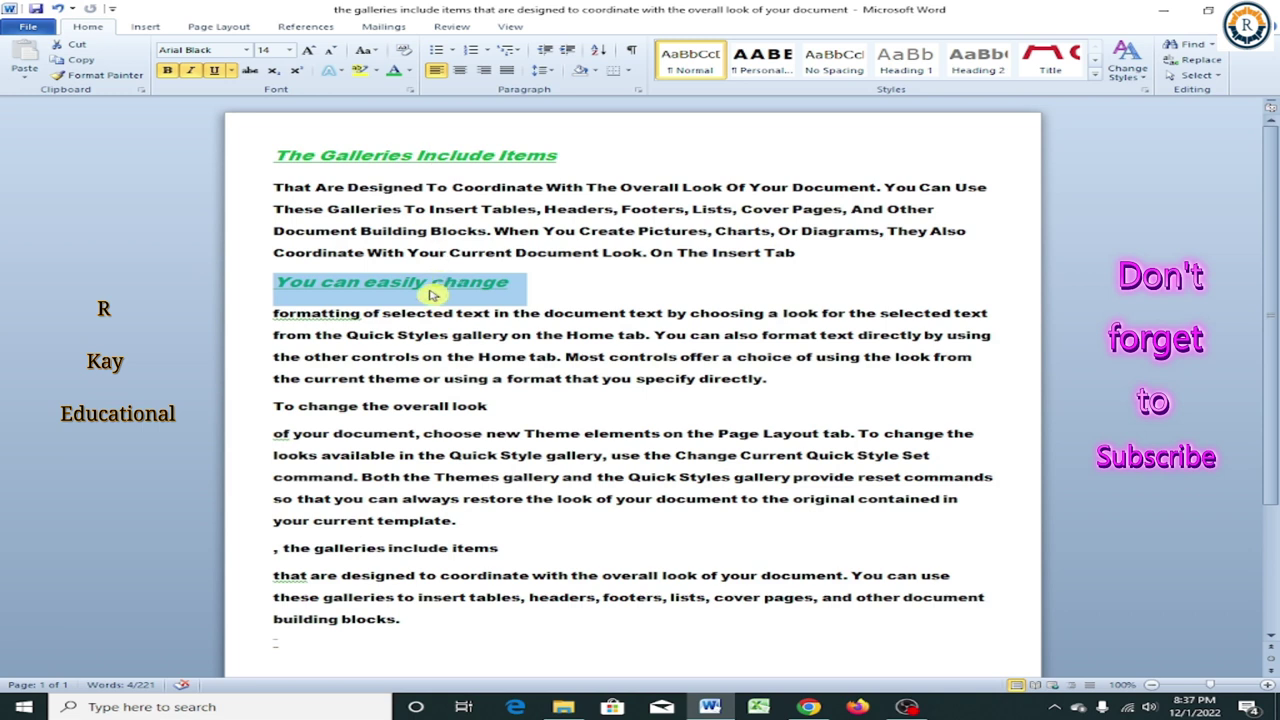
pyautogui.click(110, 76)
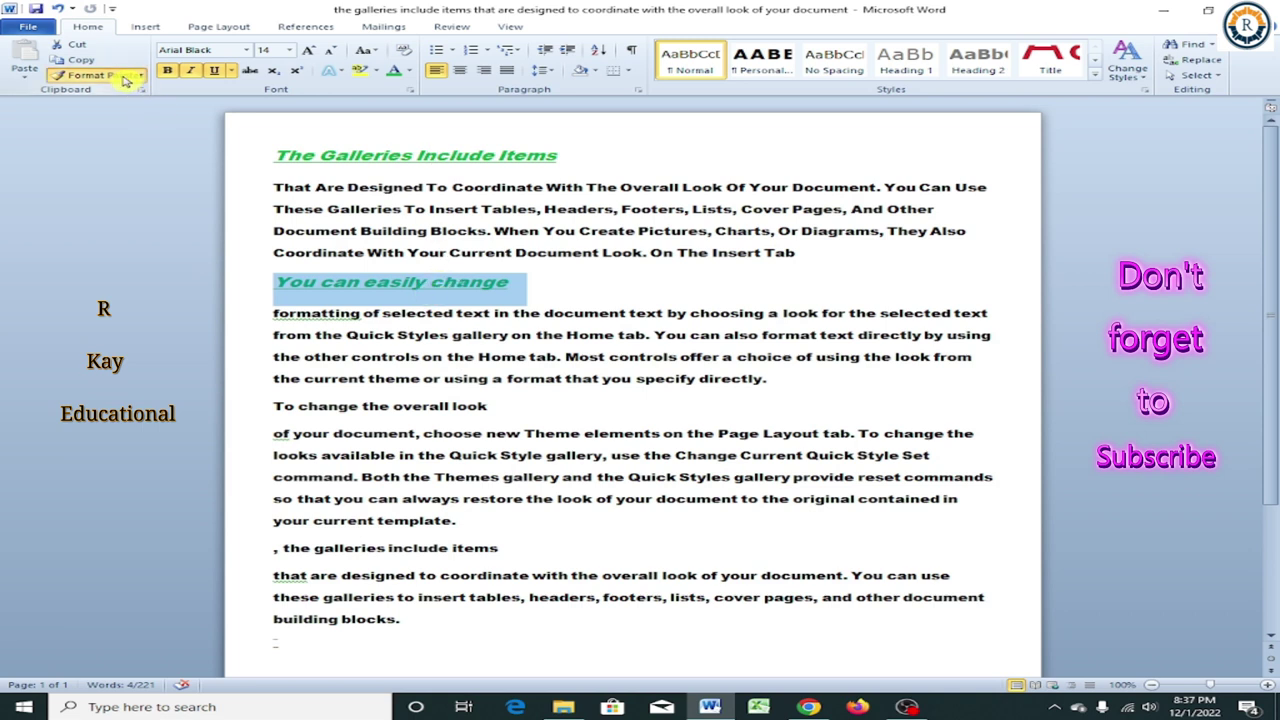
pyautogui.moveTo(490, 405); pyautogui.dragTo(256, 408)
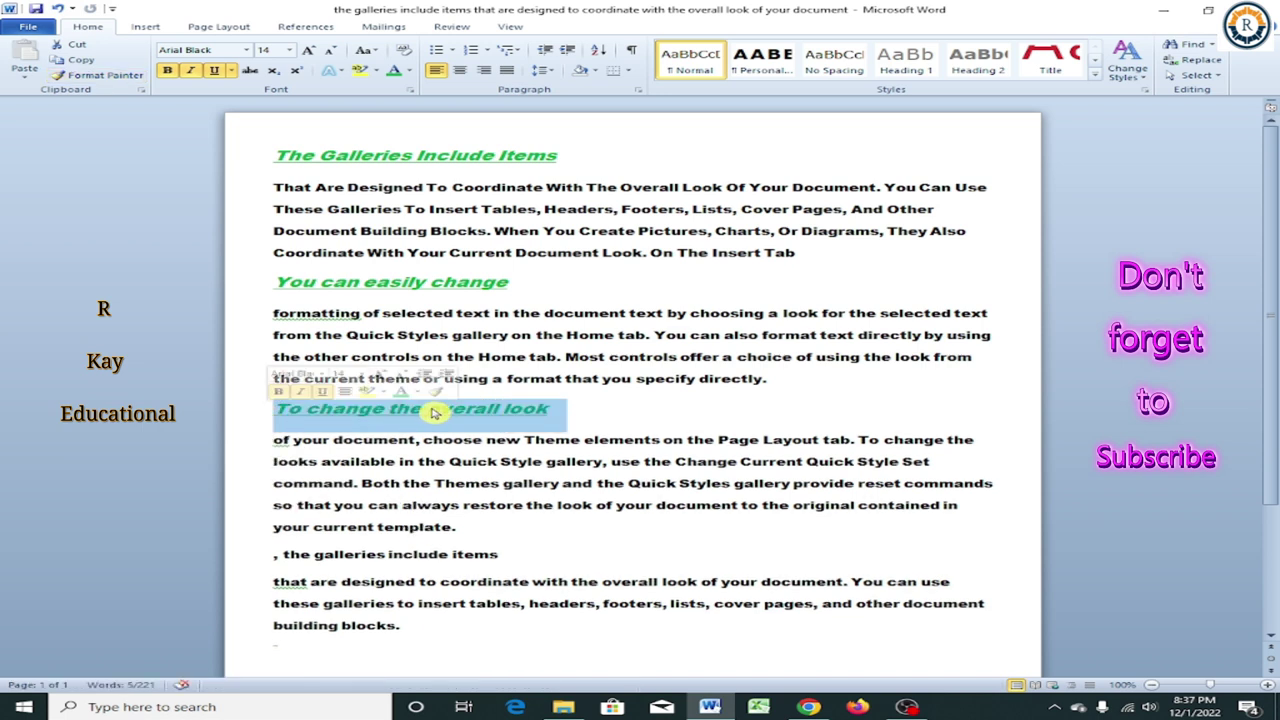
pyautogui.click(90, 76)
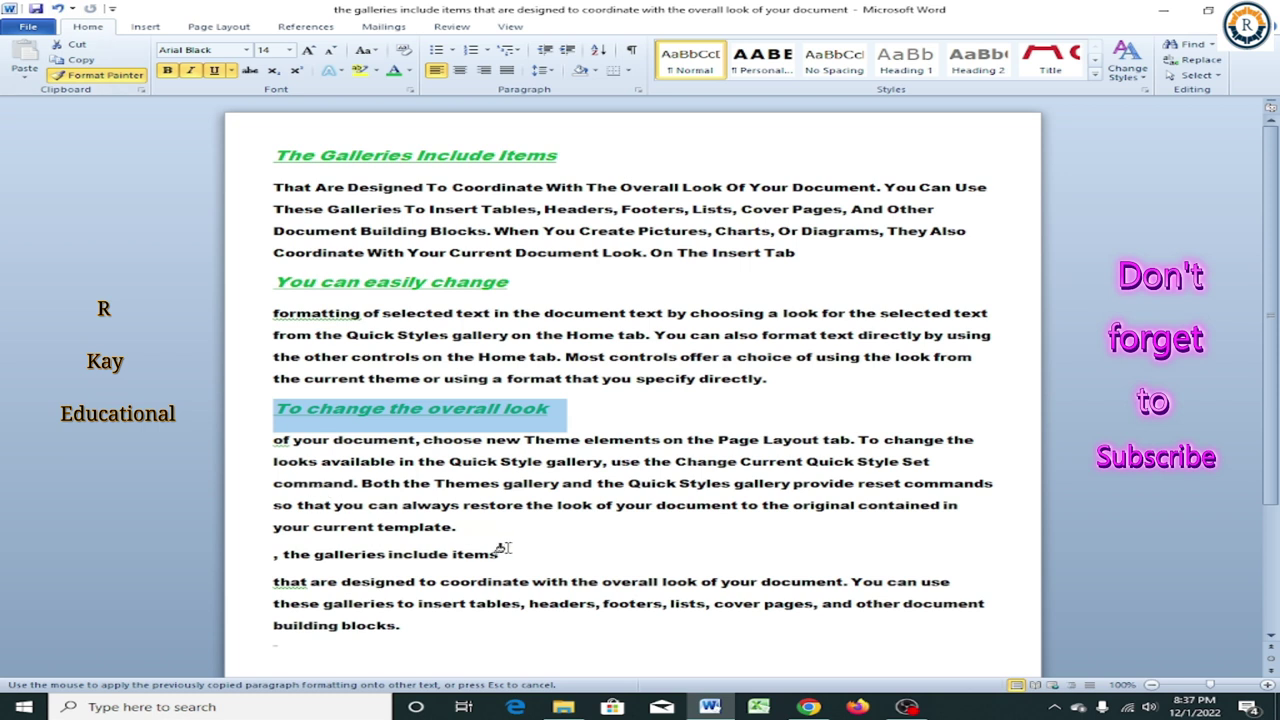
pyautogui.moveTo(500, 554); pyautogui.dragTo(285, 553)
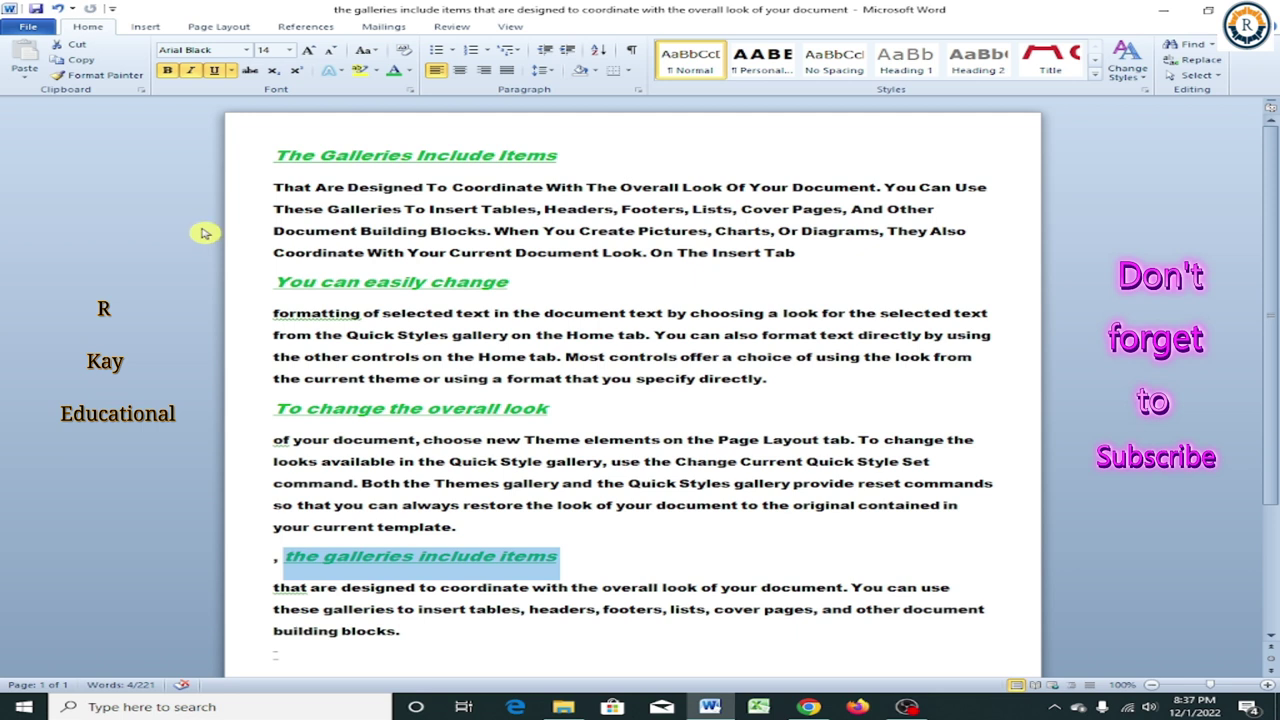
pyautogui.click(393, 208)
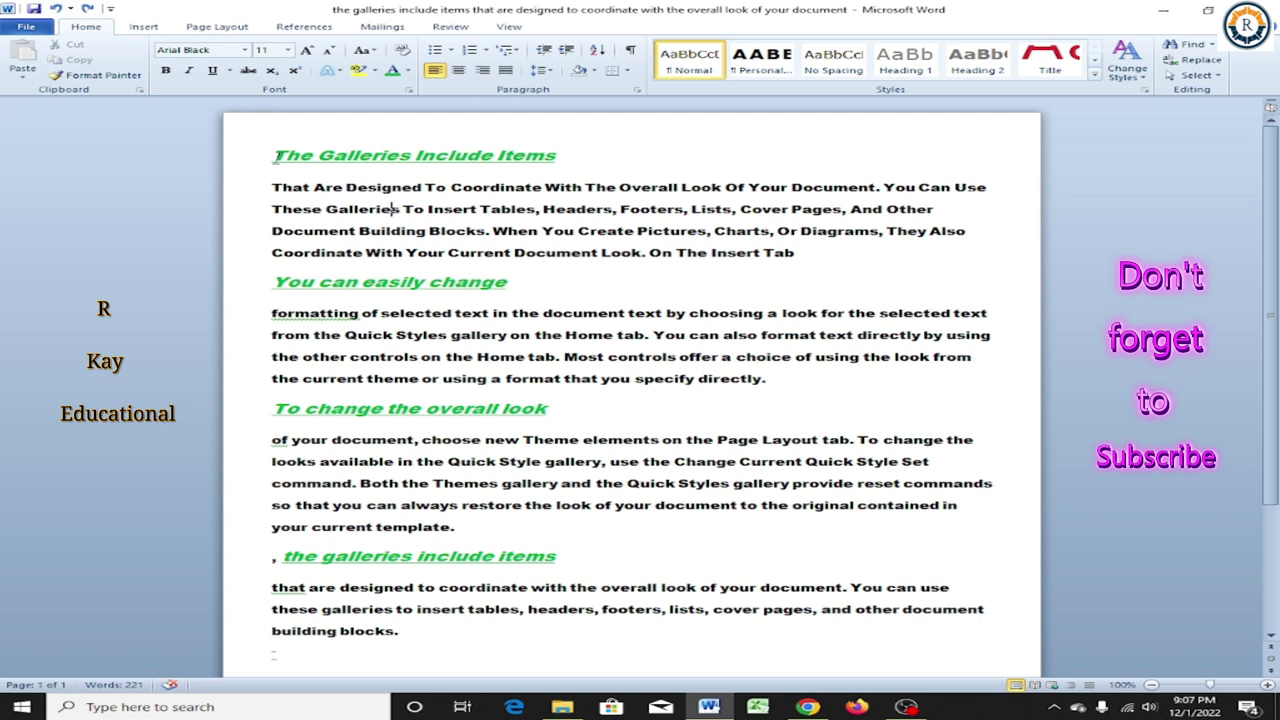
# Select the first heading and paragraph, then centre, right-align and finally justify them.
pyautogui.hotkey('ctrl', 'Home')
pyautogui.hotkey('shift', 'Down')
pyautogui.hotkey('shift', 'Down')
pyautogui.hotkey('shift', 'Down')
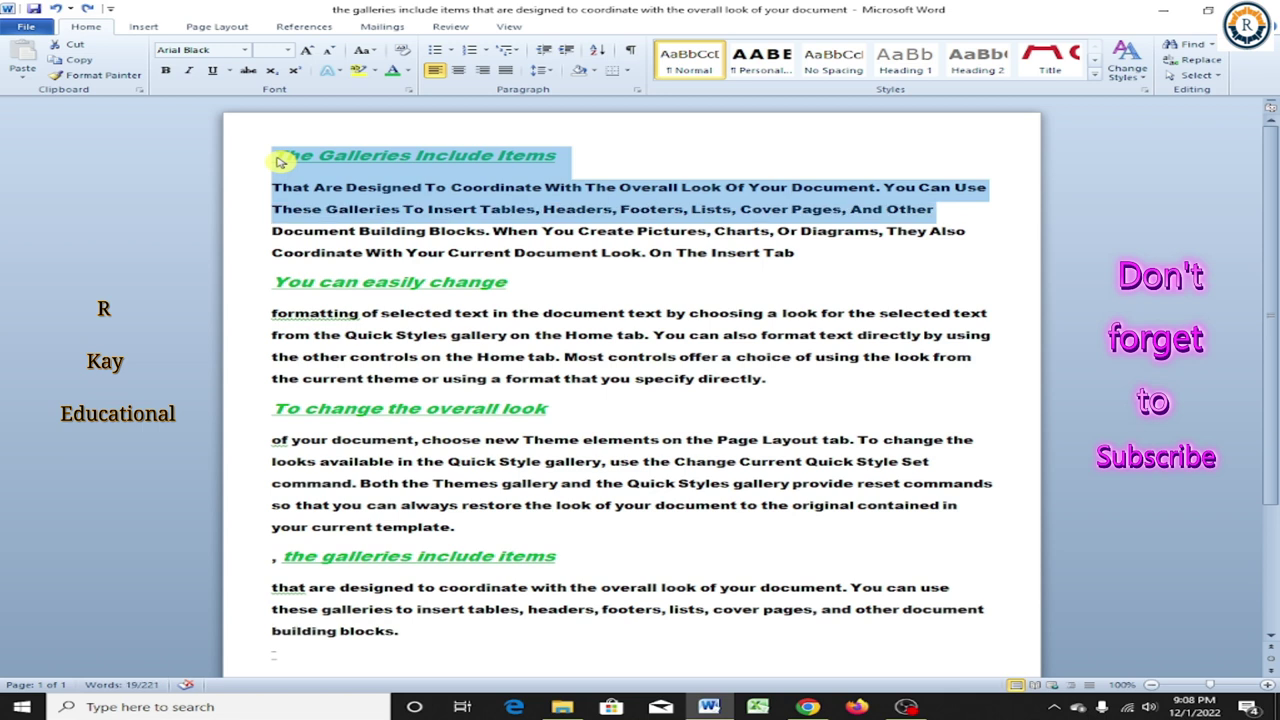
pyautogui.hotkey('shift', 'Down')
pyautogui.hotkey('shift', 'Down')
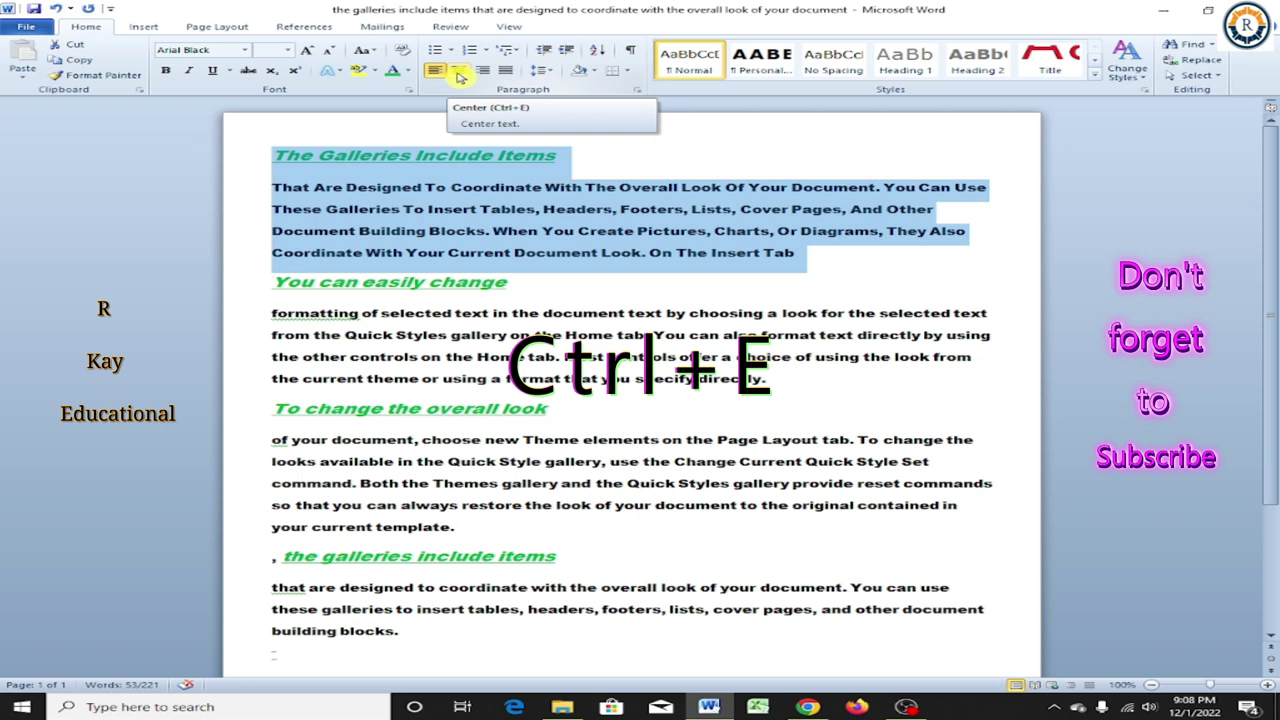
pyautogui.hotkey('ctrl', 'e')
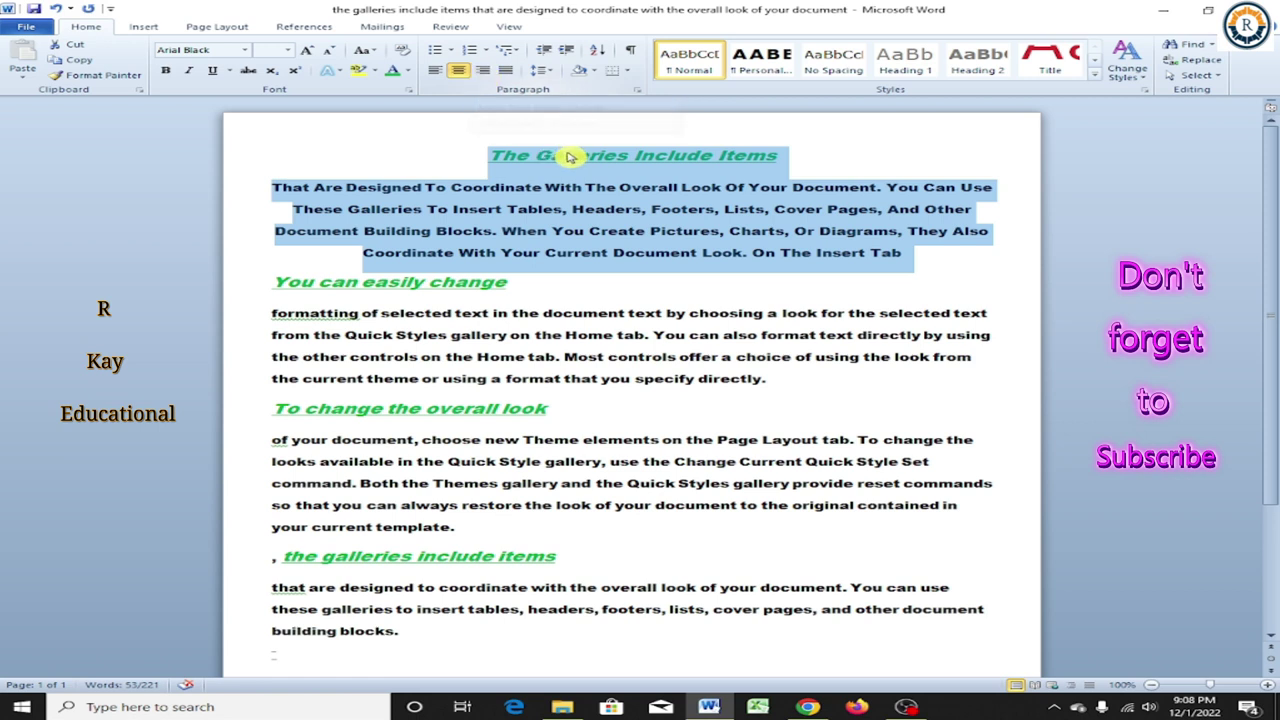
pyautogui.click(484, 71)
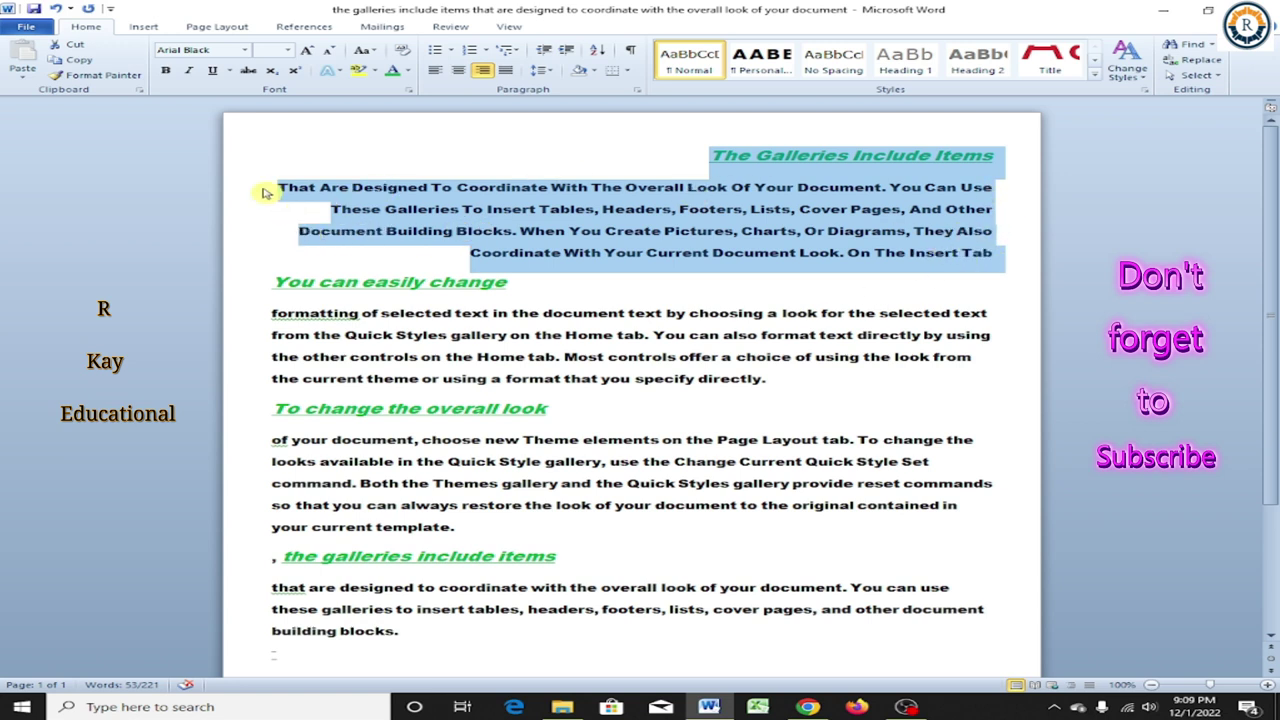
pyautogui.click(506, 74)
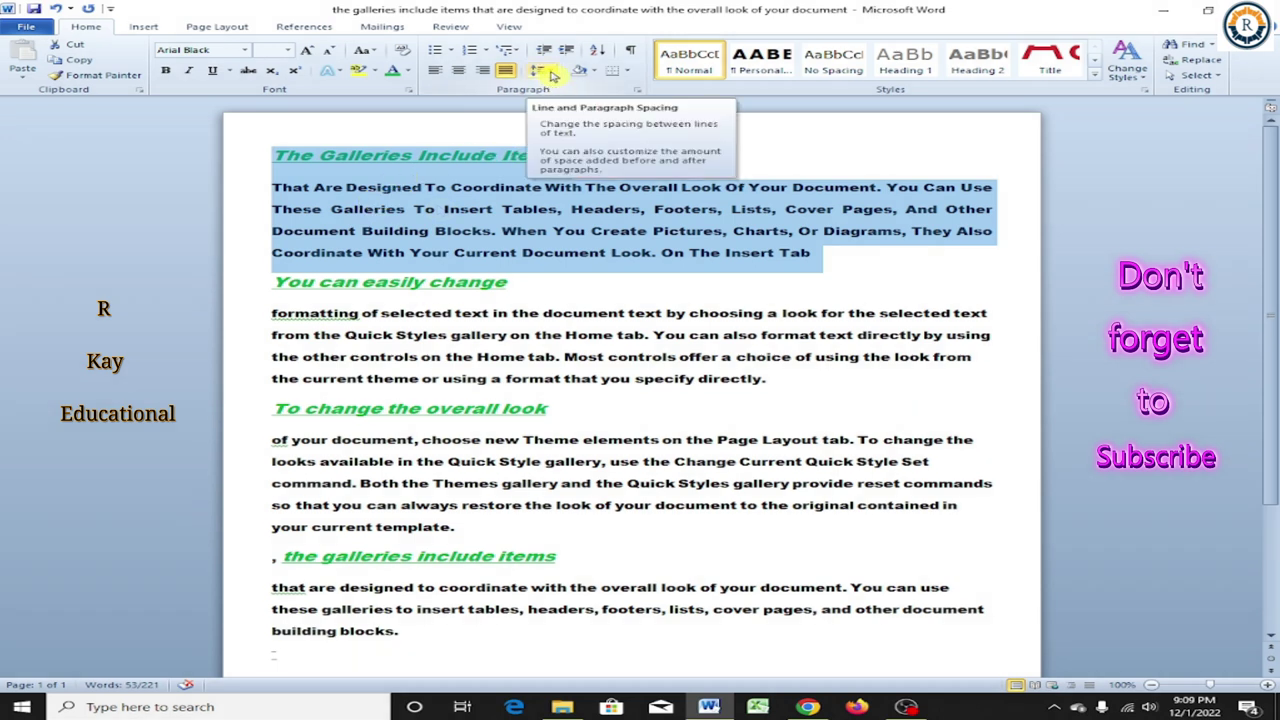
# Set the paragraph's line spacing to Double in the Paragraph dialog, after briefly trying 2.5.
pyautogui.click(551, 73)
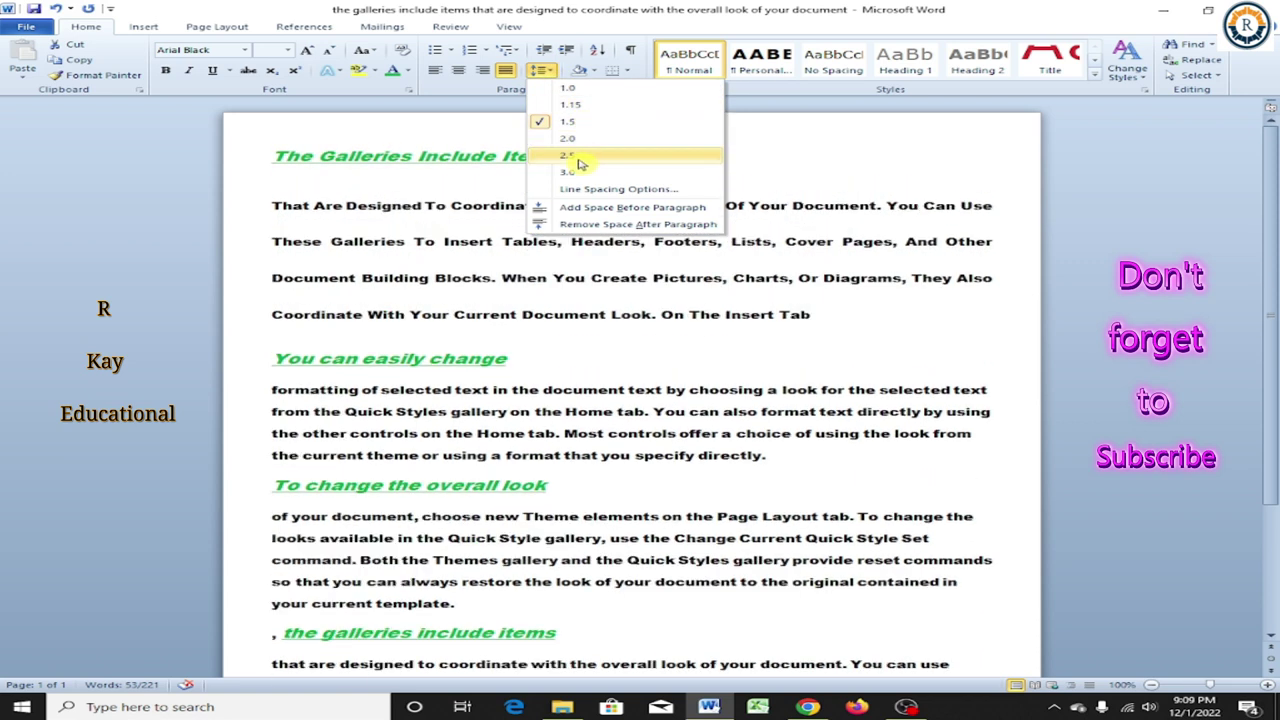
pyautogui.click(580, 163)
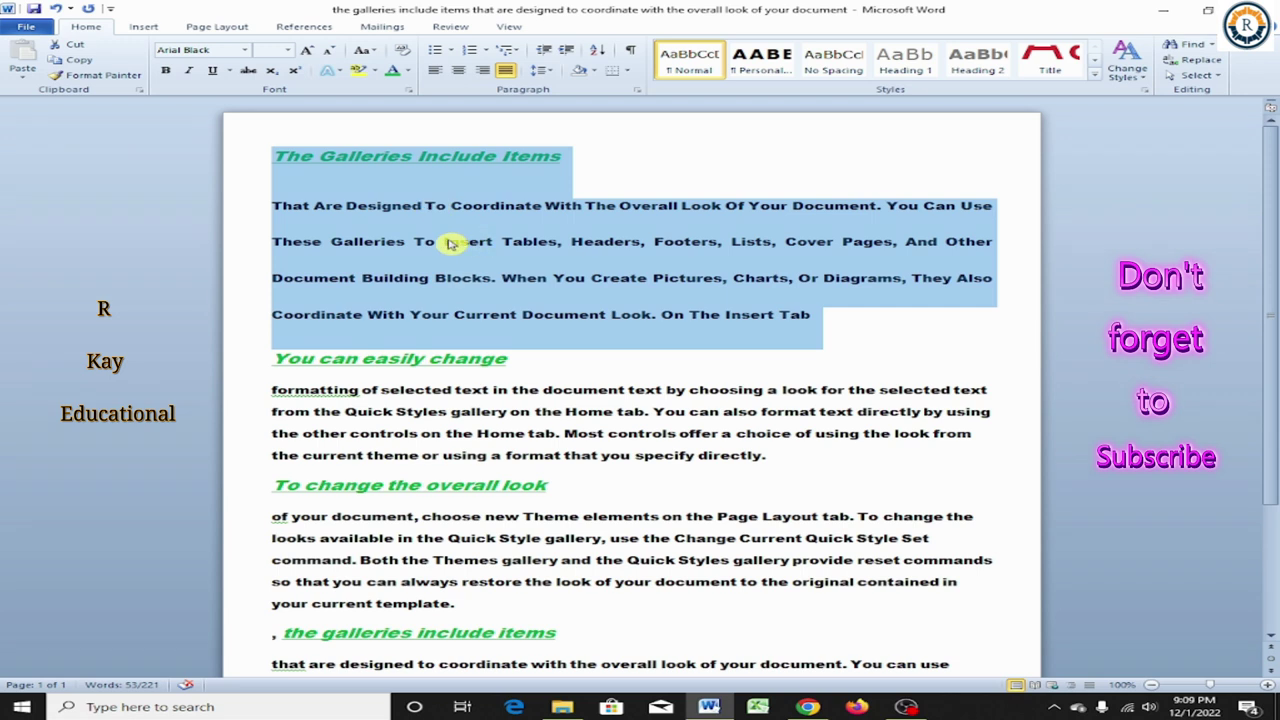
pyautogui.click(540, 70)
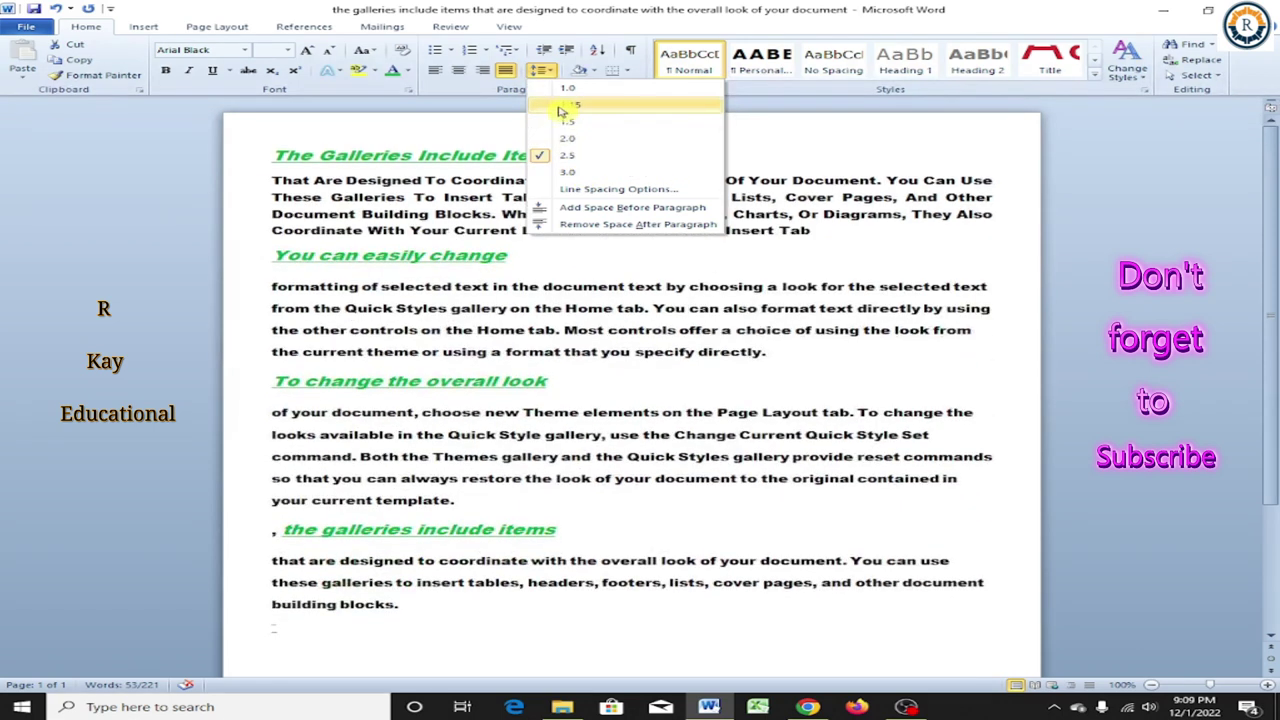
pyautogui.click(604, 190)
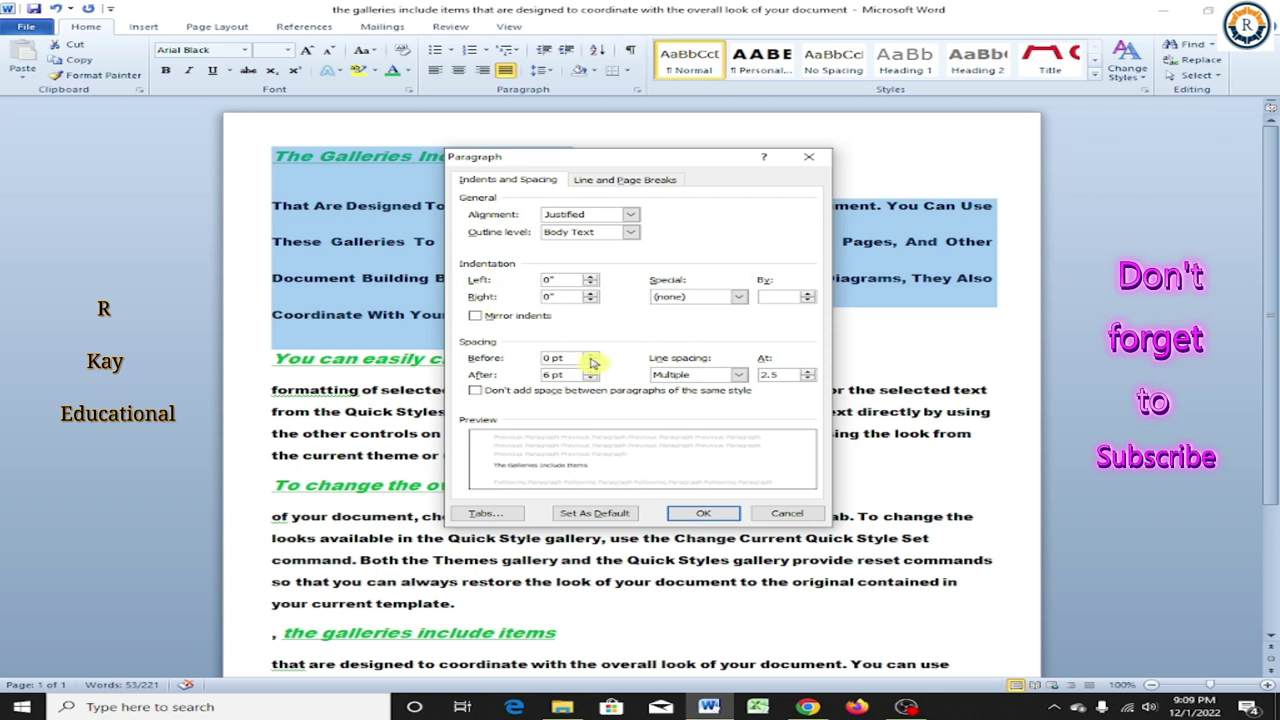
pyautogui.click(738, 376)
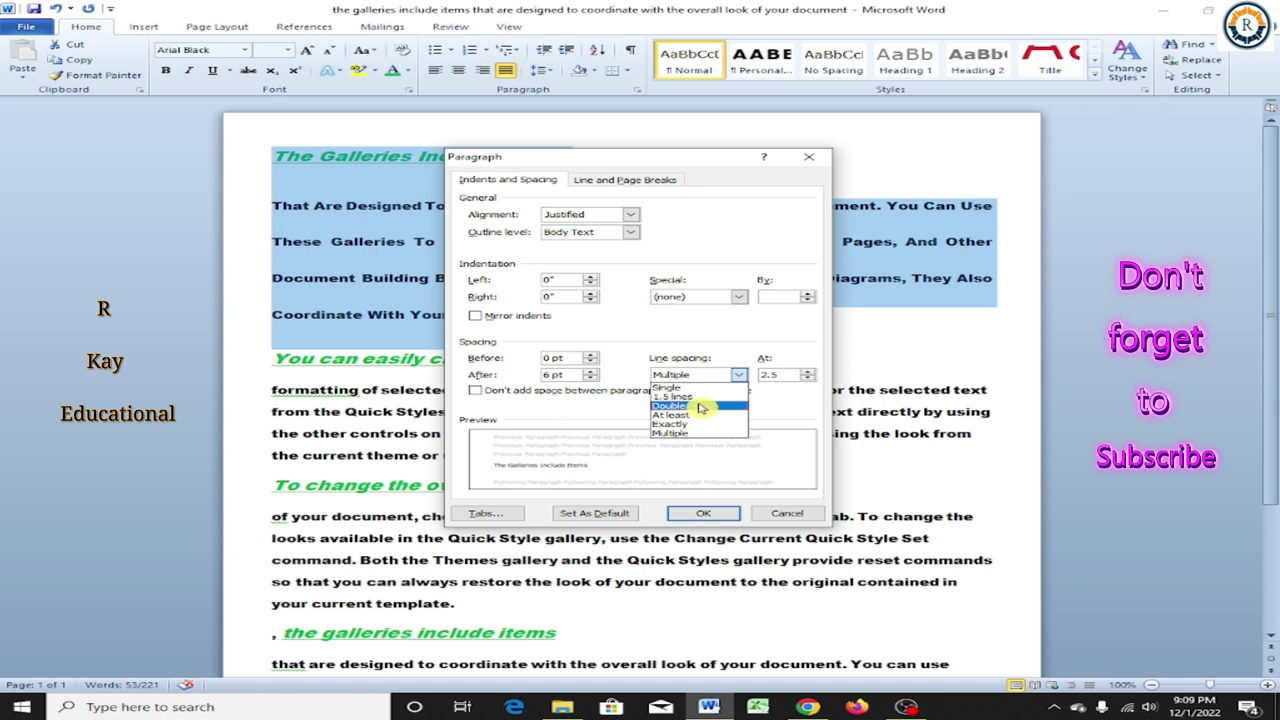
pyautogui.click(702, 408)
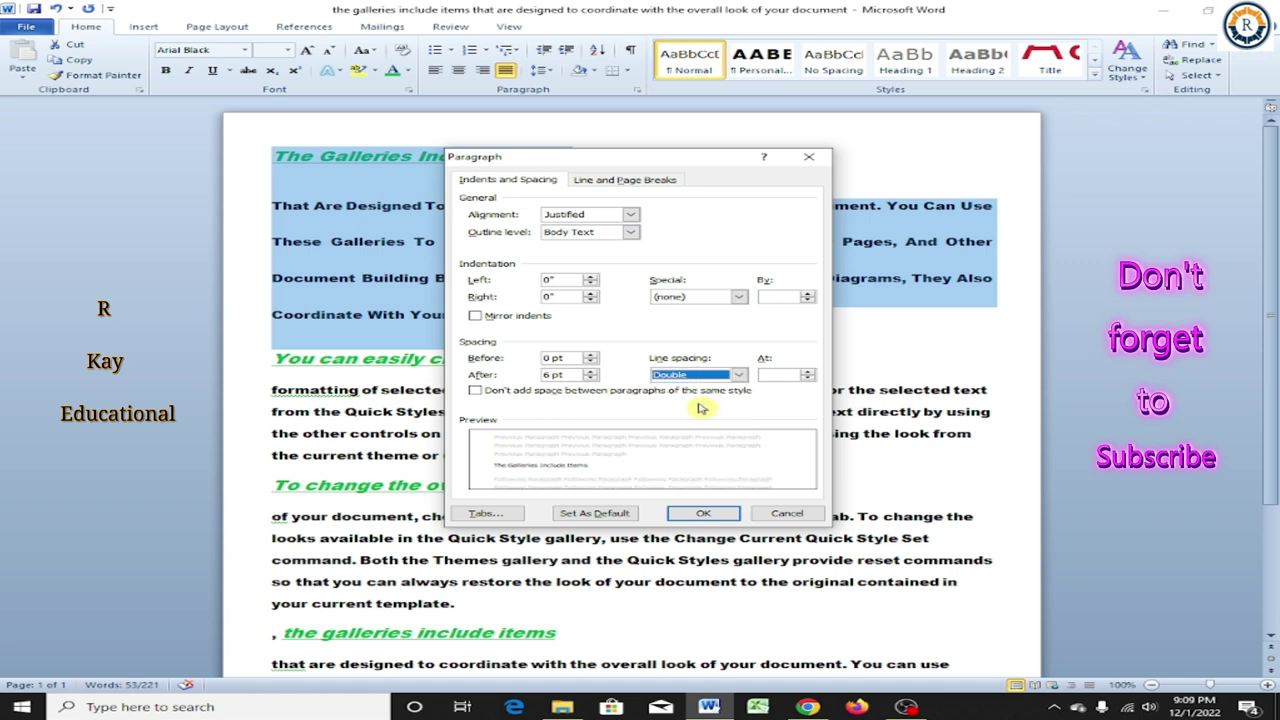
pyautogui.click(699, 518)
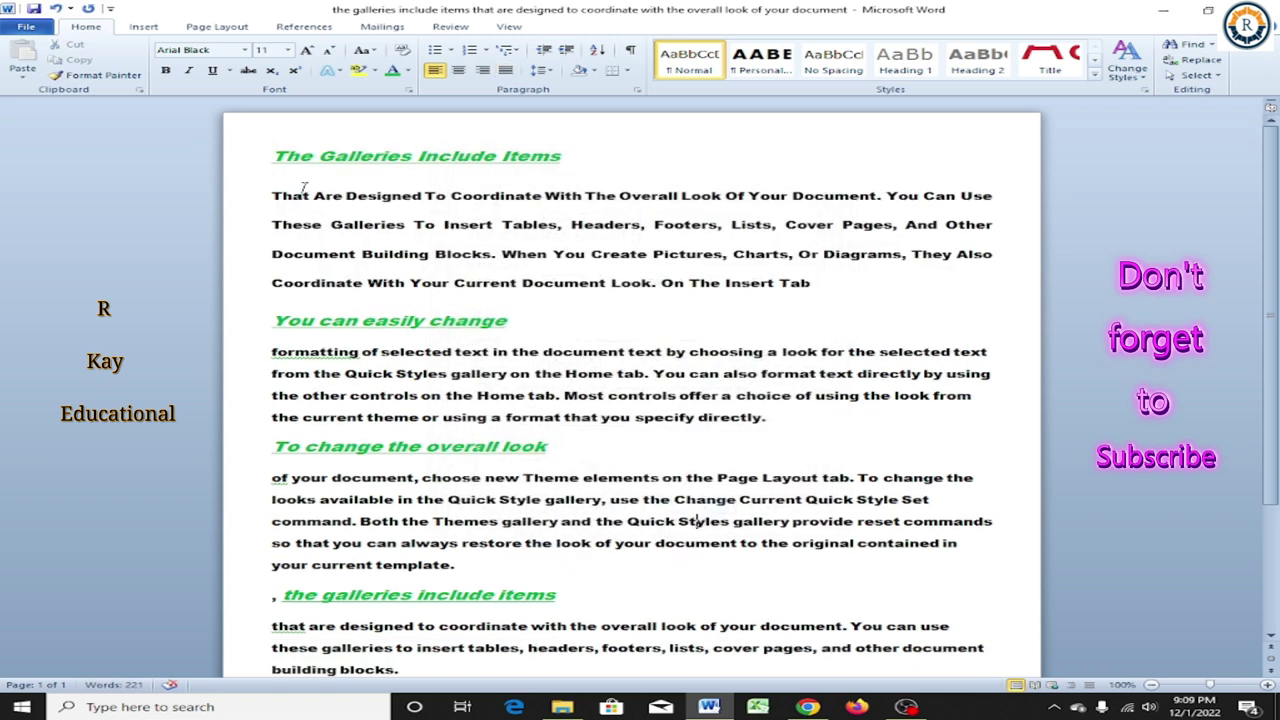
# Select the first body paragraph and apply Yellow background shading.
pyautogui.click(272, 196)
pyautogui.hotkey('shift', 'Down')
pyautogui.hotkey('shift', 'Down')
pyautogui.hotkey('shift', 'Down')
pyautogui.hotkey('shift', 'Down')
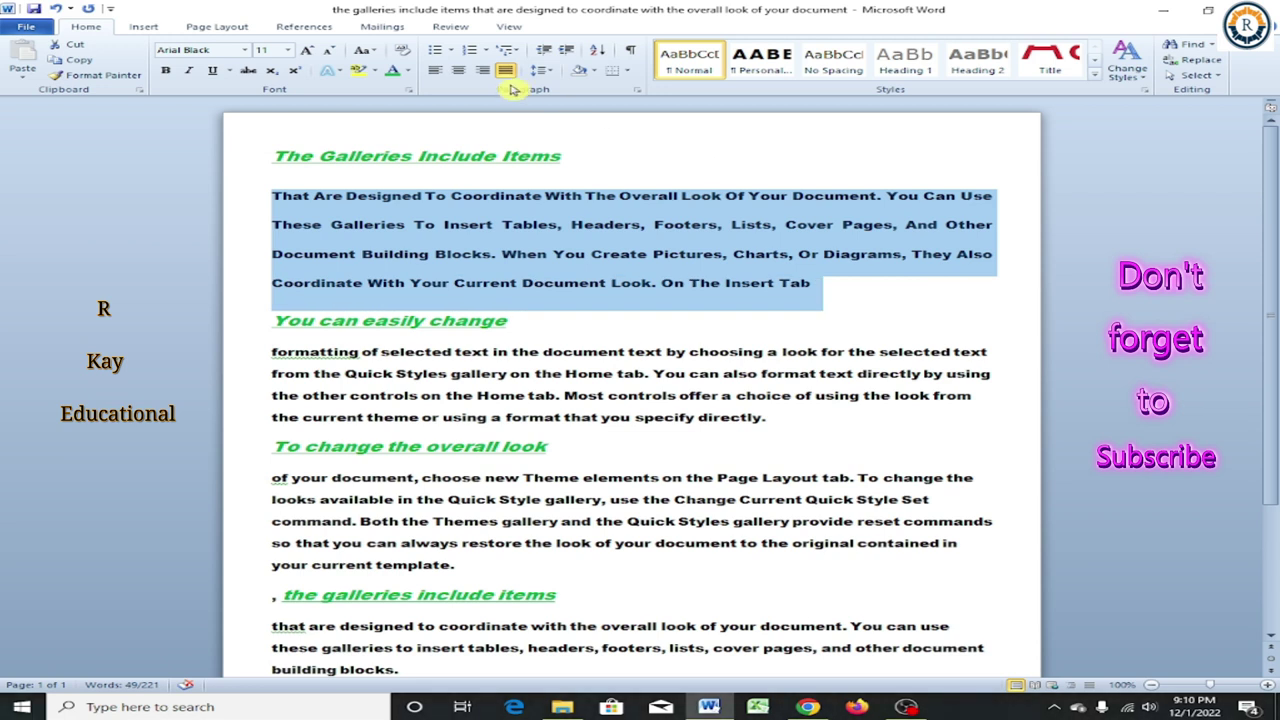
pyautogui.click(540, 70)
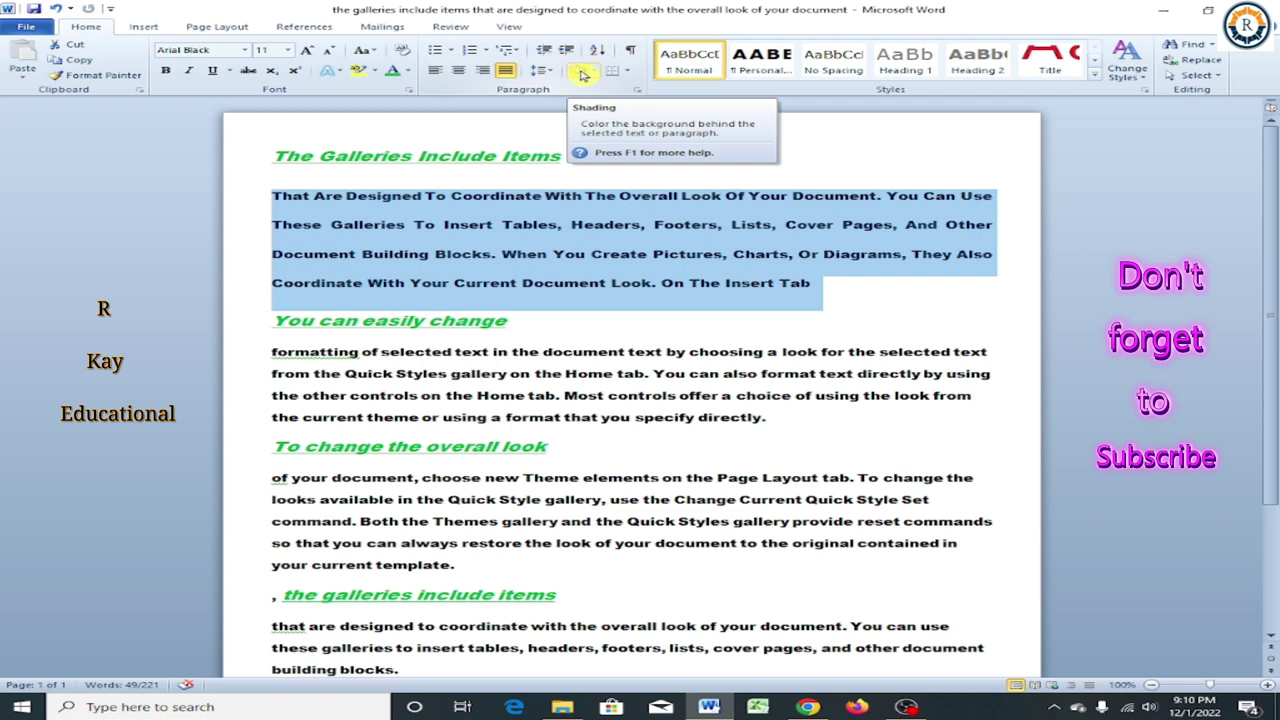
pyautogui.click(596, 75)
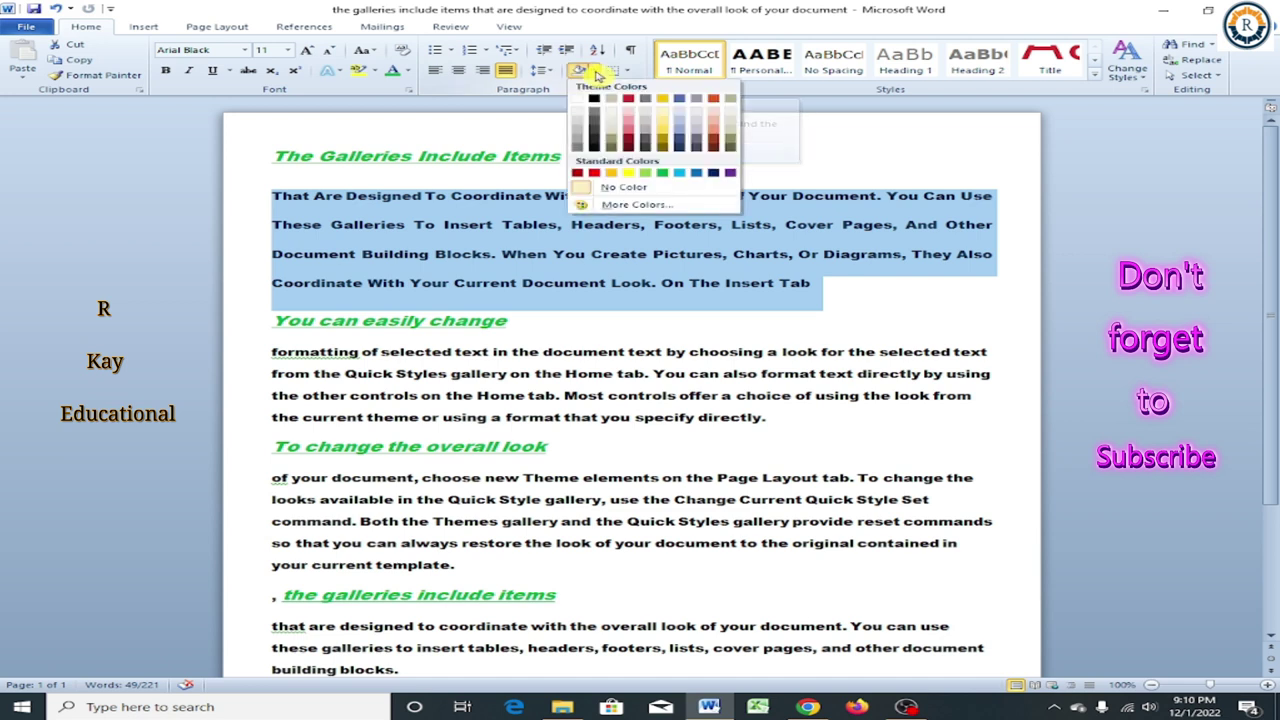
pyautogui.click(629, 175)
pyautogui.click(656, 290)
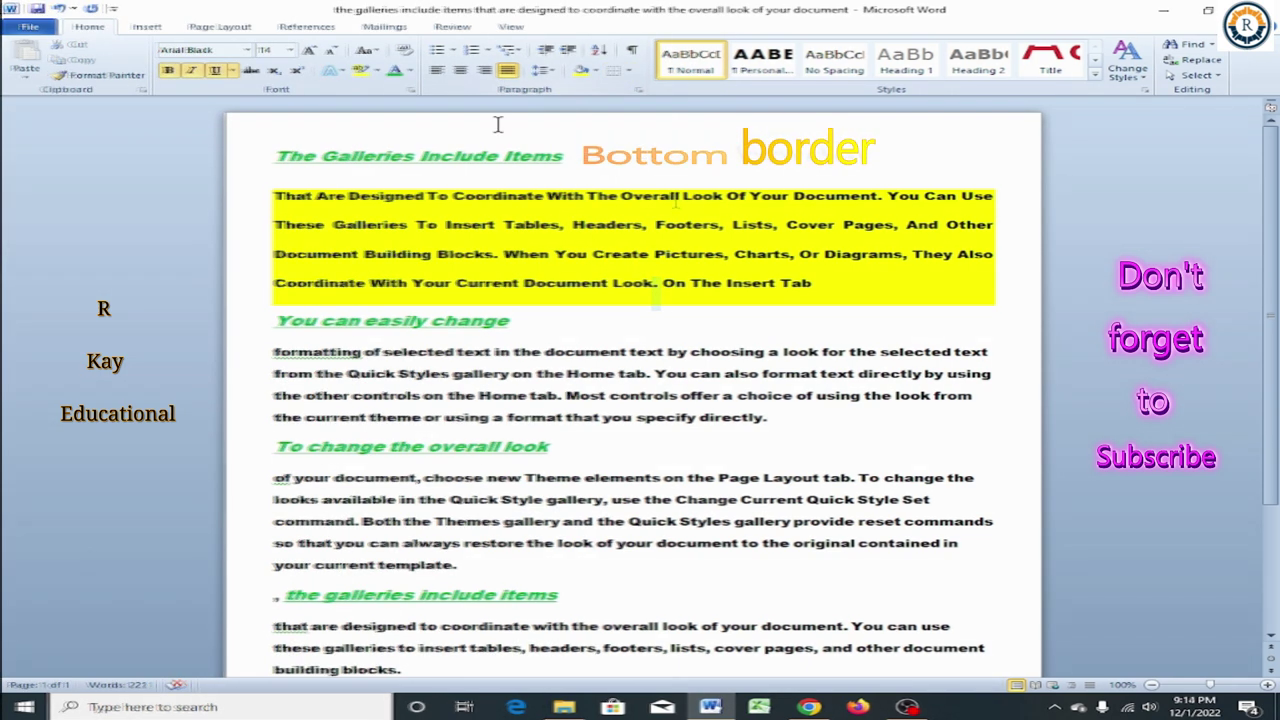
# Add bottom, left and right borders to the yellow paragraph, then undo once.
pyautogui.moveTo(274, 196); pyautogui.dragTo(815, 287)
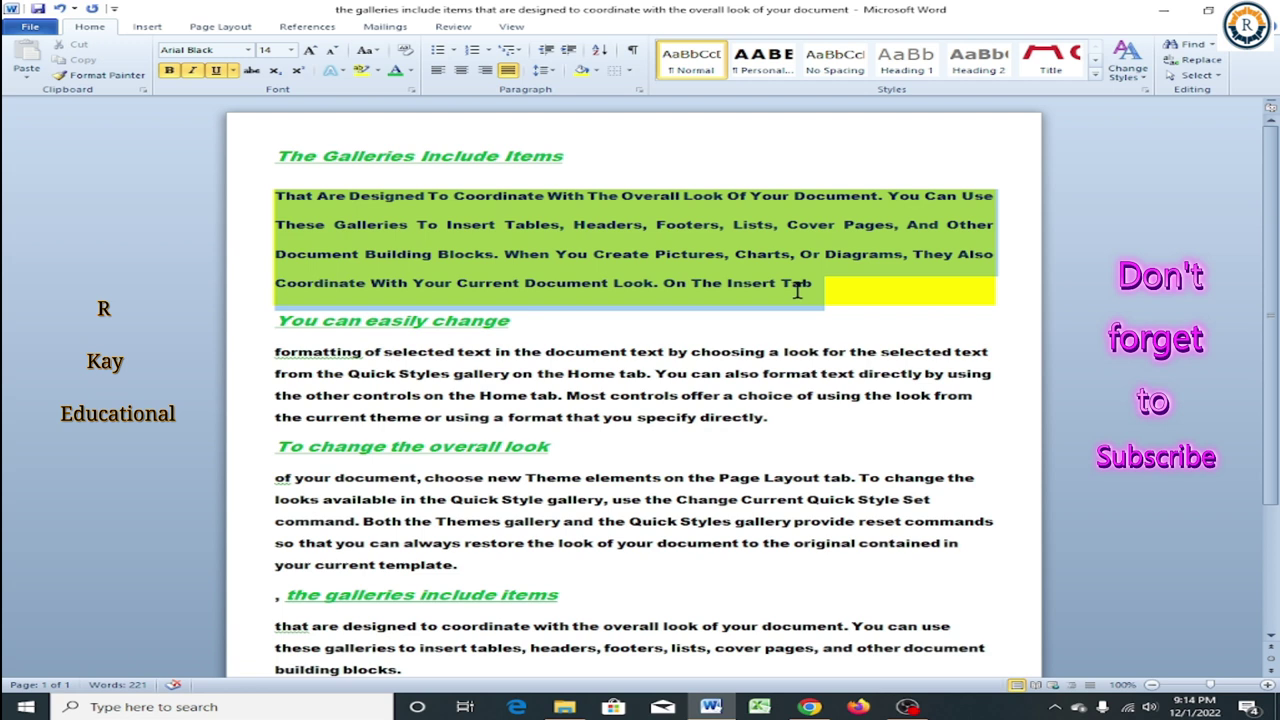
pyautogui.click(628, 73)
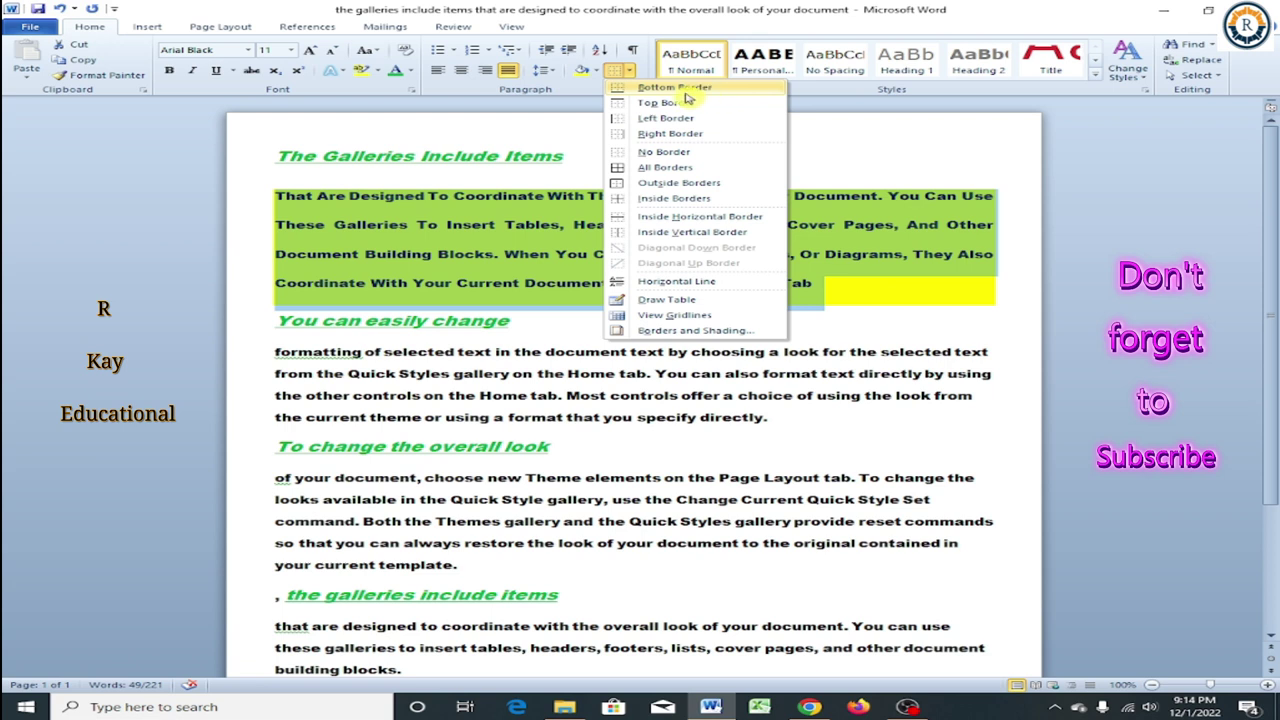
pyautogui.click(688, 90)
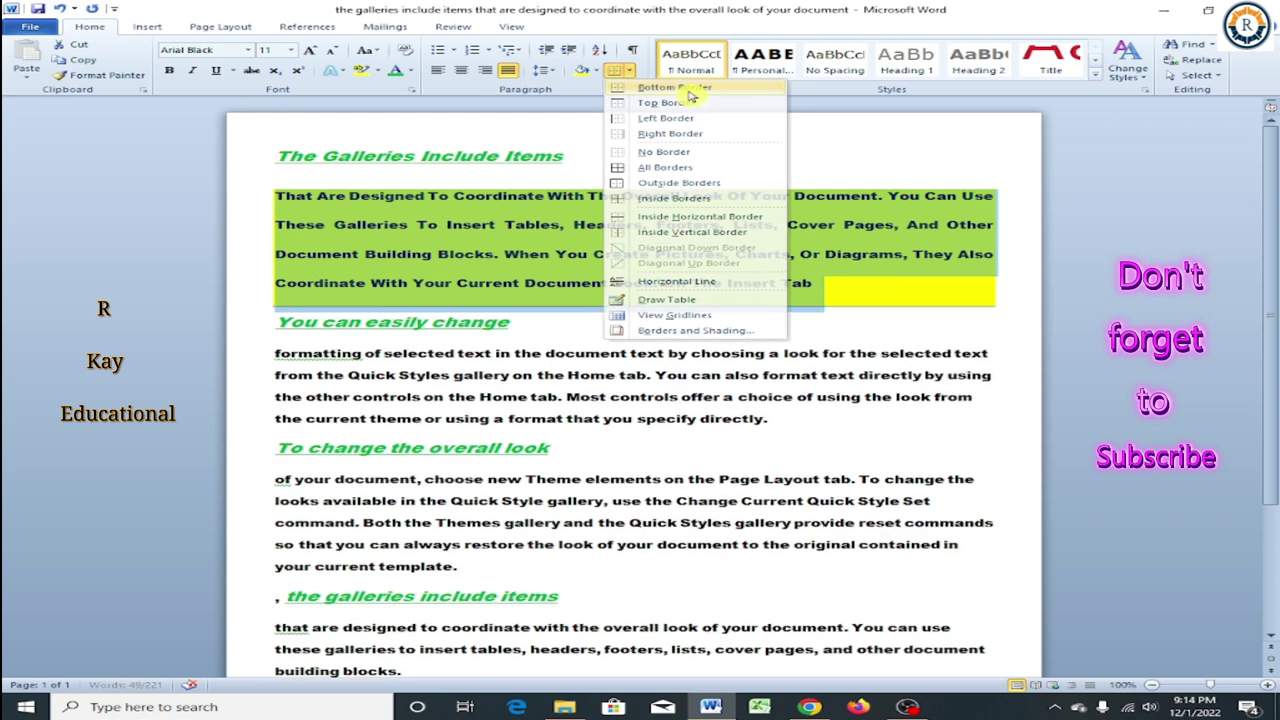
pyautogui.click(628, 72)
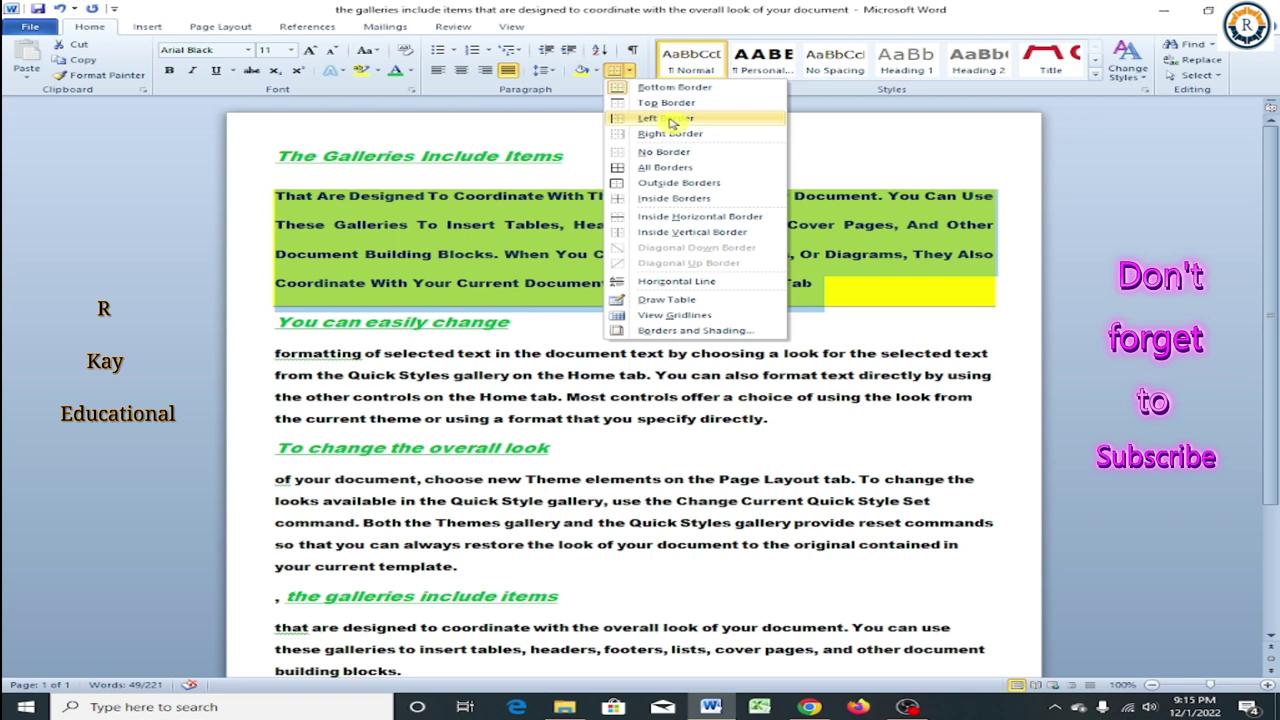
pyautogui.click(672, 121)
pyautogui.click(629, 70)
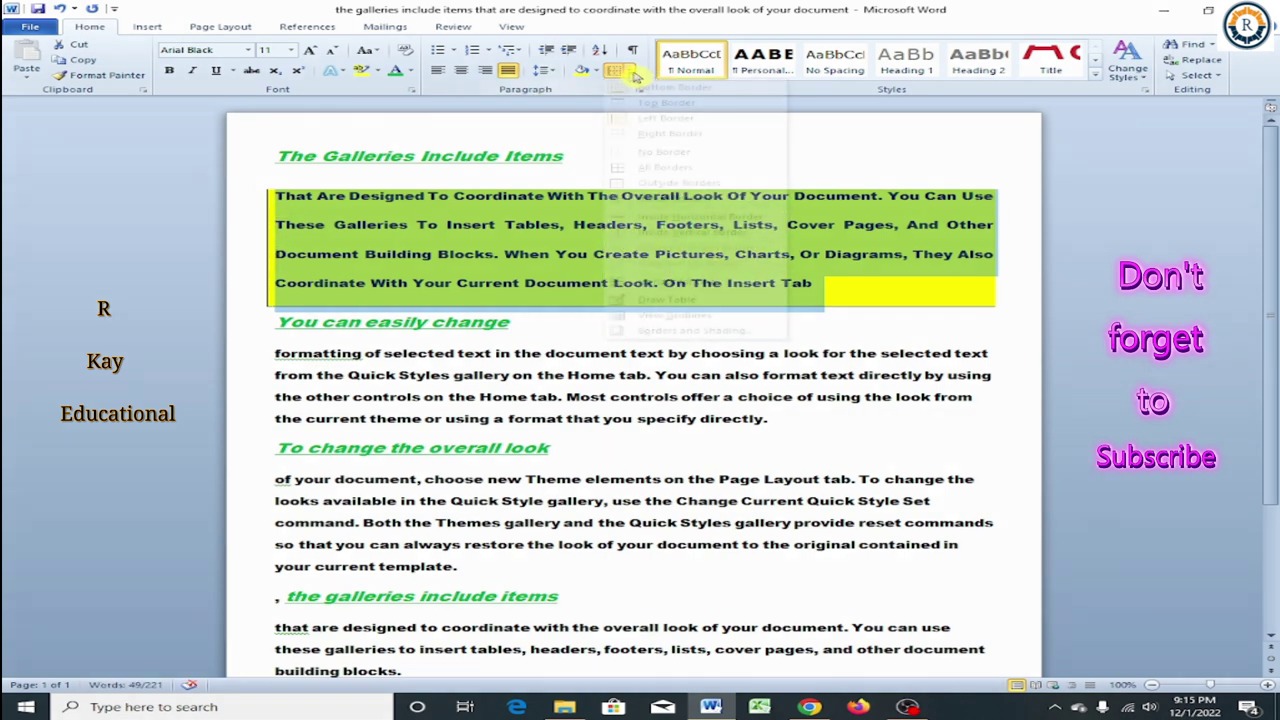
pyautogui.click(690, 135)
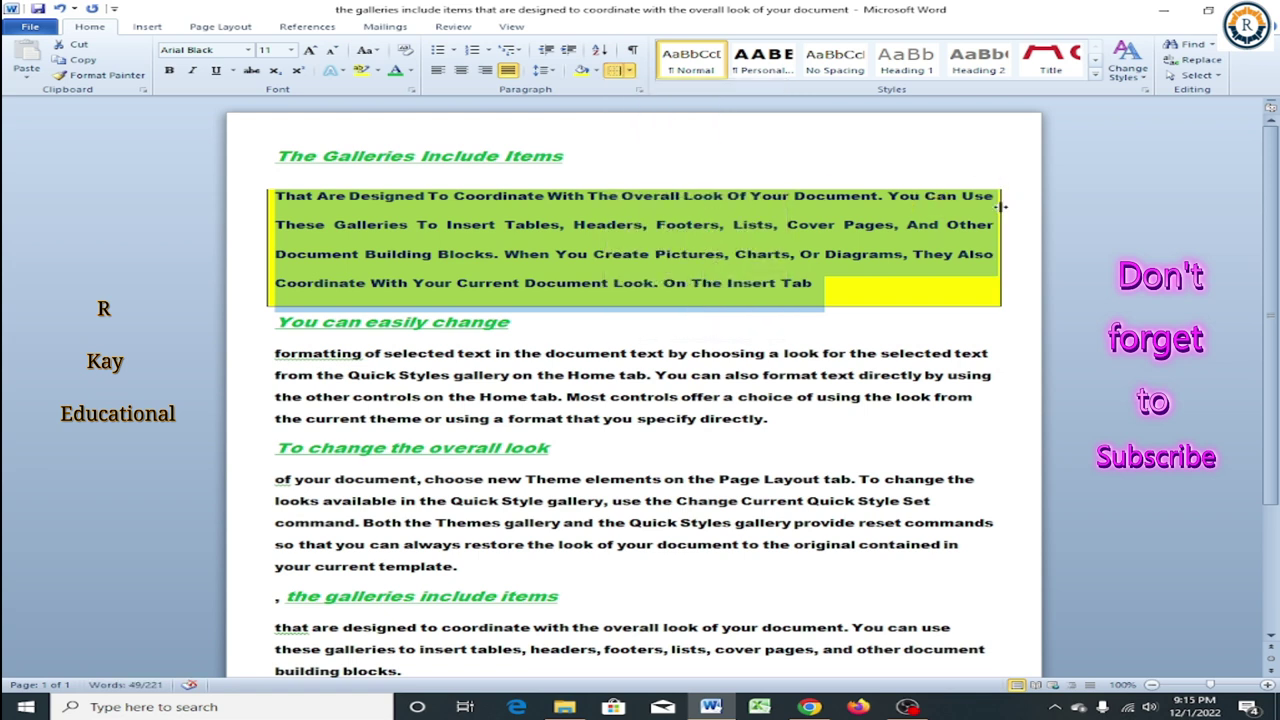
pyautogui.click(990, 316)
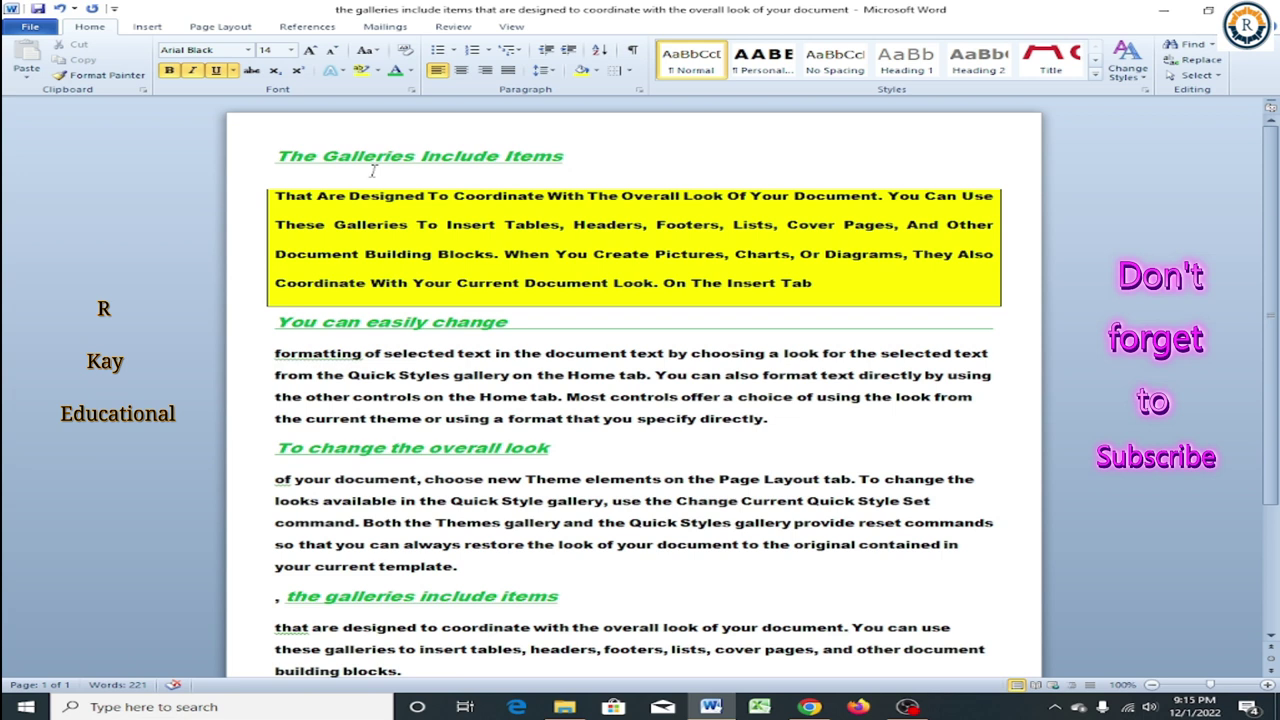
pyautogui.hotkey('ctrl', 'z')
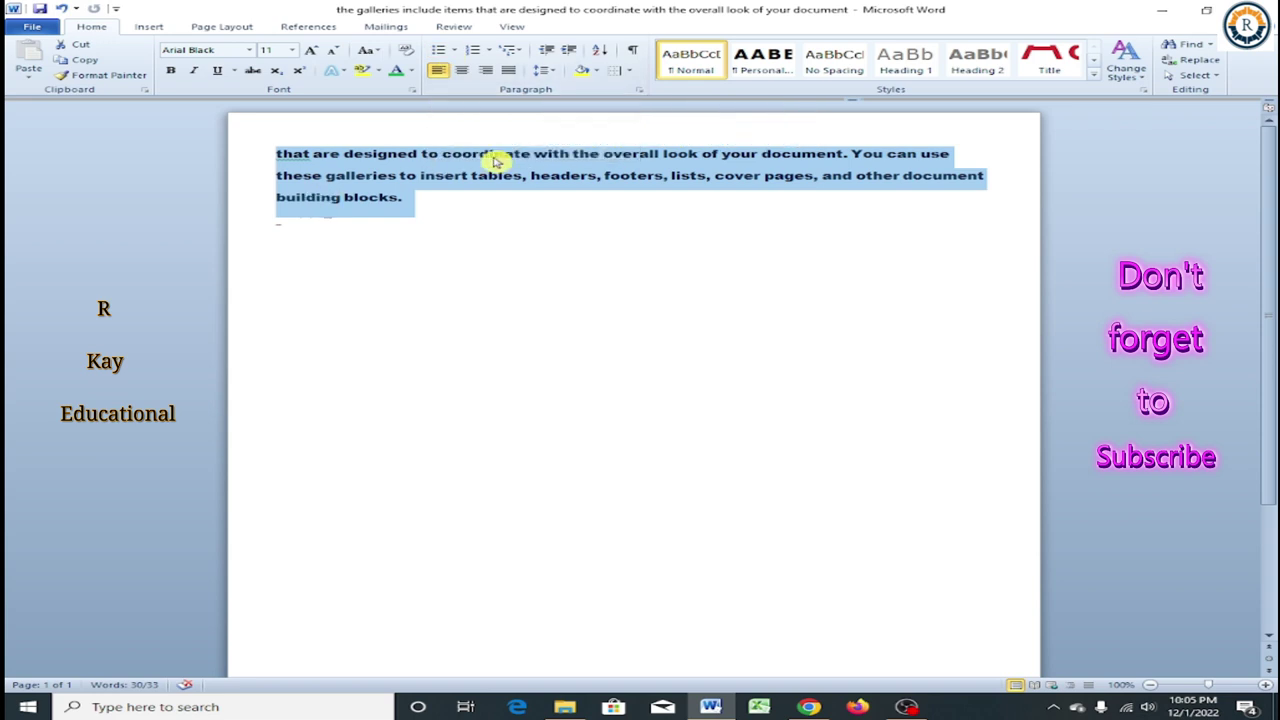
# Delete all document text and start a list with the diamond-cluster bullet.
pyautogui.click(448, 203)
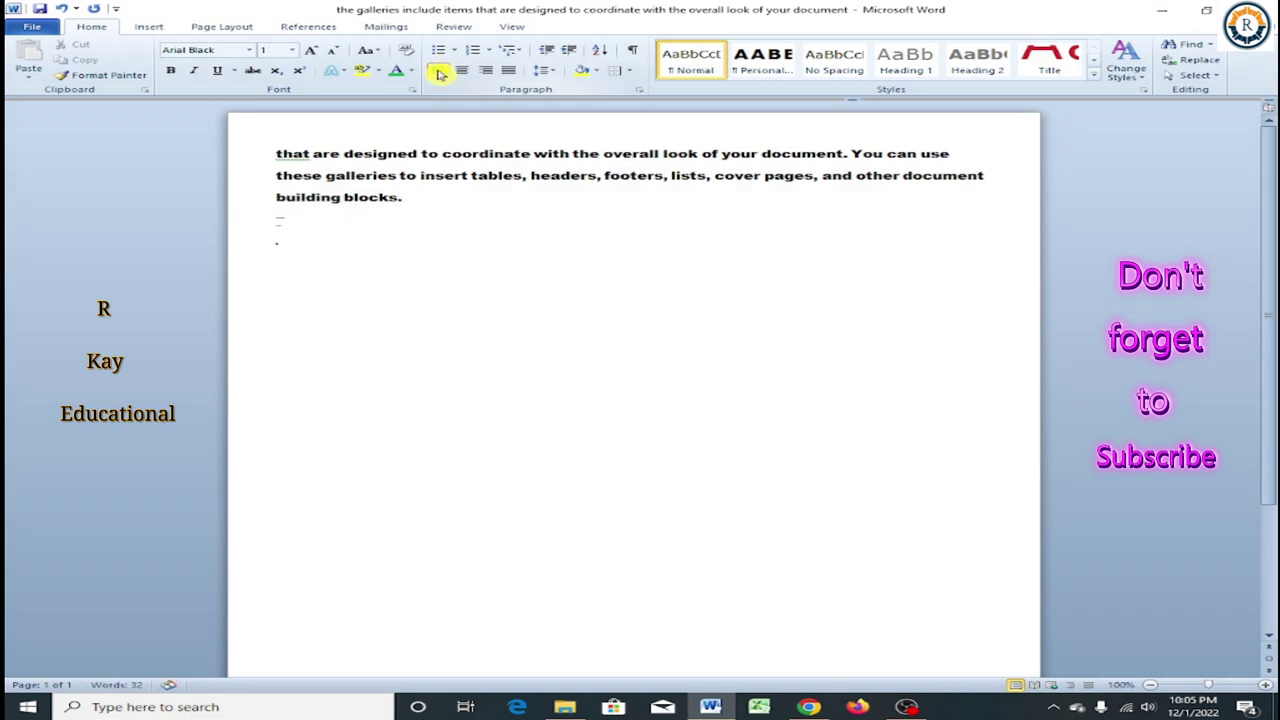
pyautogui.hotkey('ctrl', 'a')
pyautogui.press('Delete')
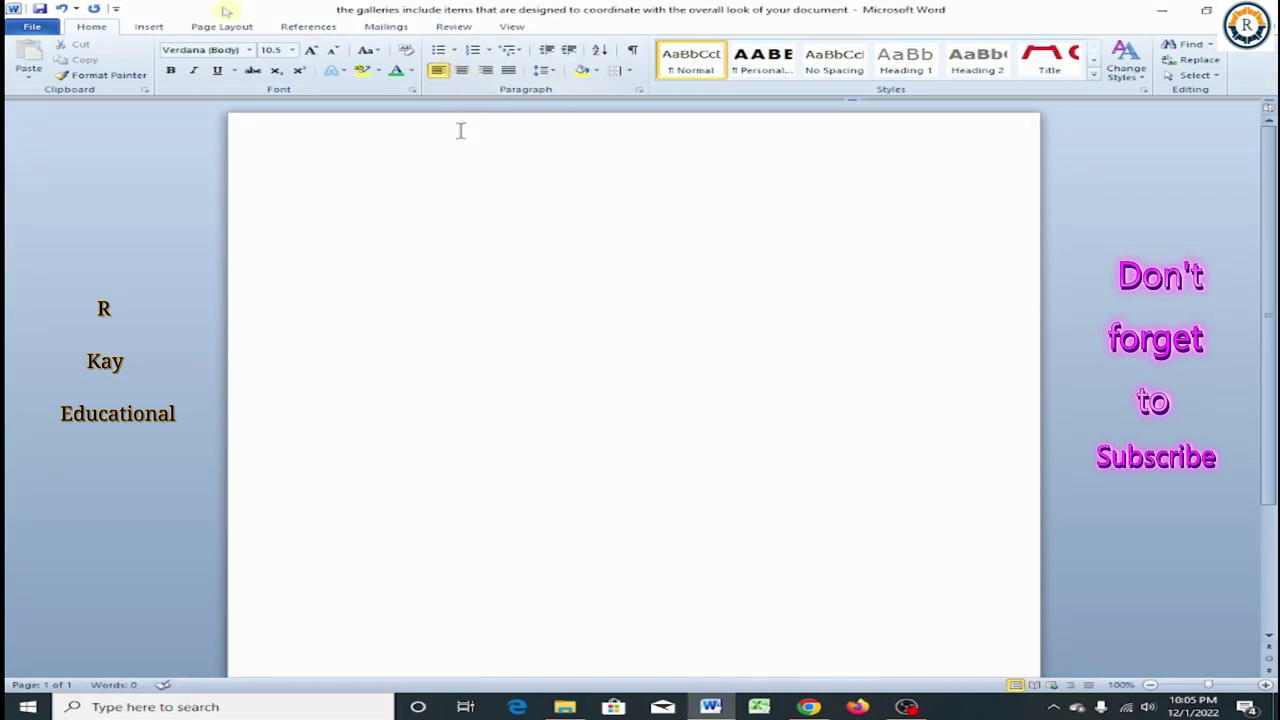
pyautogui.click(452, 52)
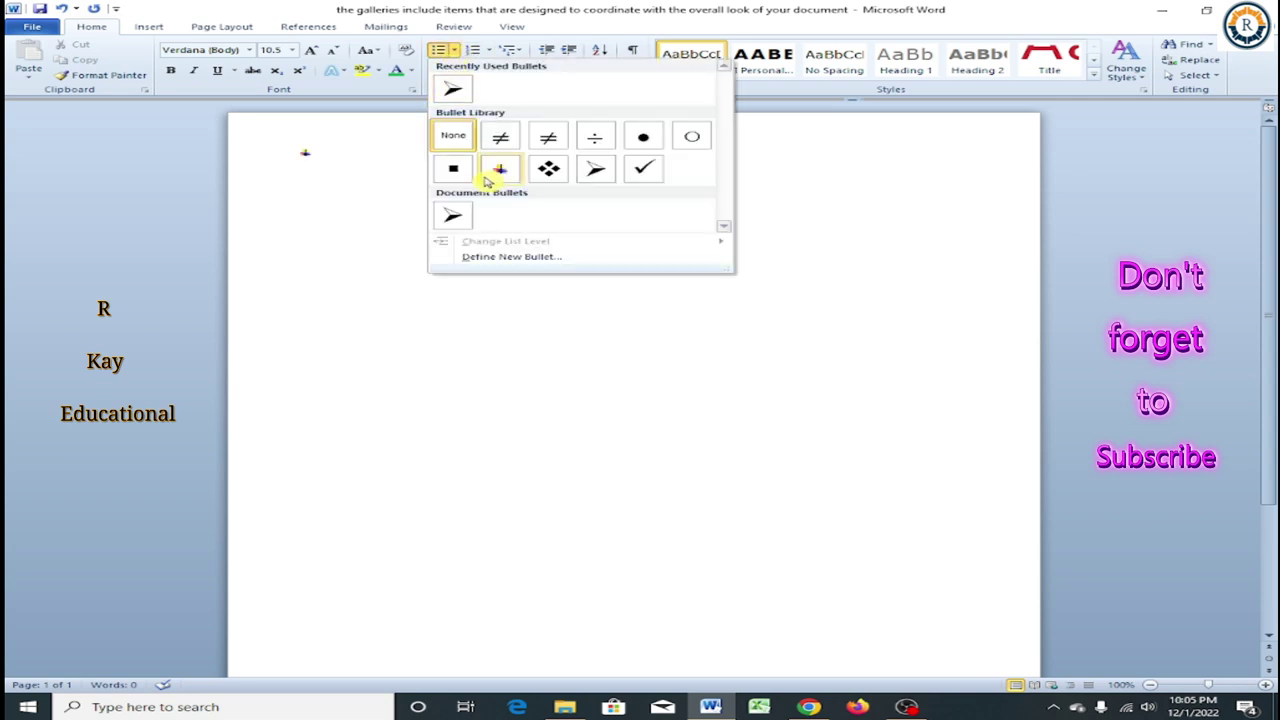
pyautogui.click(555, 175)
# Type the bullet items 'gfhfh', 'gjgjg', 'dfgfhfg', 'dsfegf', 'f' and 'hggj'.
pyautogui.write('gfhfh')
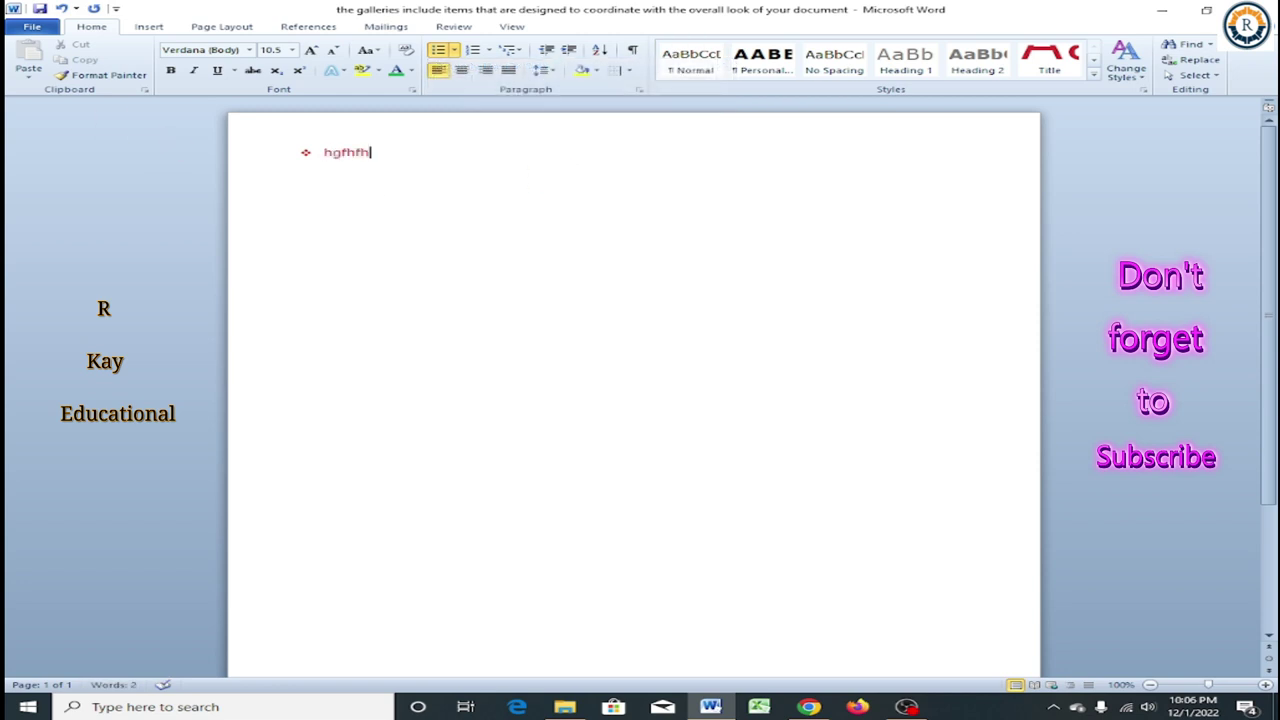
pyautogui.press('Return')
pyautogui.write('gjgjg')
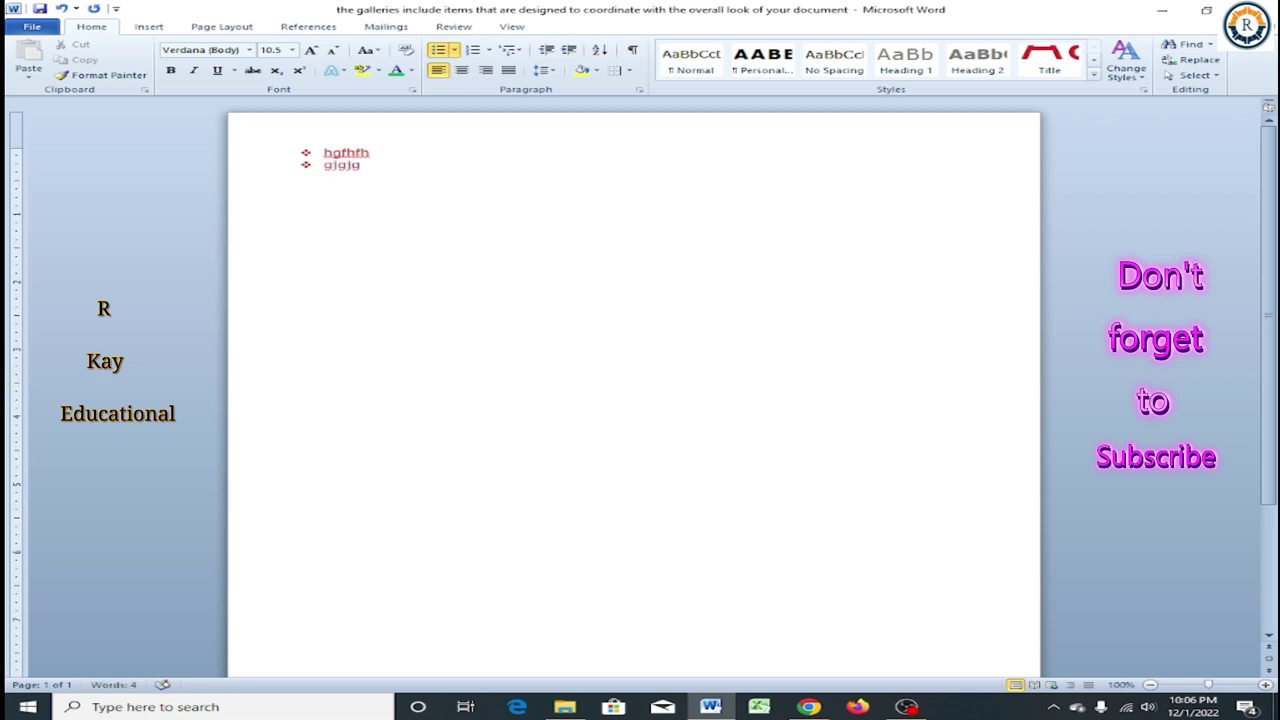
pyautogui.press('Return')
pyautogui.write('dfgfhfg')
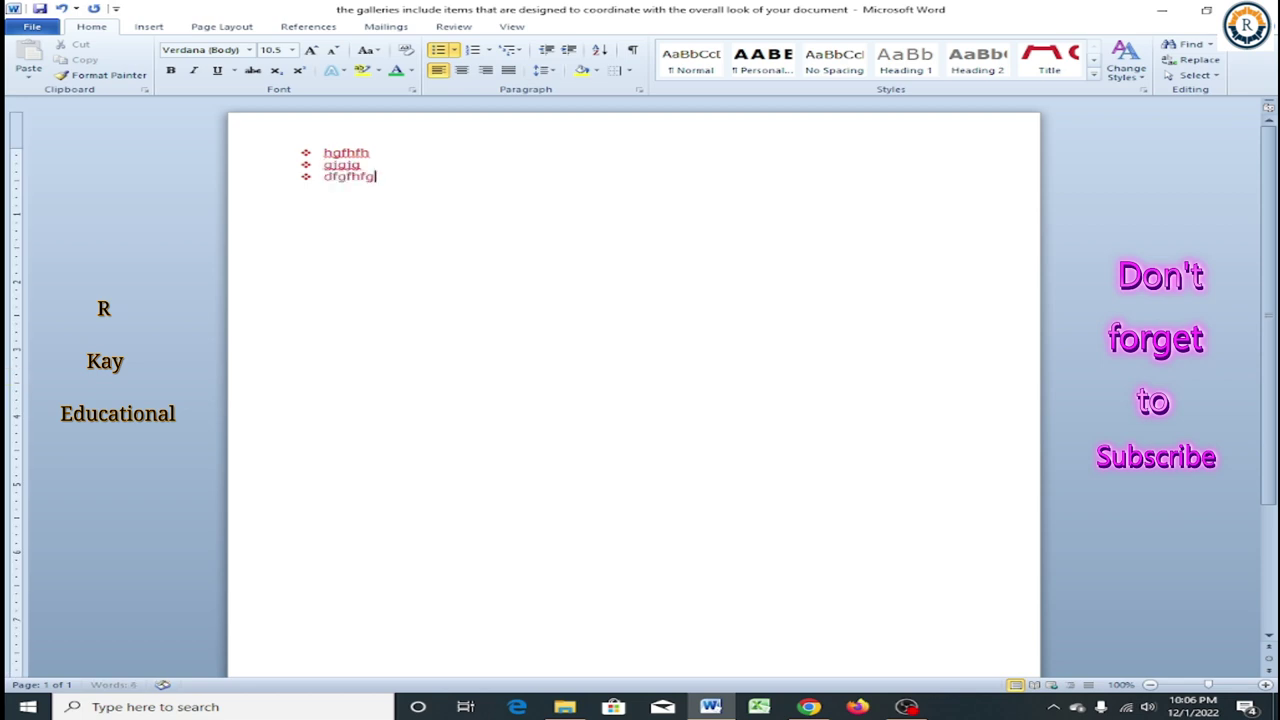
pyautogui.press('Return')
pyautogui.write('dsfe')
pyautogui.write('gf')
pyautogui.press('Return')
pyautogui.write('ffdh')
pyautogui.press('Return')
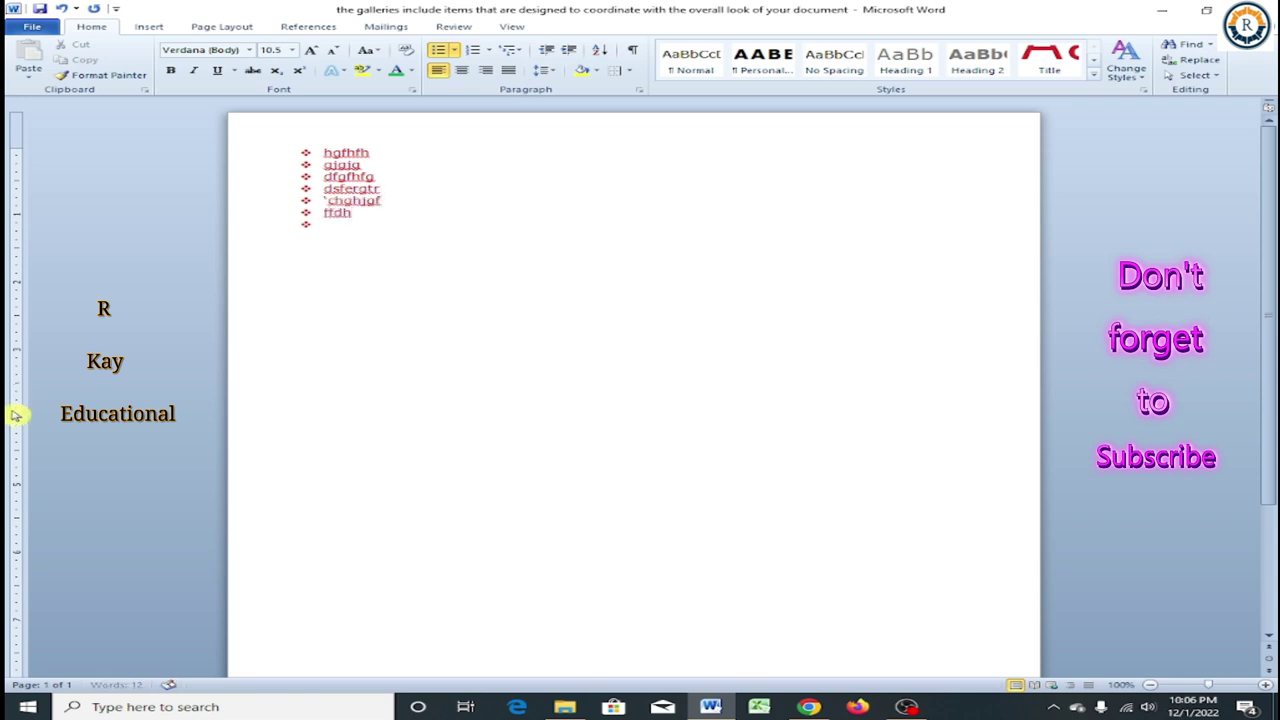
pyautogui.write('hggj')
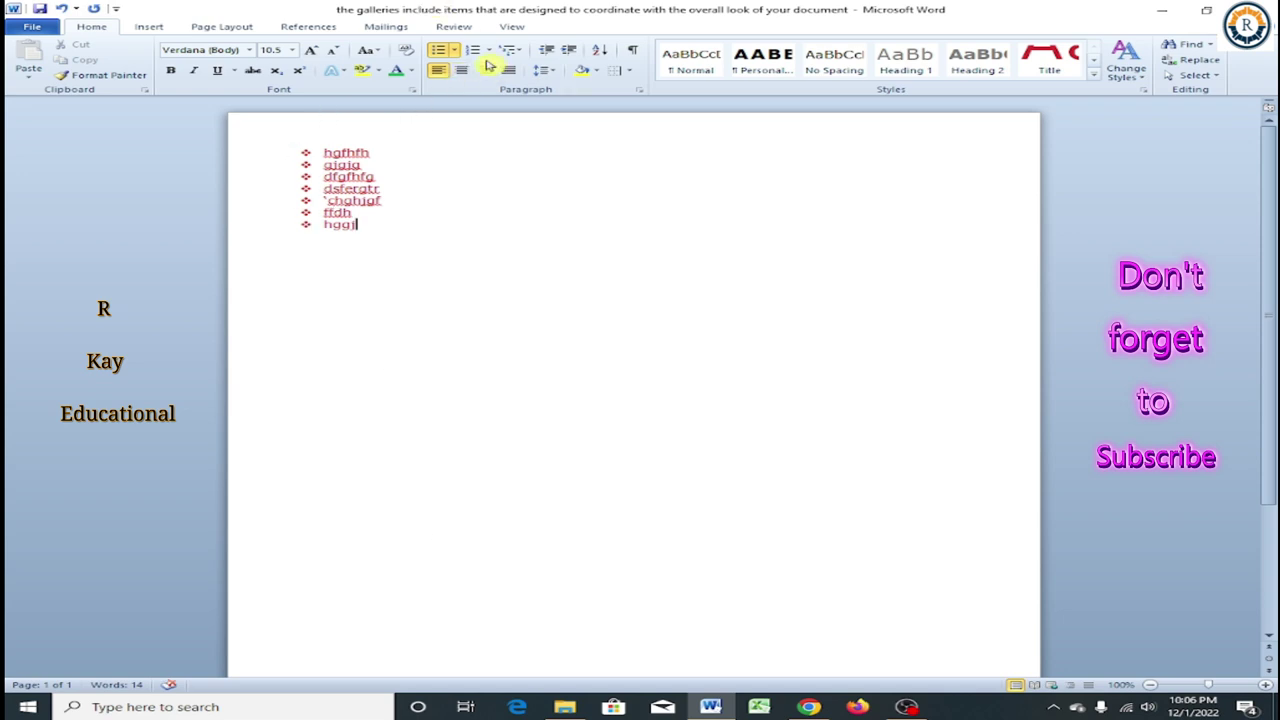
# Define a filled Wingdings circle symbol as the list's custom bullet.
pyautogui.click(454, 51)
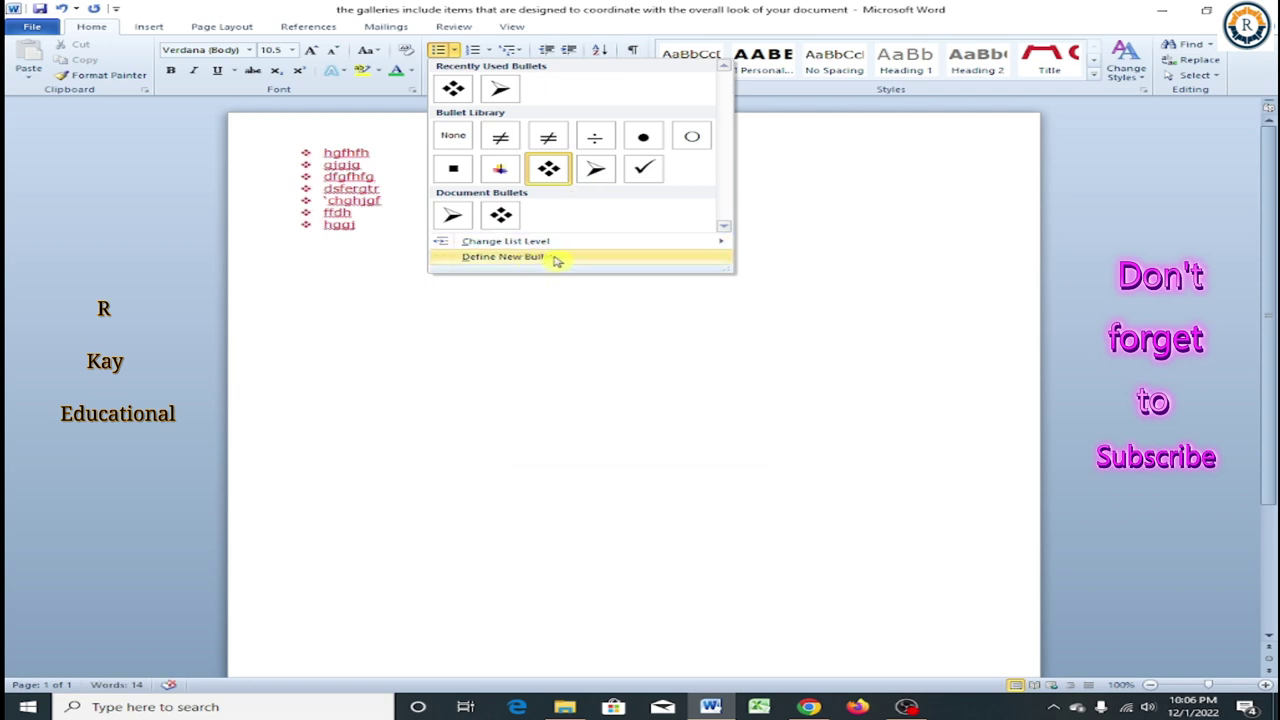
pyautogui.click(557, 258)
pyautogui.click(577, 259)
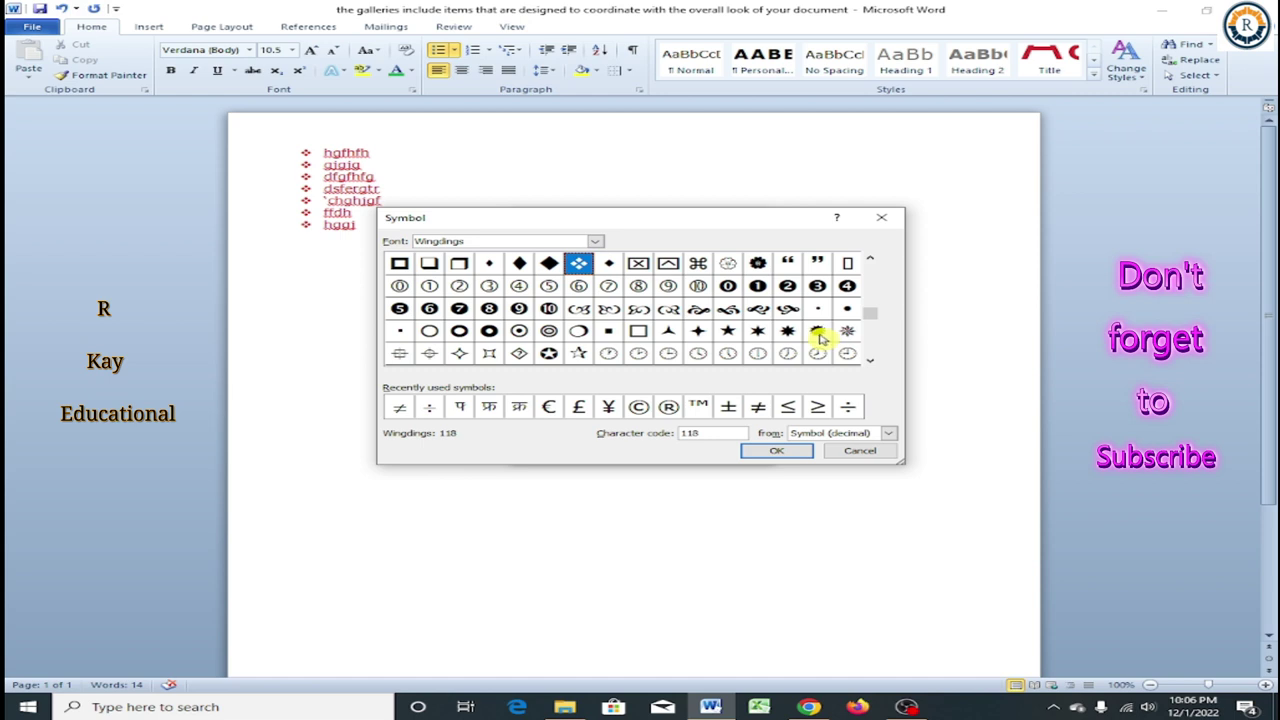
pyautogui.doubleClick(818, 335)
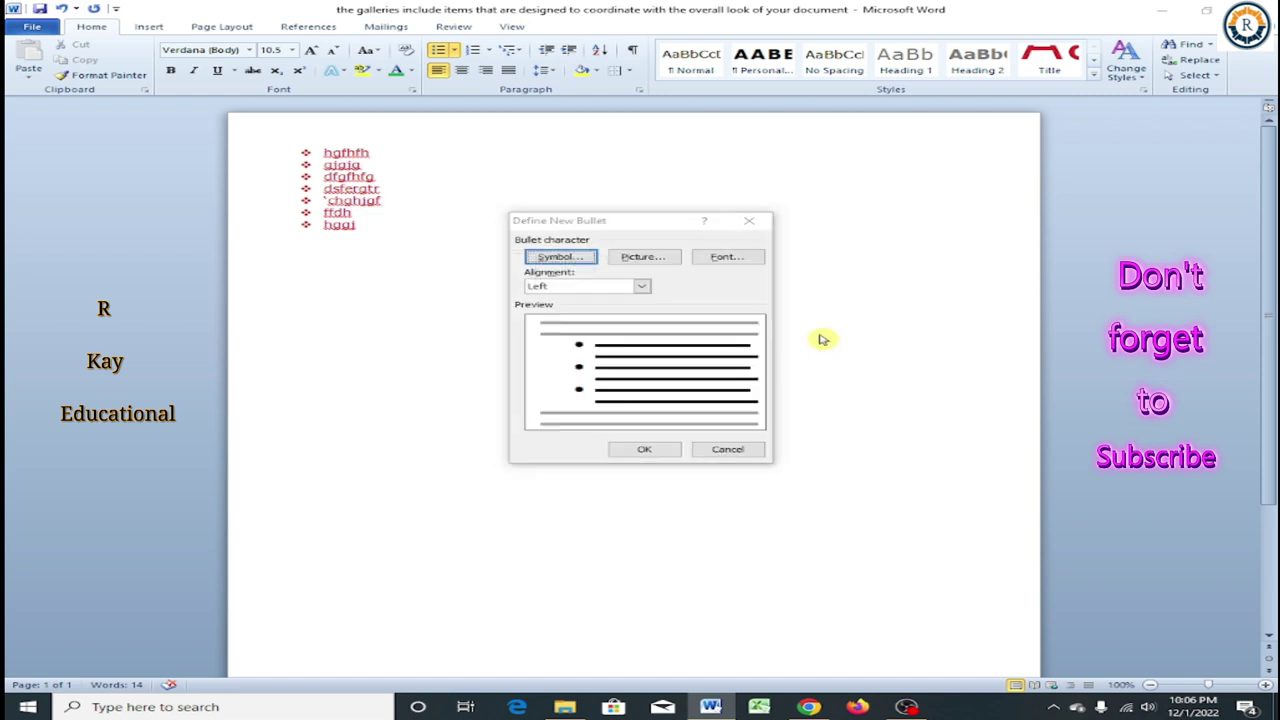
pyautogui.click(561, 256)
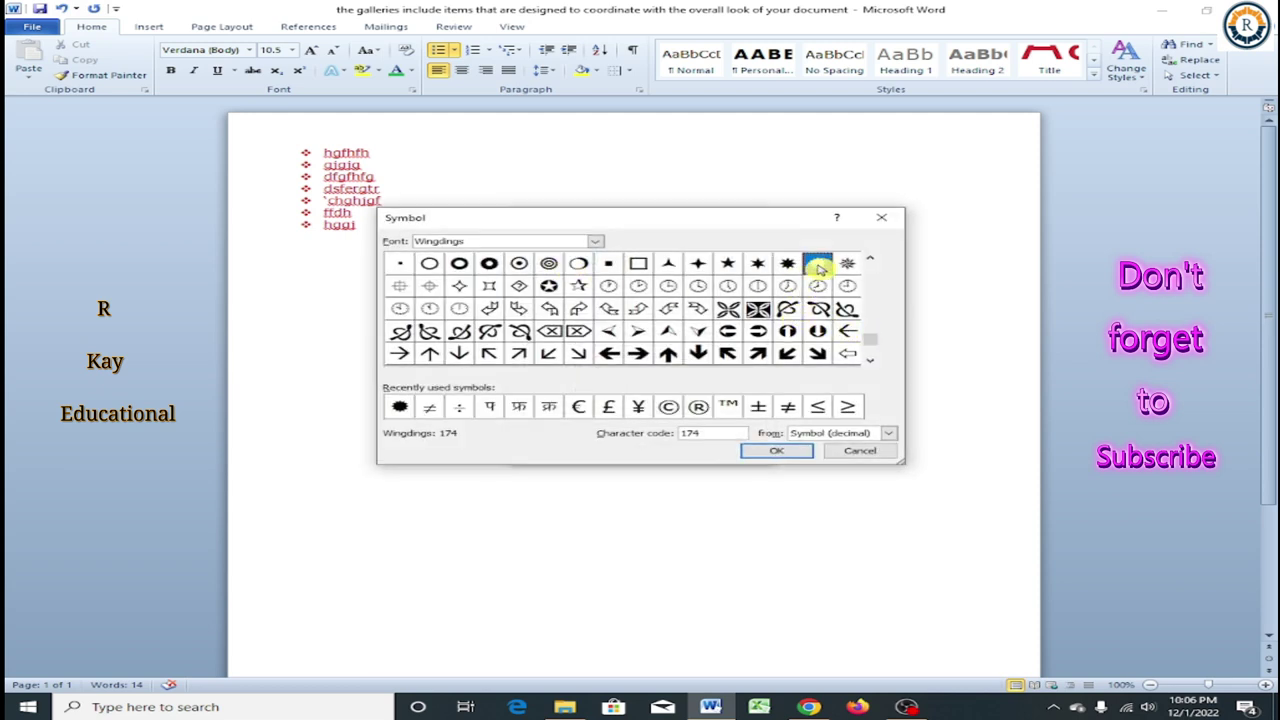
pyautogui.click(769, 453)
pyautogui.click(645, 450)
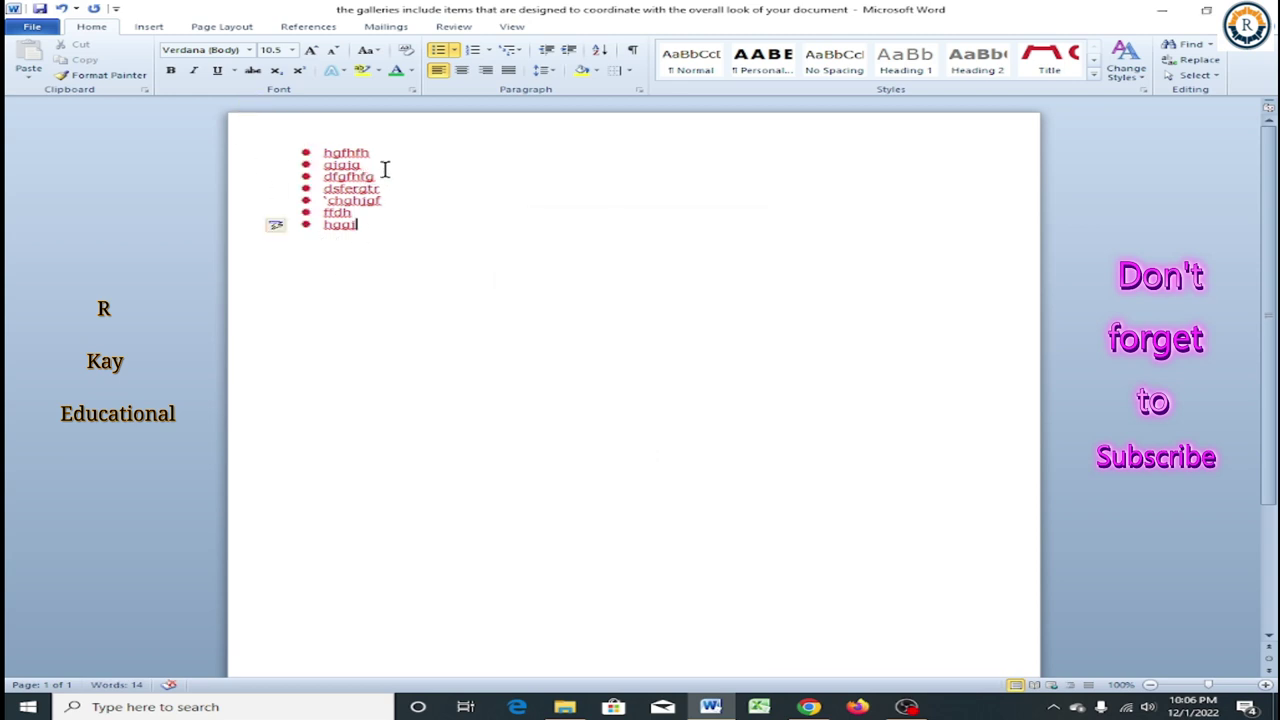
pyautogui.click(484, 52)
pyautogui.click(488, 52)
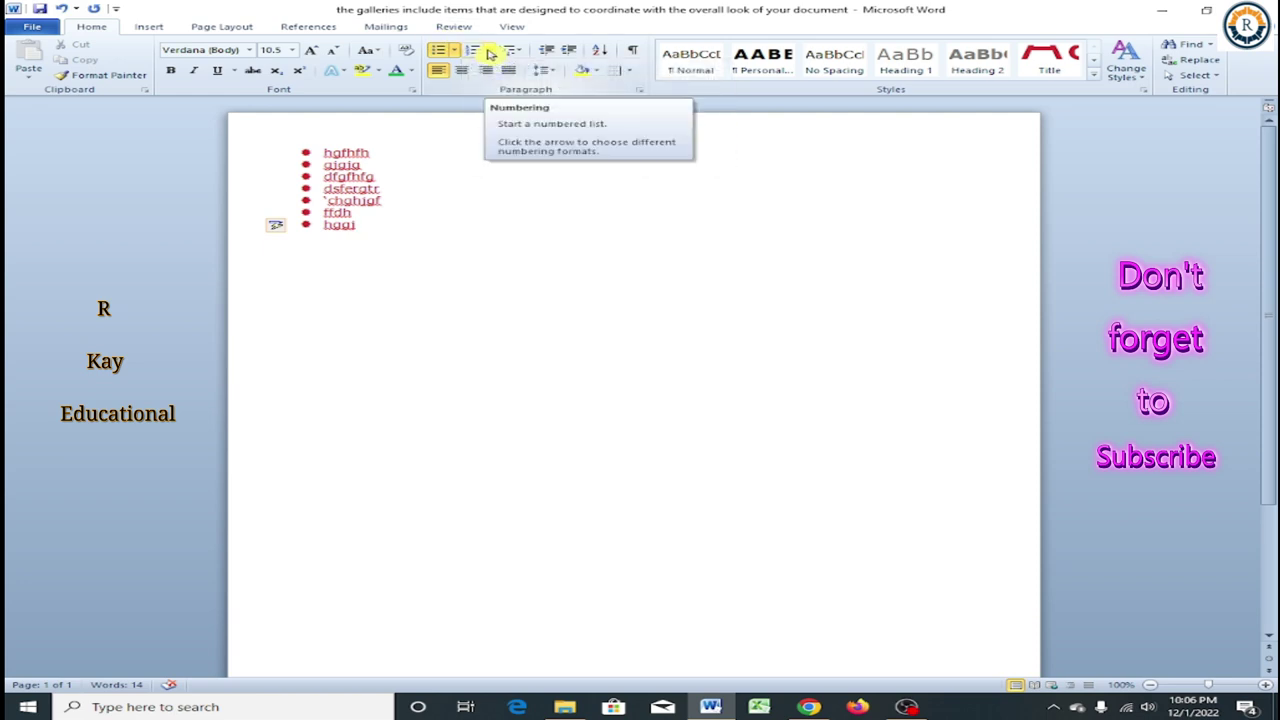
# Apply the A. B. C. numbering format and select all seven list items.
pyautogui.click(486, 53)
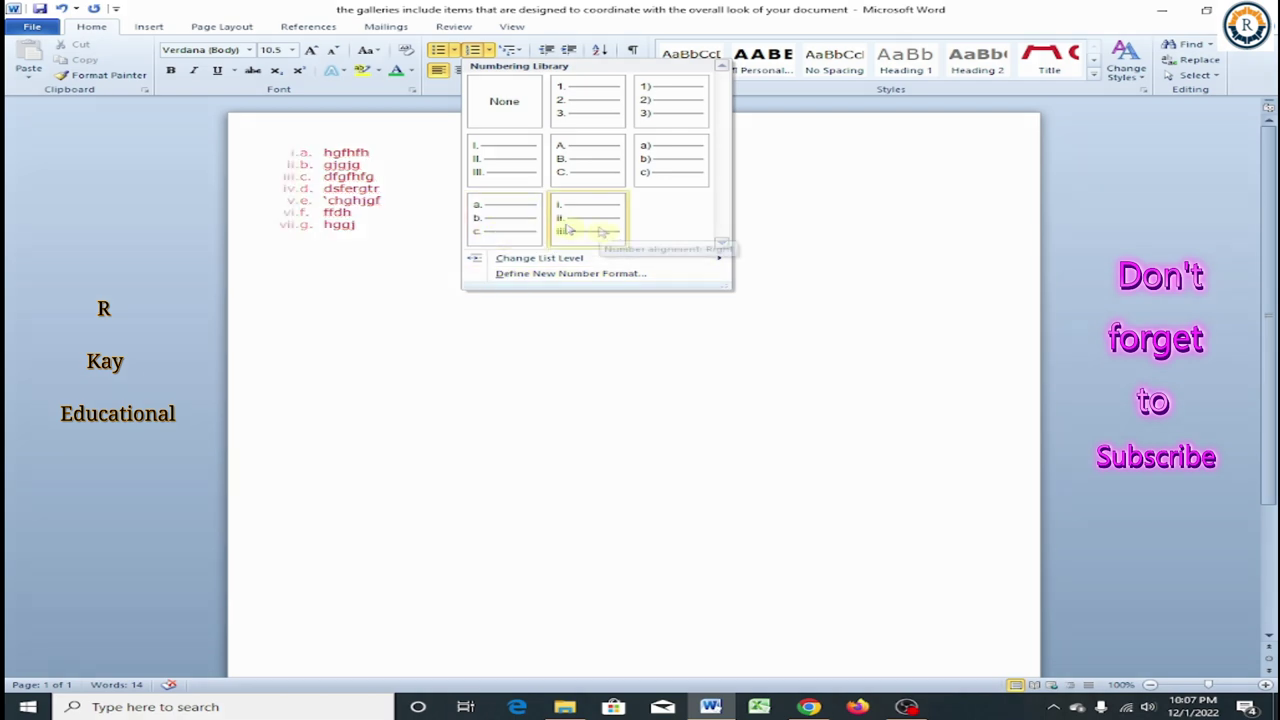
pyautogui.click(577, 161)
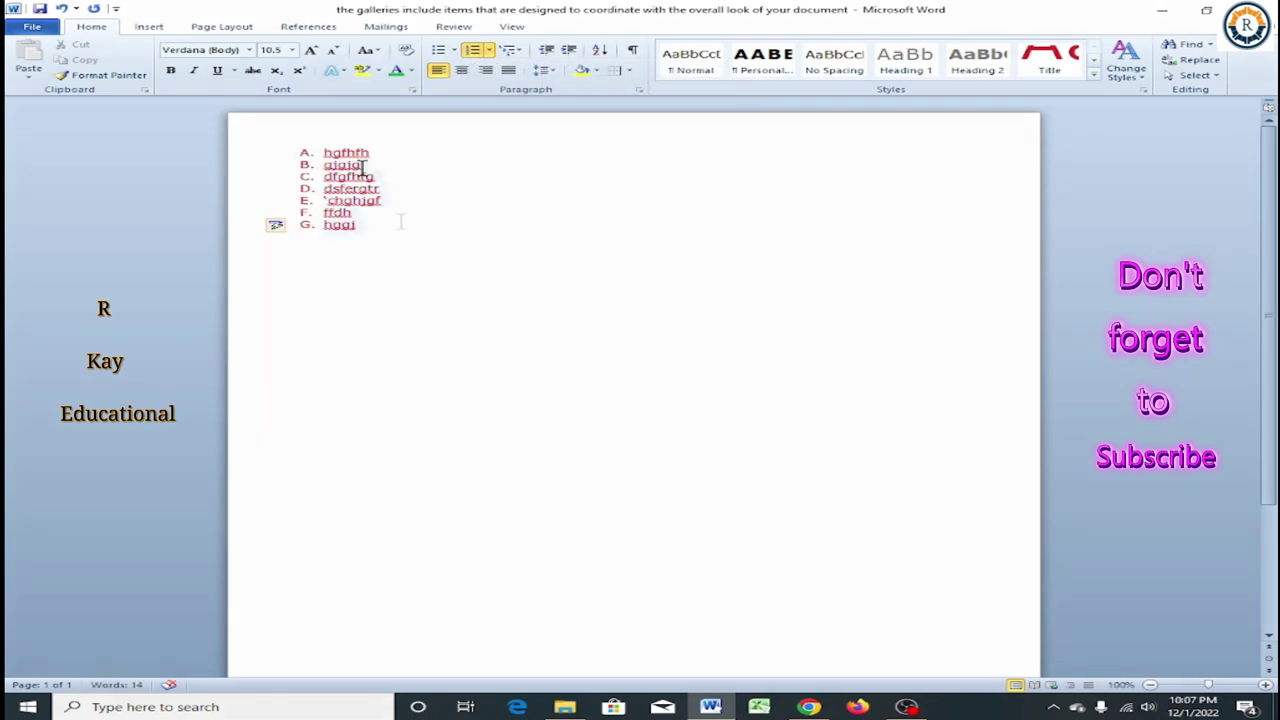
pyautogui.doubleClick(330, 157)
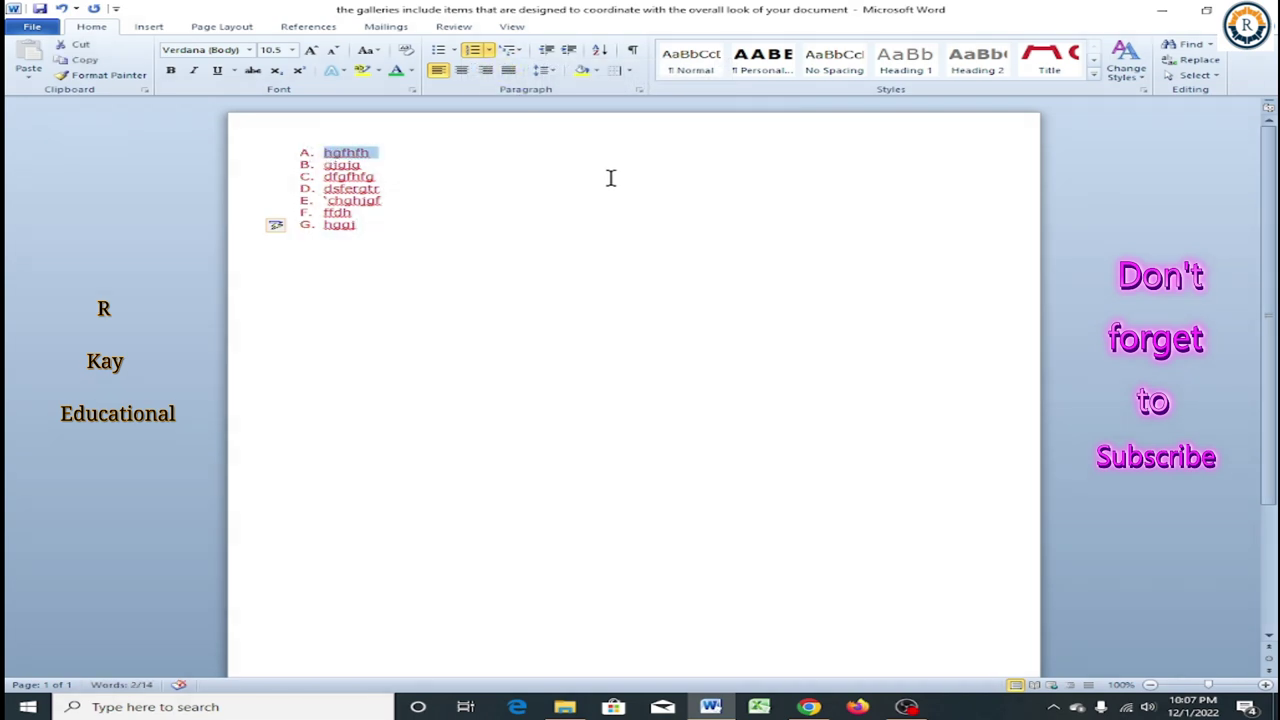
pyautogui.hotkey('shift', 'Down')
pyautogui.hotkey('shift', 'Down')
pyautogui.hotkey('shift', 'Down')
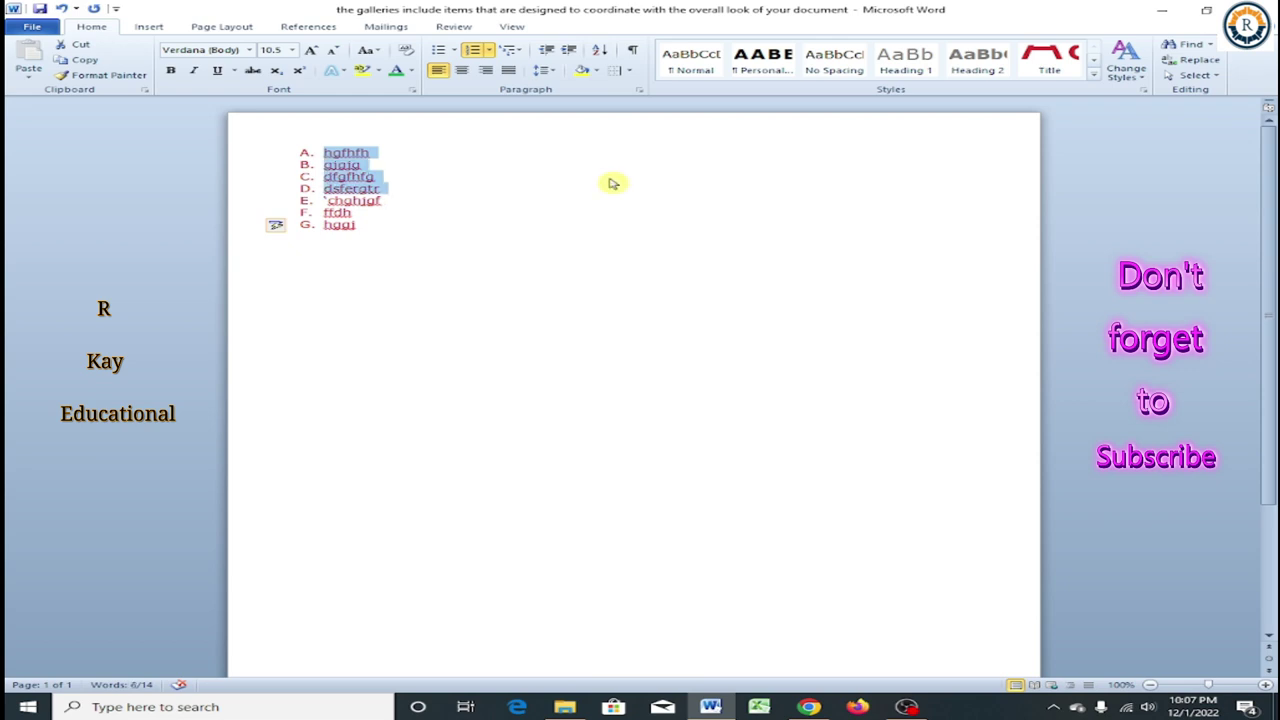
pyautogui.hotkey('shift', 'Down')
pyautogui.hotkey('shift', 'Down')
pyautogui.hotkey('shift', 'Down')
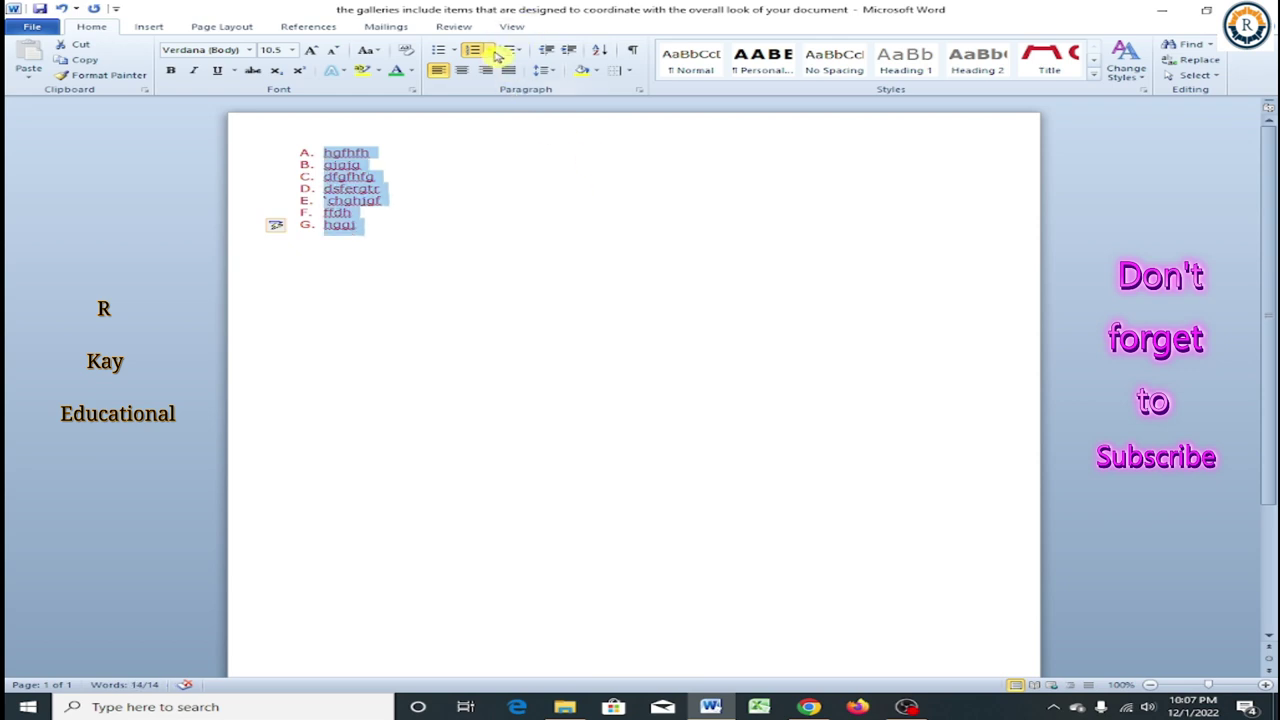
# Define a new 1st, 2nd, 3rd number format for the list.
pyautogui.click(492, 57)
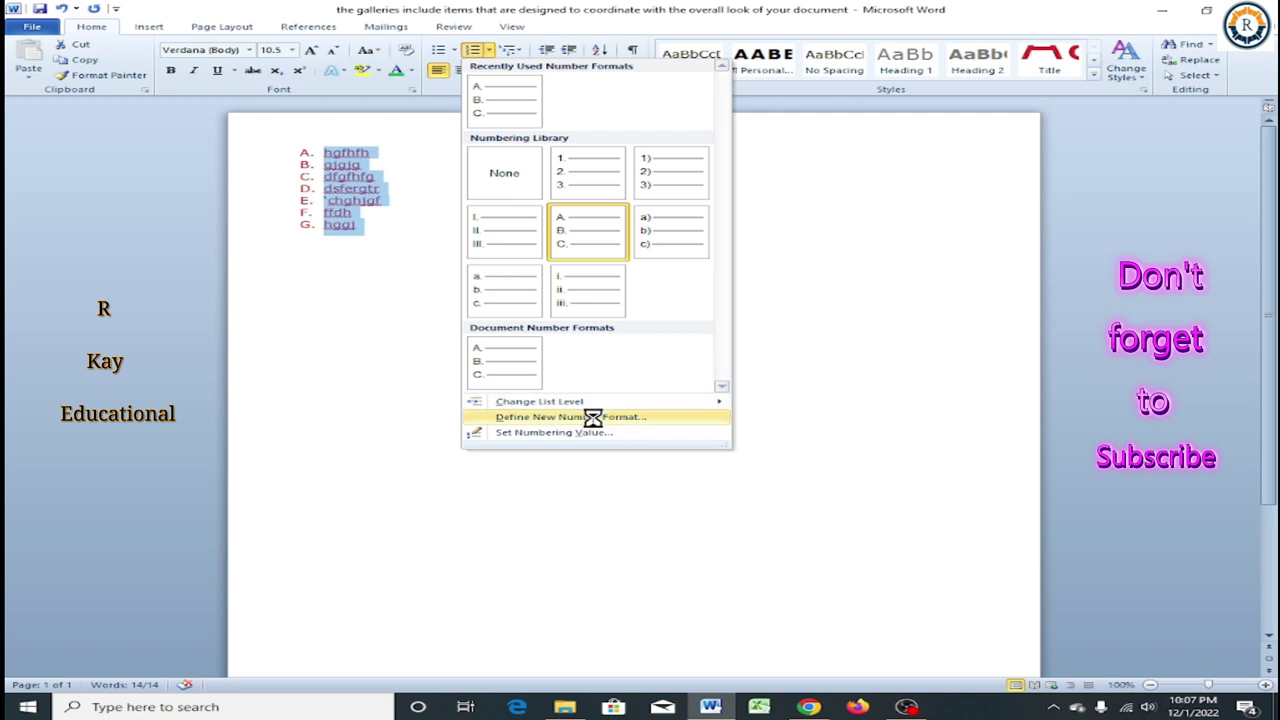
pyautogui.click(594, 419)
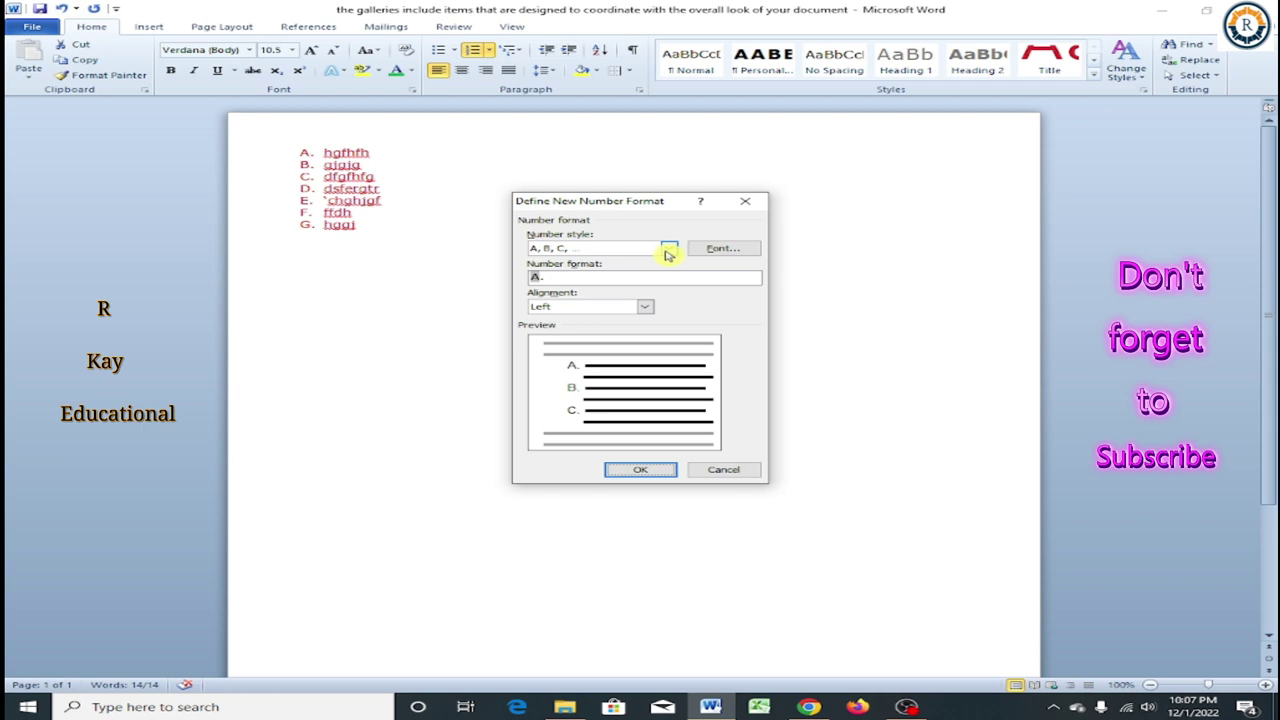
pyautogui.click(669, 252)
pyautogui.click(671, 252)
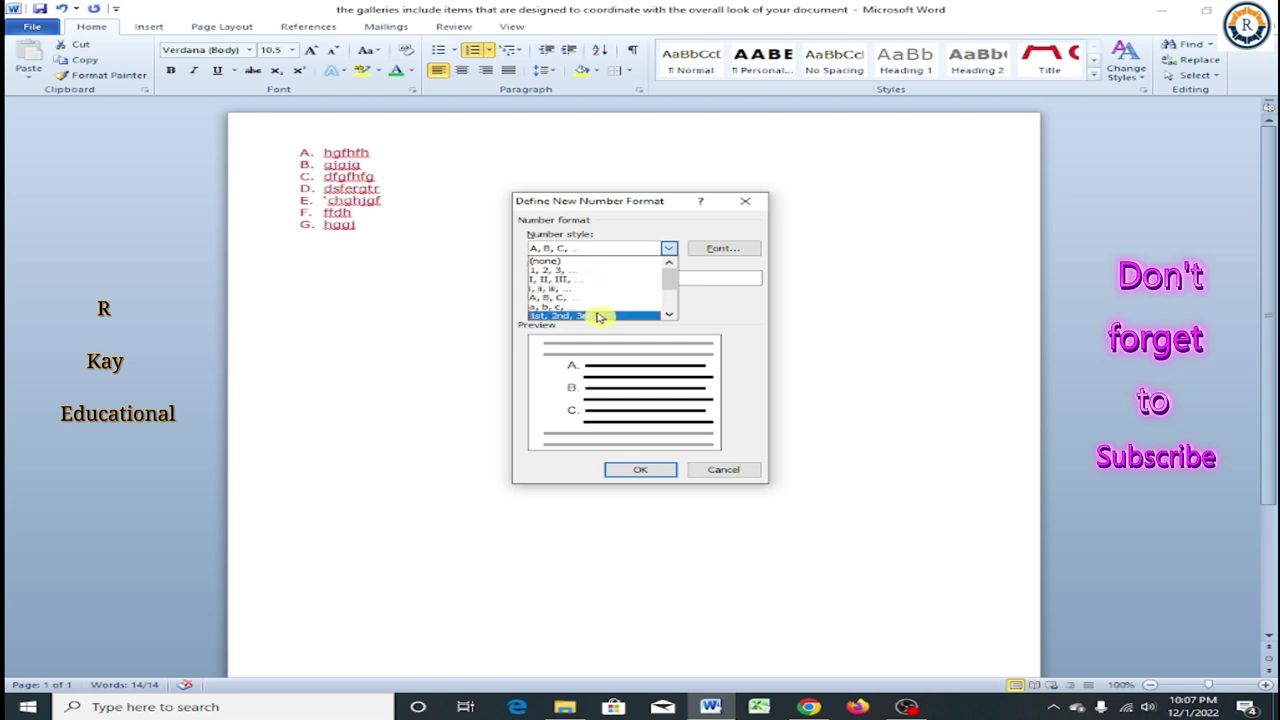
pyautogui.click(598, 317)
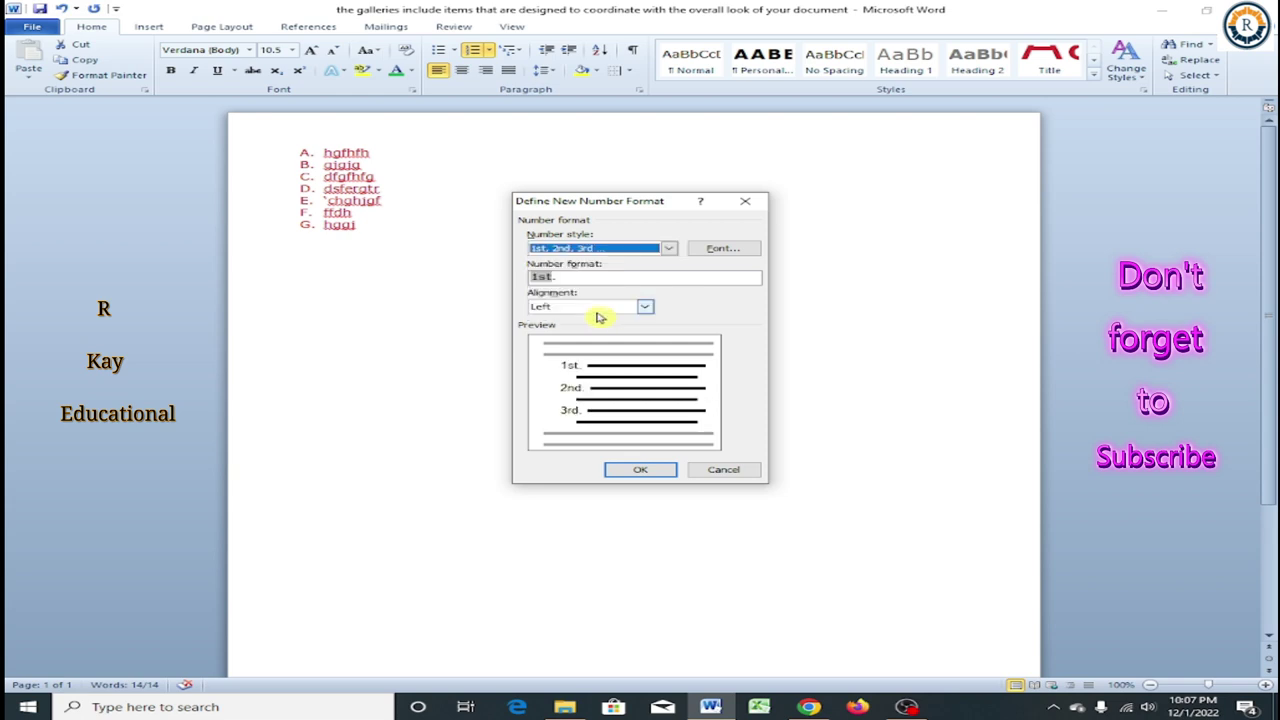
pyautogui.click(644, 478)
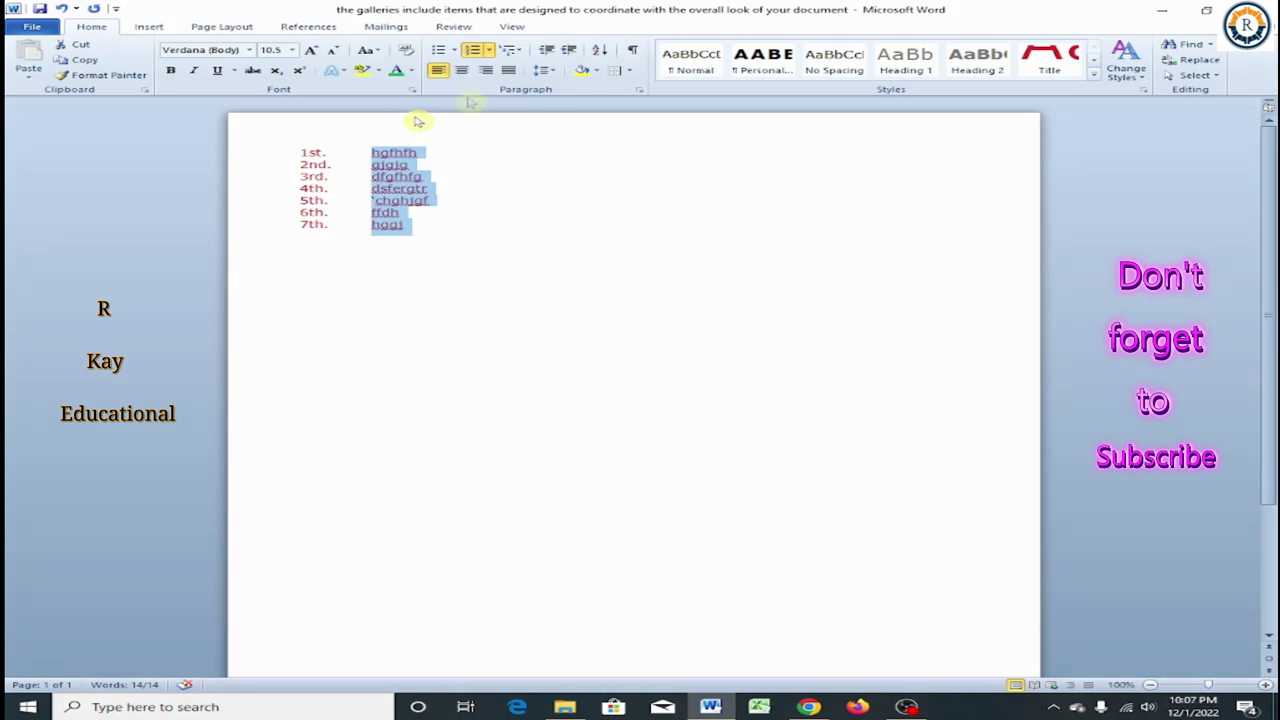
# Set the list's numbering to None and clear the selection.
pyautogui.click(490, 57)
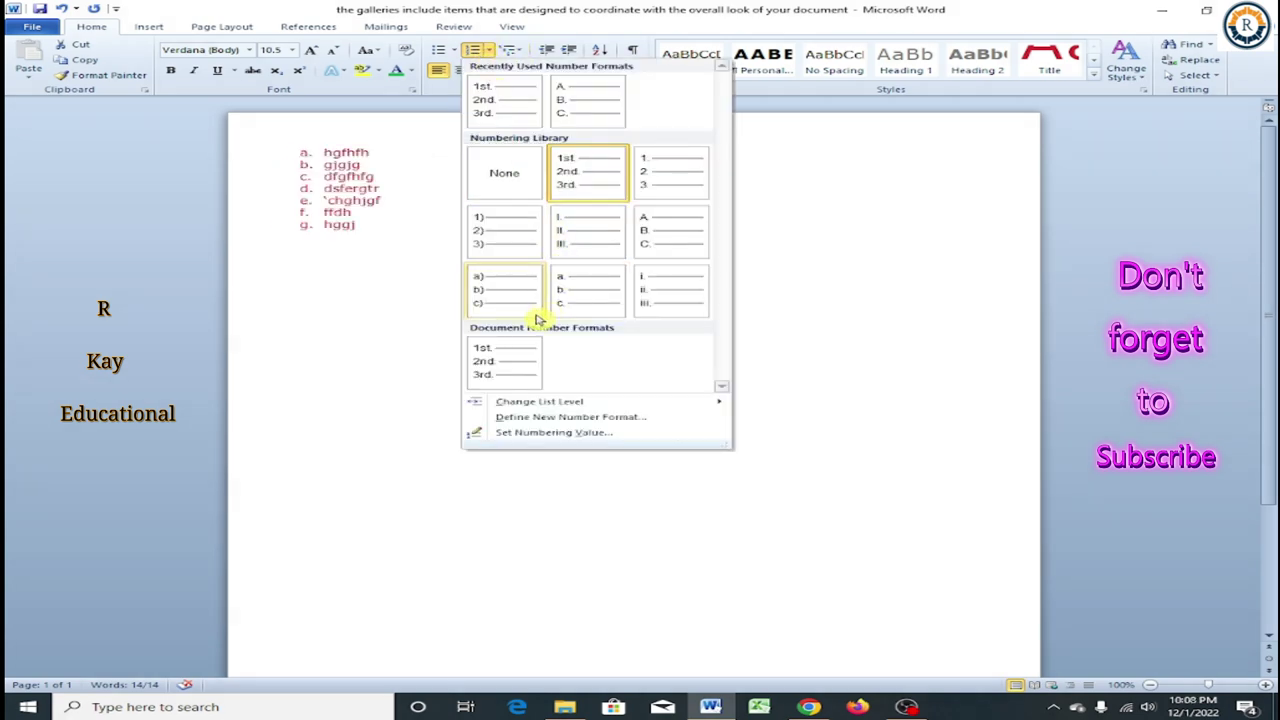
pyautogui.click(502, 183)
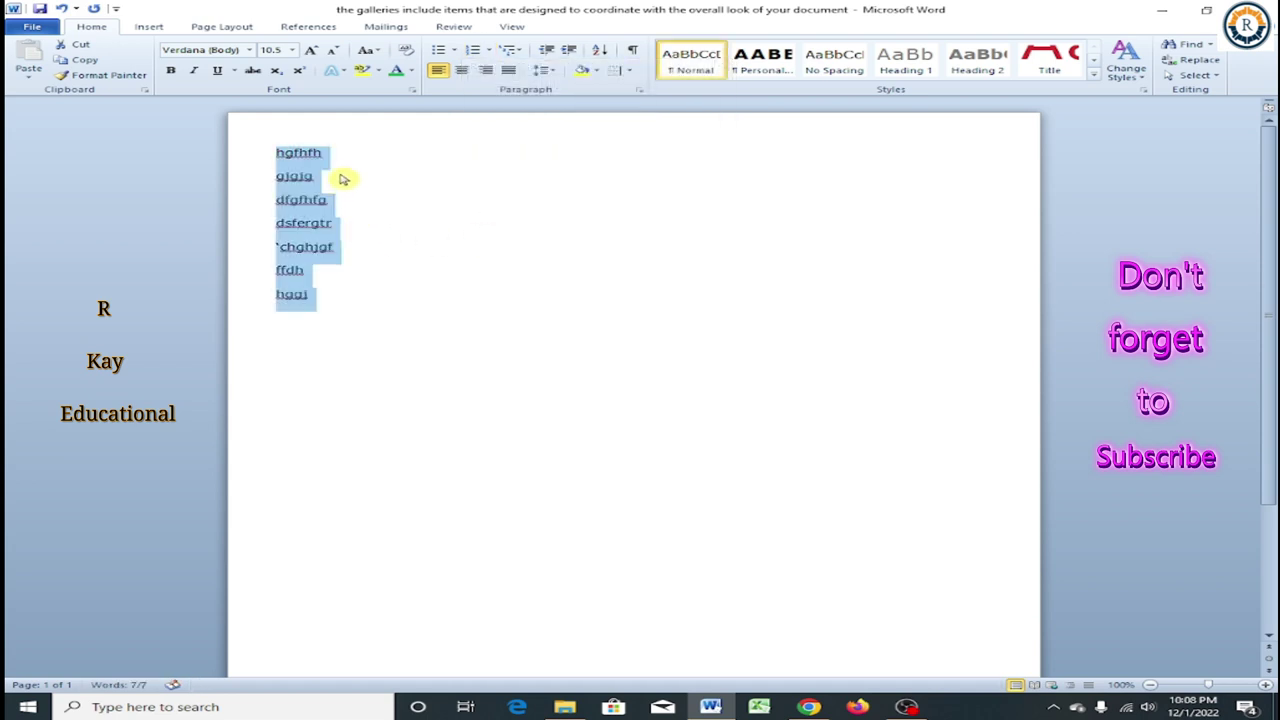
pyautogui.click(461, 197)
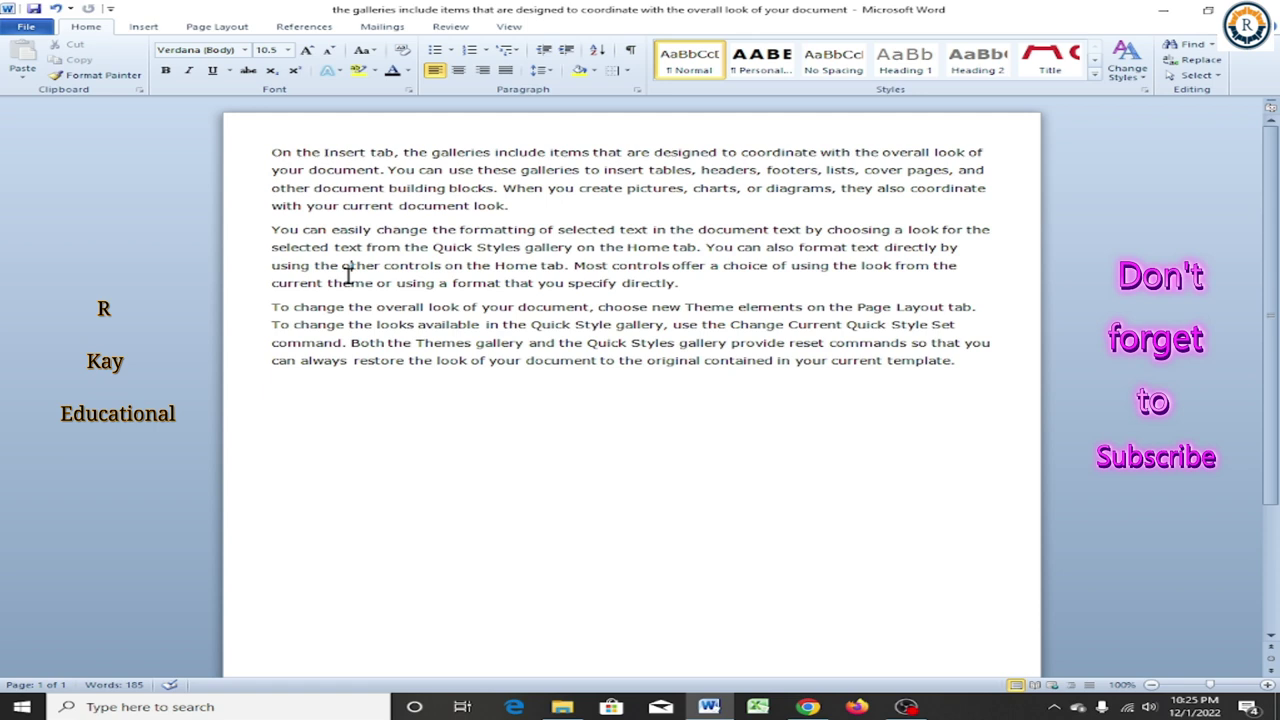
# Select all three sample paragraphs and delete them, leaving a blank page.
pyautogui.hotkey('ctrl', 'a')
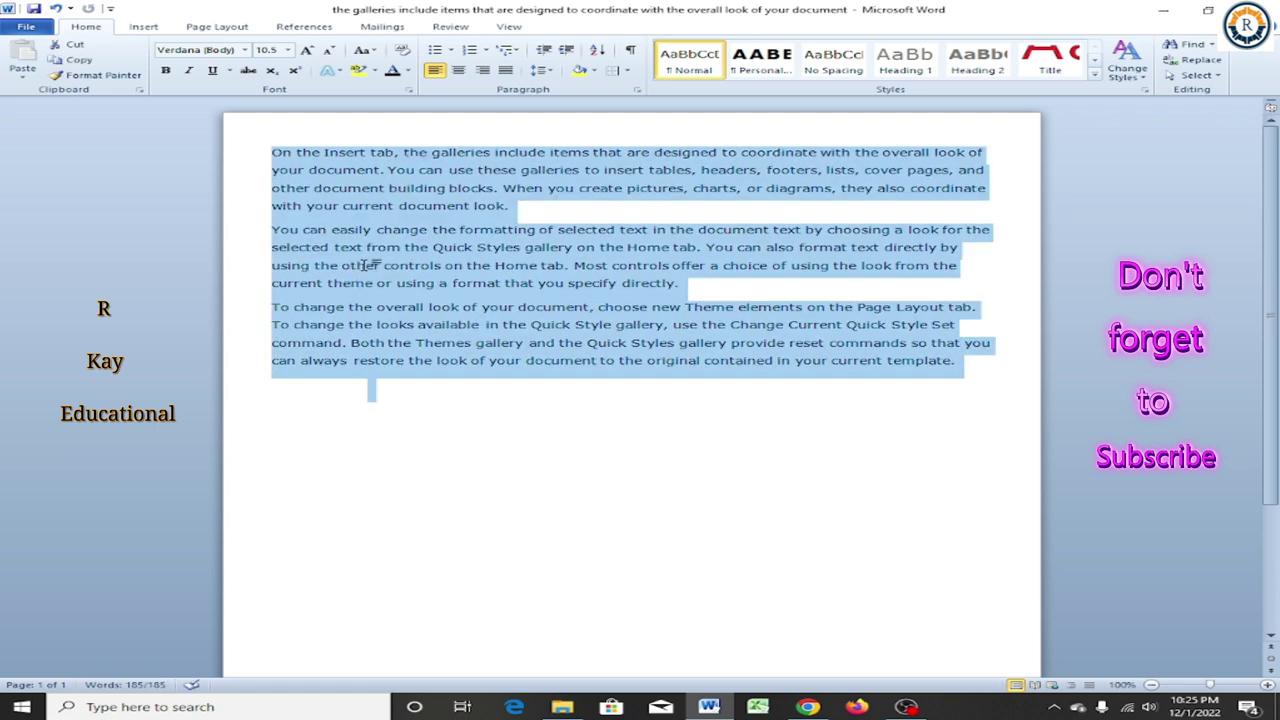
pyautogui.press('Delete')
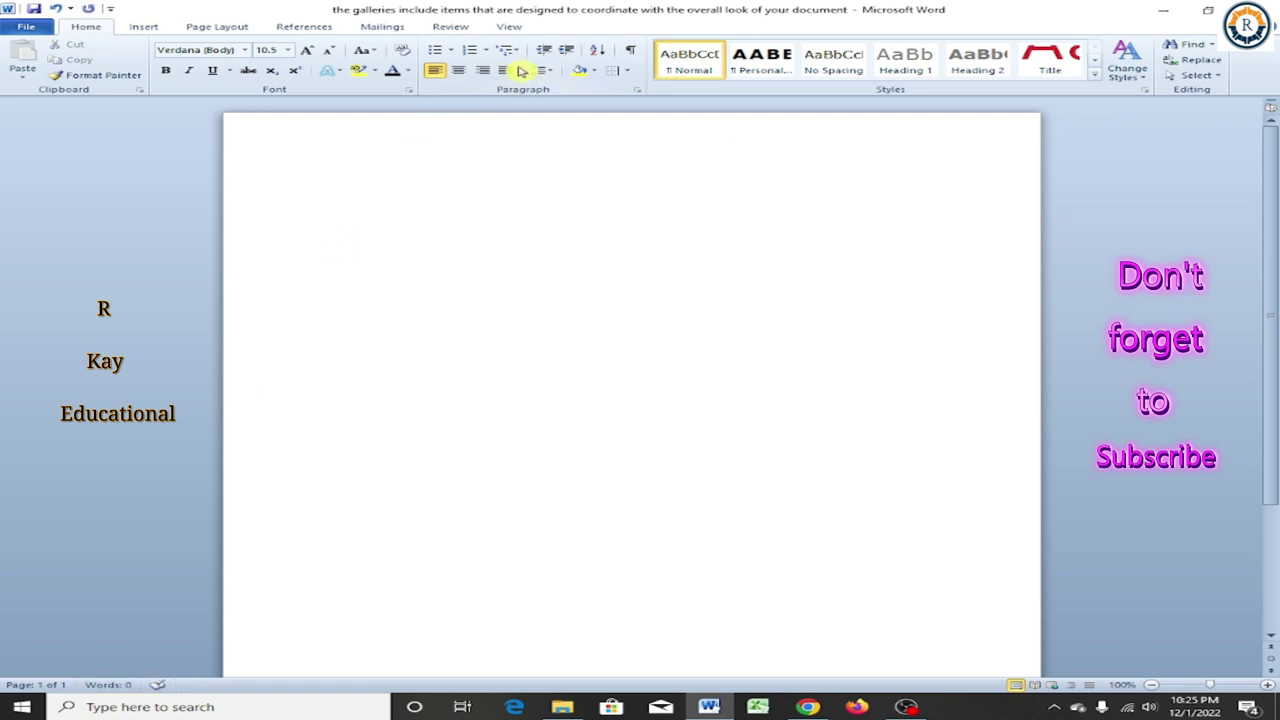
# Define a new multilevel list numbering level 1 as 1), level 2 as a) and level 3 as i).
pyautogui.click(507, 50)
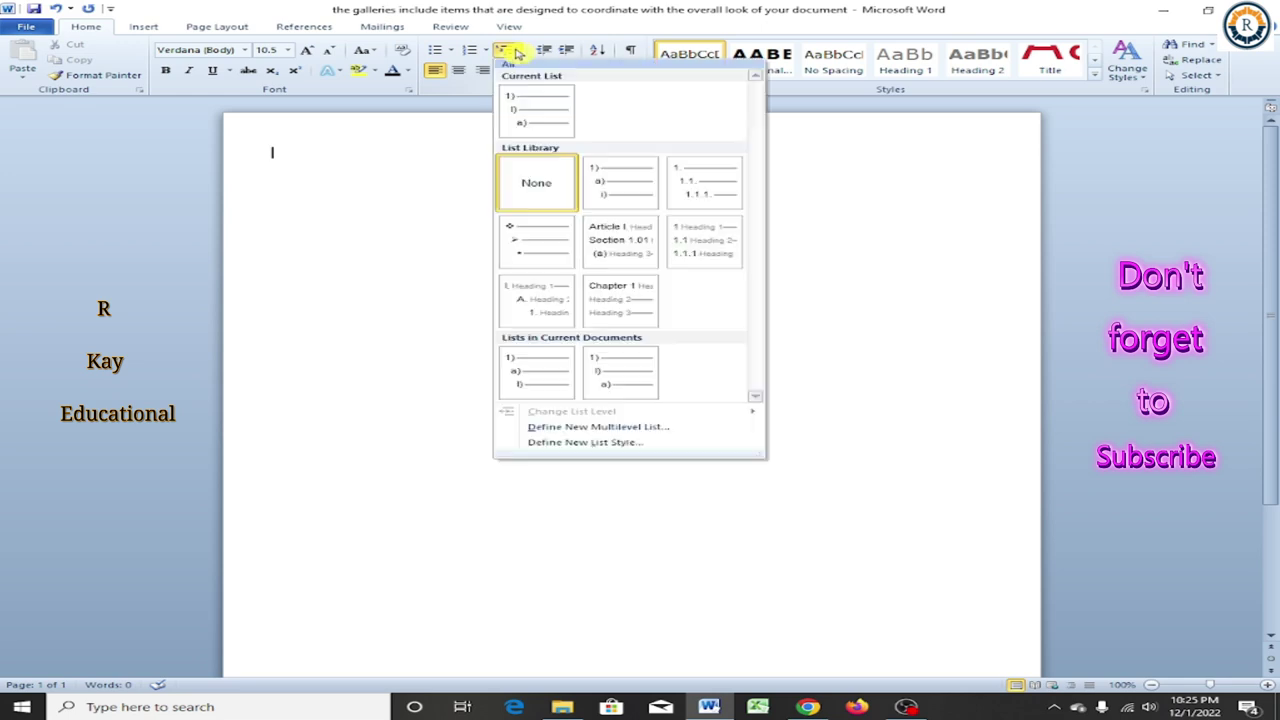
pyautogui.moveTo(529, 128)
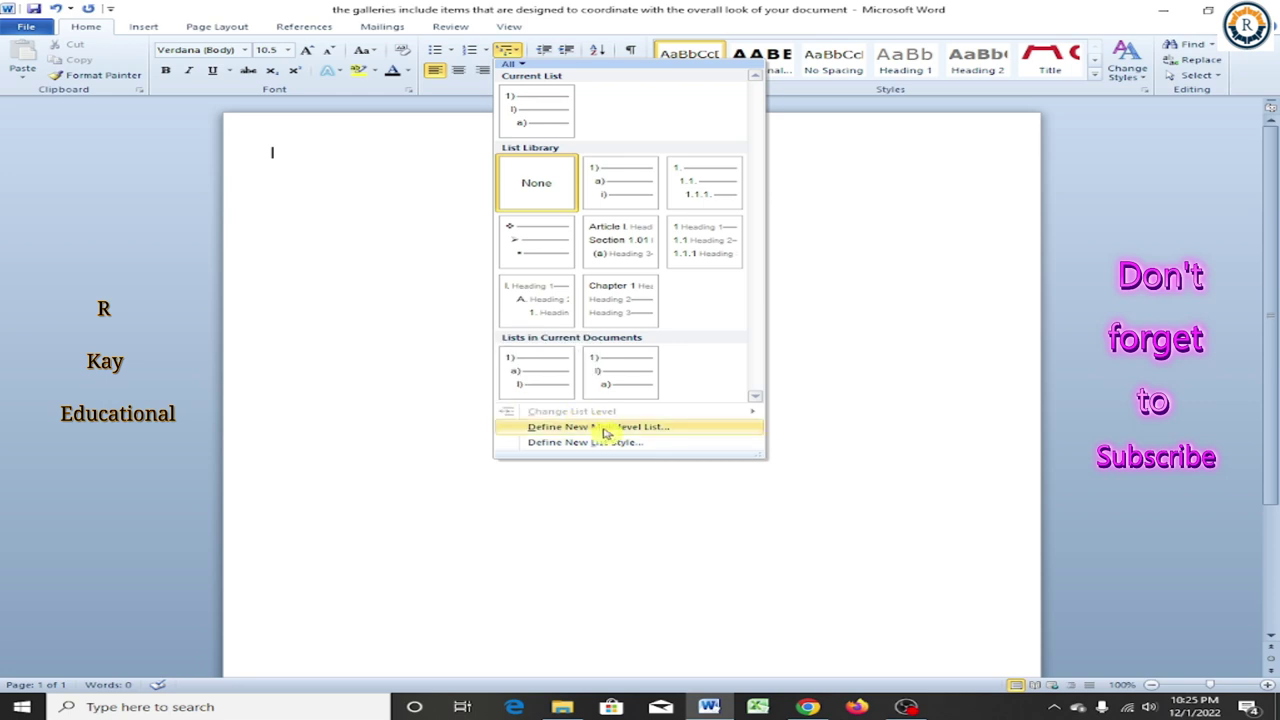
pyautogui.click(658, 430)
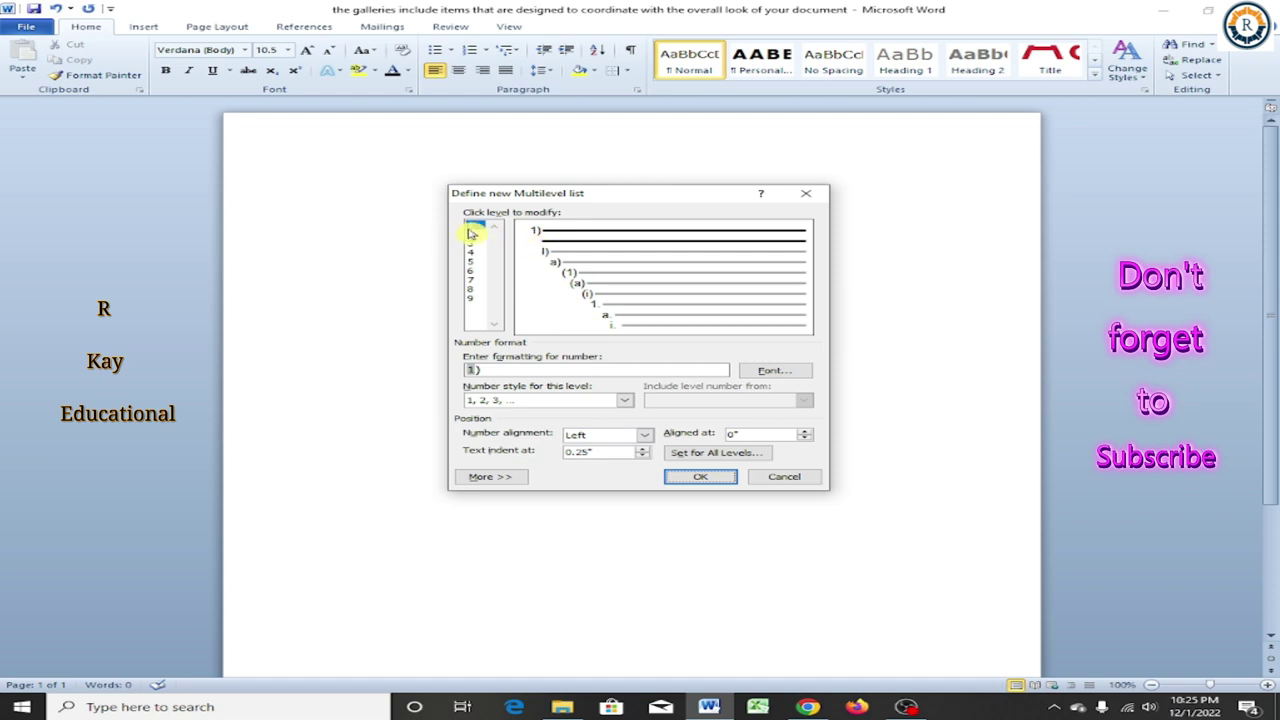
pyautogui.click(560, 401)
pyautogui.click(531, 423)
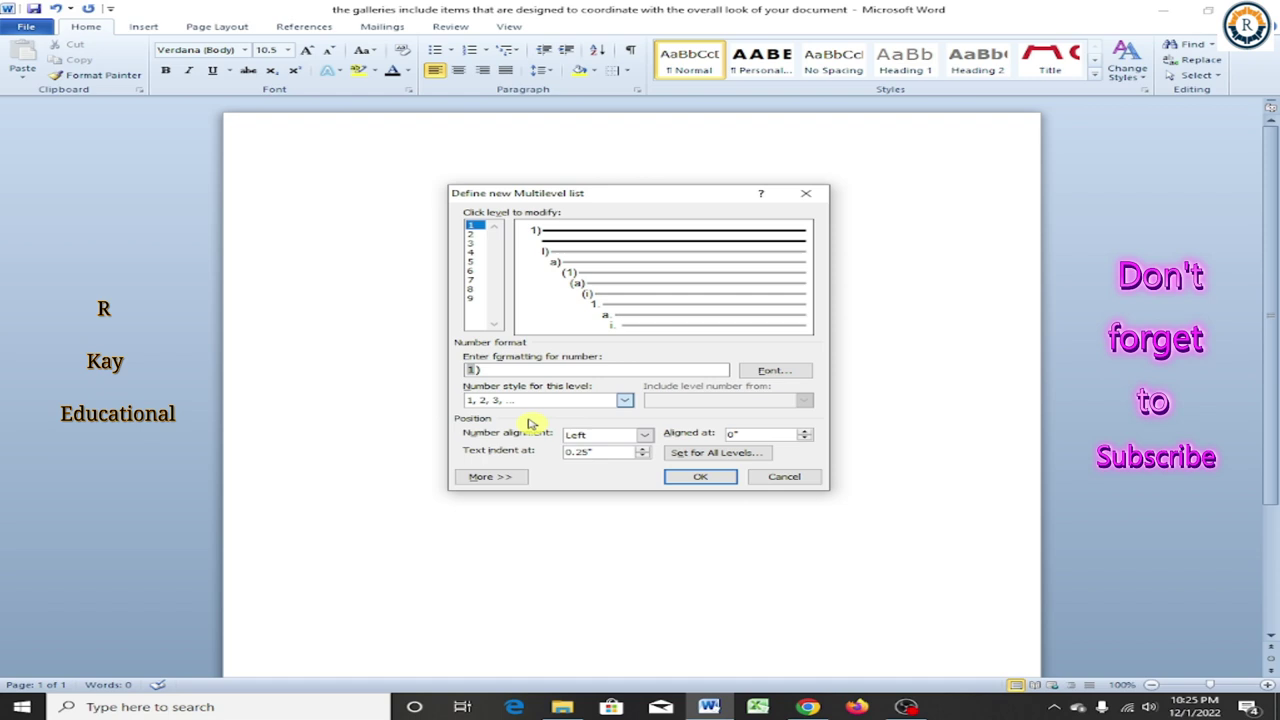
pyautogui.click(471, 235)
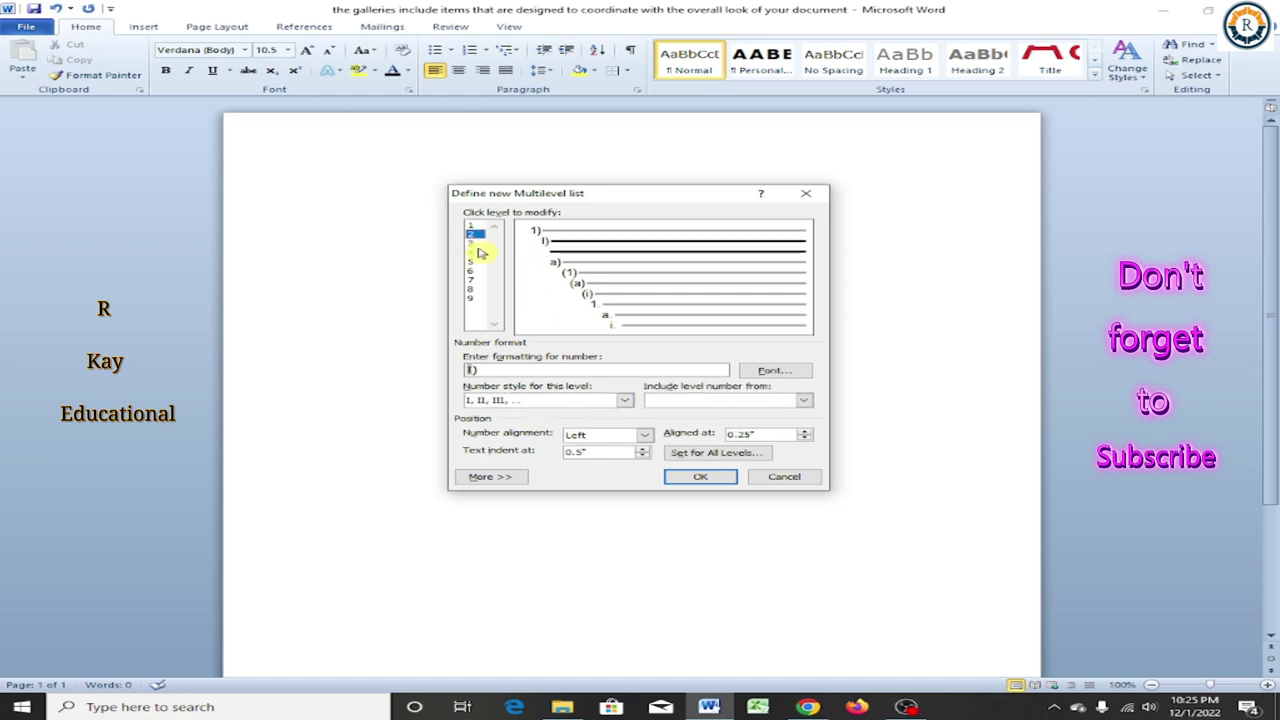
pyautogui.click(621, 401)
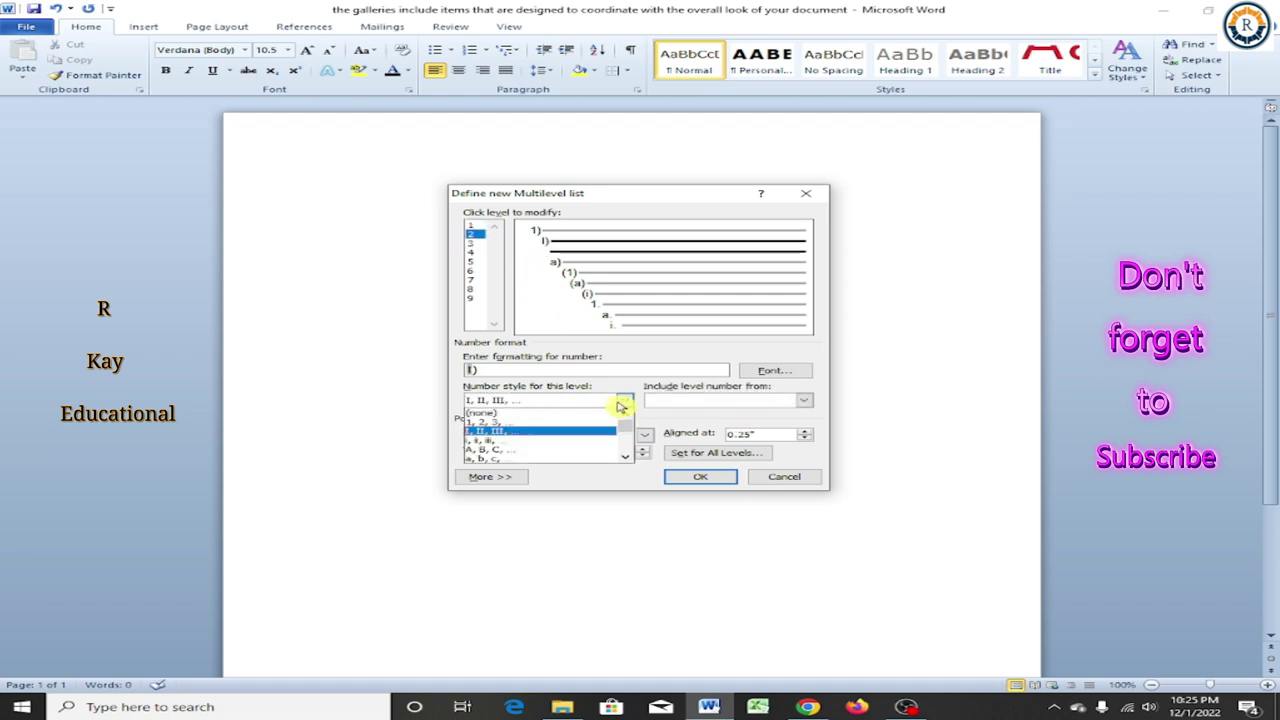
pyautogui.click(531, 459)
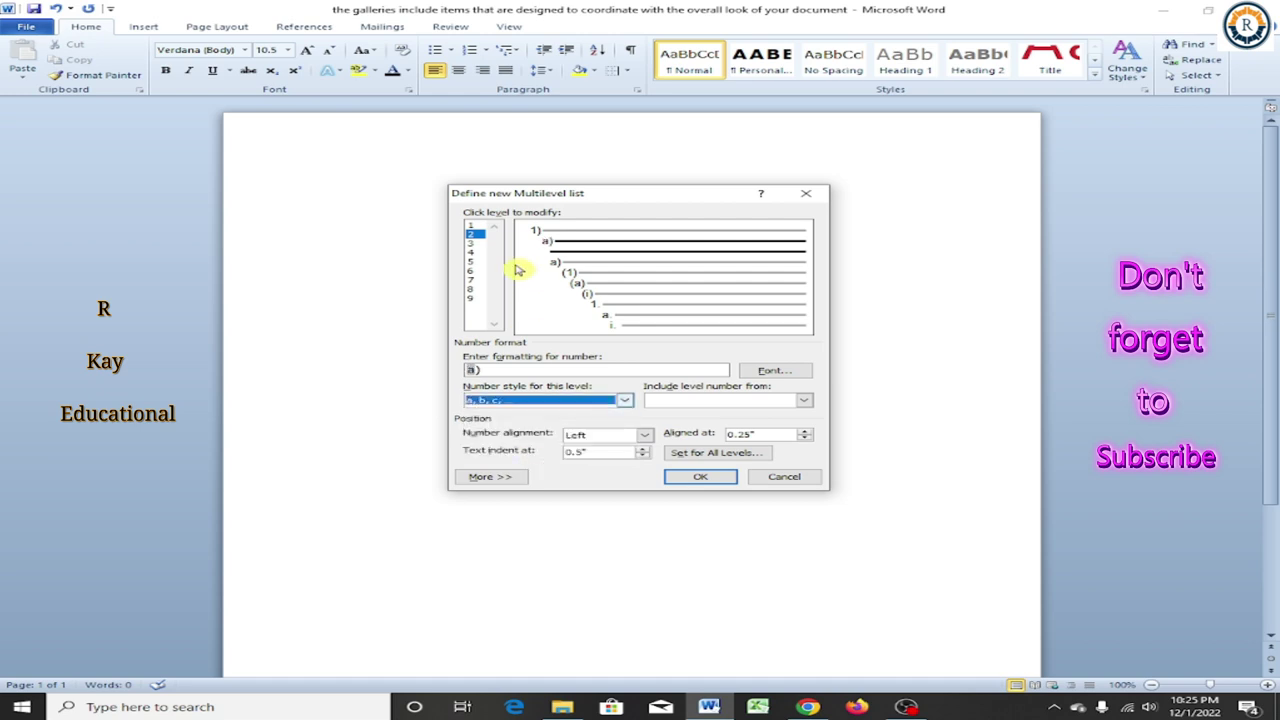
pyautogui.click(470, 245)
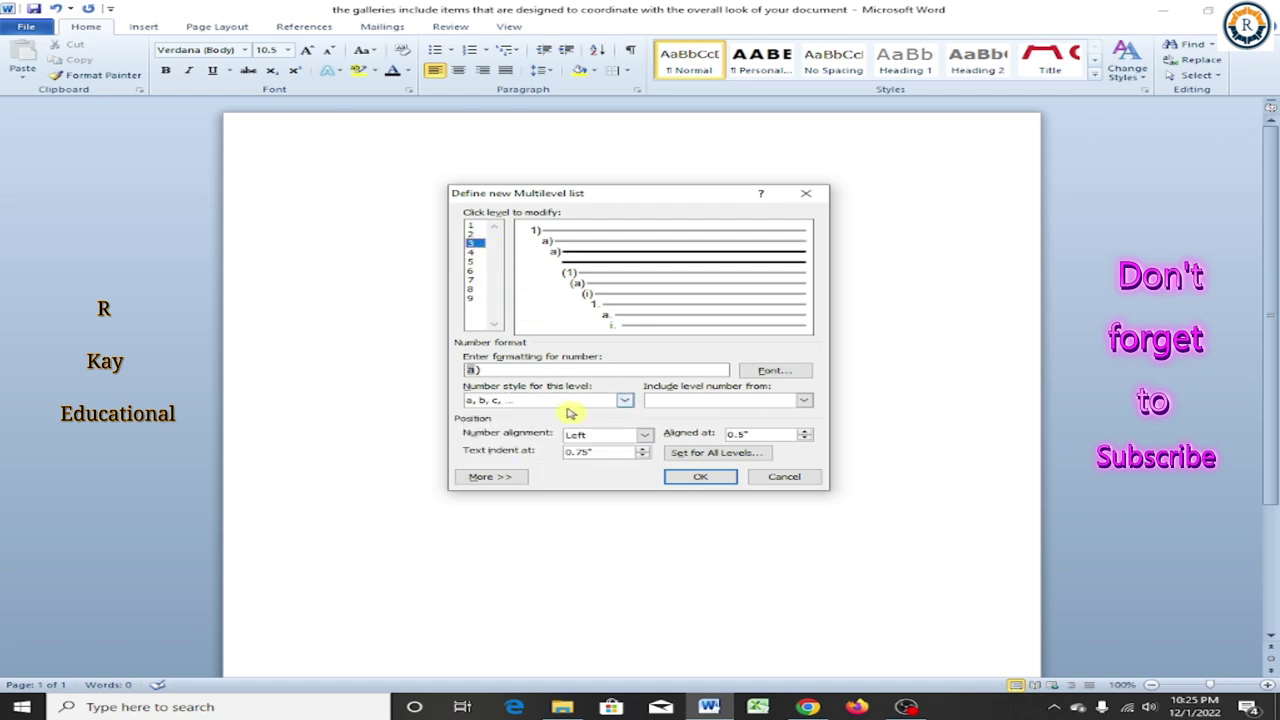
pyautogui.click(623, 401)
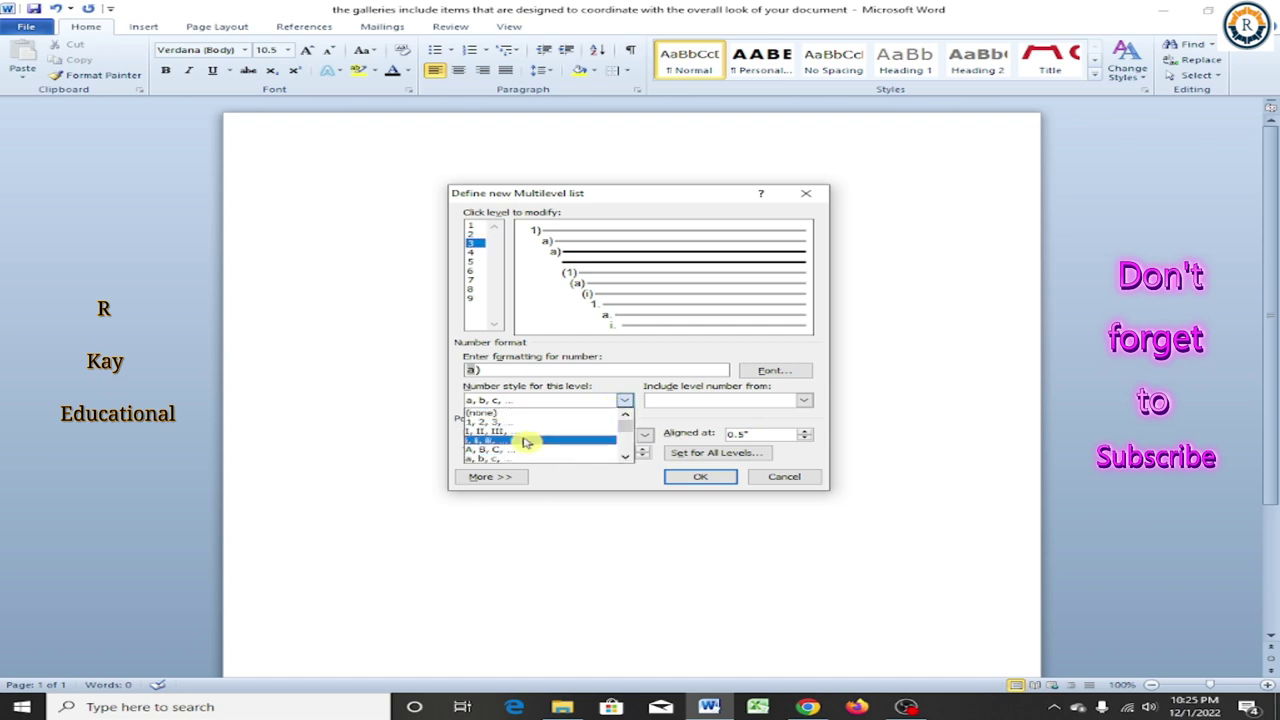
pyautogui.click(526, 442)
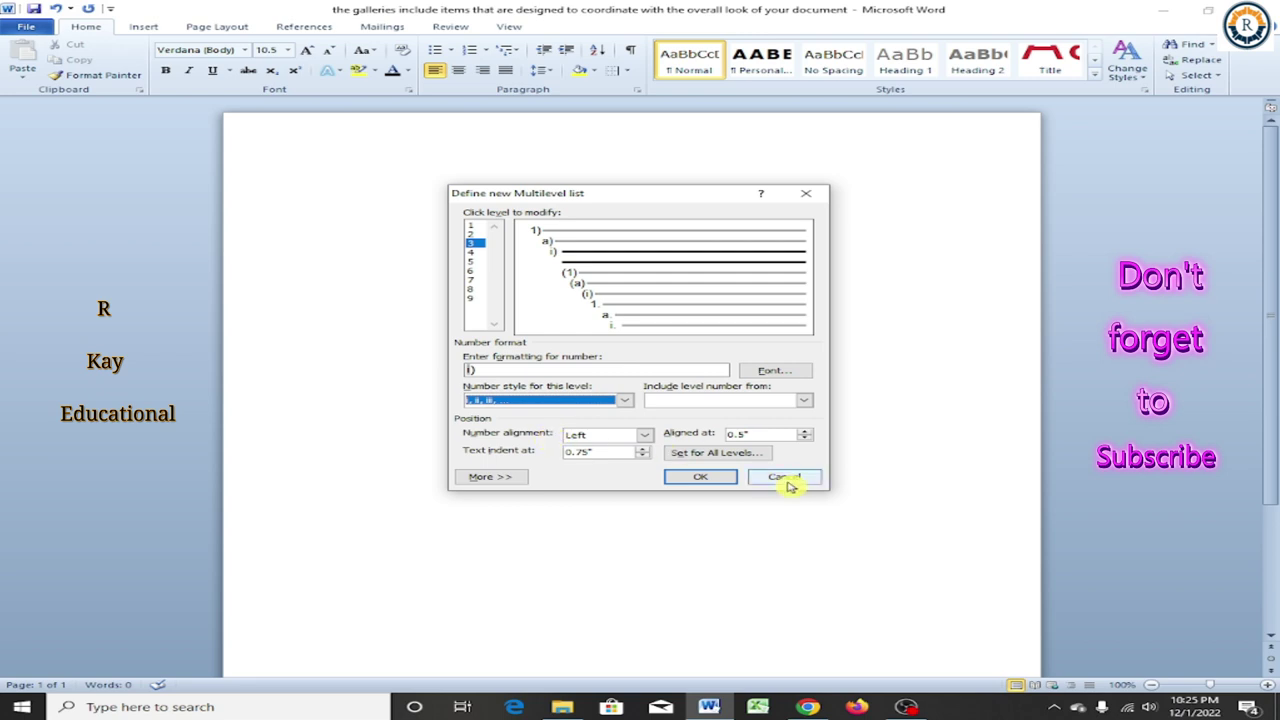
pyautogui.click(703, 477)
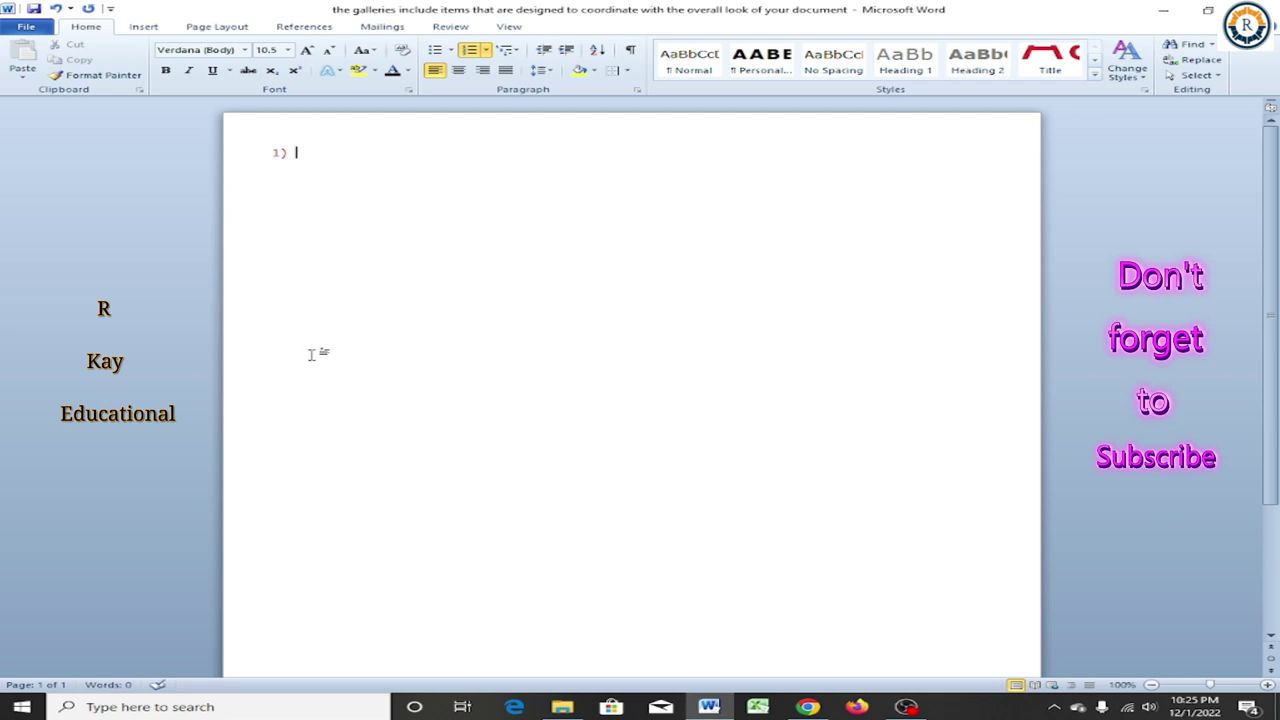
# Type the first four numbered list items, ending with 4) hfgh, and start a fifth.
pyautogui.write('das')
pyautogui.press('Return')
pyautogui.write('g')
pyautogui.press('Return')
pyautogui.write('jgufj')
pyautogui.press('Return')
pyautogui.write('hfgh')
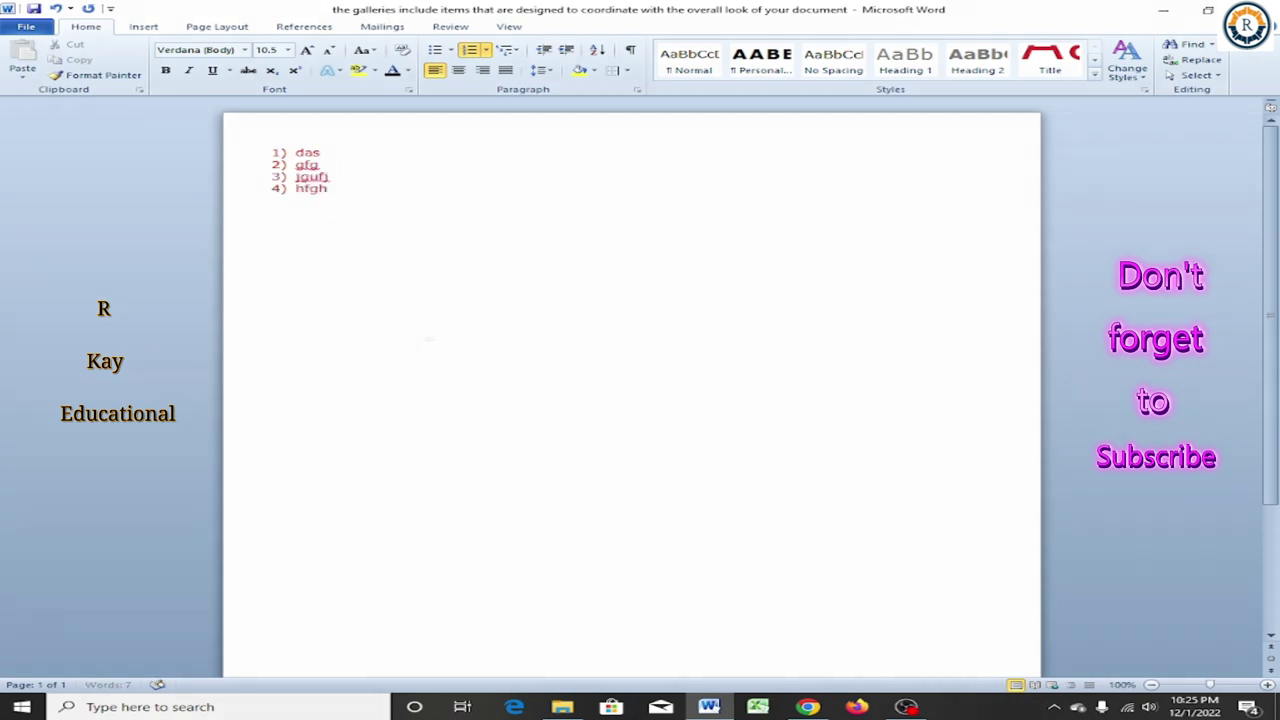
pyautogui.press('Return')
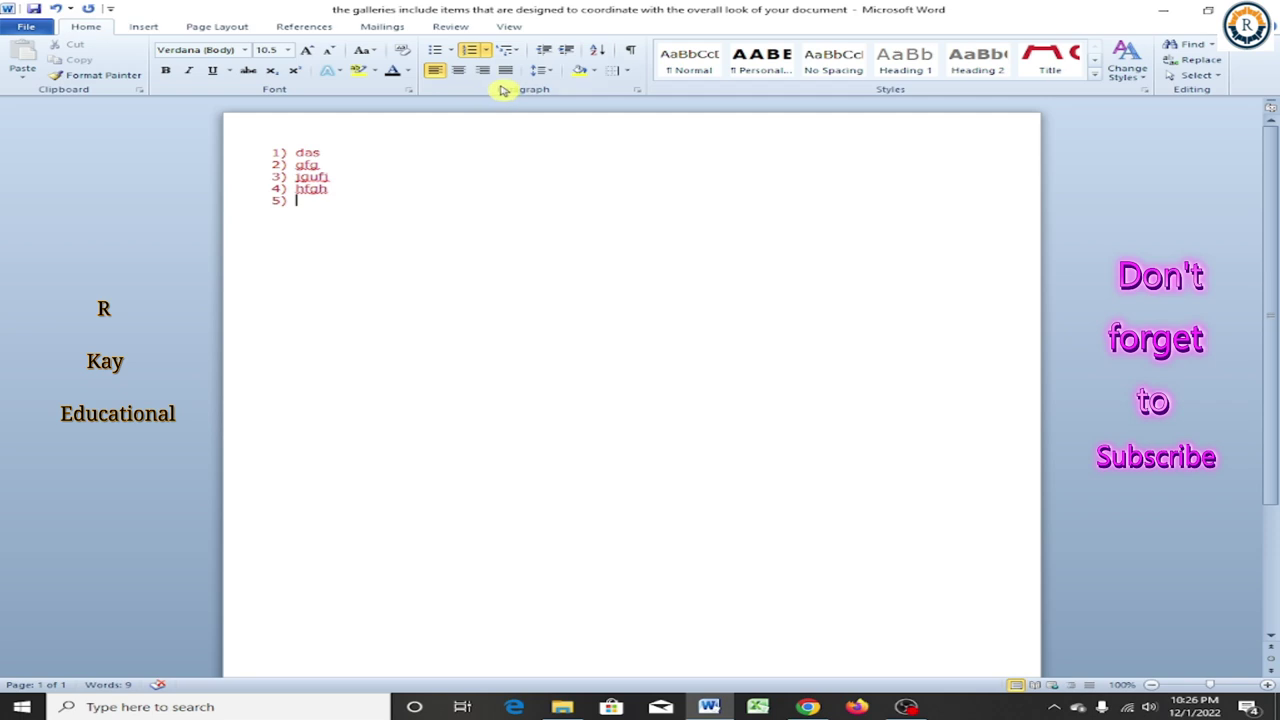
# Demote the new item to the lettered level and add sub-items a) hghf, b) ytre, c) jgj.
pyautogui.click(517, 51)
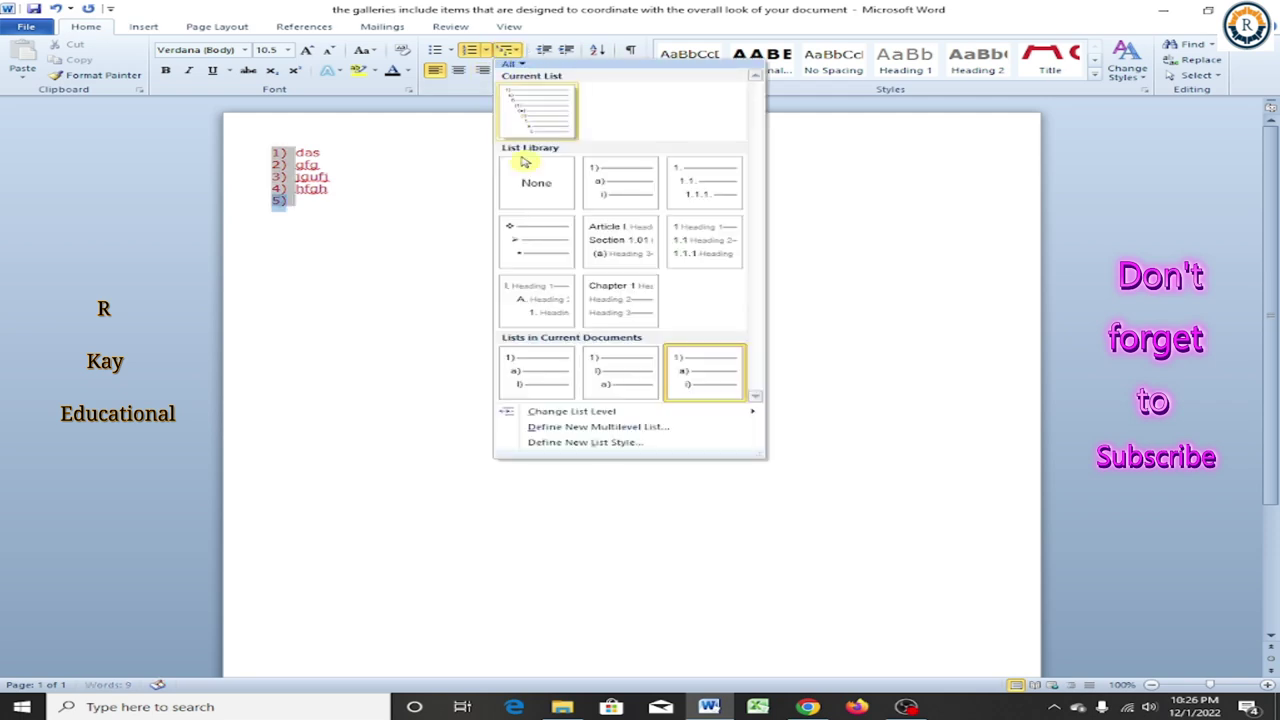
pyautogui.moveTo(588, 416)
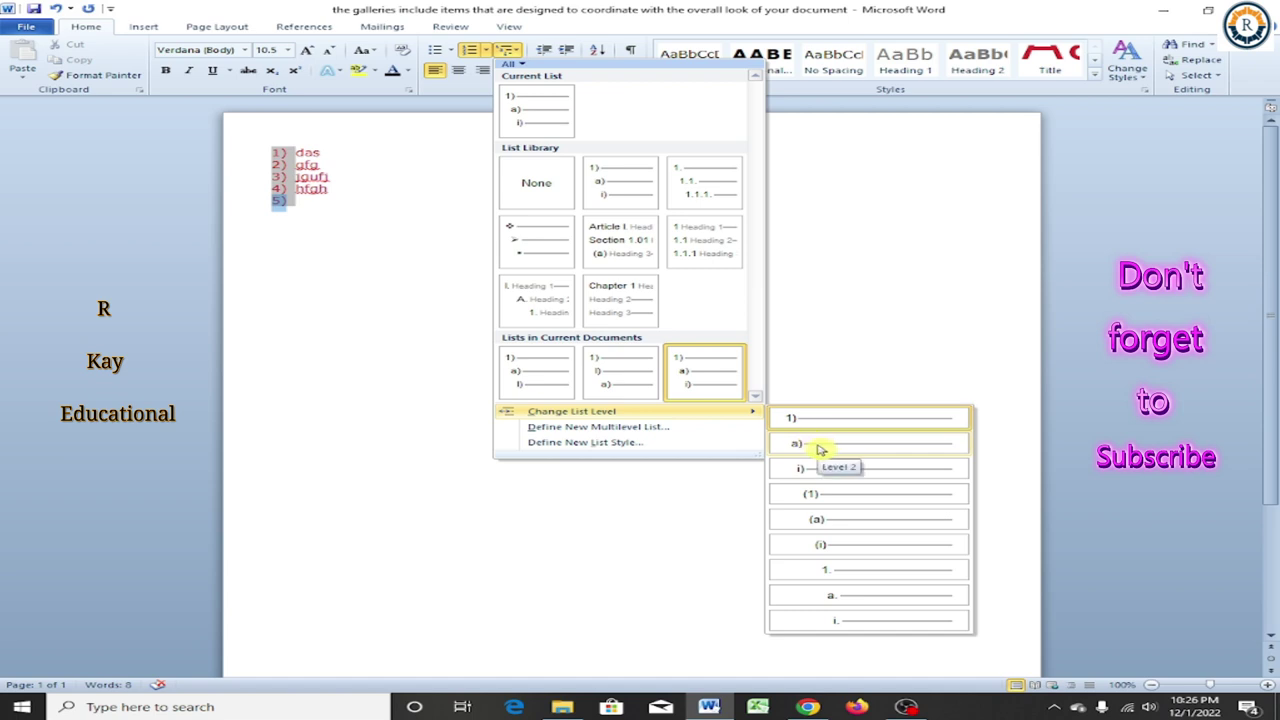
pyautogui.click(820, 449)
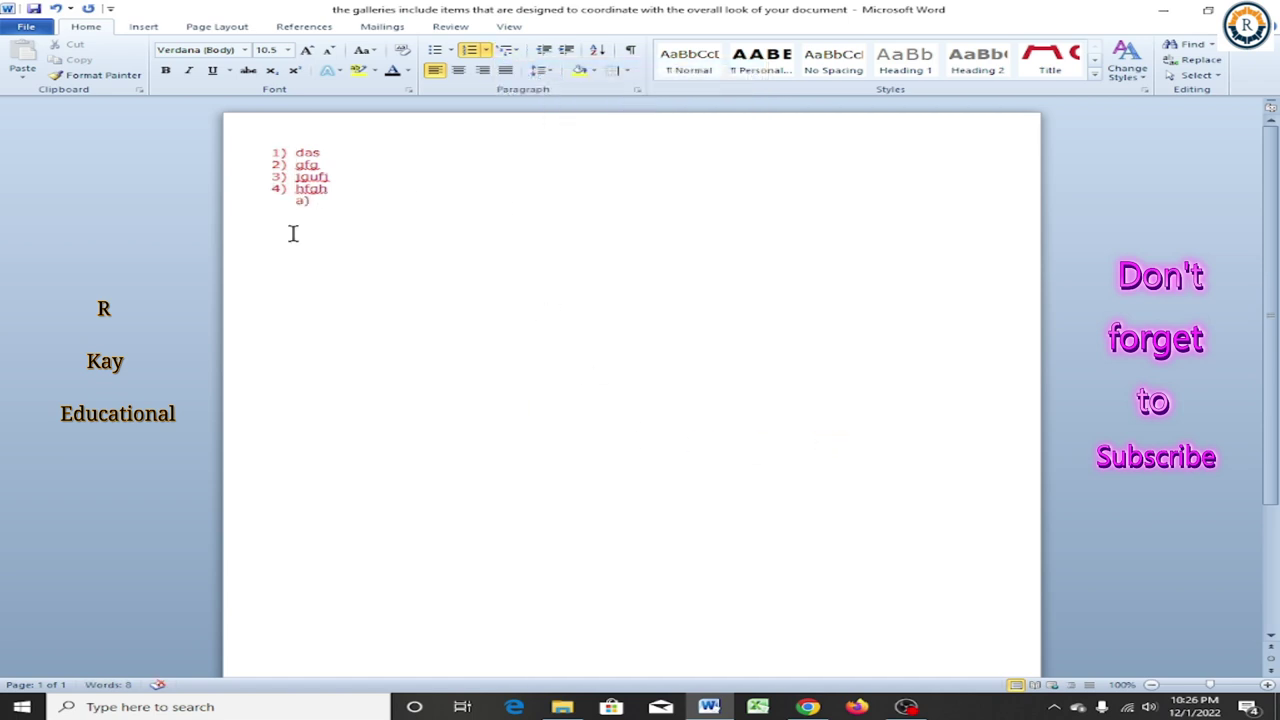
pyautogui.write('fhg')
pyautogui.press('Return')
pyautogui.write('ytre')
pyautogui.press('Return')
pyautogui.write('jgj')
pyautogui.press('Return')
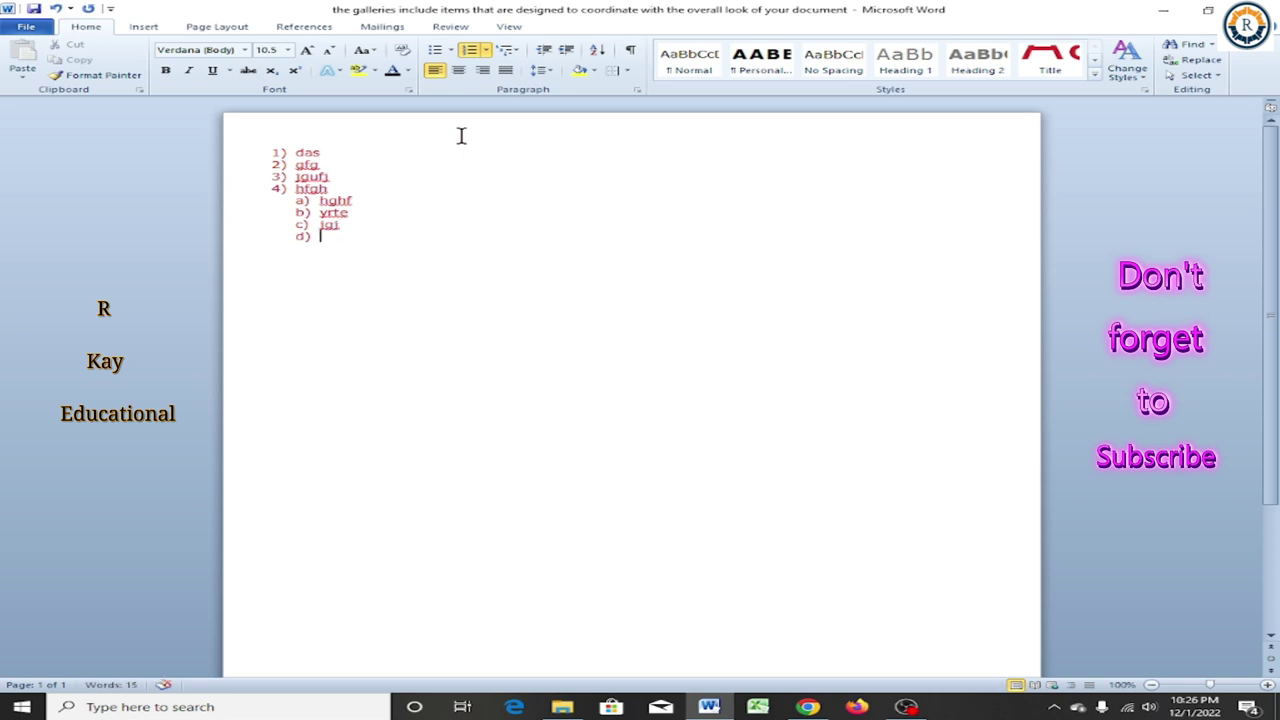
# Demote the empty item to the roman level and add i) hfd, ii) iyu, iii) iyu.
pyautogui.click(512, 50)
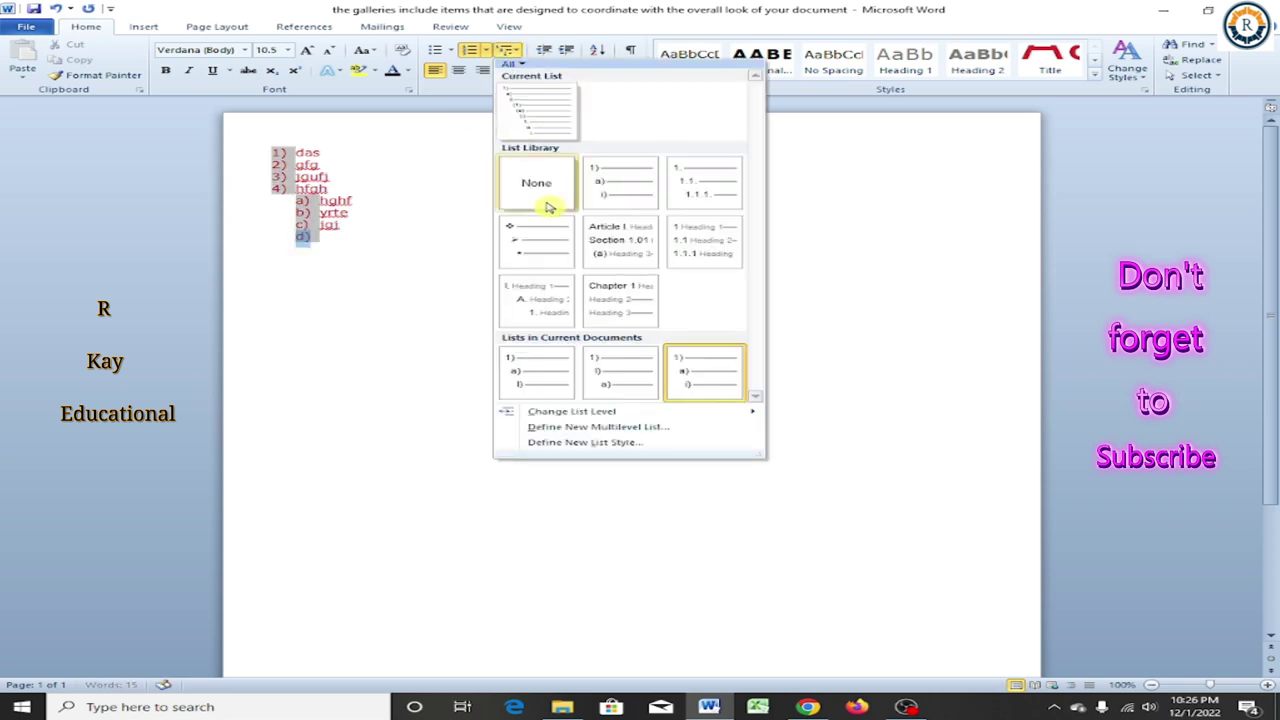
pyautogui.moveTo(585, 415)
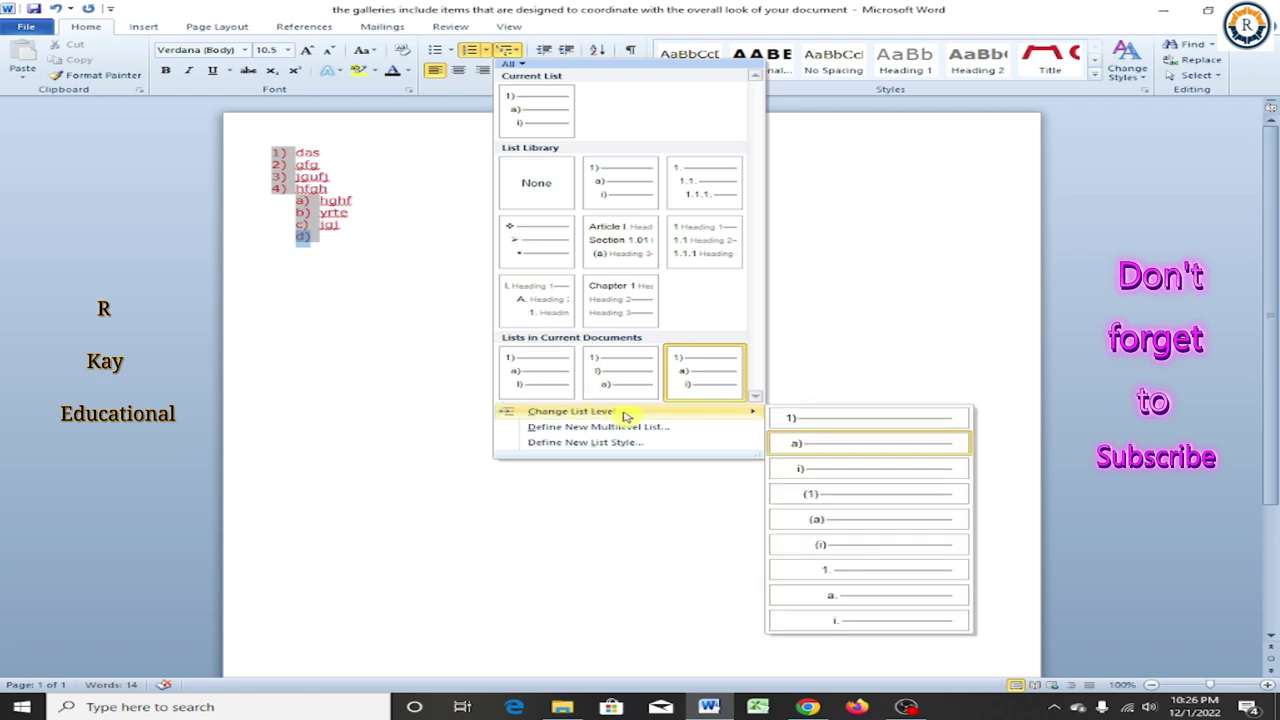
pyautogui.click(815, 475)
pyautogui.write('hfd')
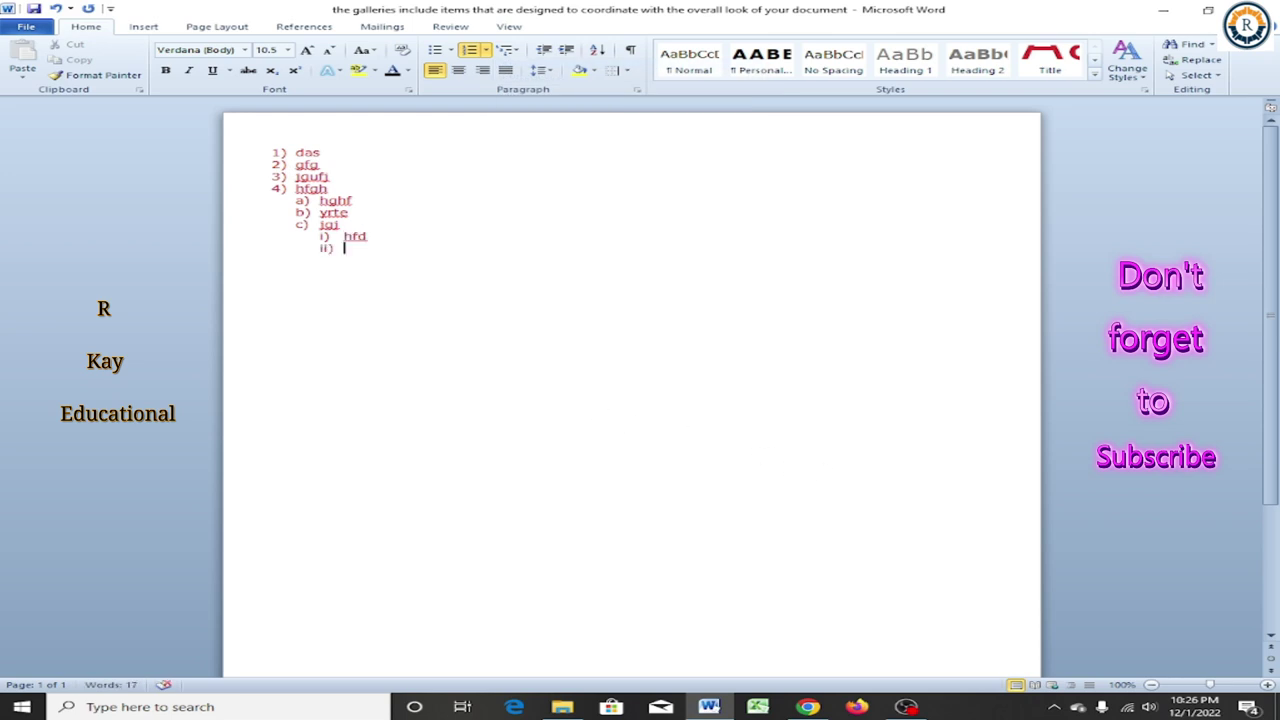
pyautogui.write('iyu')
pyautogui.press('Return')
pyautogui.write('iyu')
pyautogui.press('Return')
# Promote back to the top level and add items 5) dfyd, 6) urts, 7) vc.
pyautogui.click(510, 50)
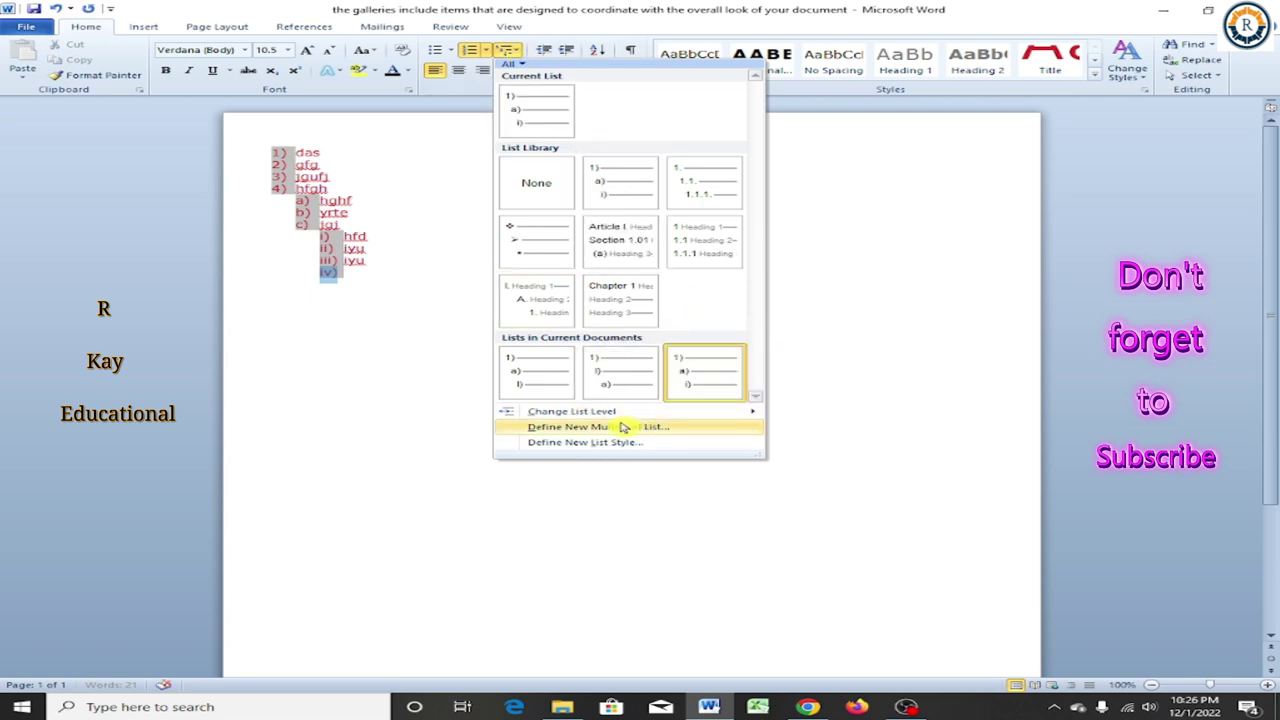
pyautogui.moveTo(608, 414)
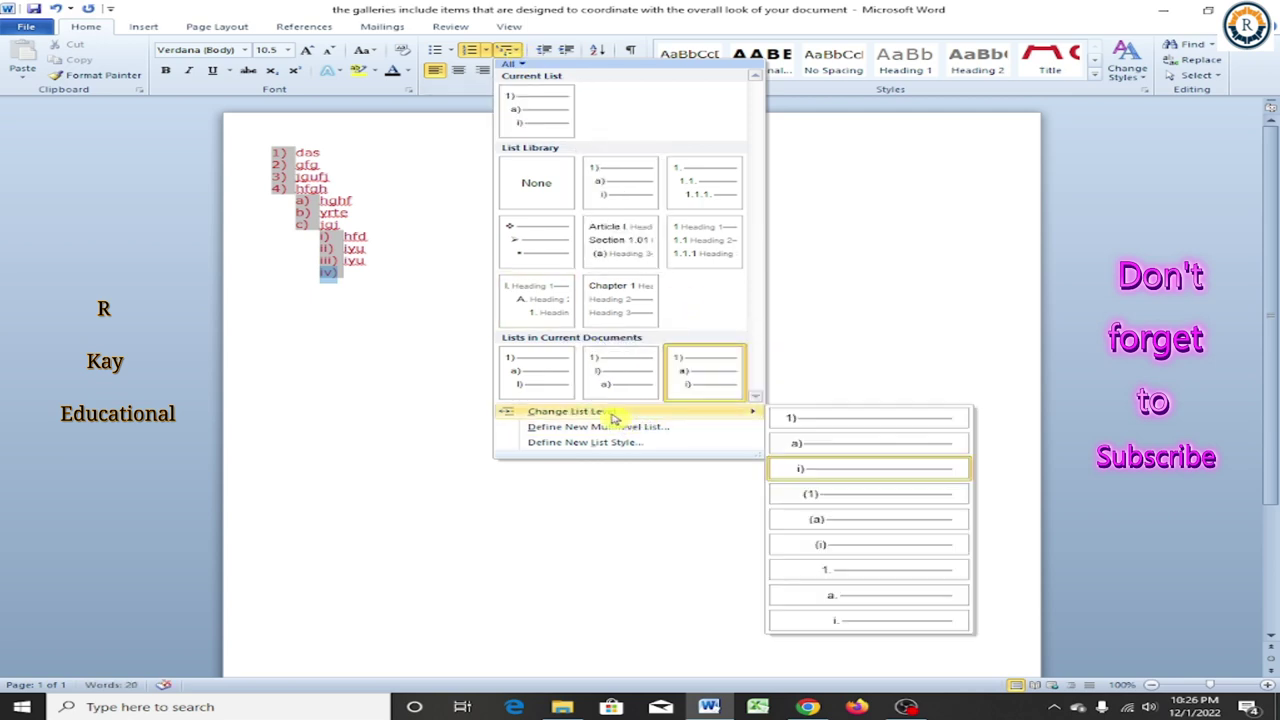
pyautogui.click(818, 420)
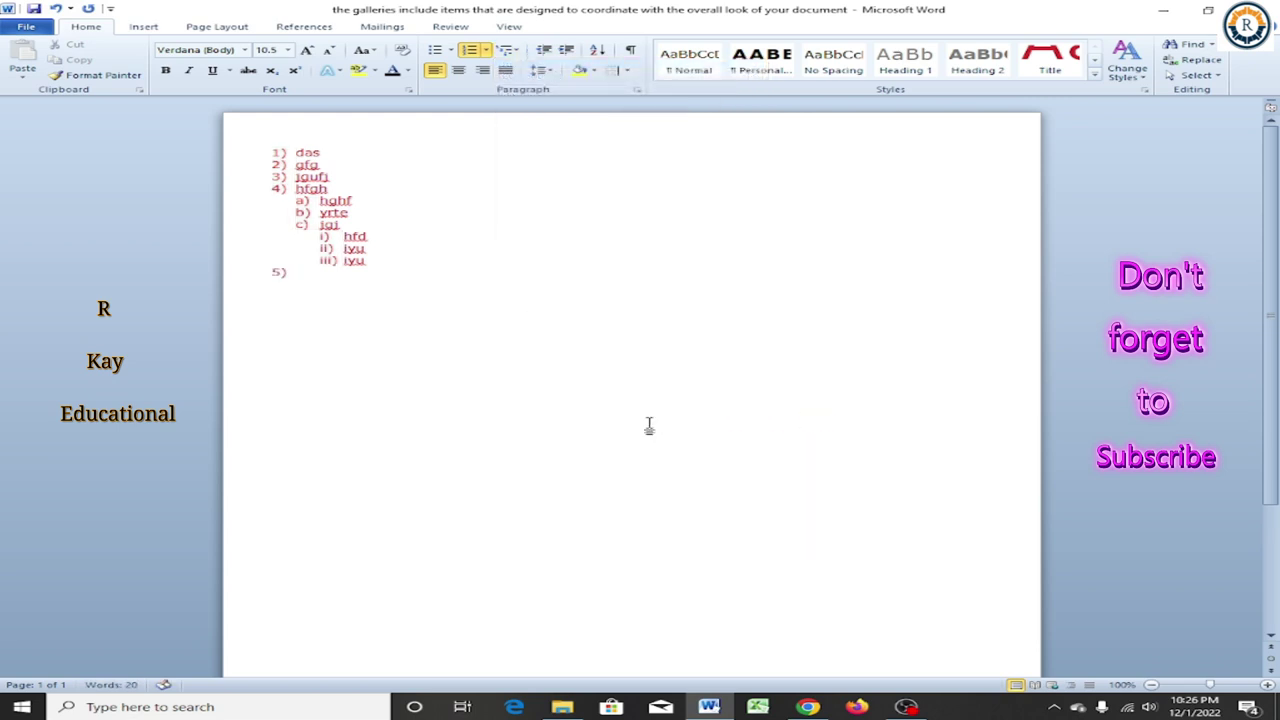
pyautogui.write('dfyd')
pyautogui.press('Return')
pyautogui.write('urts')
pyautogui.press('Return')
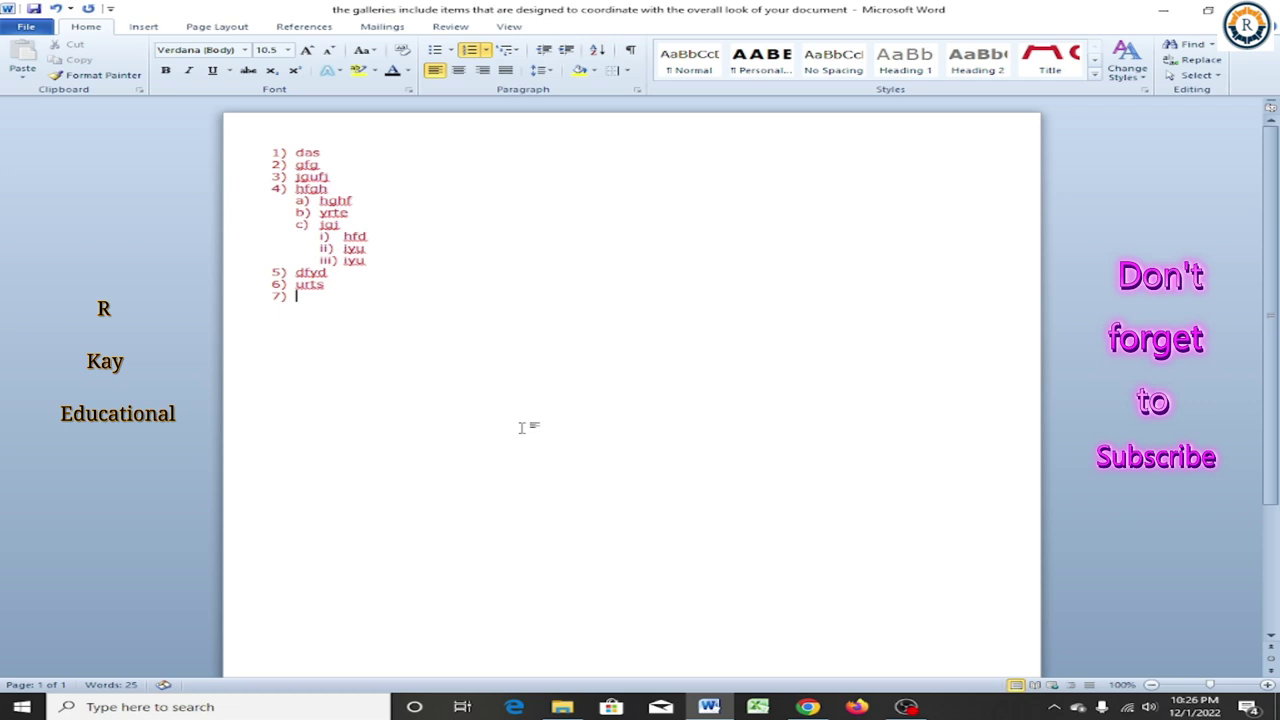
pyautogui.write('vc')
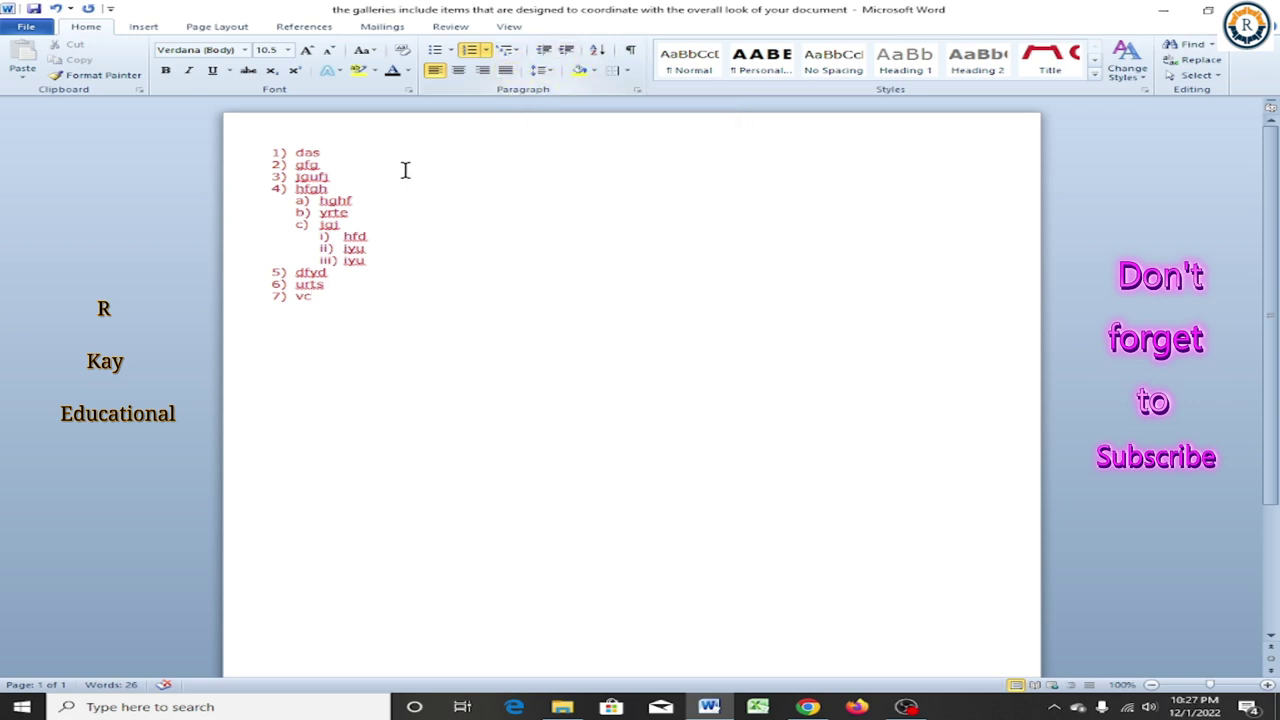
pyautogui.click(266, 148)
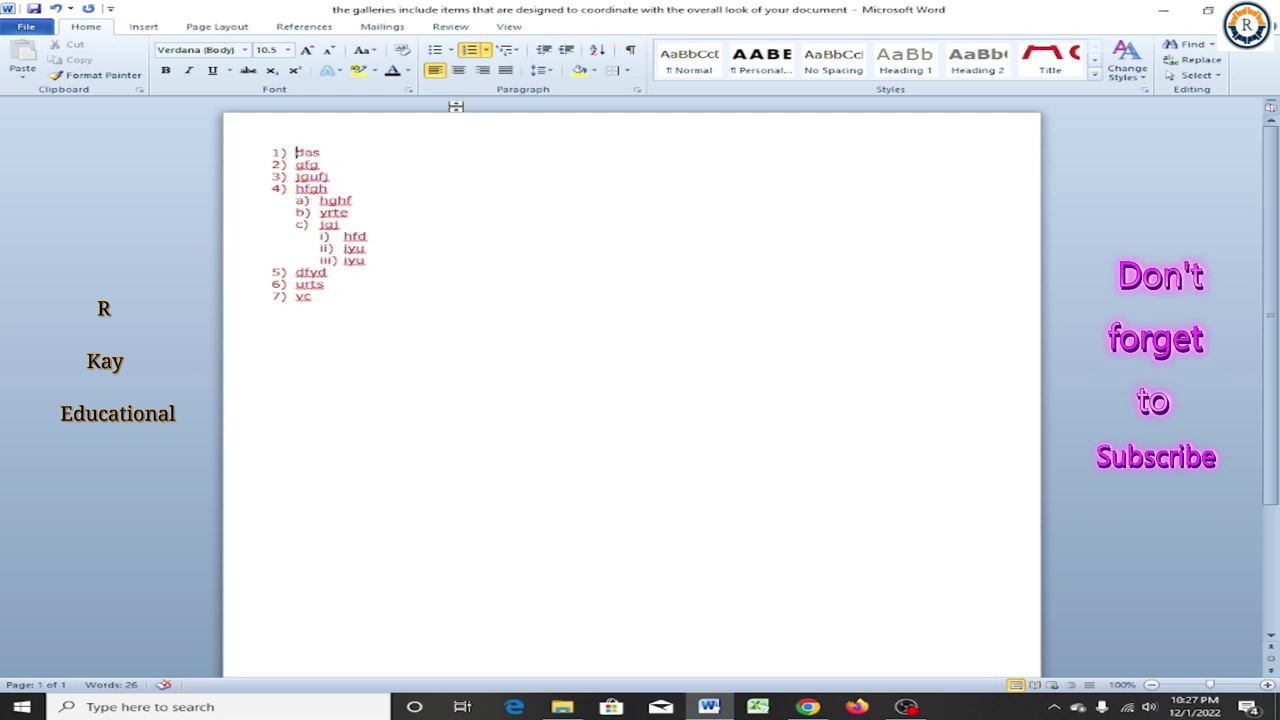
pyautogui.hotkey('ctrl', 'a')
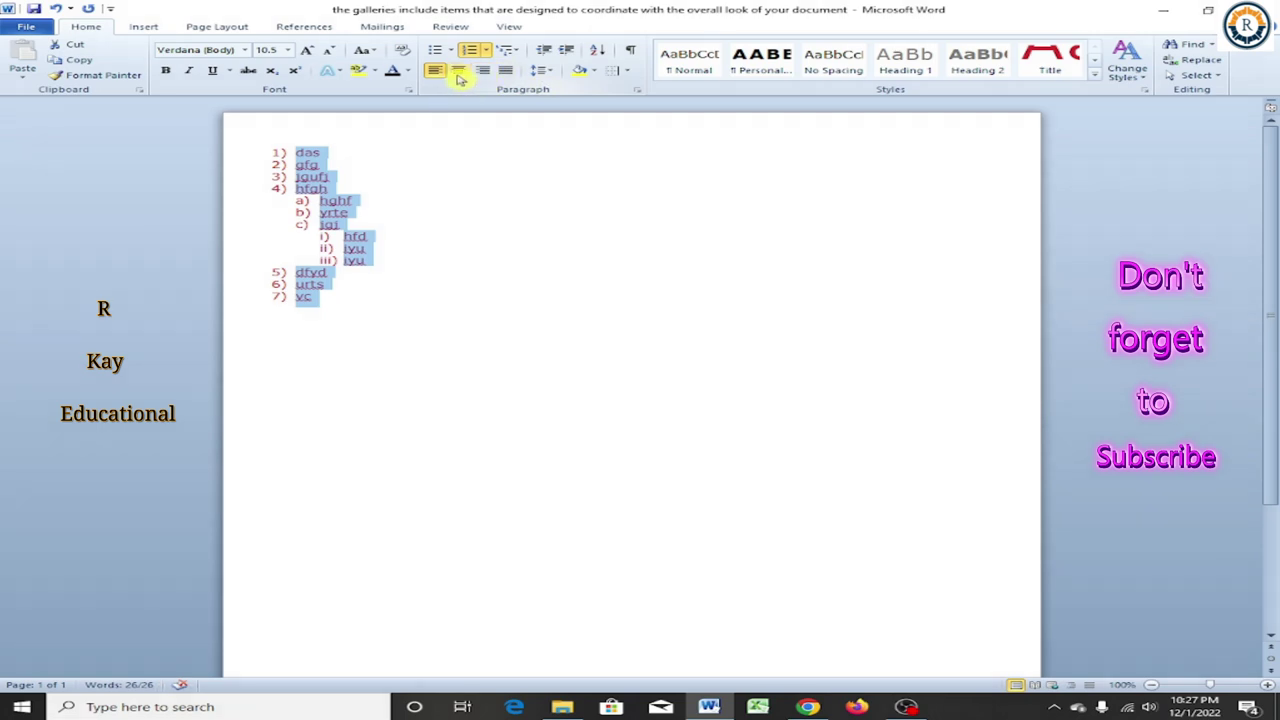
pyautogui.click(459, 72)
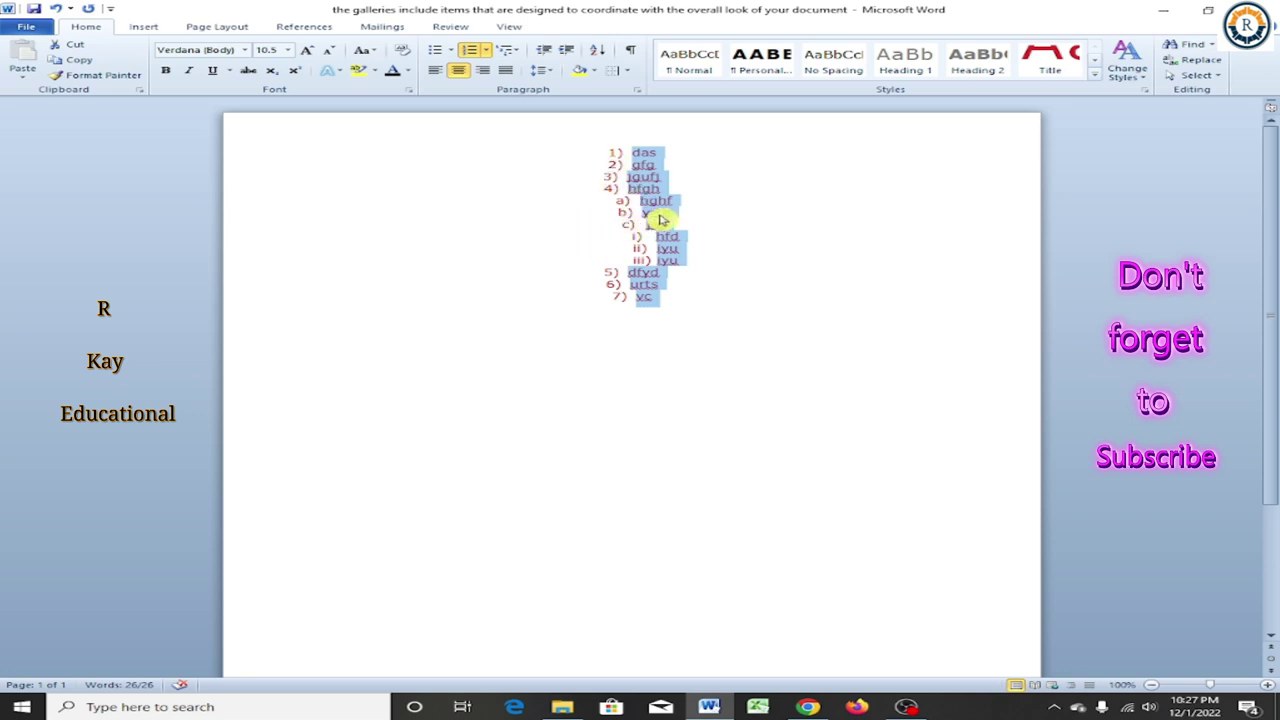
pyautogui.hotkey('ctrl', 'l')
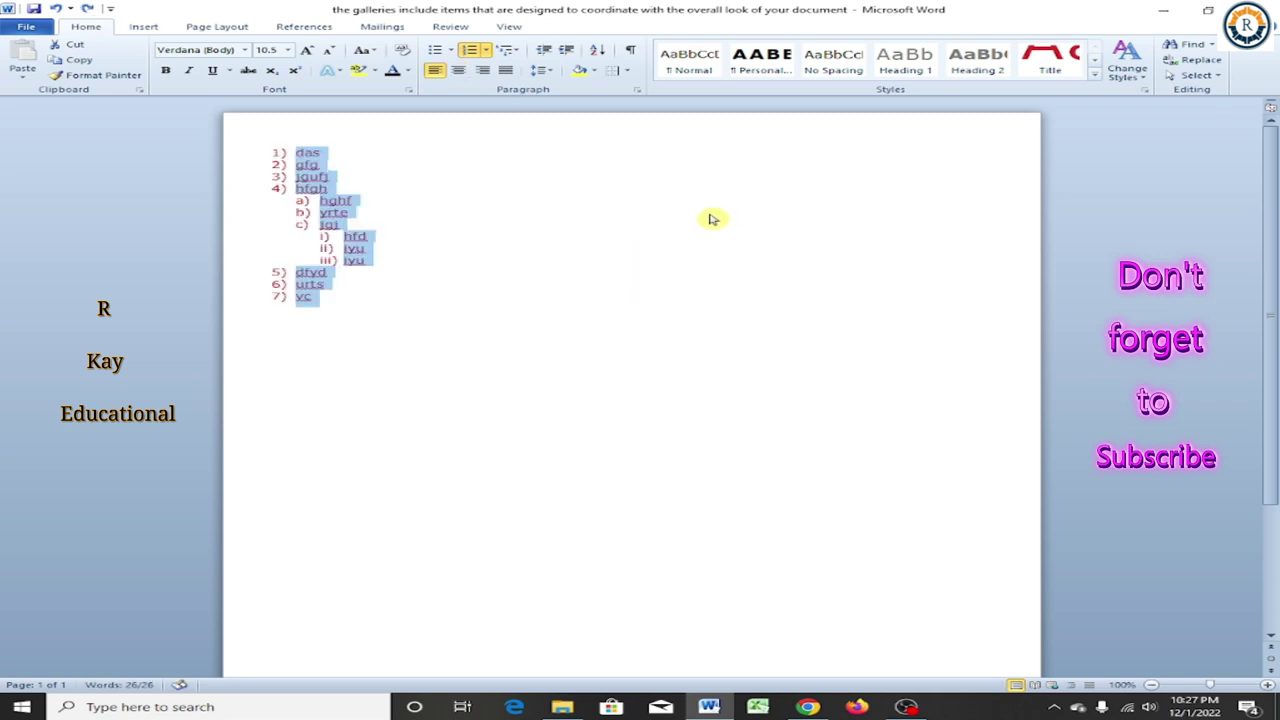
# Increase the whole list's indent six times, pushing it to the right.
pyautogui.click(567, 52)
pyautogui.click(567, 52)
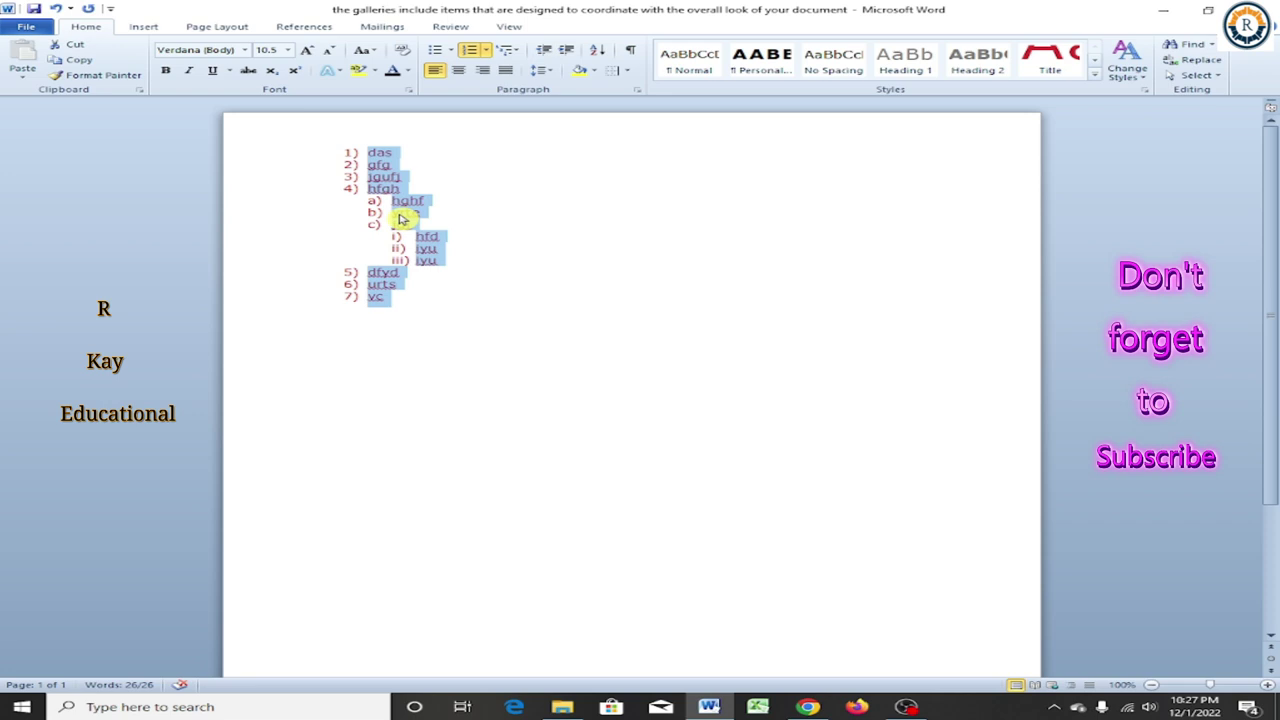
pyautogui.click(567, 52)
pyautogui.click(567, 52)
pyautogui.click(567, 52)
pyautogui.click(566, 52)
pyautogui.click(566, 52)
pyautogui.click(565, 53)
pyautogui.click(565, 53)
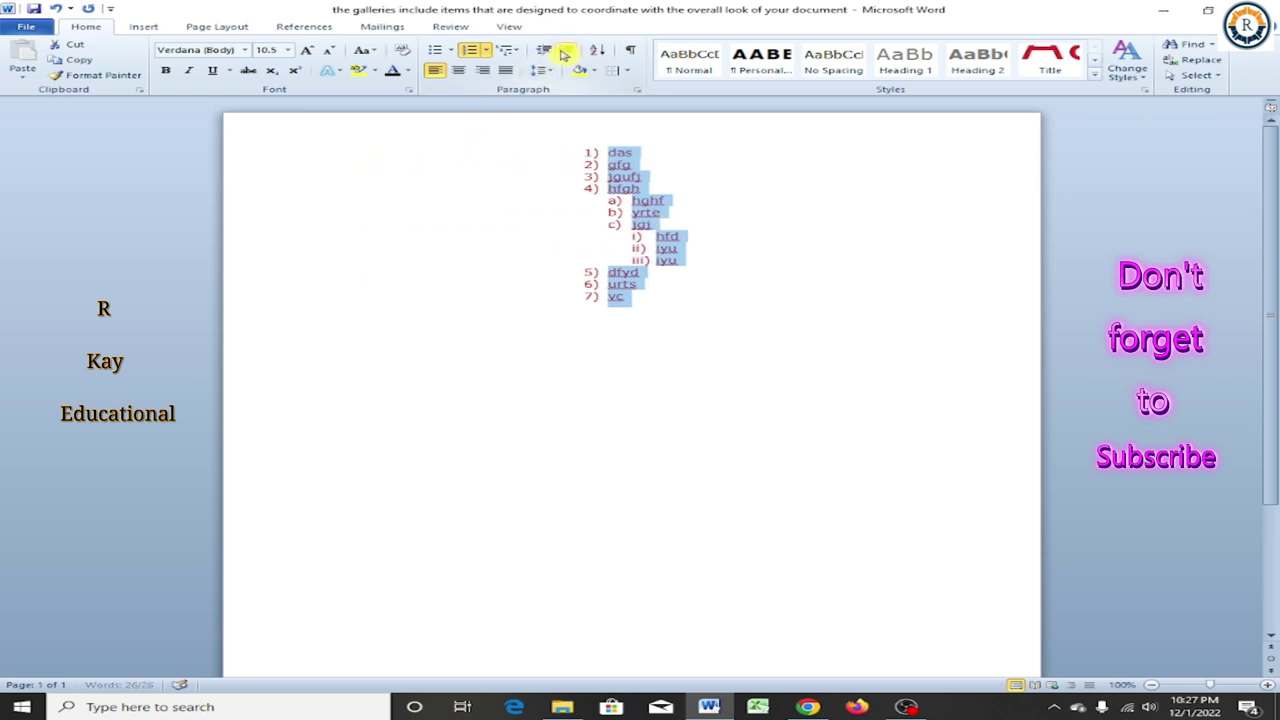
# Decrease the indent back to the left margin, then delete the entire list.
pyautogui.click(545, 54)
pyautogui.click(545, 55)
pyautogui.click(545, 55)
pyautogui.click(546, 56)
pyautogui.click(546, 56)
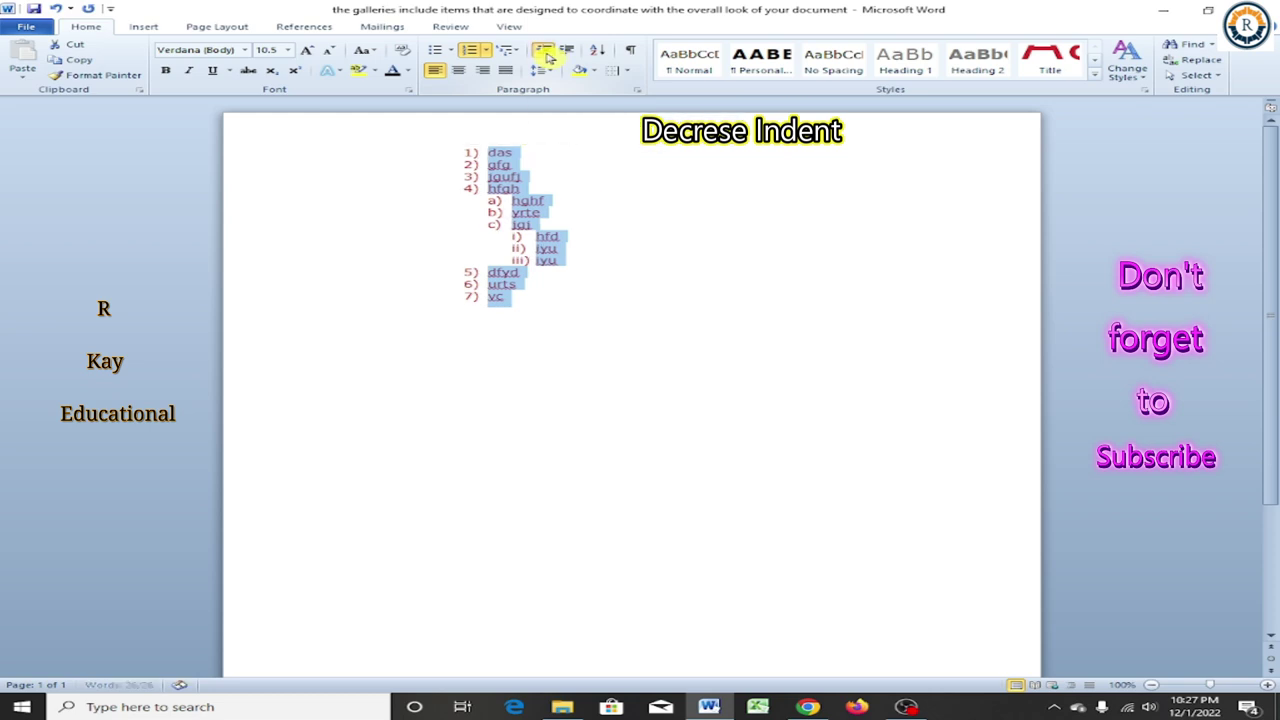
pyautogui.click(545, 55)
pyautogui.click(545, 55)
pyautogui.click(545, 55)
pyautogui.click(545, 55)
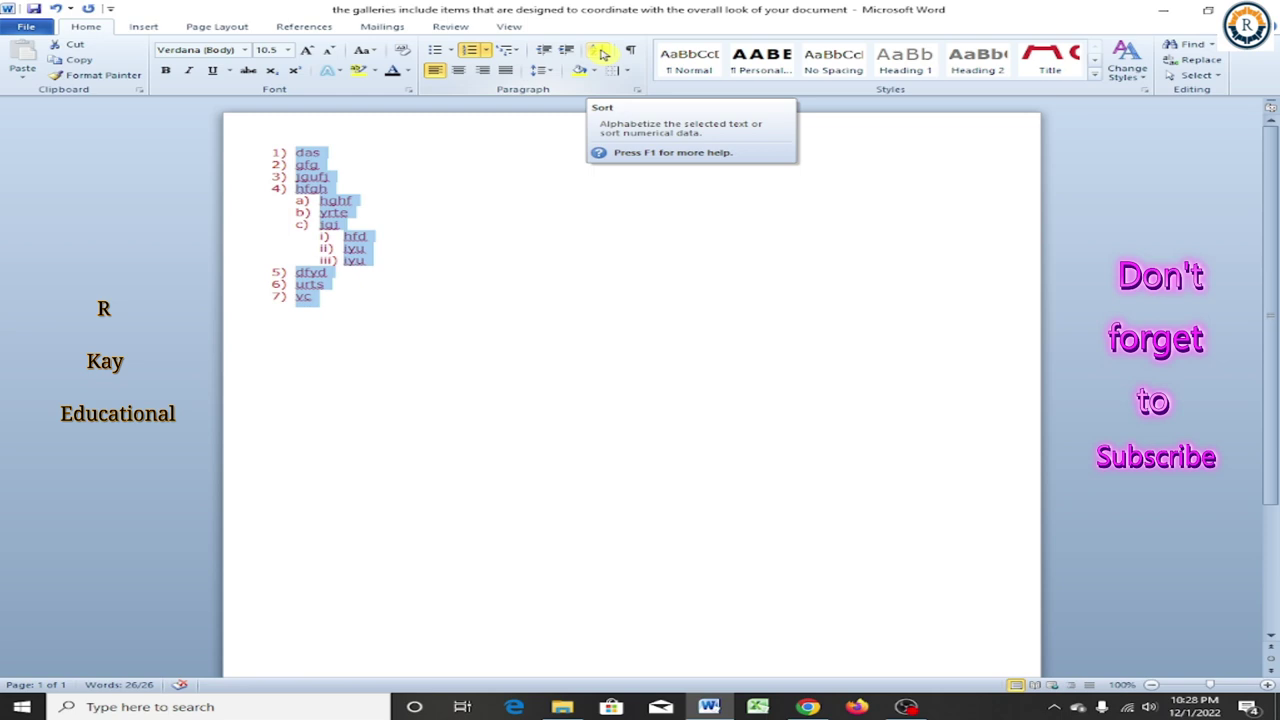
pyautogui.press('Delete')
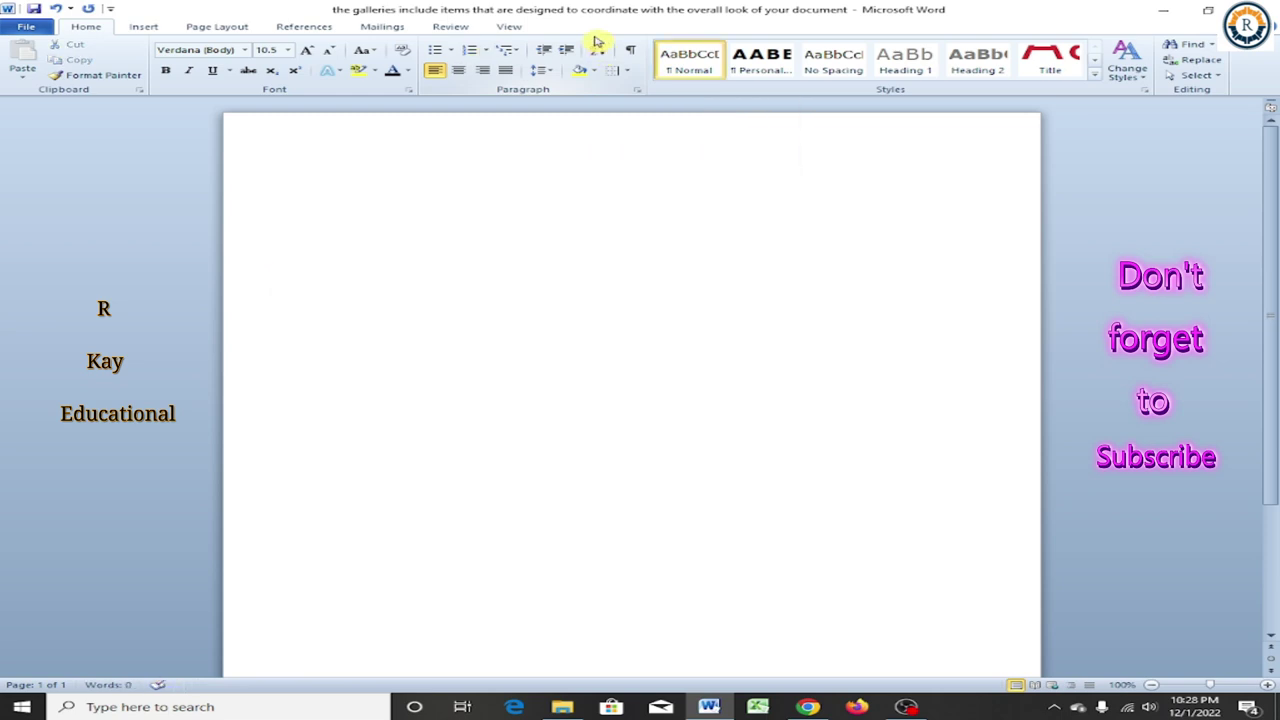
# Type five short words on separate lines, starting with das.
pyautogui.write('das')
pyautogui.press('Return')
pyautogui.write('asd')
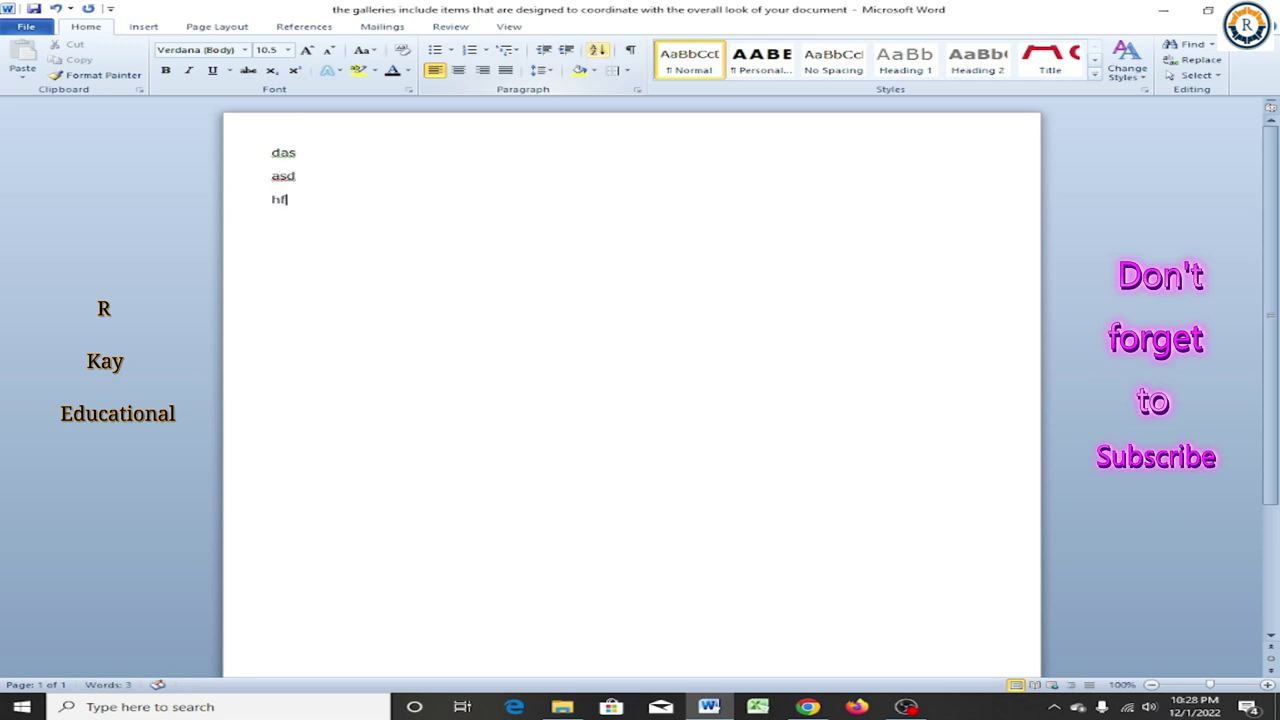
pyautogui.write('hg')
pyautogui.write('r')
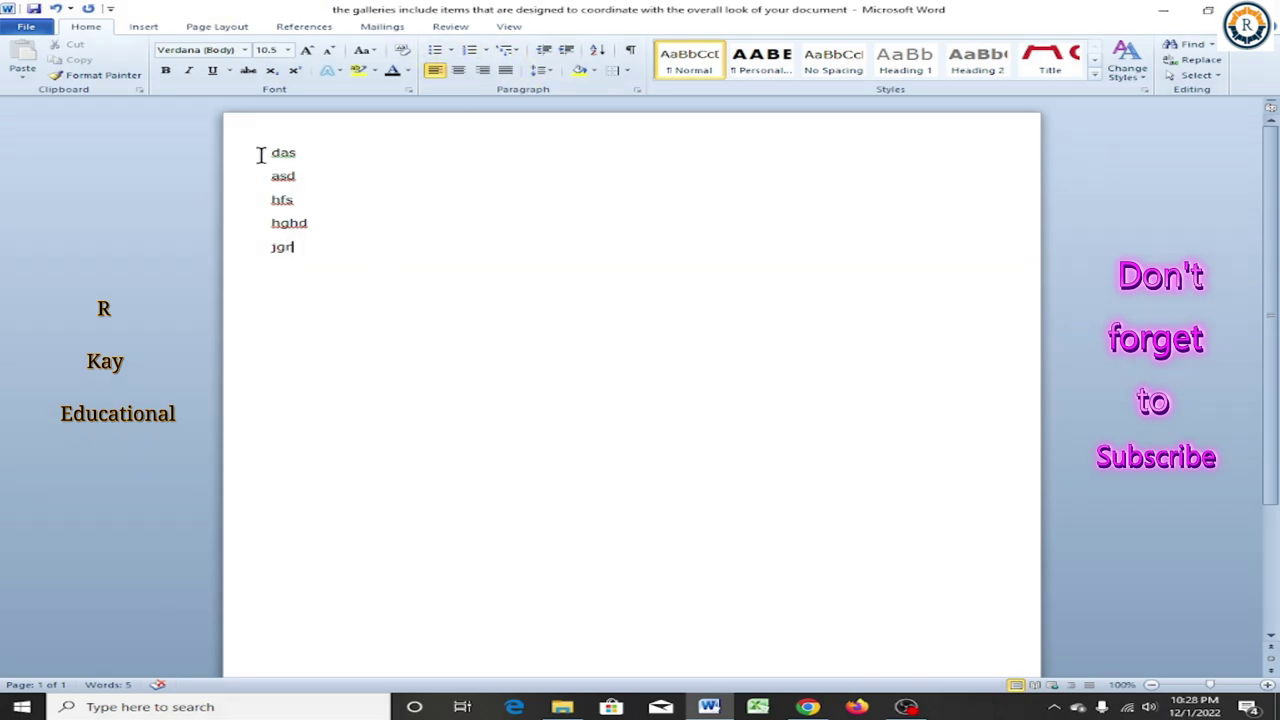
# Sort the five lines as text paragraphs in ascending order.
pyautogui.moveTo(267, 149); pyautogui.dragTo(337, 246)
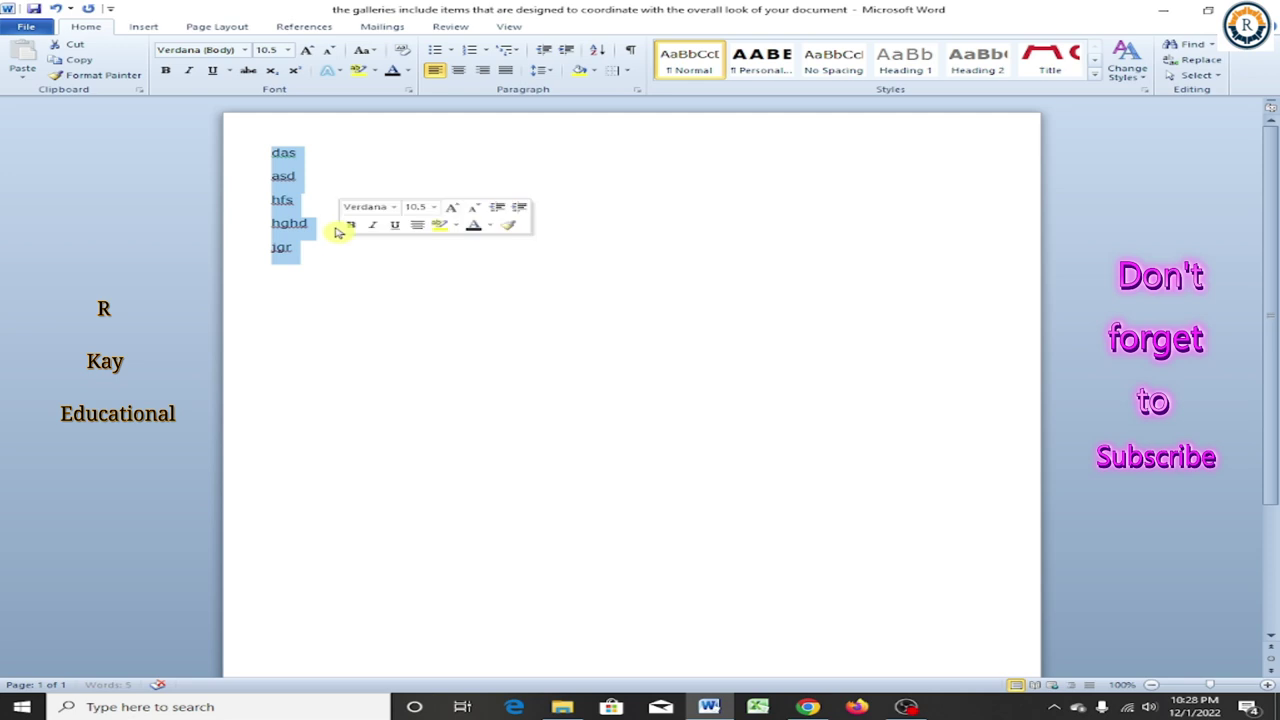
pyautogui.click(601, 51)
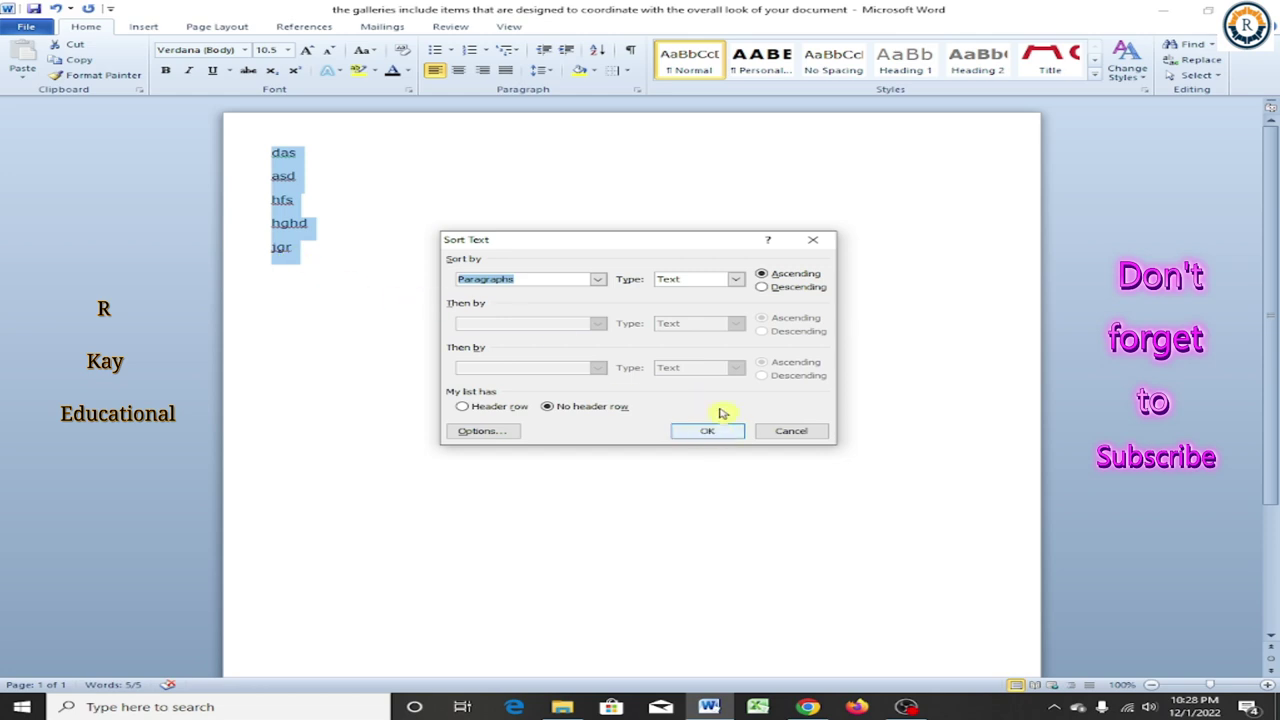
pyautogui.click(697, 440)
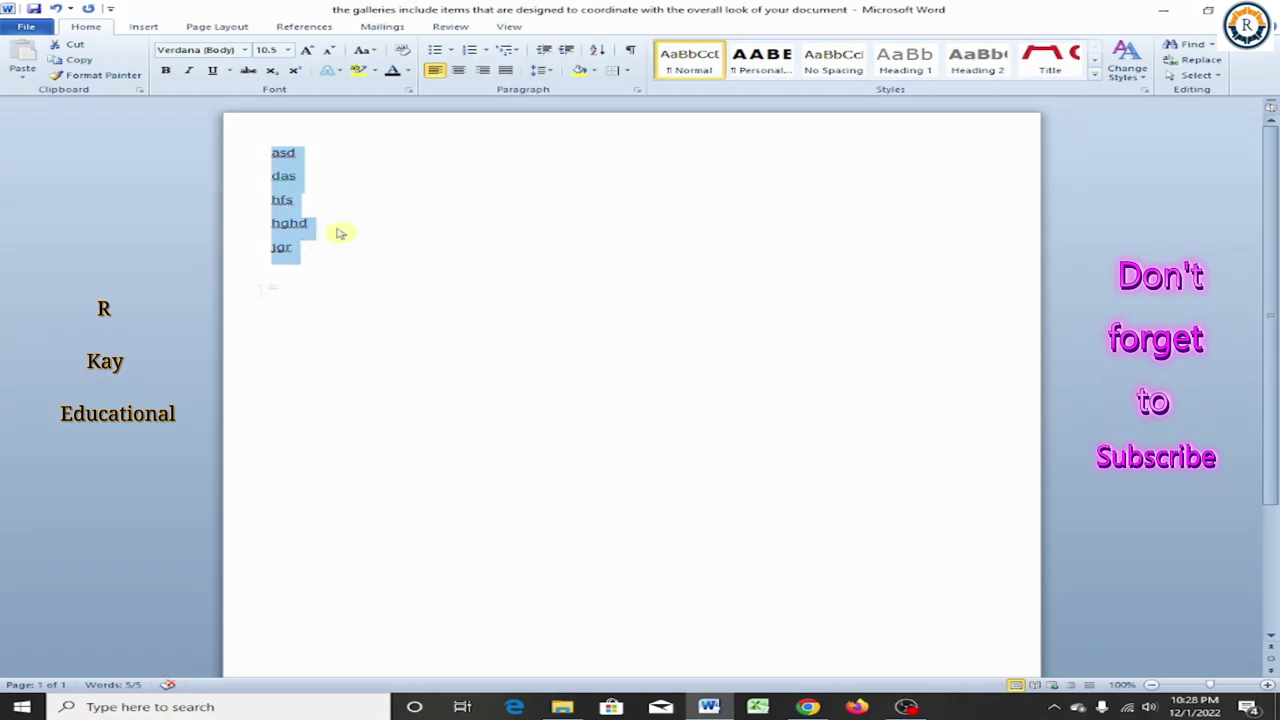
# Select the four numbers and sort them ascending, then descending to 8785, 277, 145, 54.
pyautogui.write('145')
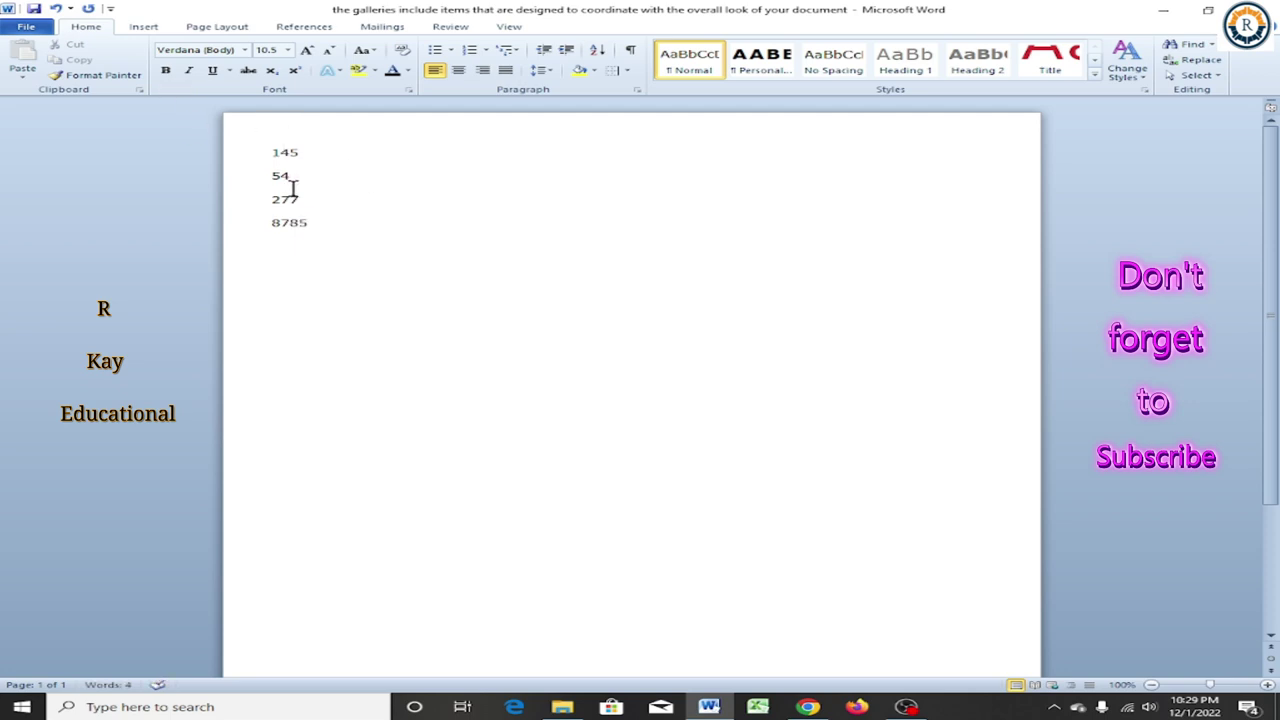
pyautogui.hotkey('ctrl', 'a')
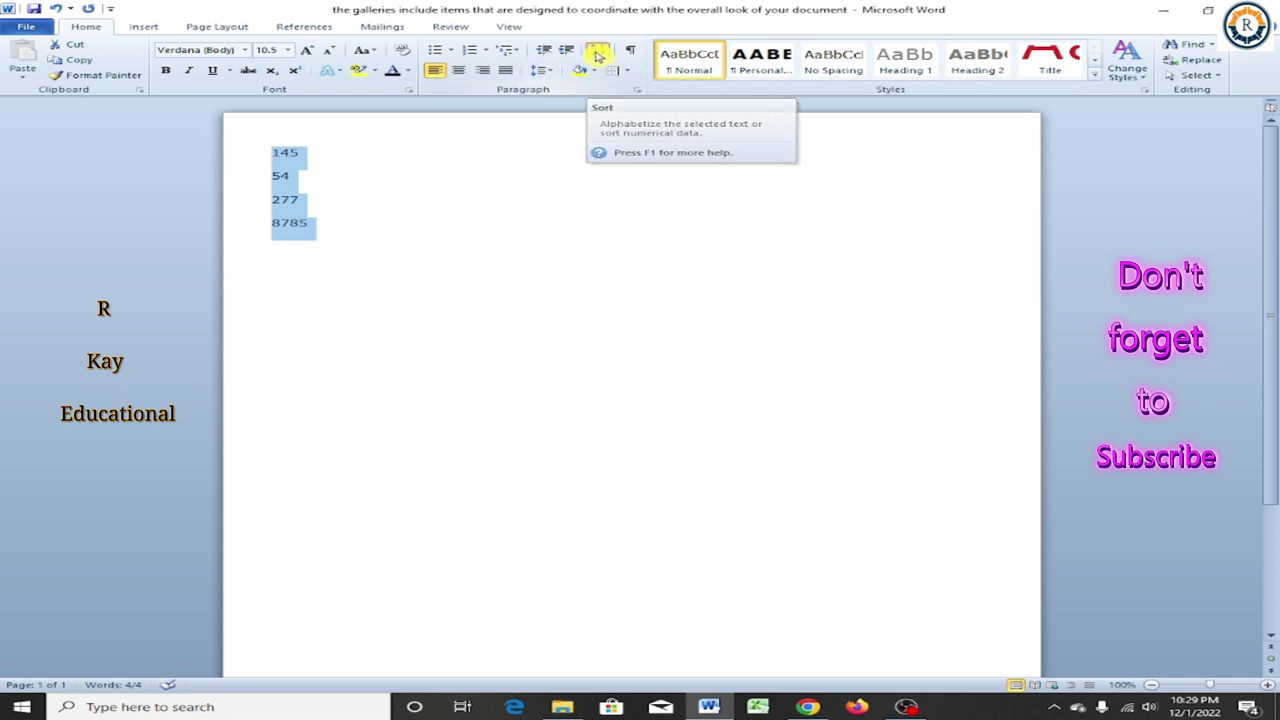
pyautogui.click(597, 55)
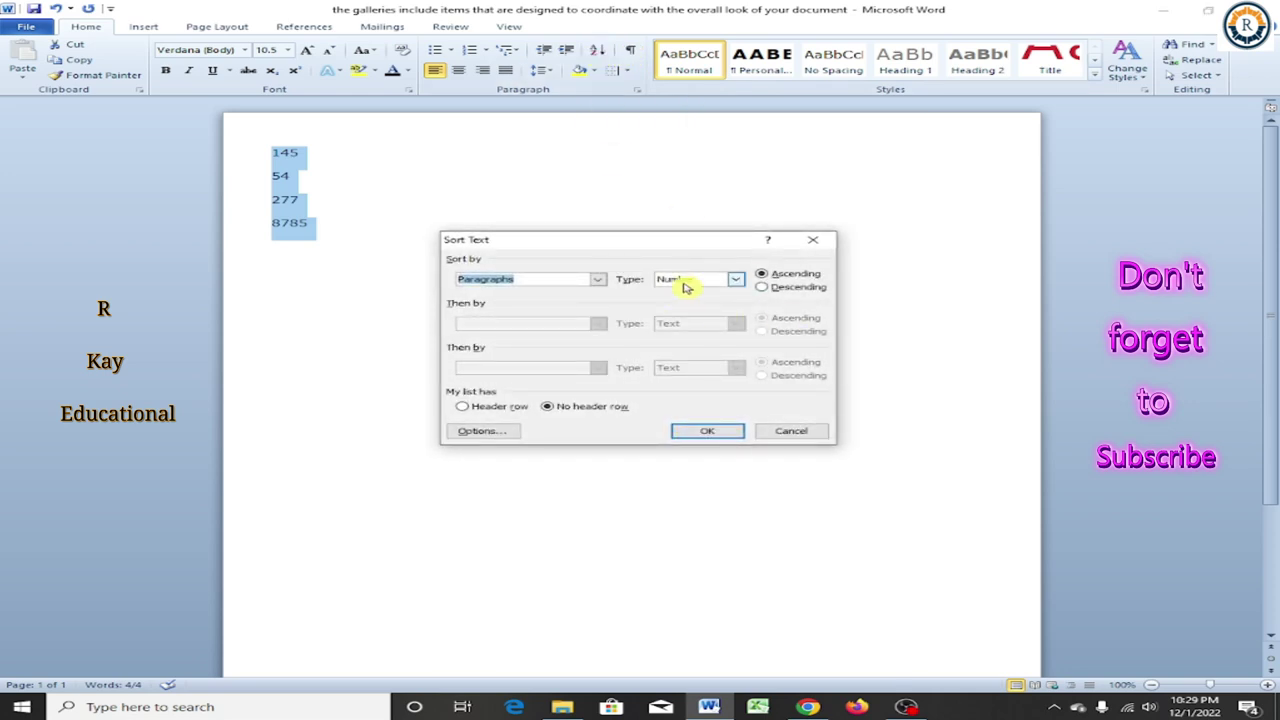
pyautogui.click(712, 433)
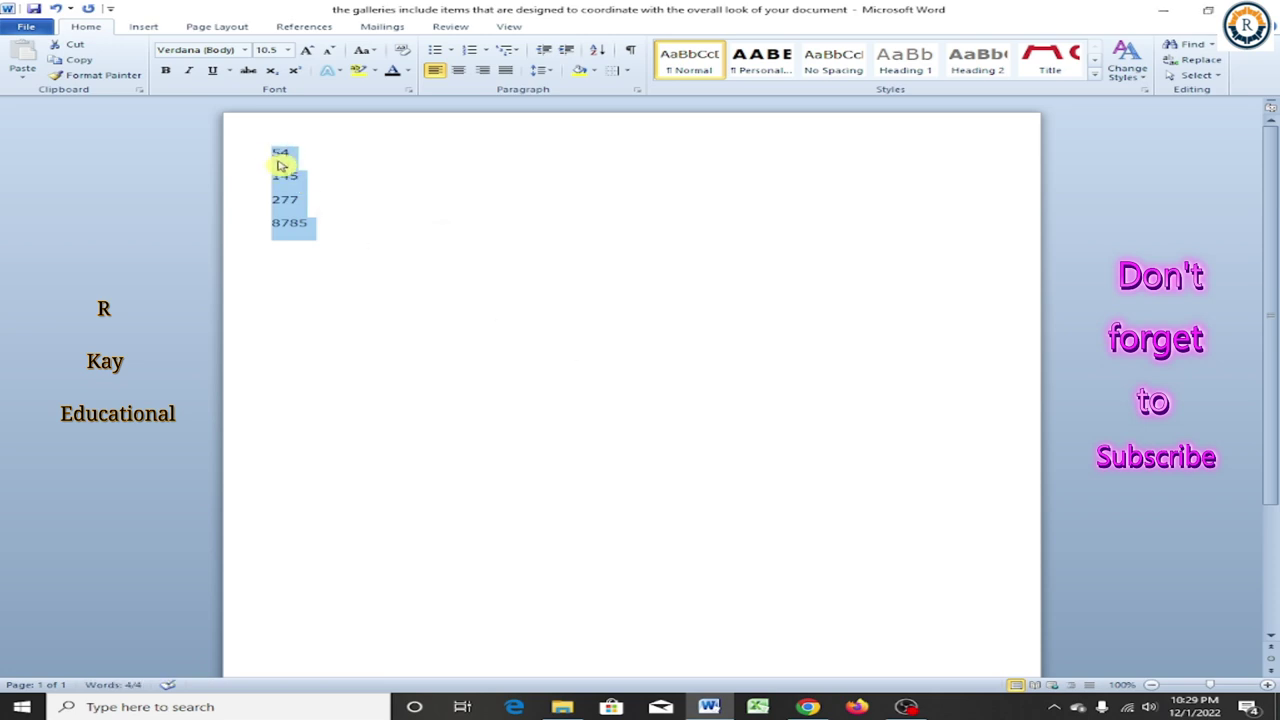
pyautogui.click(600, 52)
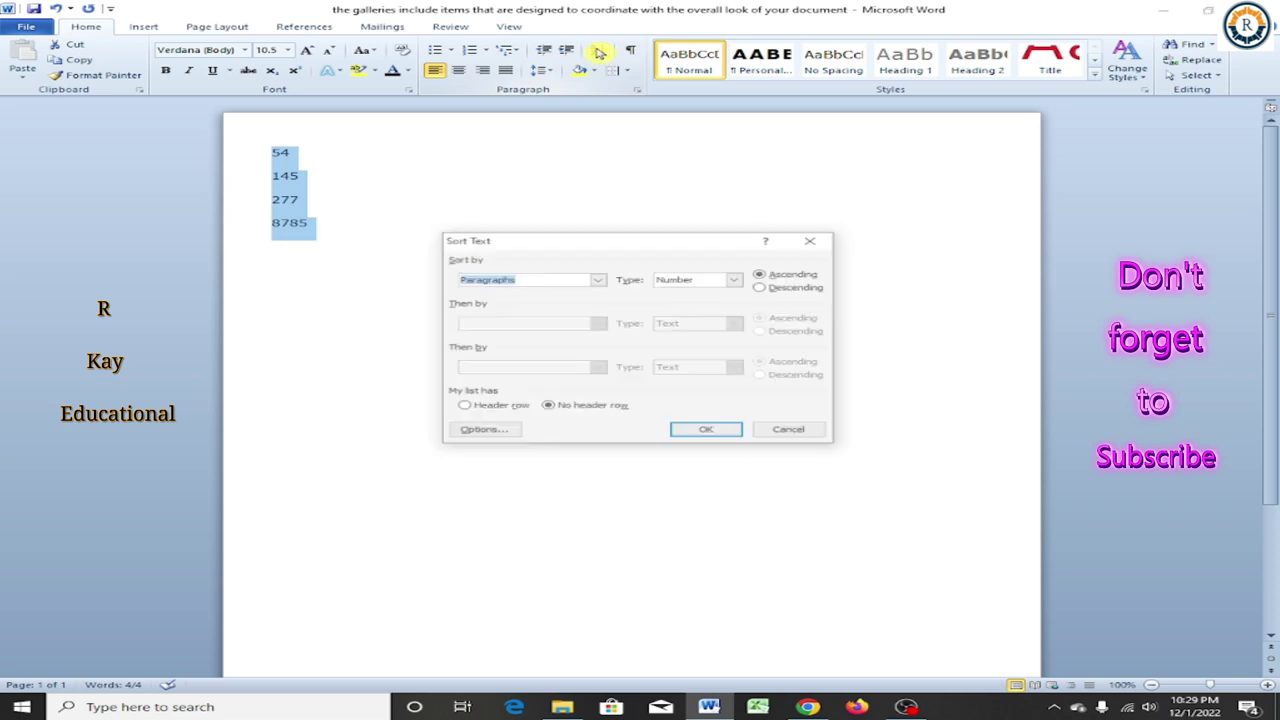
pyautogui.click(776, 289)
pyautogui.click(707, 431)
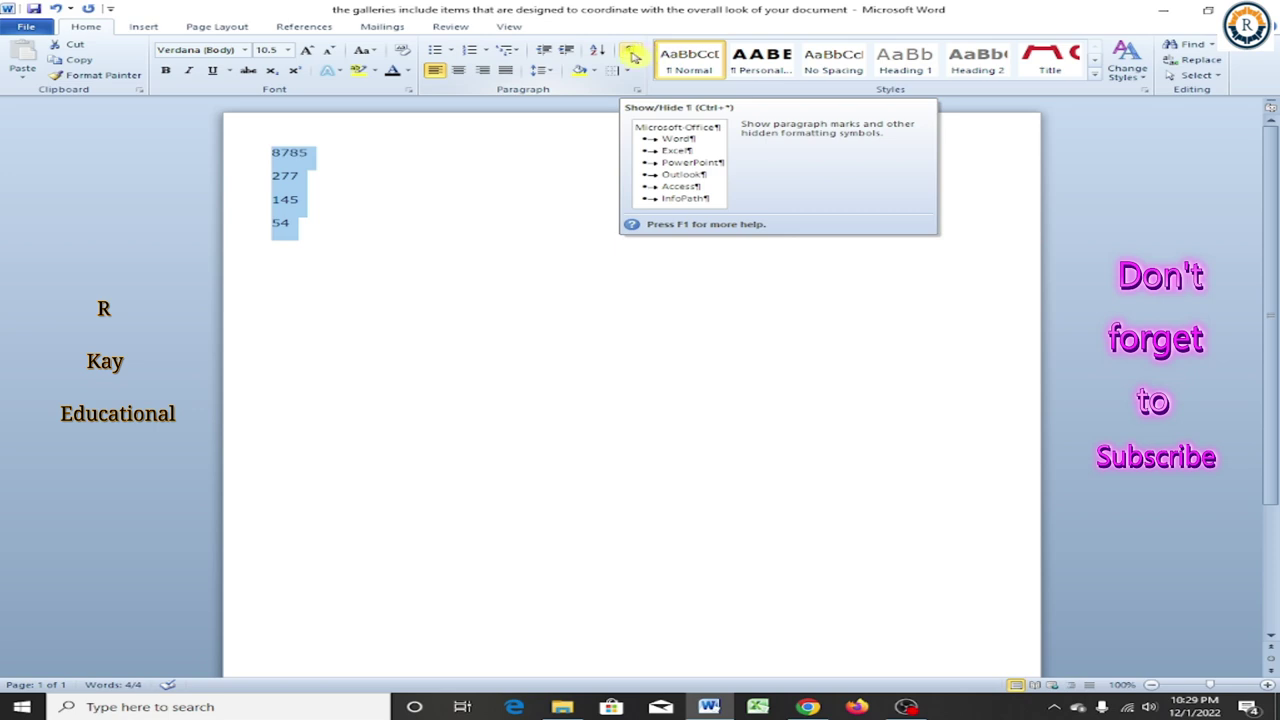
# Delete the sorted numbers and generate sample paragraphs with =rand().
pyautogui.press('Delete')
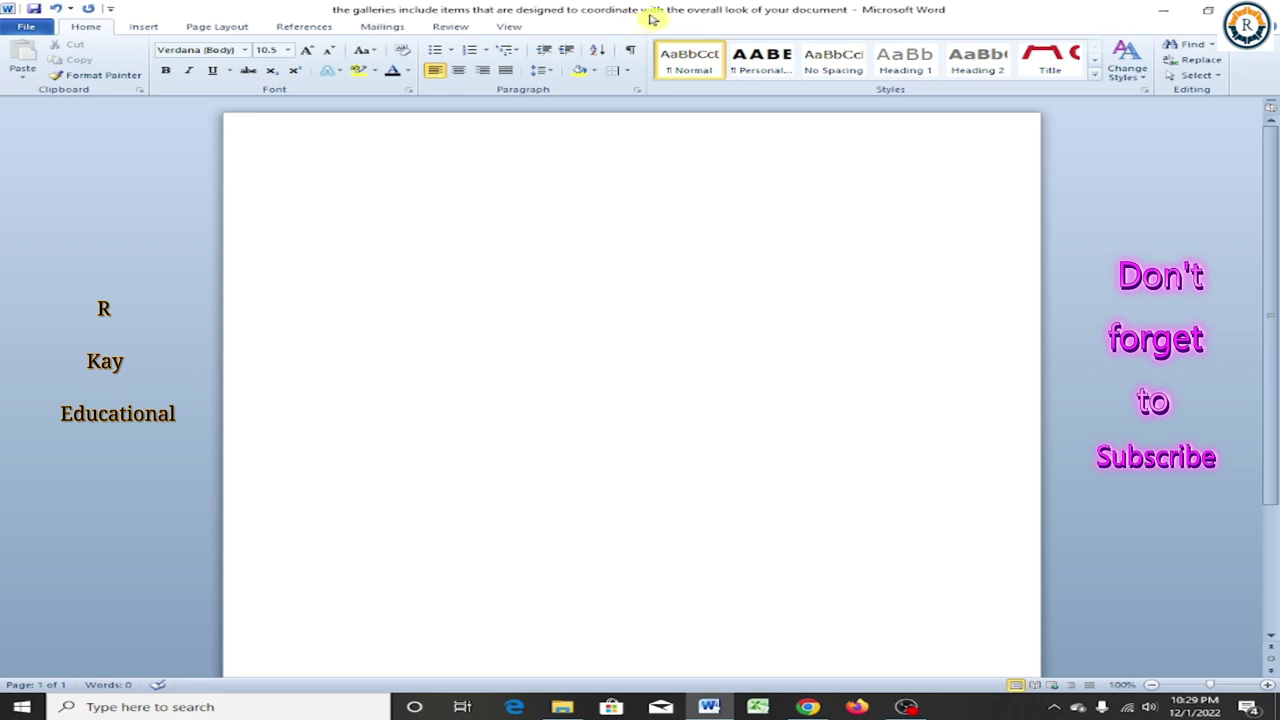
pyautogui.write('=rand')
pyautogui.write('(')
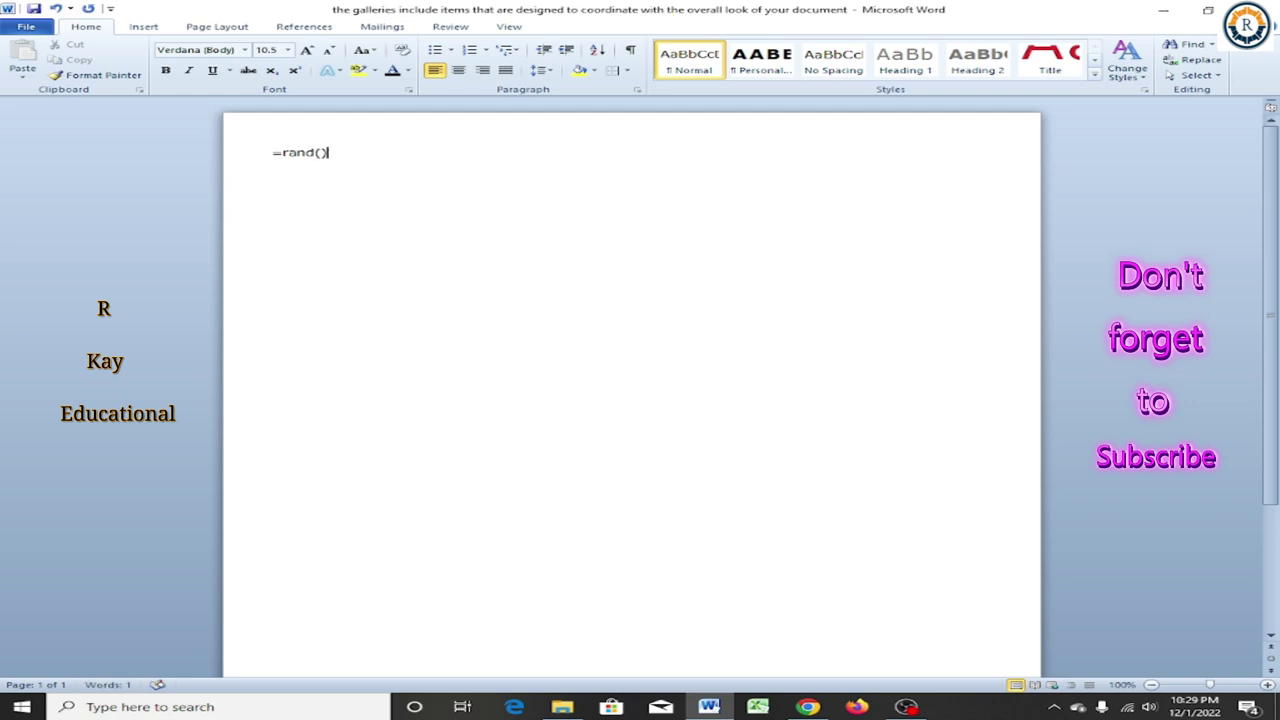
pyautogui.press('Return')
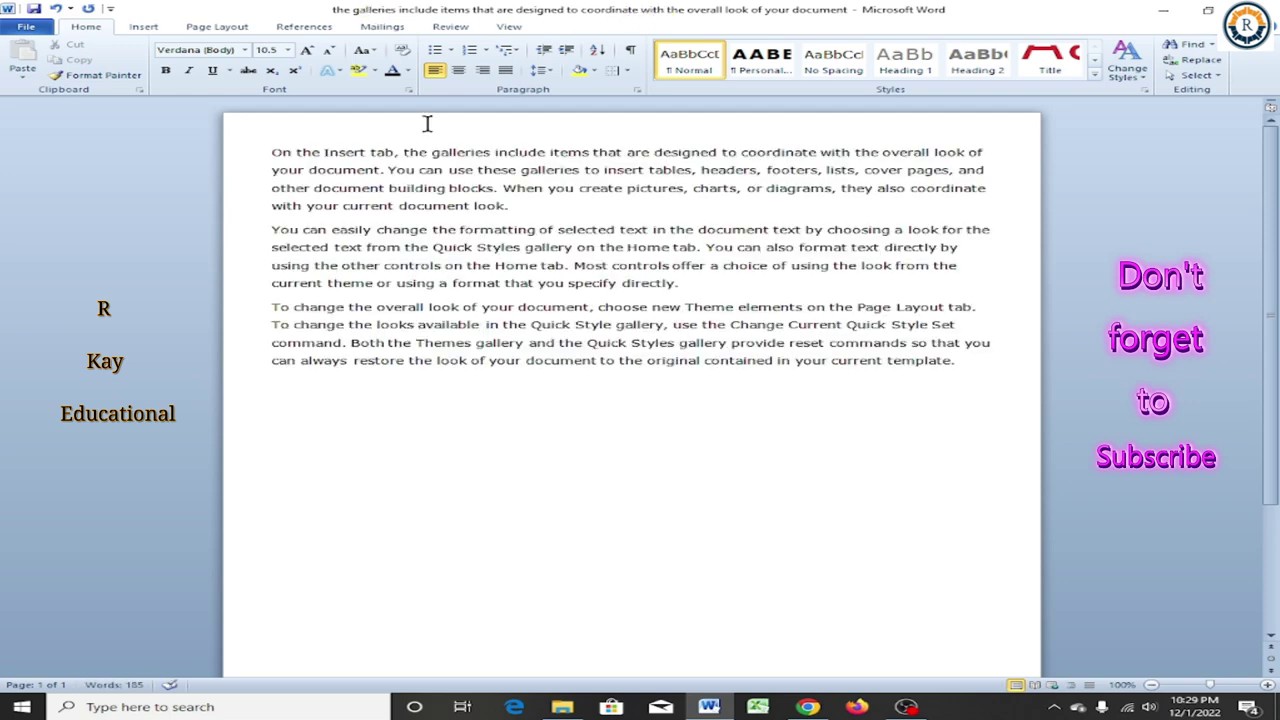
# Show formatting marks and select the opening line 'On the Insert tab'.
pyautogui.moveTo(275, 152)
pyautogui.mouseDown()
pyautogui.moveTo(900, 366)
pyautogui.moveTo(956, 364)
pyautogui.mouseUp()
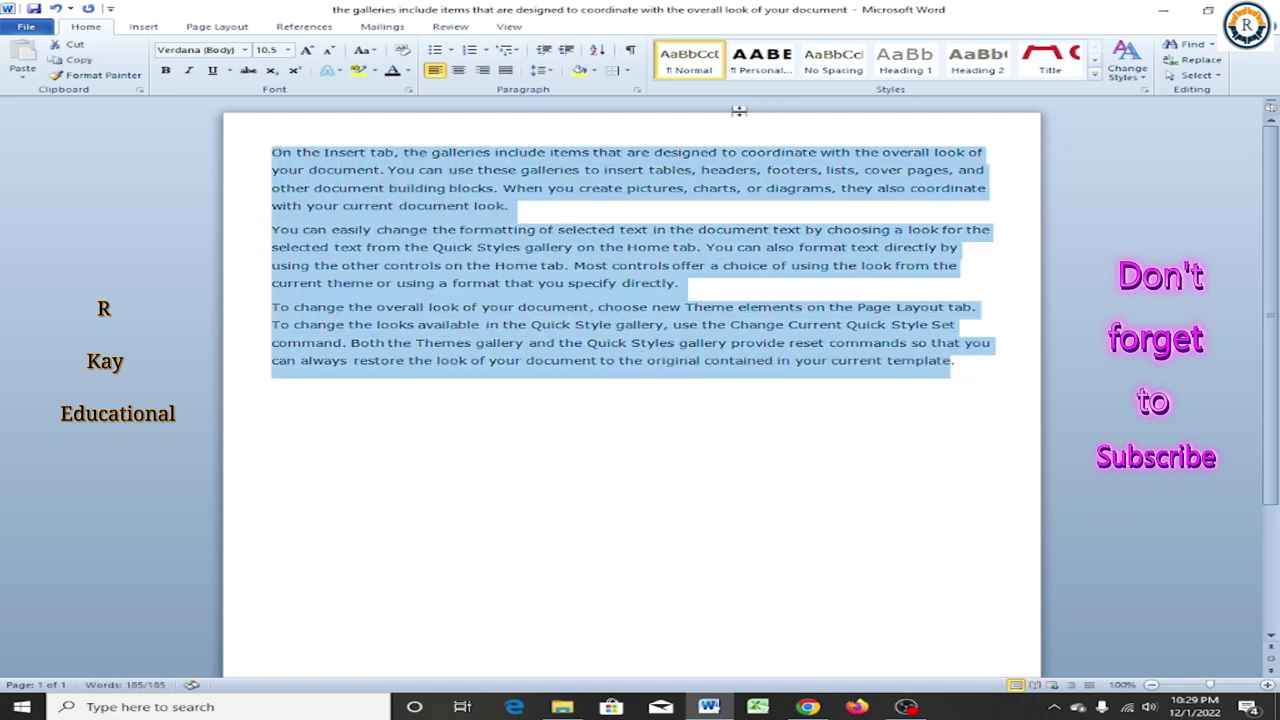
pyautogui.click(630, 52)
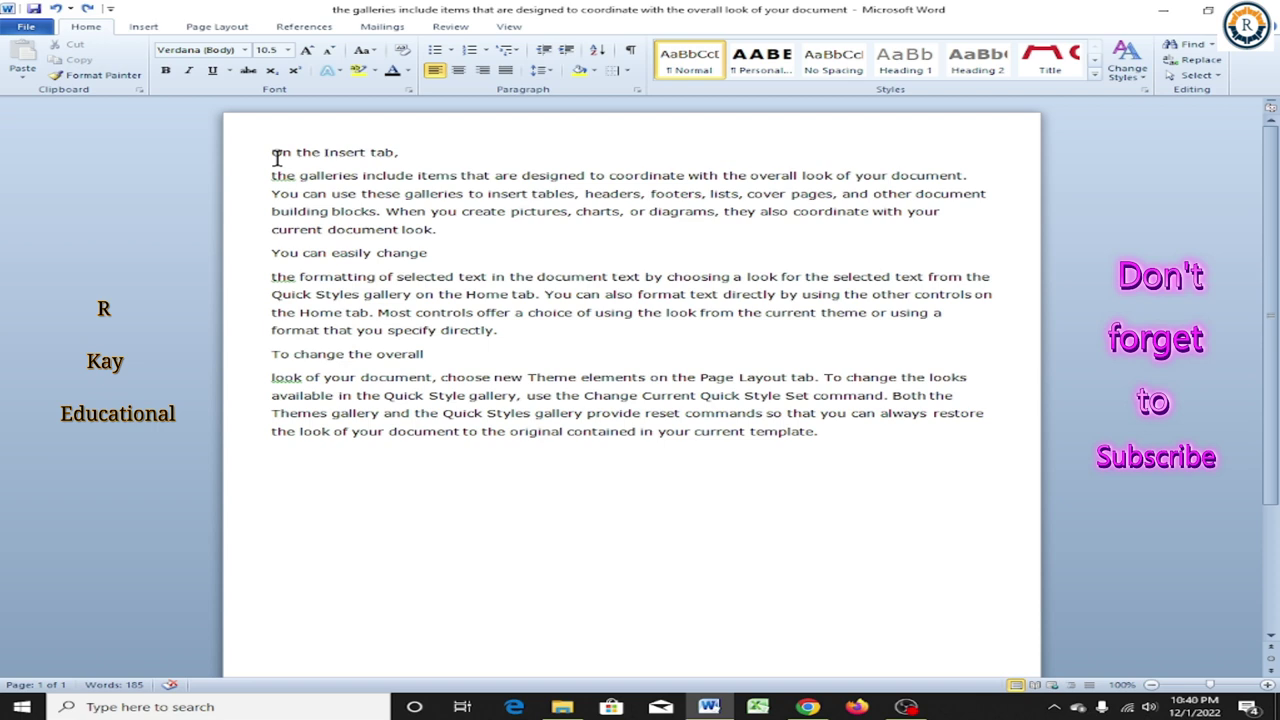
pyautogui.moveTo(274, 152); pyautogui.dragTo(395, 152)
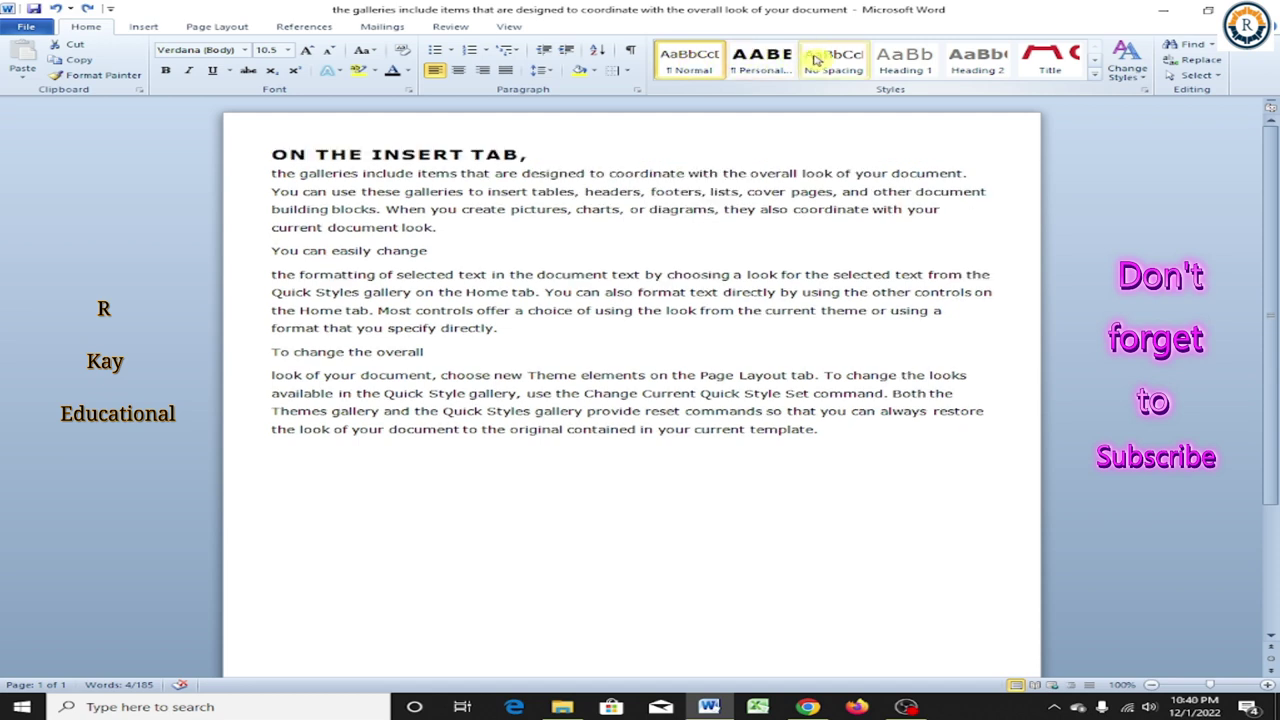
# Apply Heading 1 to 'On the Insert tab,', 'You can easily change' and 'To change the overall'.
pyautogui.click(902, 62)
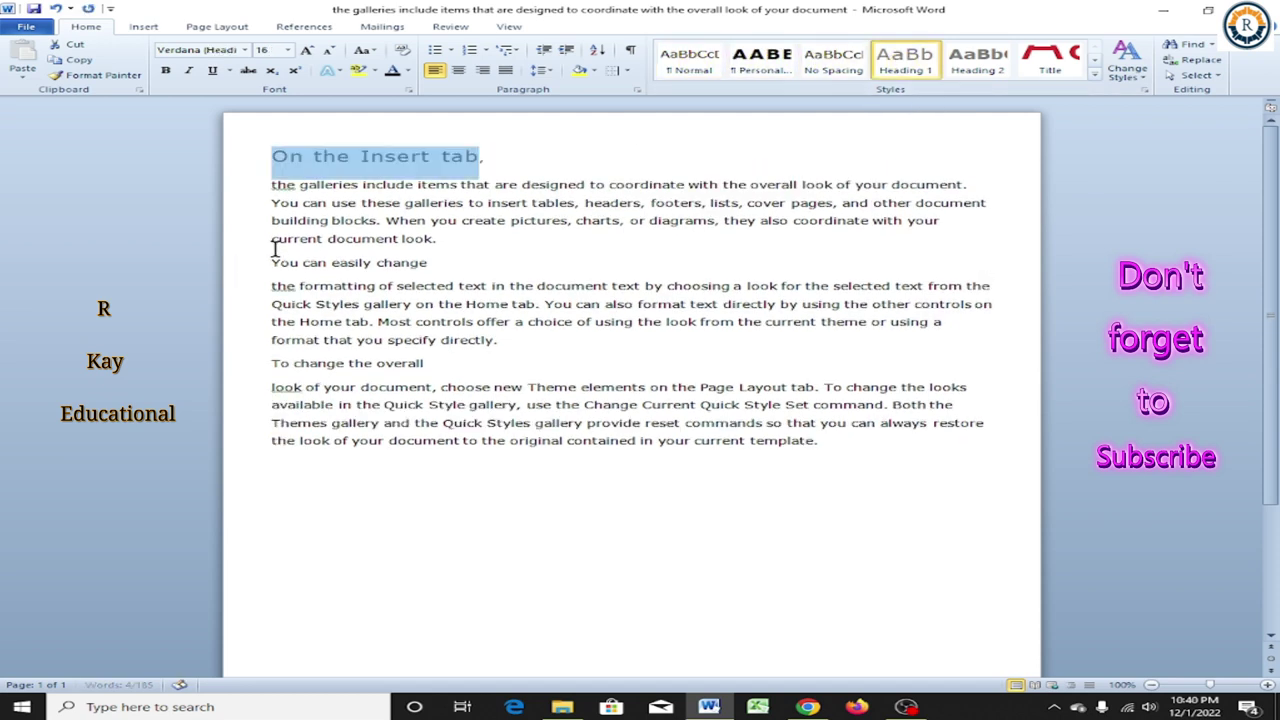
pyautogui.moveTo(268, 262); pyautogui.dragTo(440, 263)
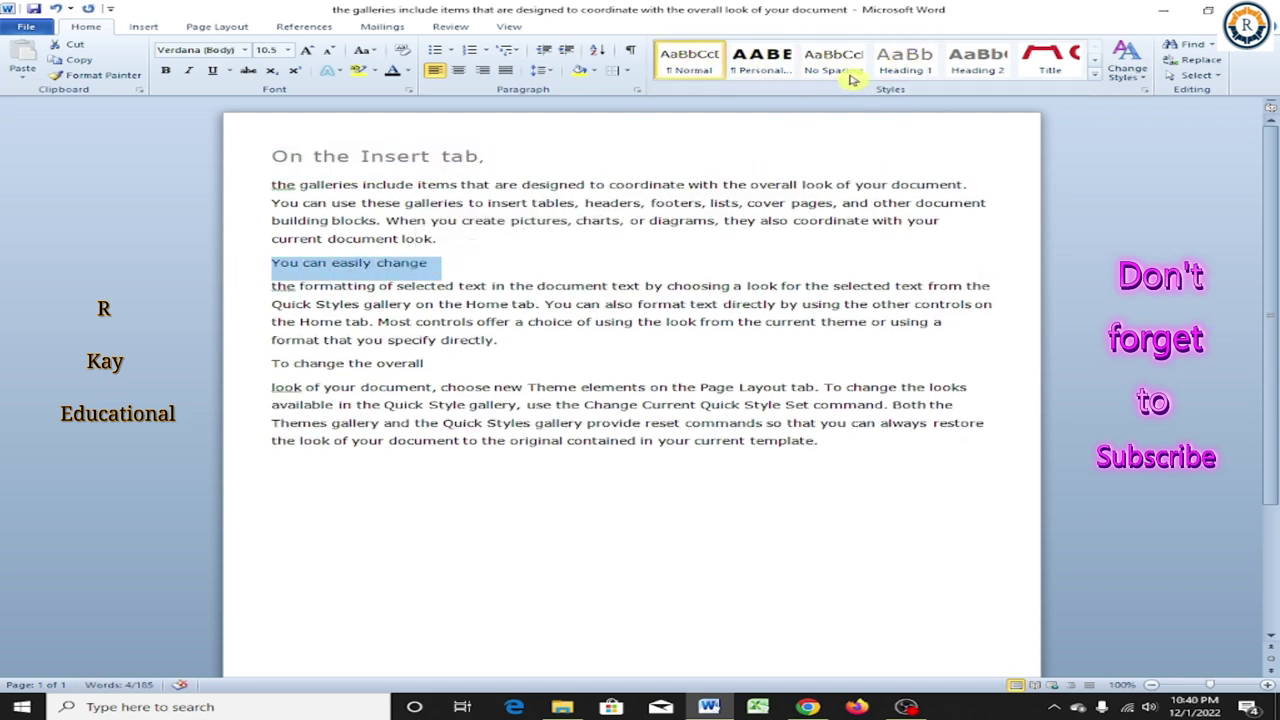
pyautogui.click(905, 60)
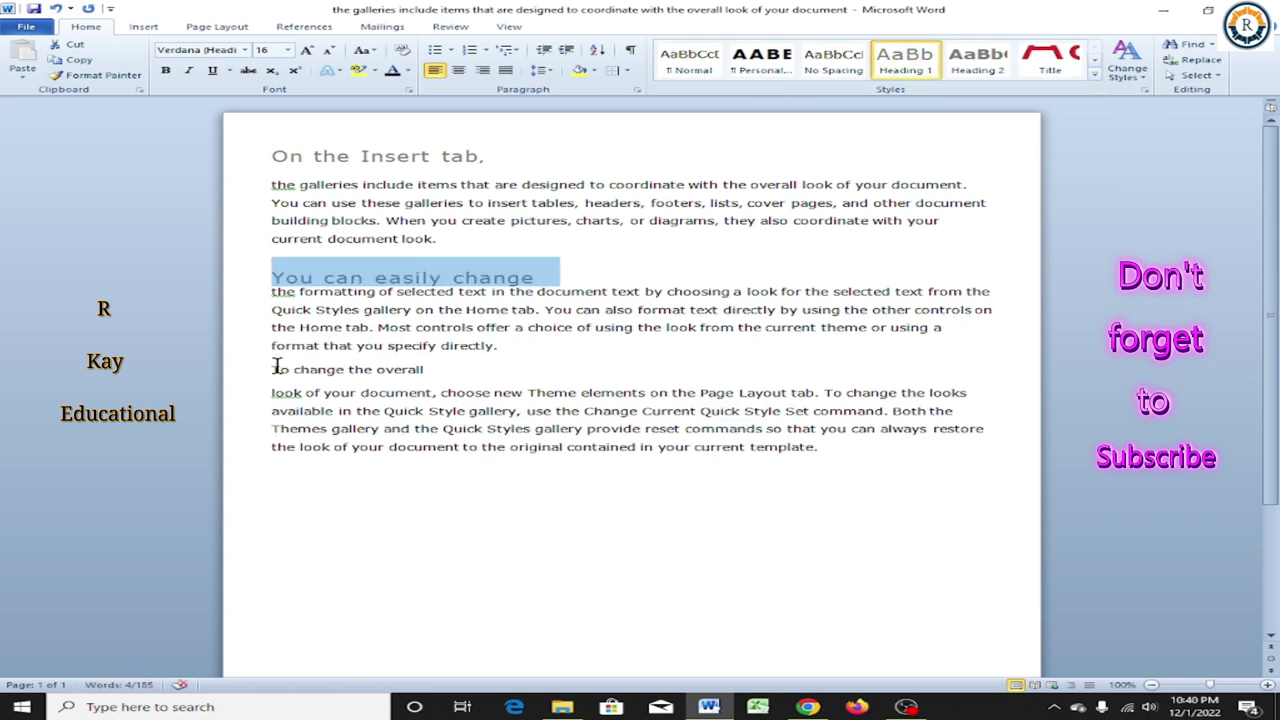
pyautogui.click(318, 370)
pyautogui.moveTo(269, 369); pyautogui.dragTo(426, 369)
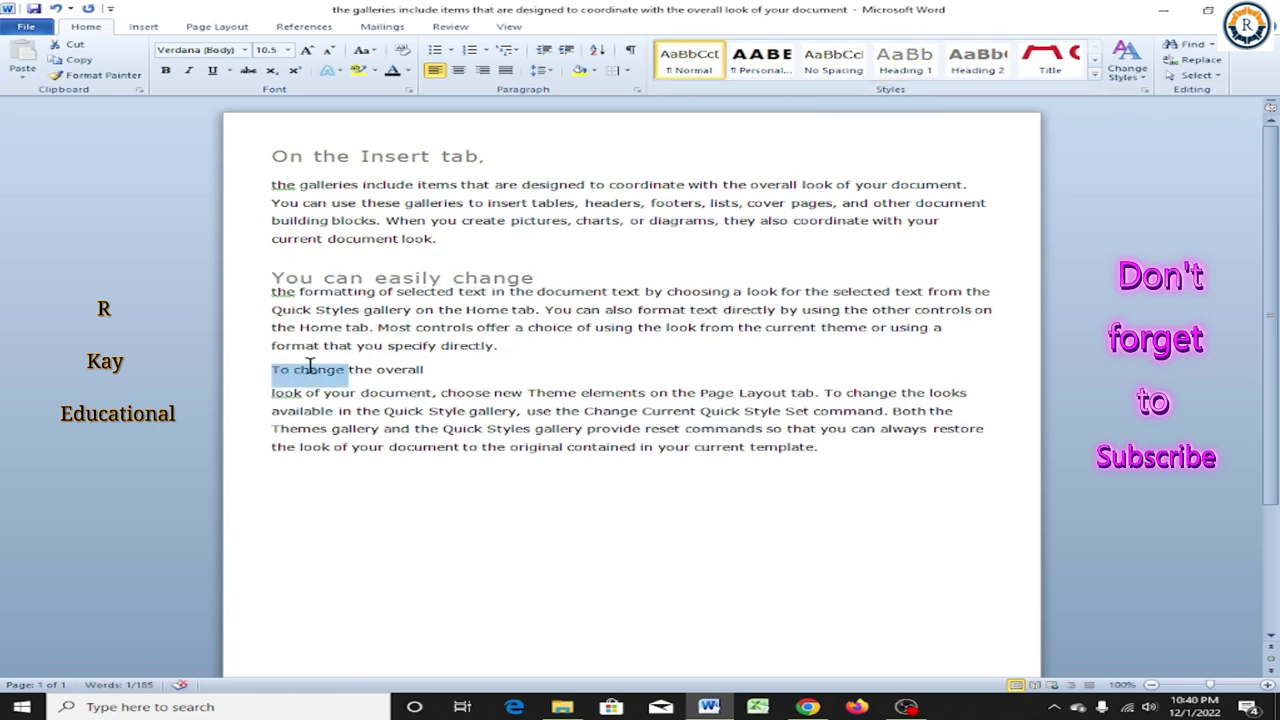
pyautogui.click(903, 62)
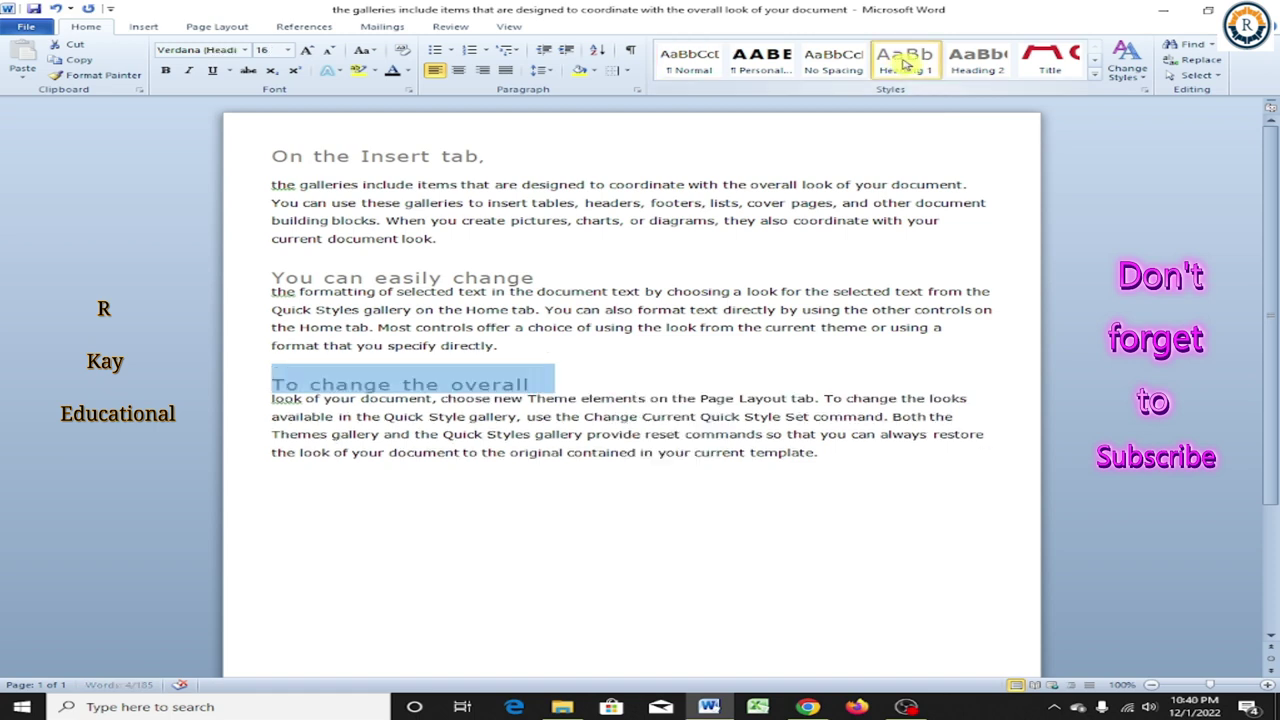
pyautogui.click(1095, 75)
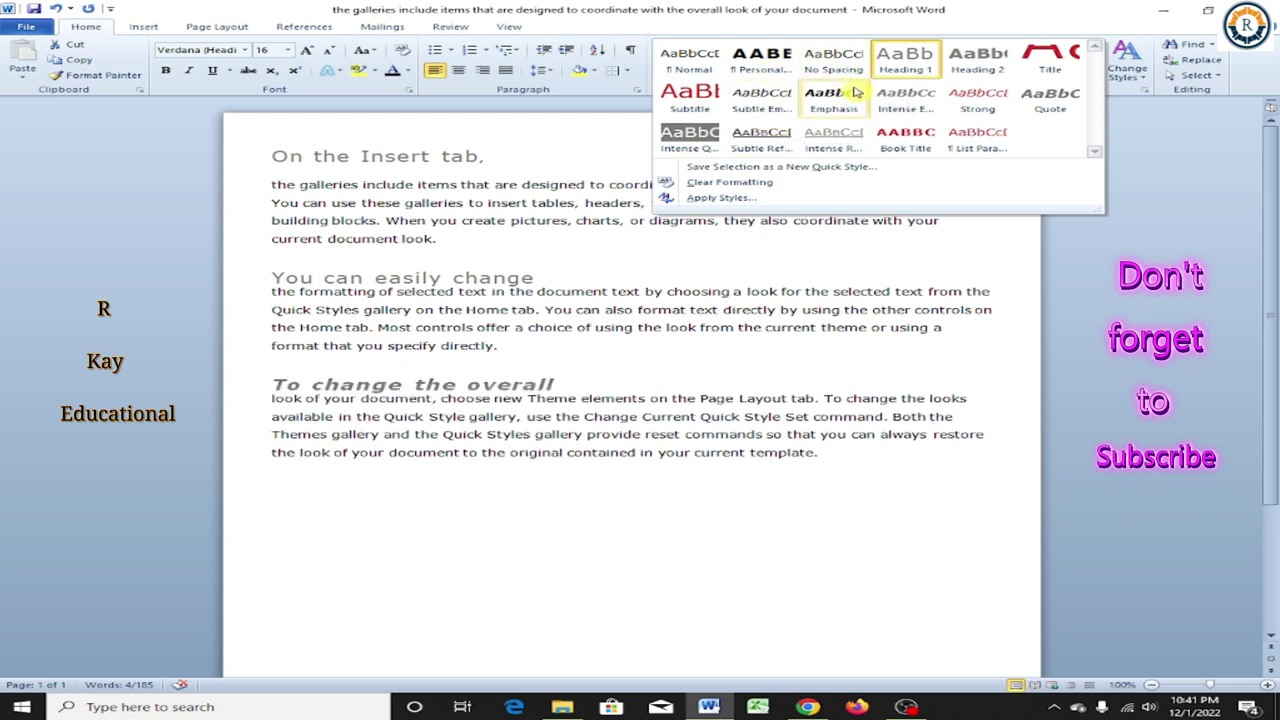
pyautogui.click(1127, 128)
pyautogui.click(631, 370)
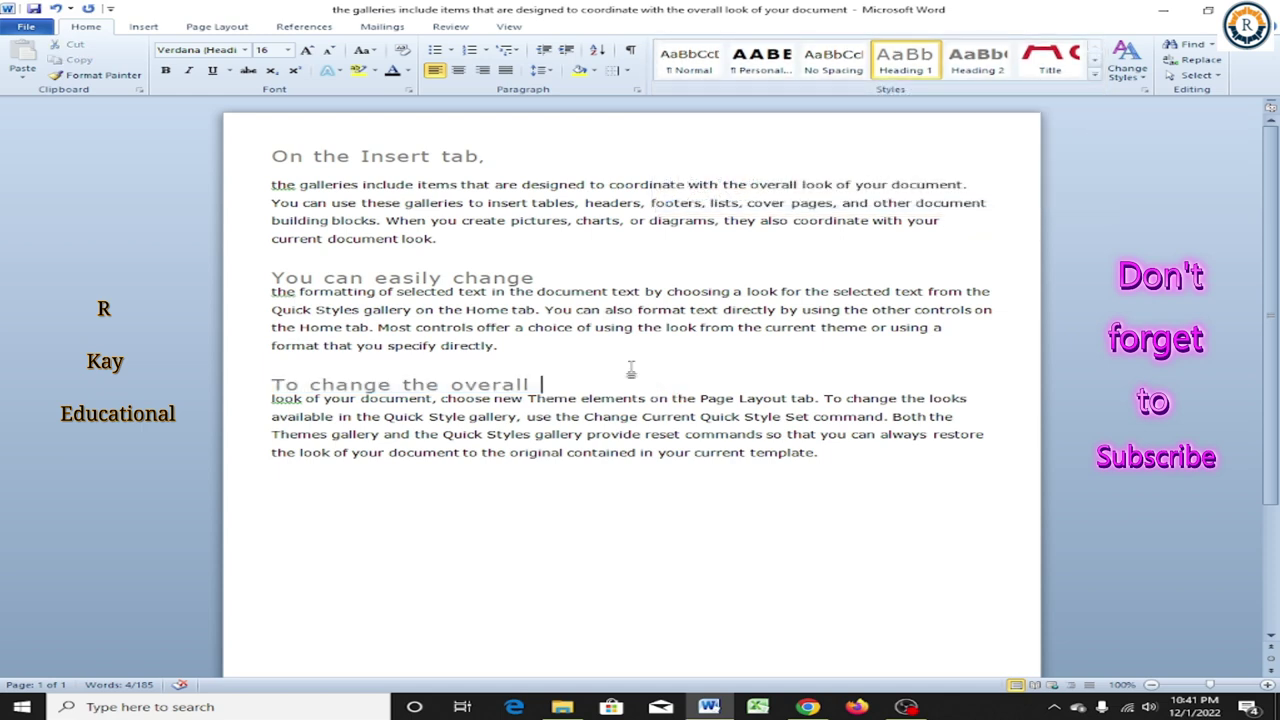
# Apply the Thatch style set to the document.
pyautogui.click(1140, 78)
pyautogui.moveTo(1160, 92)
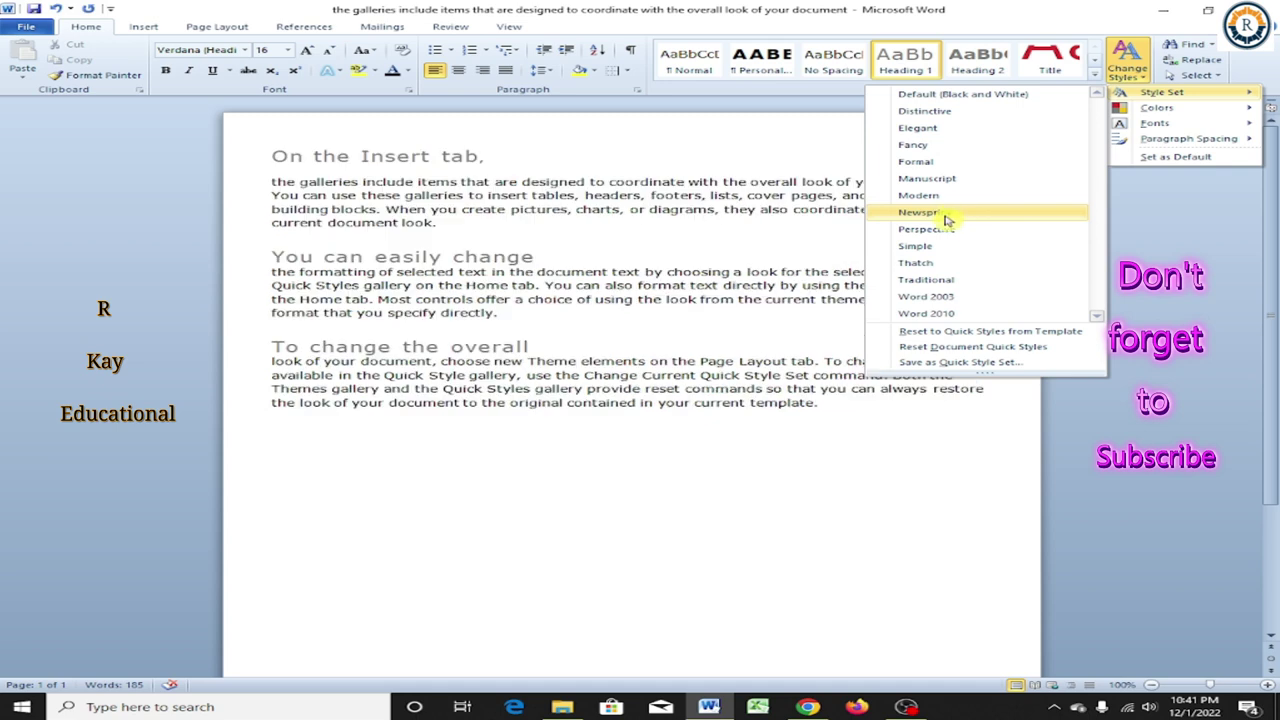
pyautogui.click(947, 265)
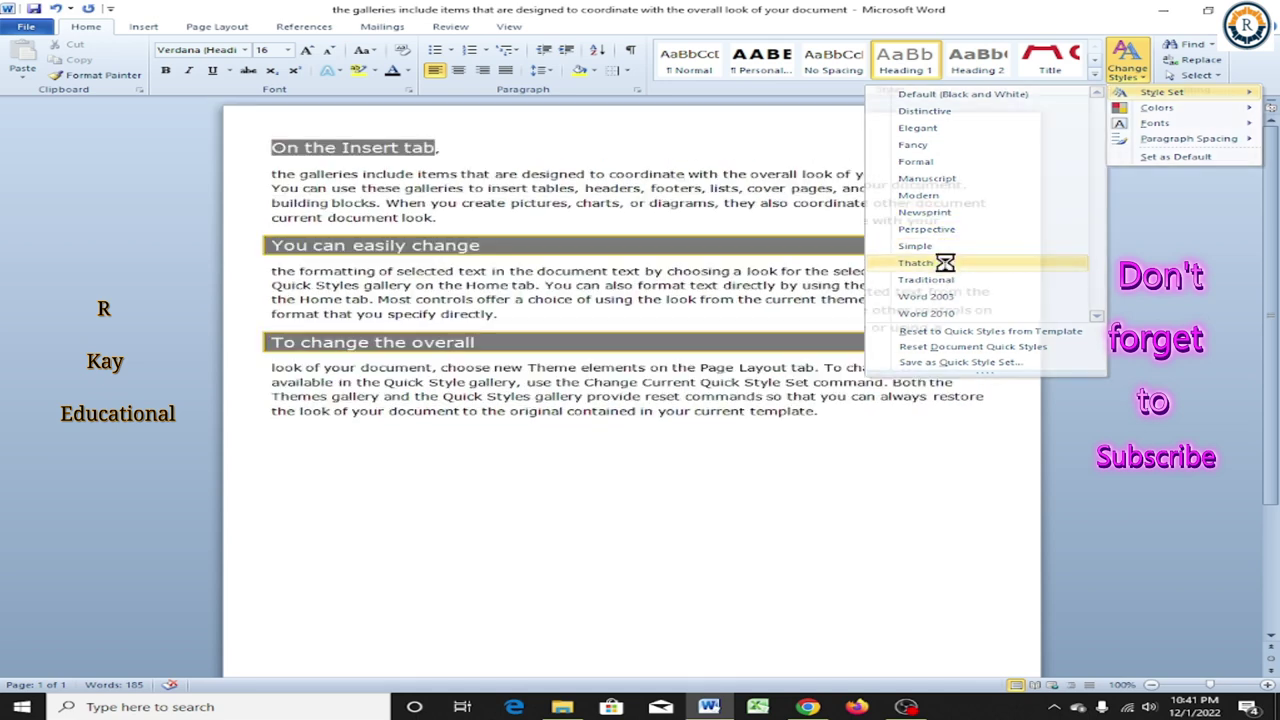
pyautogui.click(868, 179)
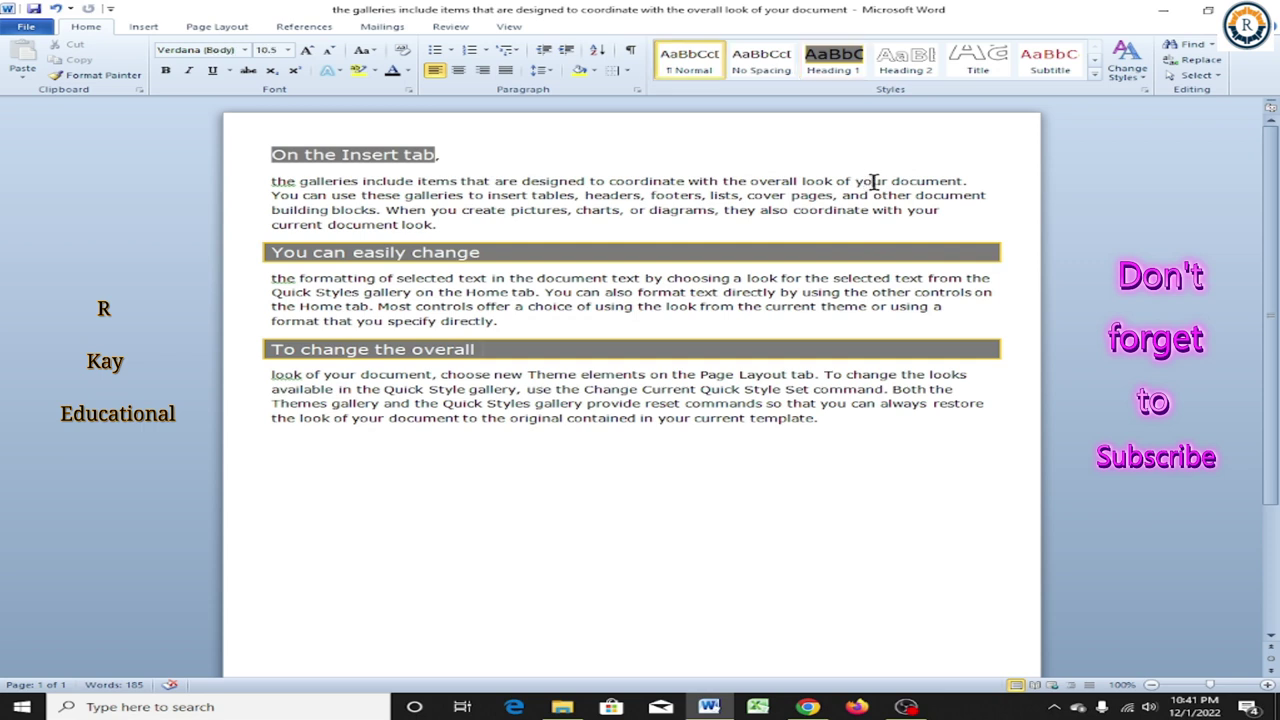
# Apply a new colour scheme, turning the Heading 1 lines teal with red borders.
pyautogui.click(1138, 76)
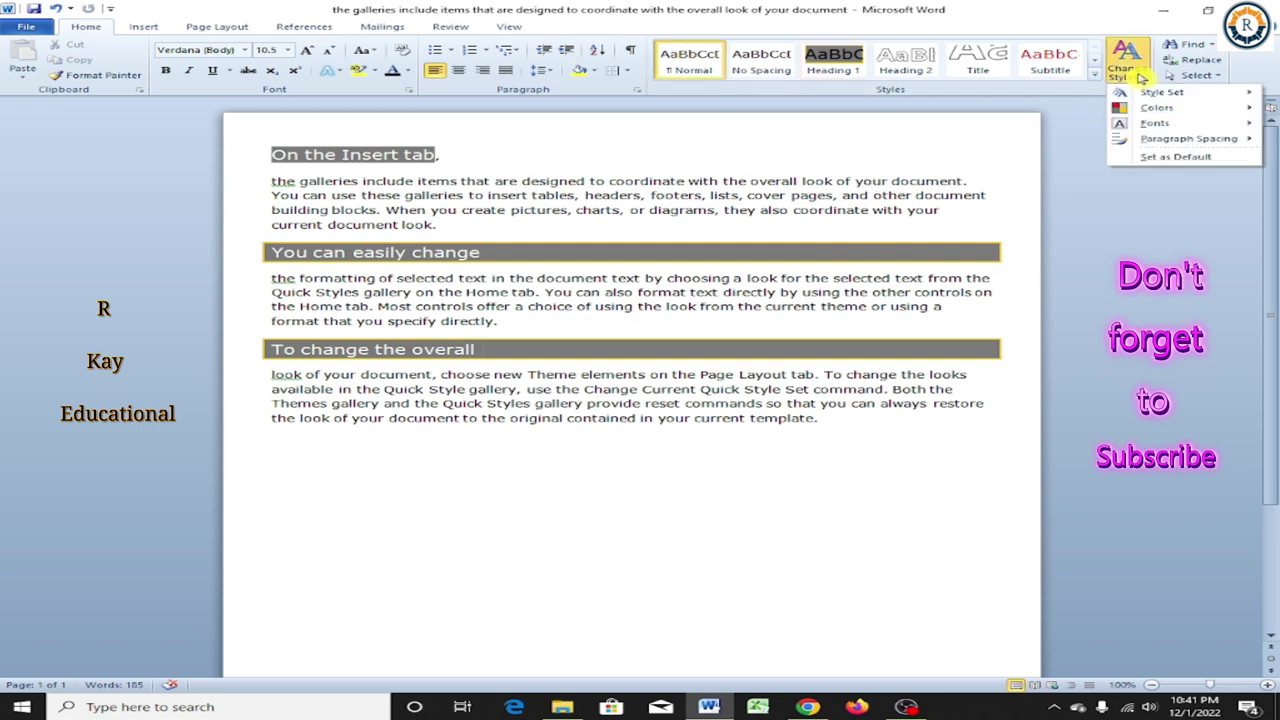
pyautogui.moveTo(1156, 107)
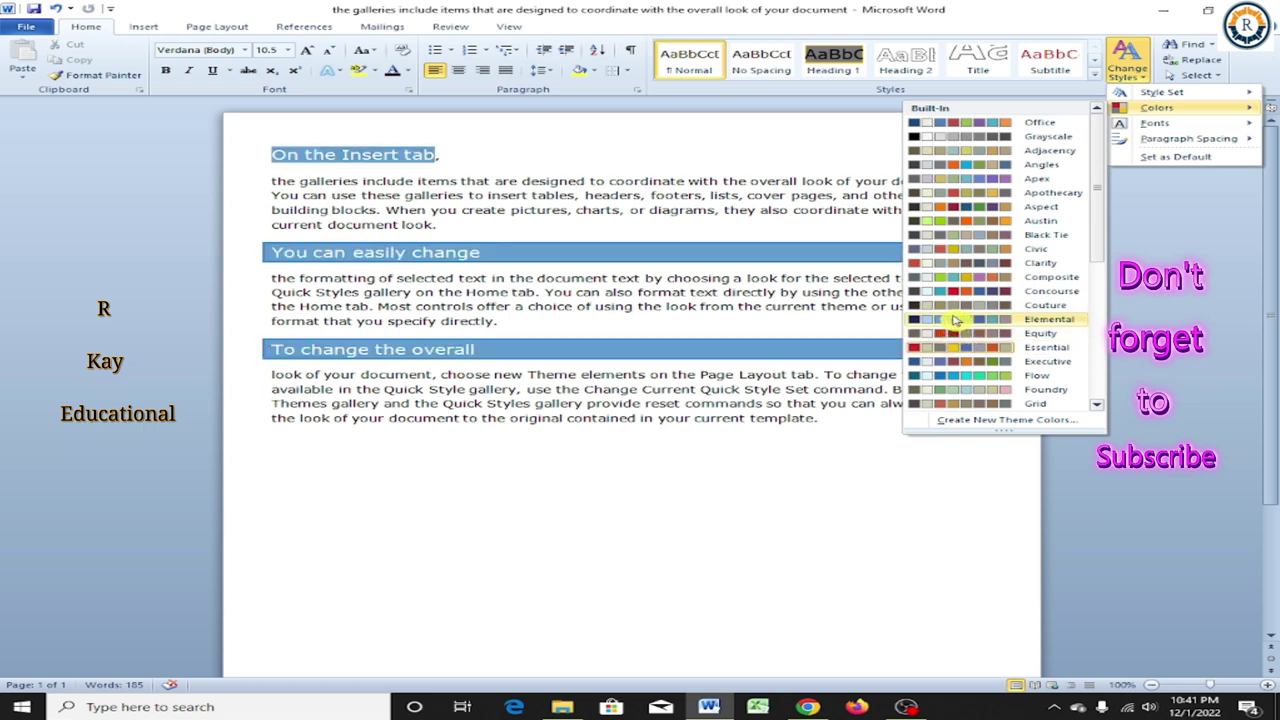
pyautogui.click(951, 290)
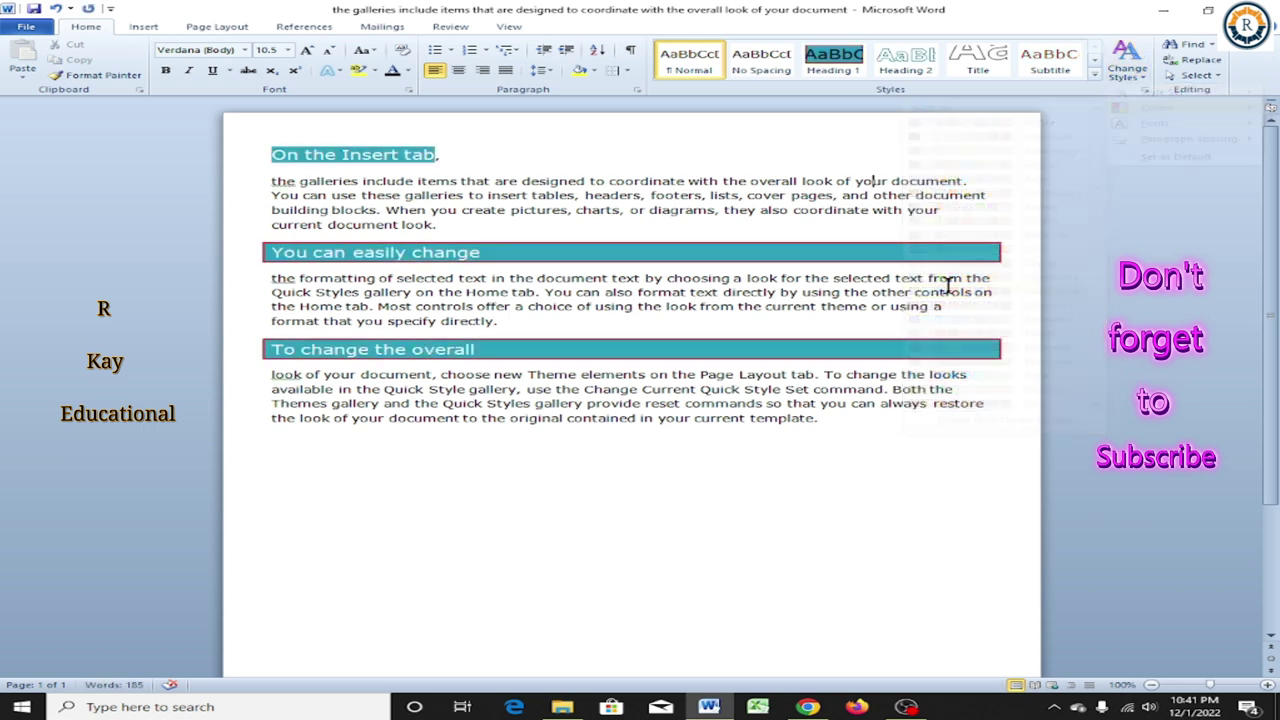
pyautogui.click(1128, 68)
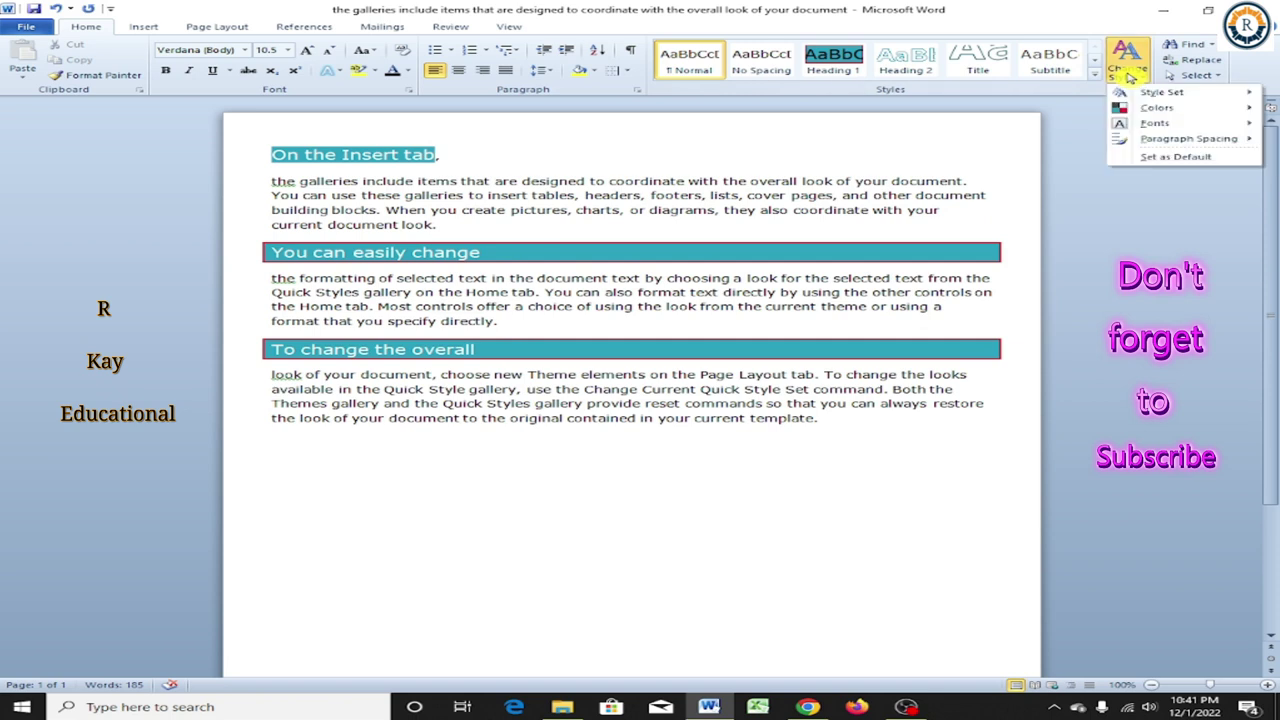
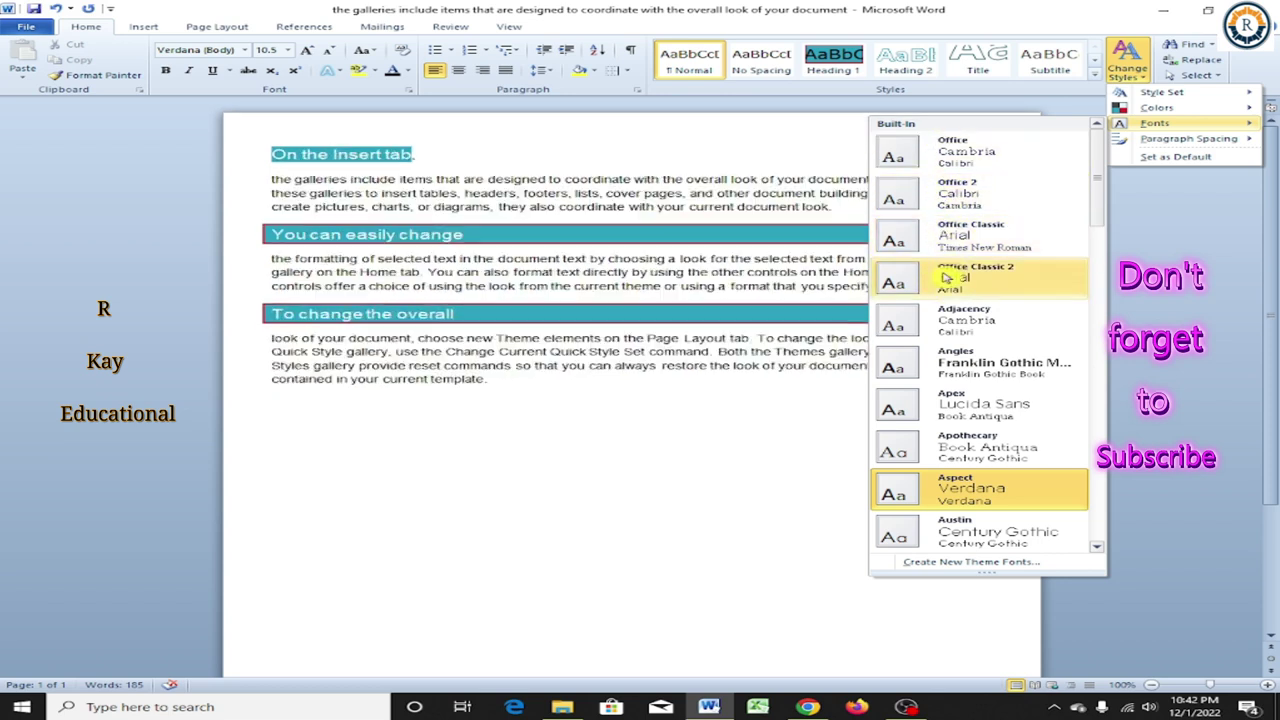
# Apply the Apothecary theme fonts (Book Antiqua headings, Century Gothic body) and select the first body paragraph.
pyautogui.click(958, 448)
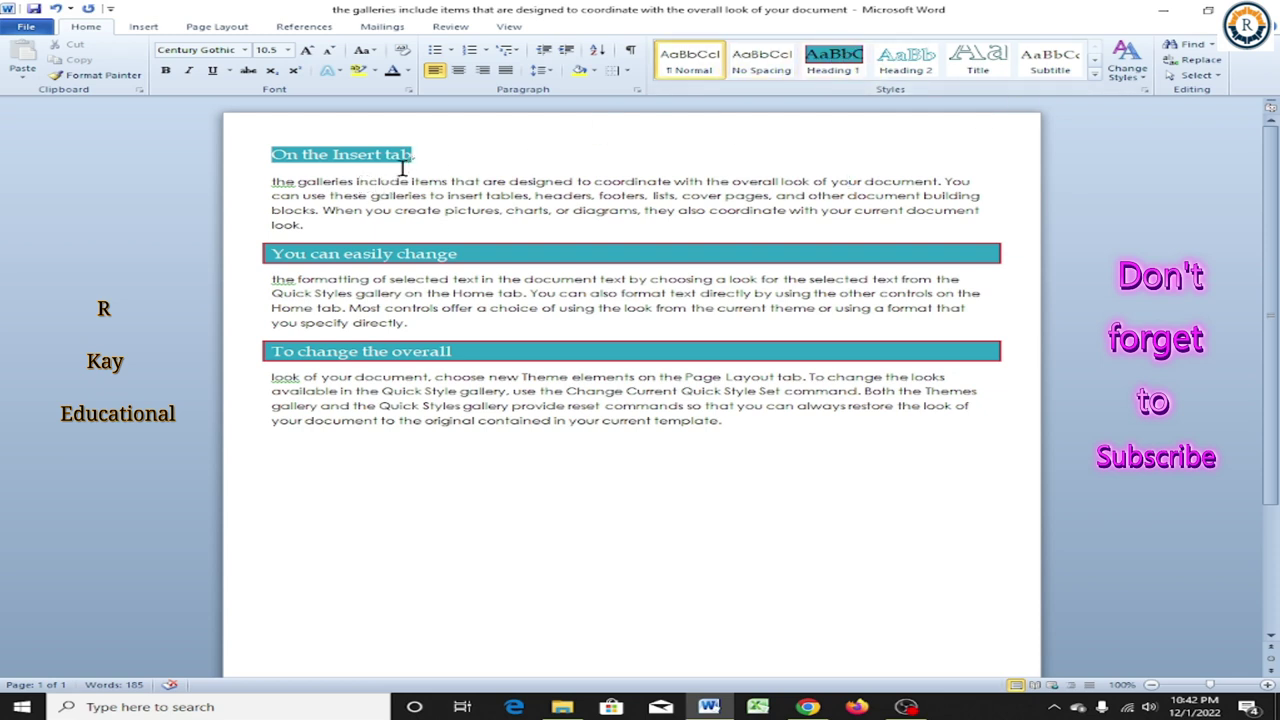
pyautogui.moveTo(268, 185)
pyautogui.mouseDown()
pyautogui.moveTo(583, 188)
pyautogui.moveTo(594, 221)
pyautogui.mouseUp()
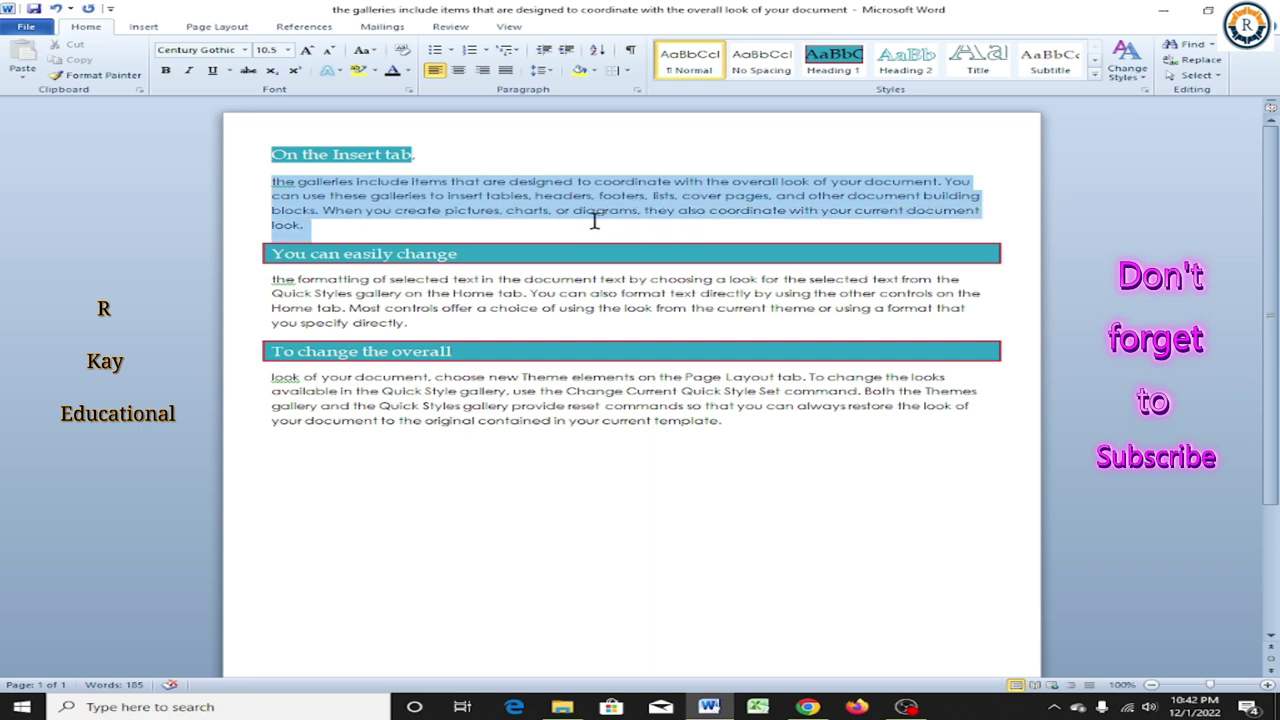
# Make the first body paragraph under 'On the Insert tab' Algerian, 12 pt, bold and green.
pyautogui.click(244, 50)
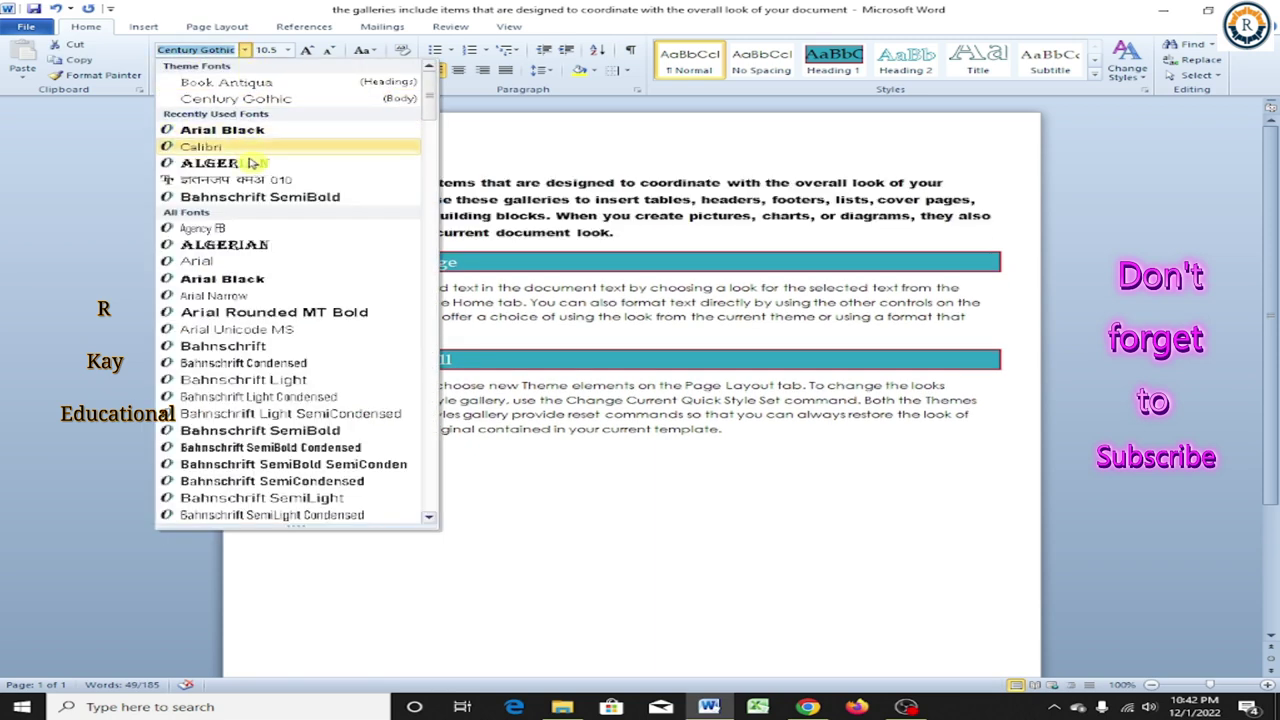
pyautogui.click(257, 164)
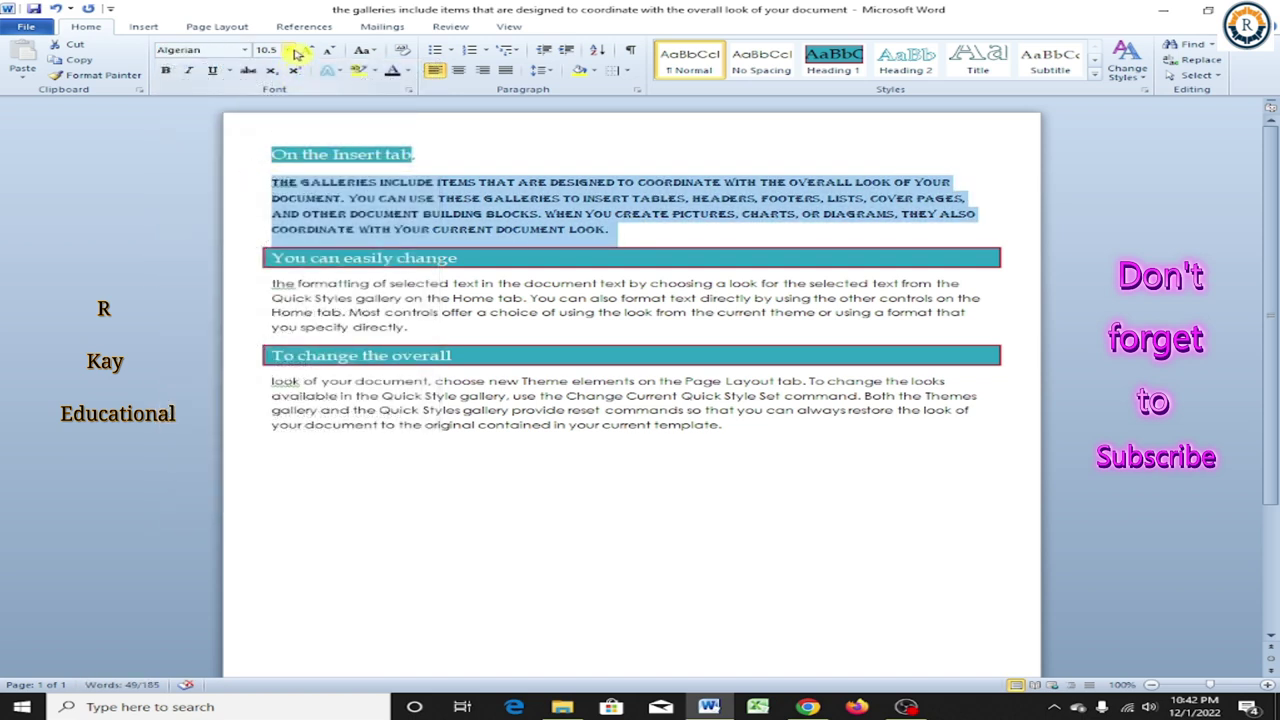
pyautogui.click(309, 52)
pyautogui.click(314, 51)
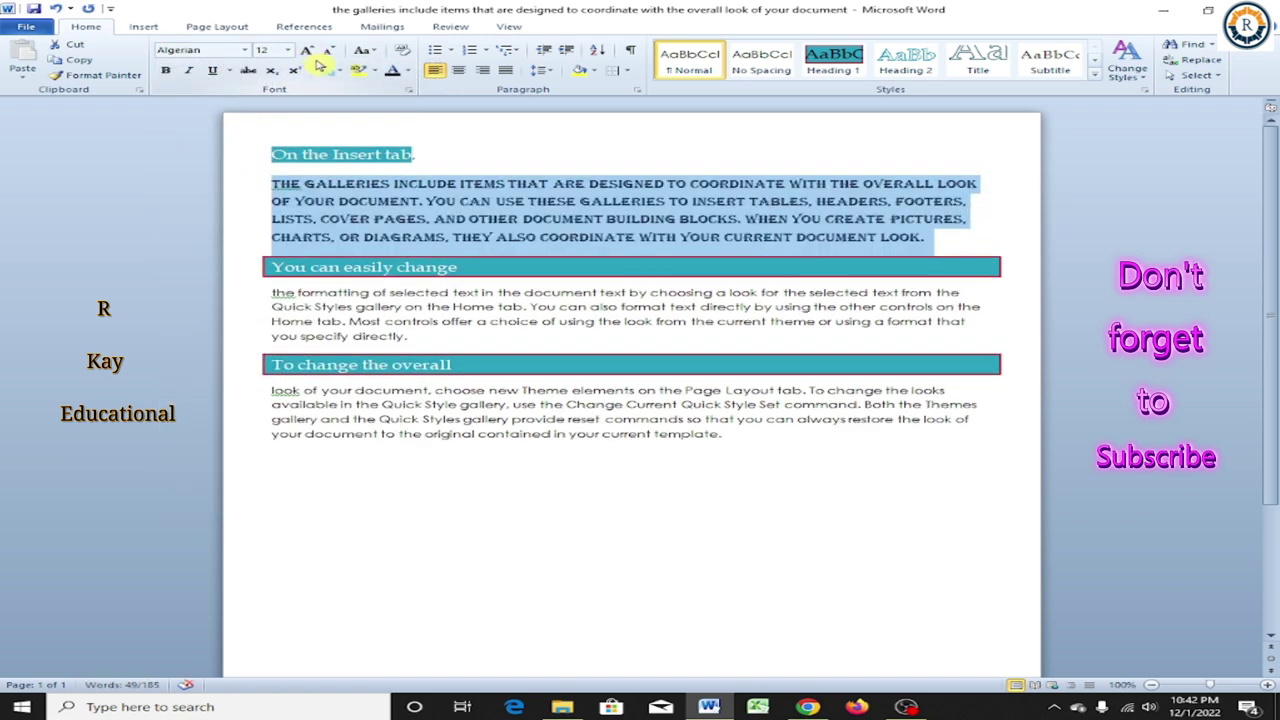
pyautogui.click(168, 72)
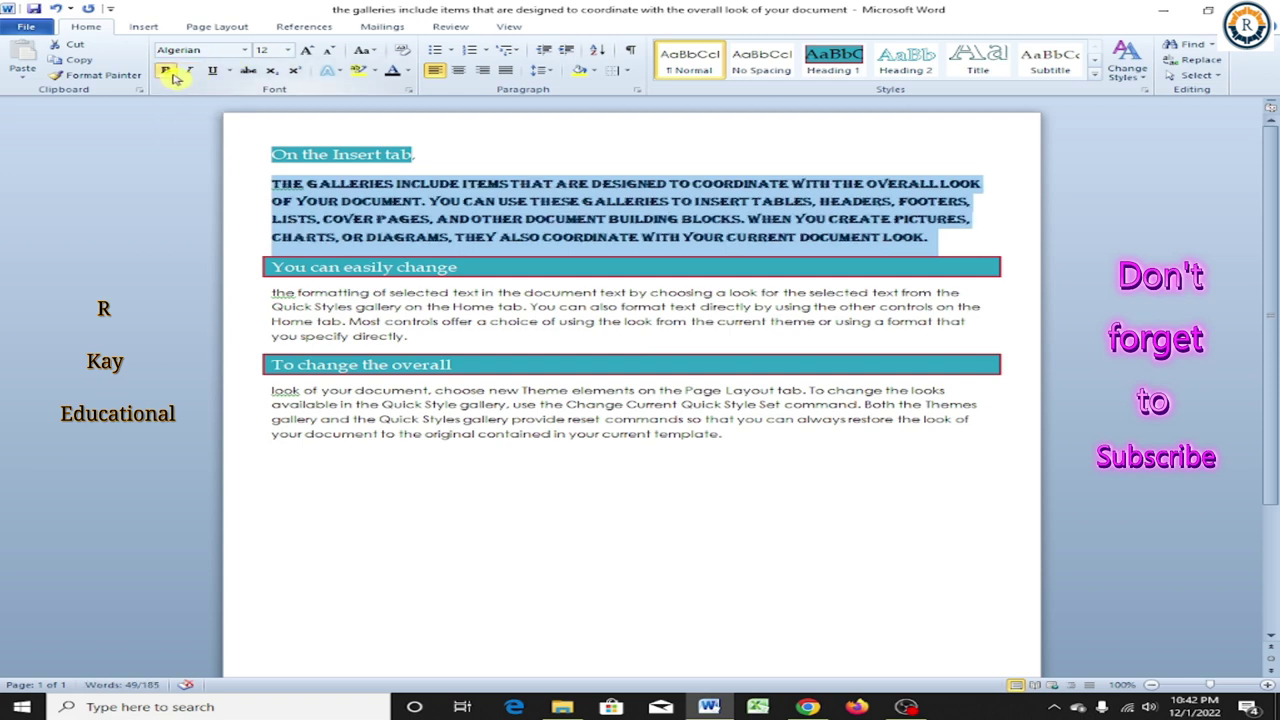
pyautogui.click(408, 72)
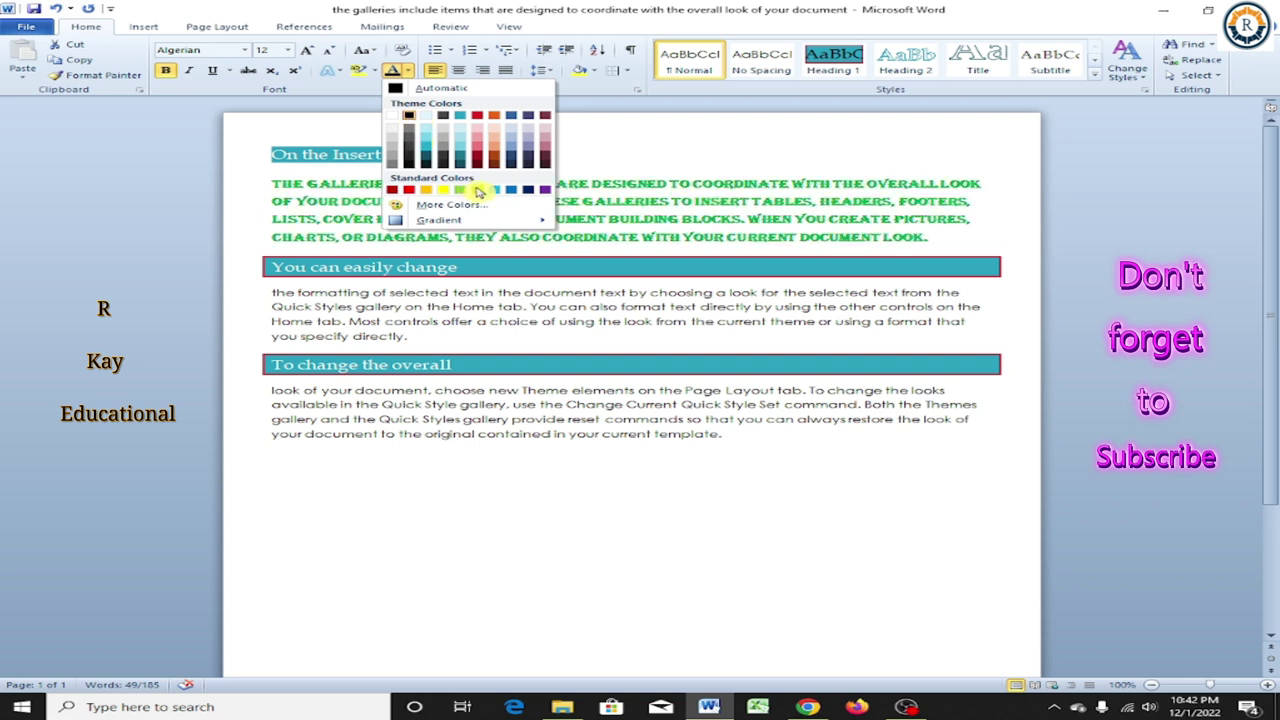
pyautogui.click(478, 192)
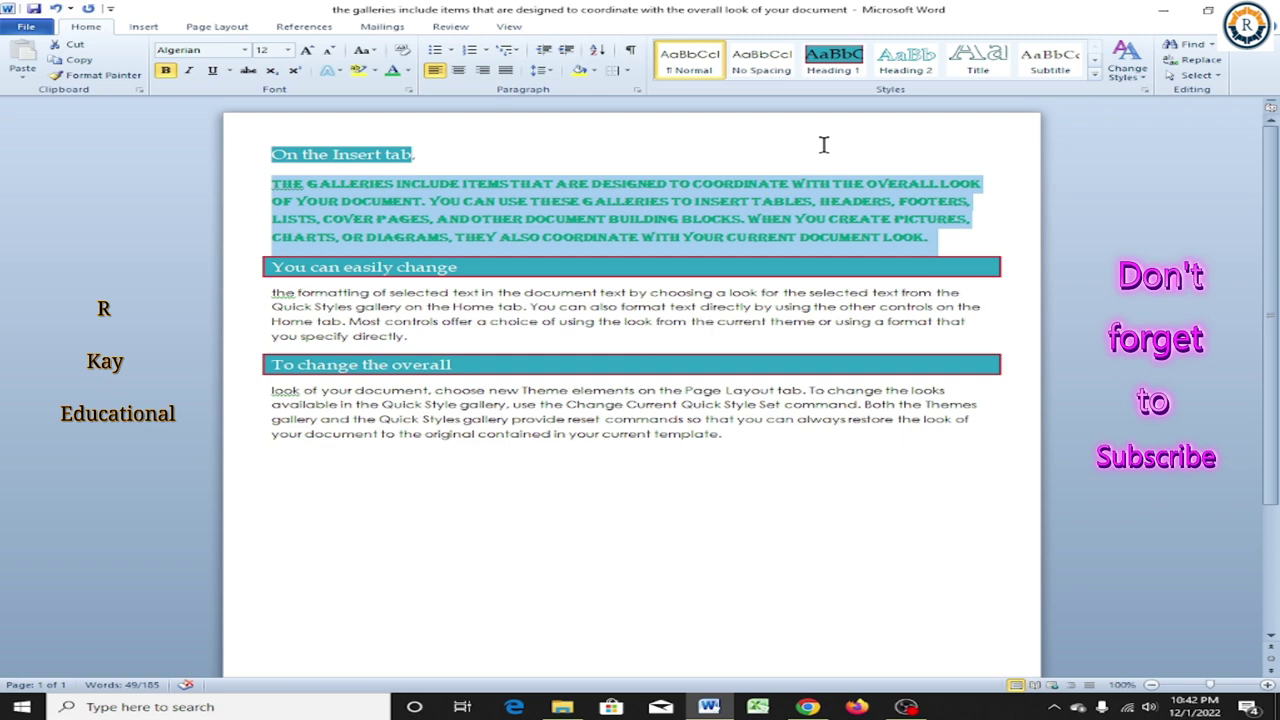
# Save the paragraph's green bold Algerian formatting as a new quick style named 'r'.
pyautogui.click(1098, 78)
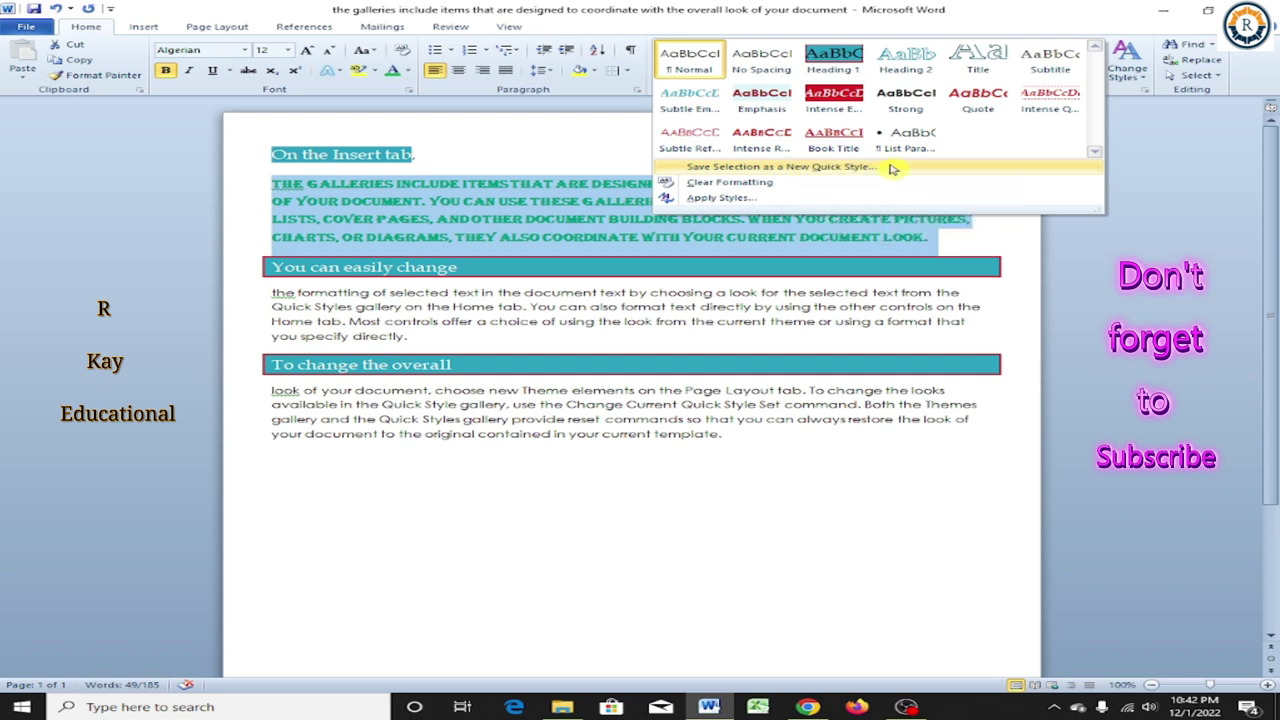
pyautogui.click(893, 169)
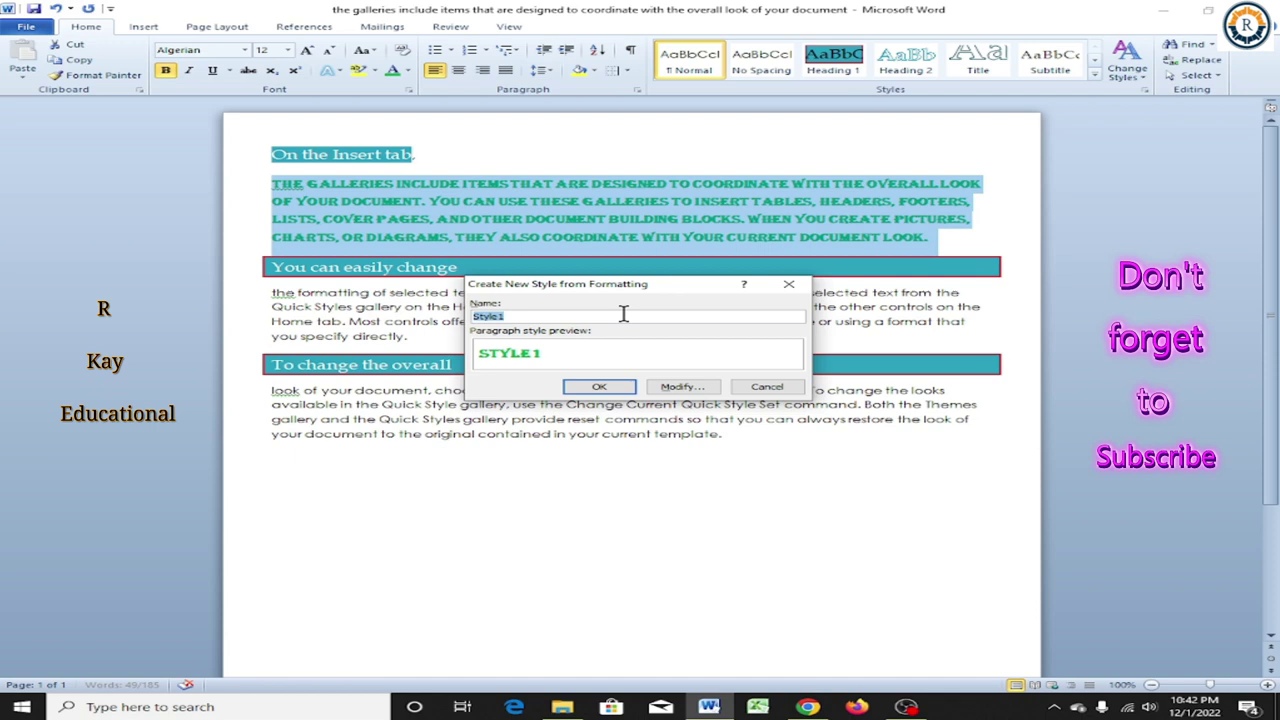
pyautogui.write('rajendra')
pyautogui.click(598, 387)
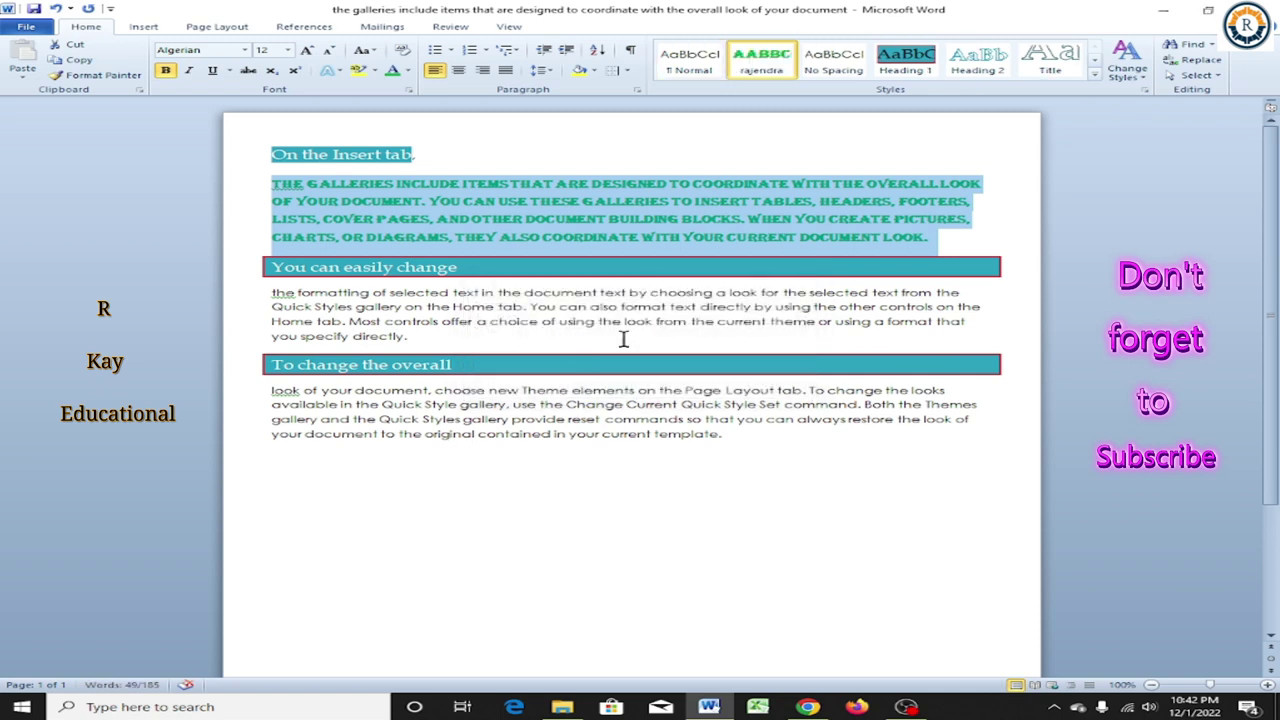
pyautogui.click(1095, 75)
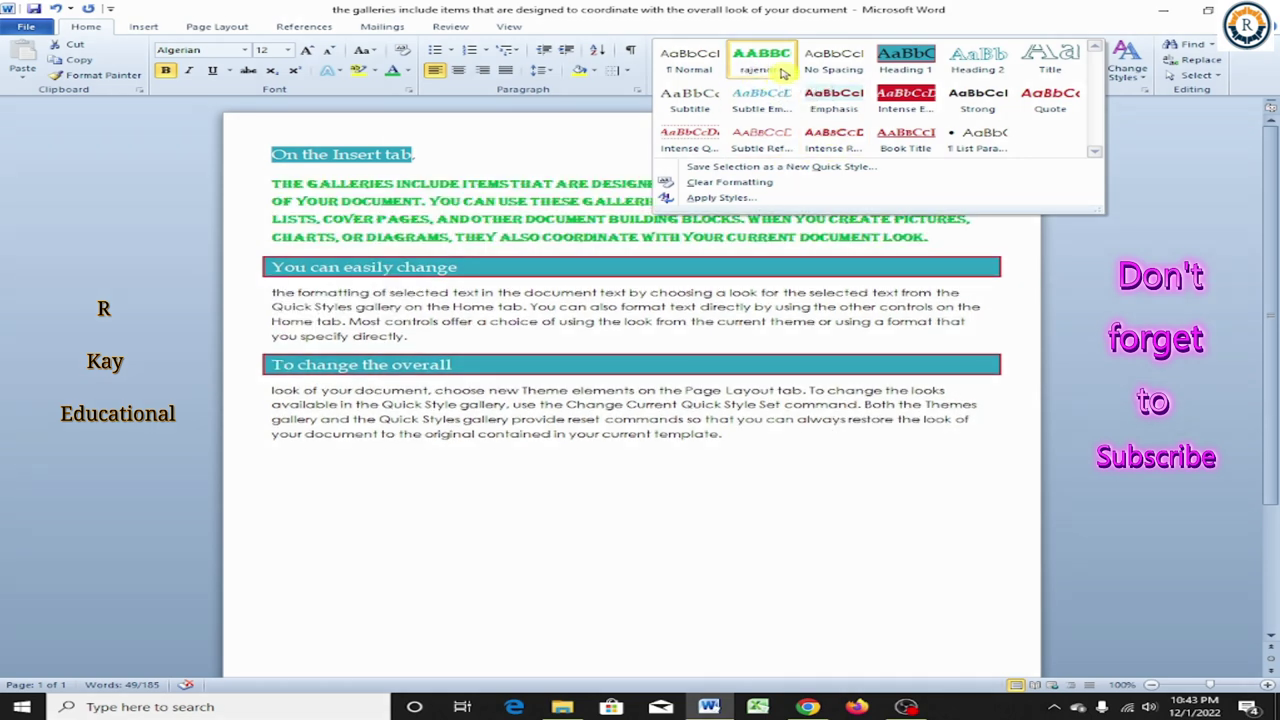
# Apply the new custom quick style to the last body paragraph under 'To change the overall'.
pyautogui.hotkey('ctrl', 'shift', 'Down')
pyautogui.hotkey('ctrl', 'shift', 'Down')
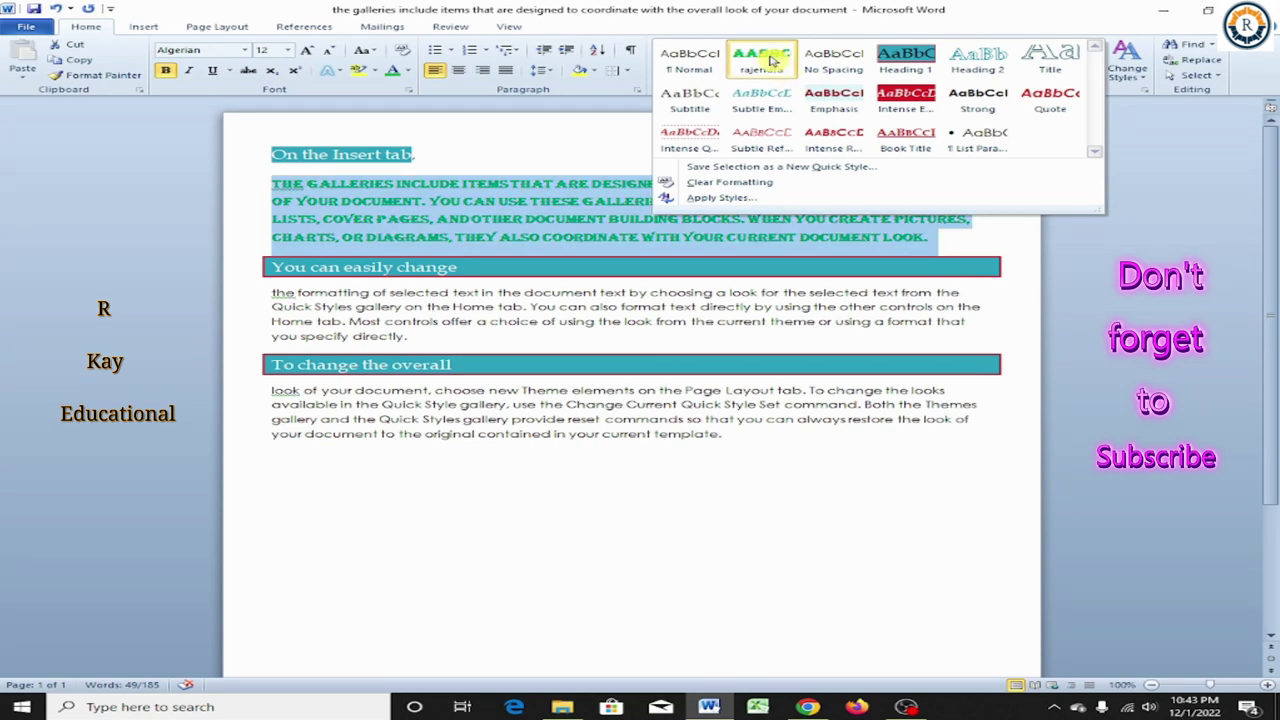
pyautogui.click(270, 436)
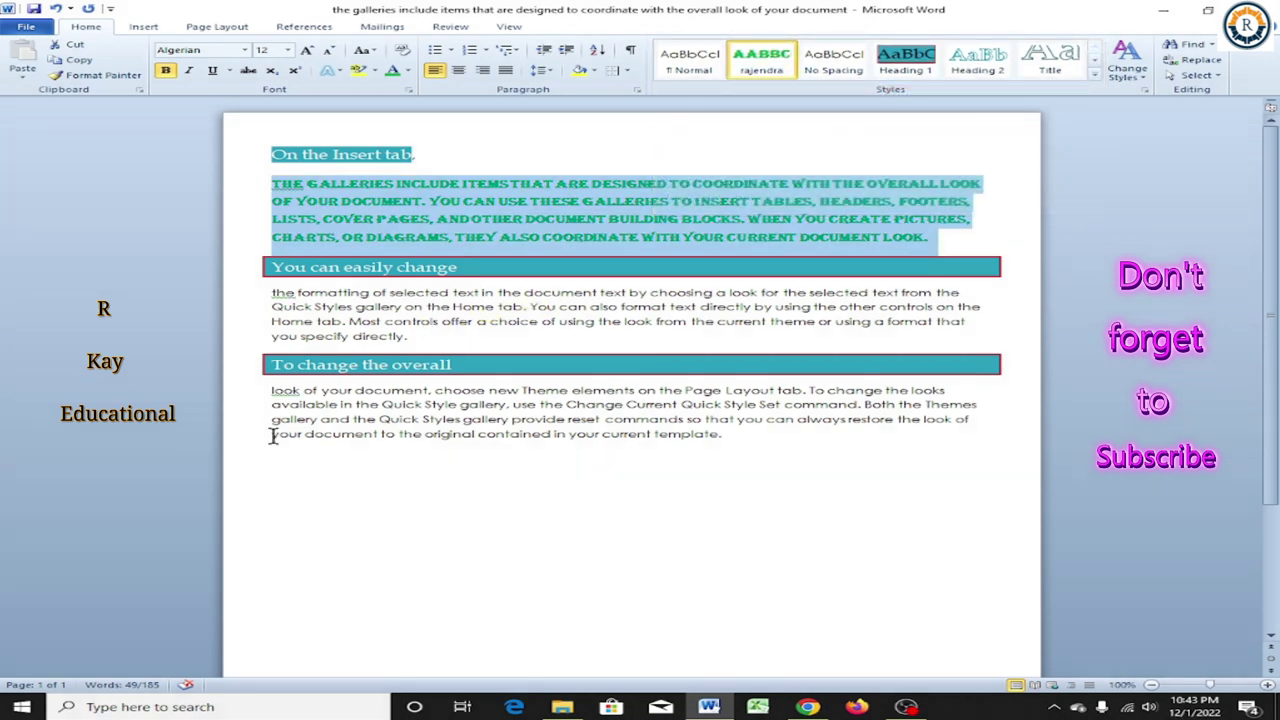
pyautogui.moveTo(270, 392); pyautogui.dragTo(716, 438)
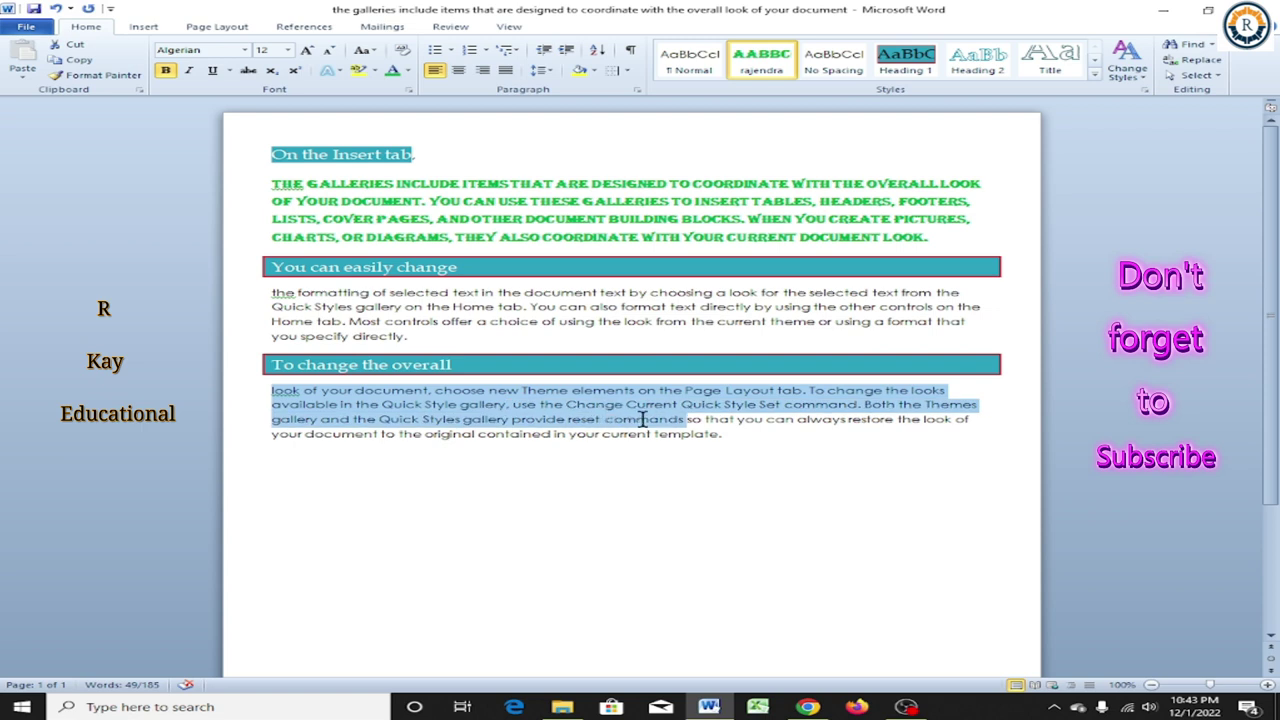
pyautogui.click(755, 60)
pyautogui.click(712, 454)
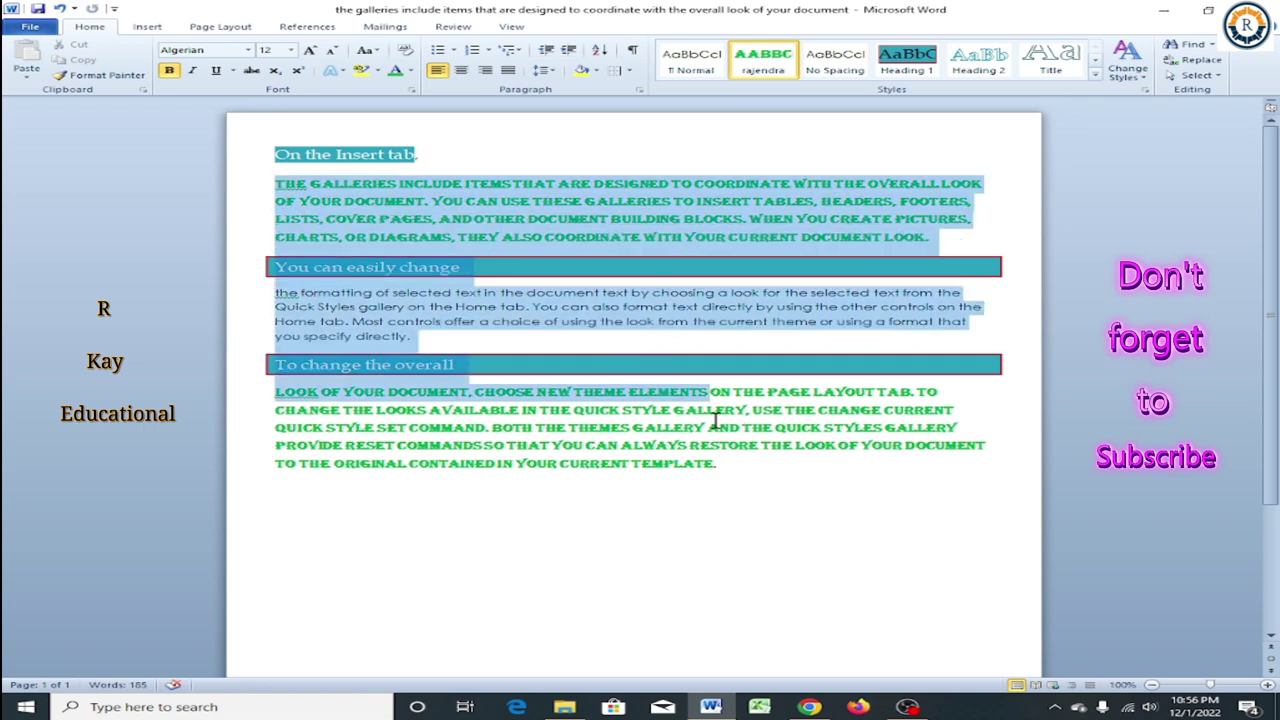
# Reformat all text from the first paragraph to the end as bold, Automatic-black Calibri.
pyautogui.moveTo(275, 185); pyautogui.dragTo(786, 463)
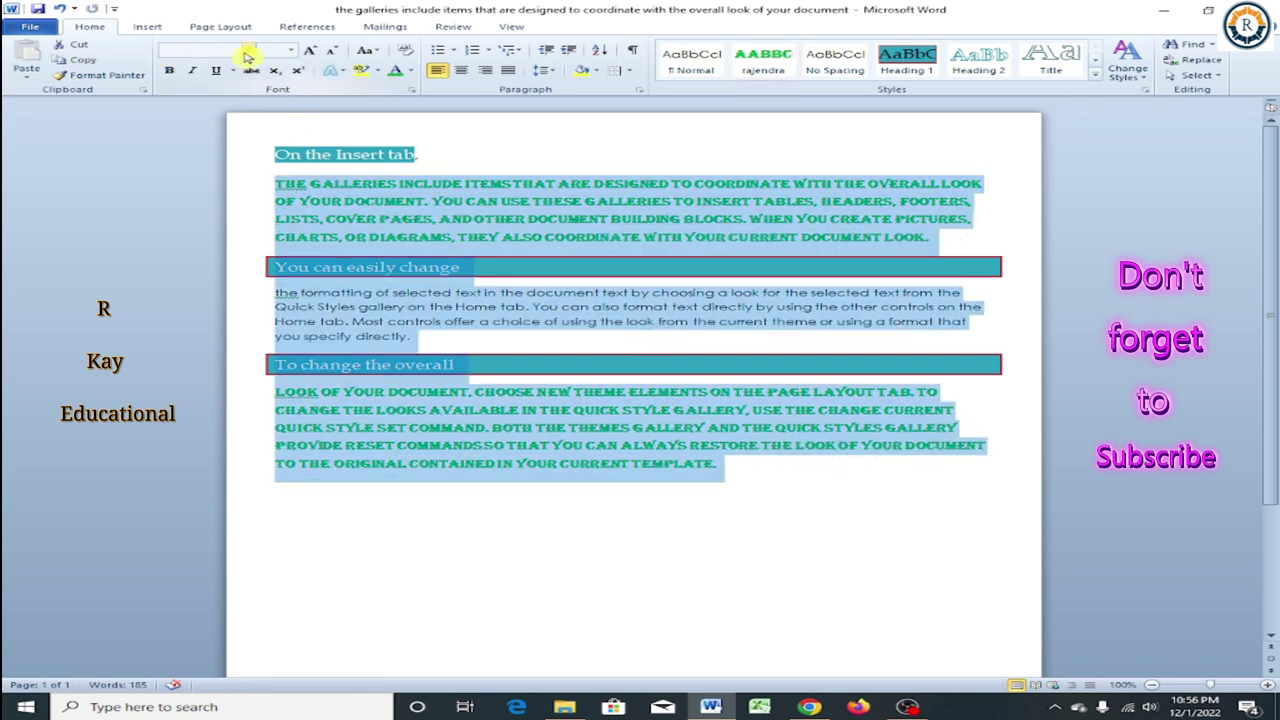
pyautogui.click(248, 51)
pyautogui.click(237, 150)
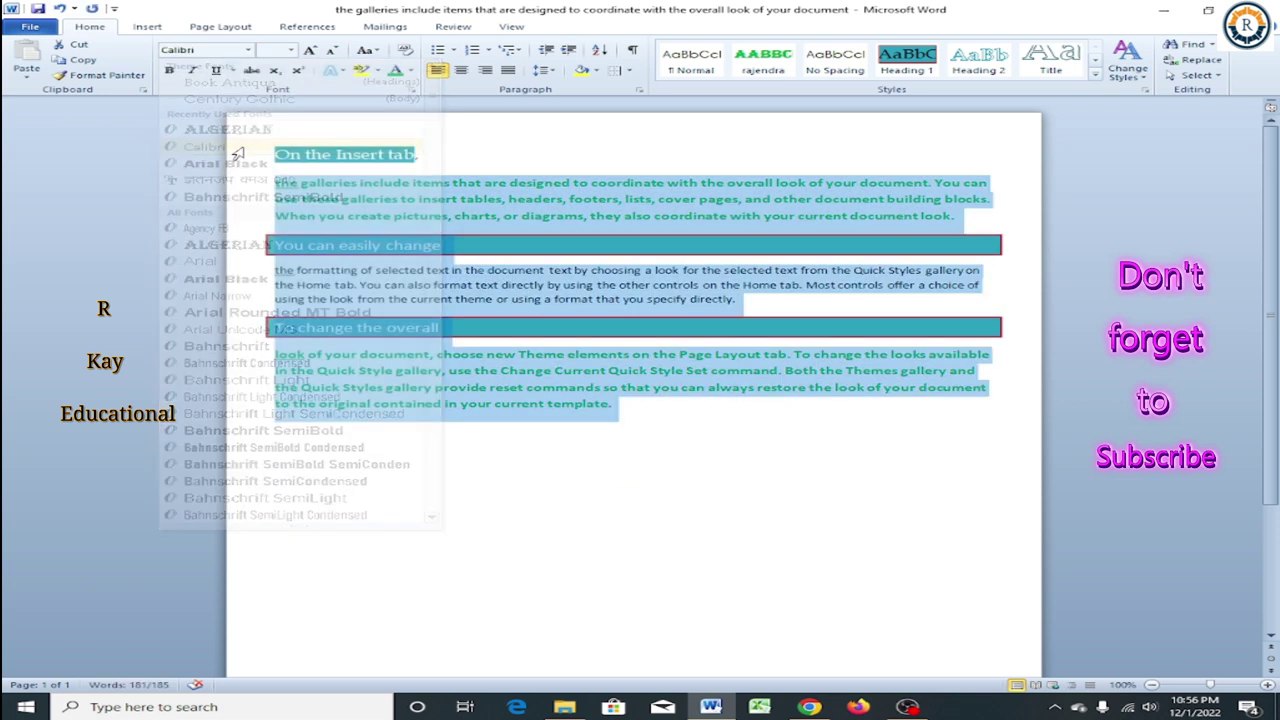
pyautogui.click(409, 73)
pyautogui.click(440, 89)
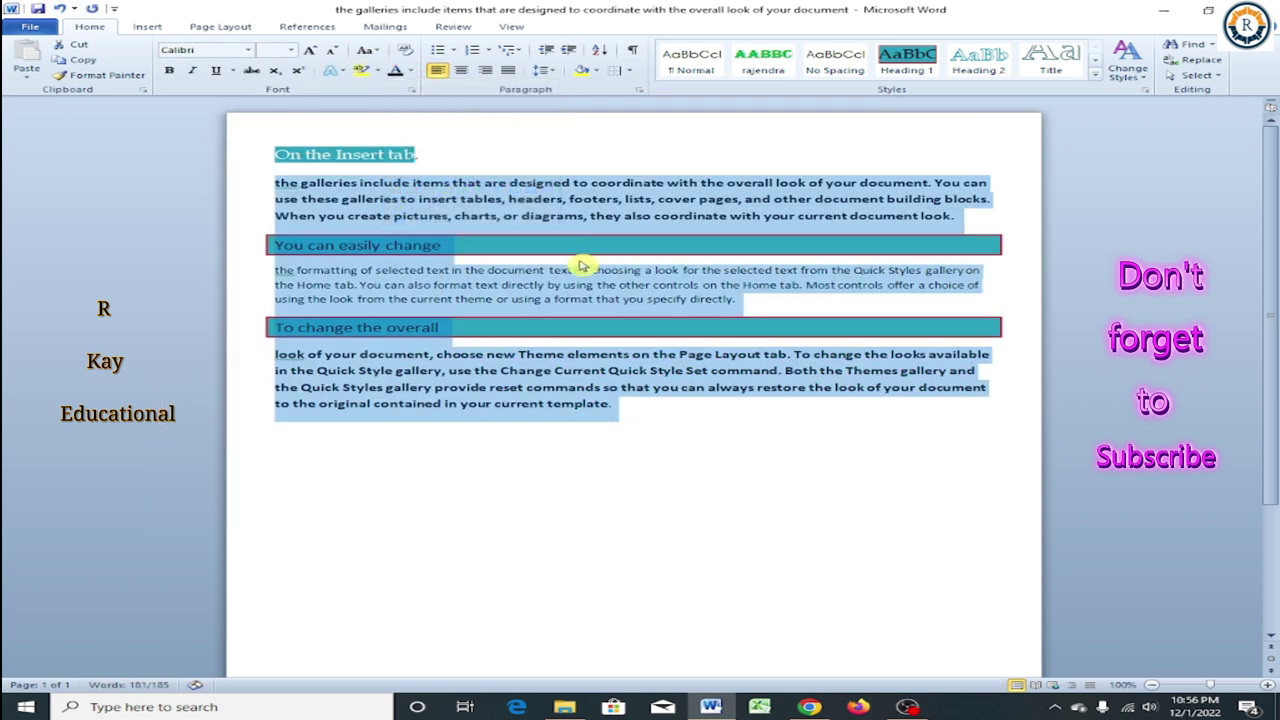
pyautogui.click(170, 71)
pyautogui.click(171, 73)
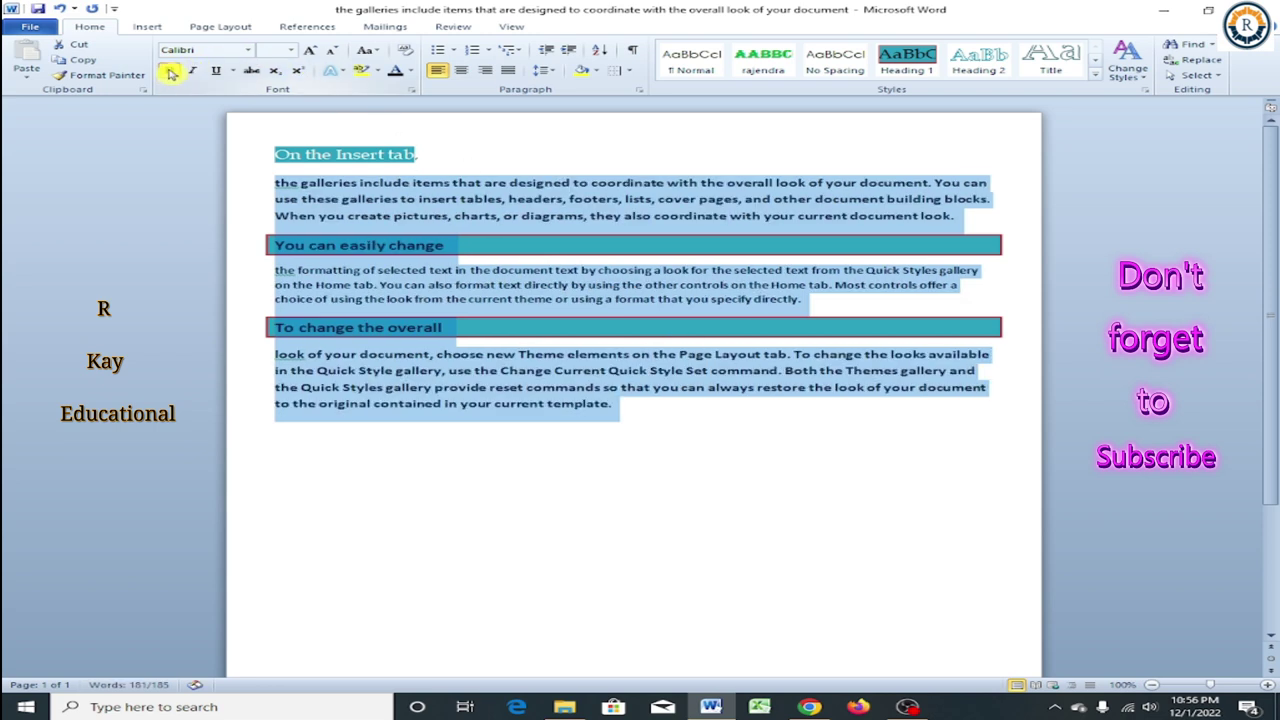
pyautogui.click(560, 332)
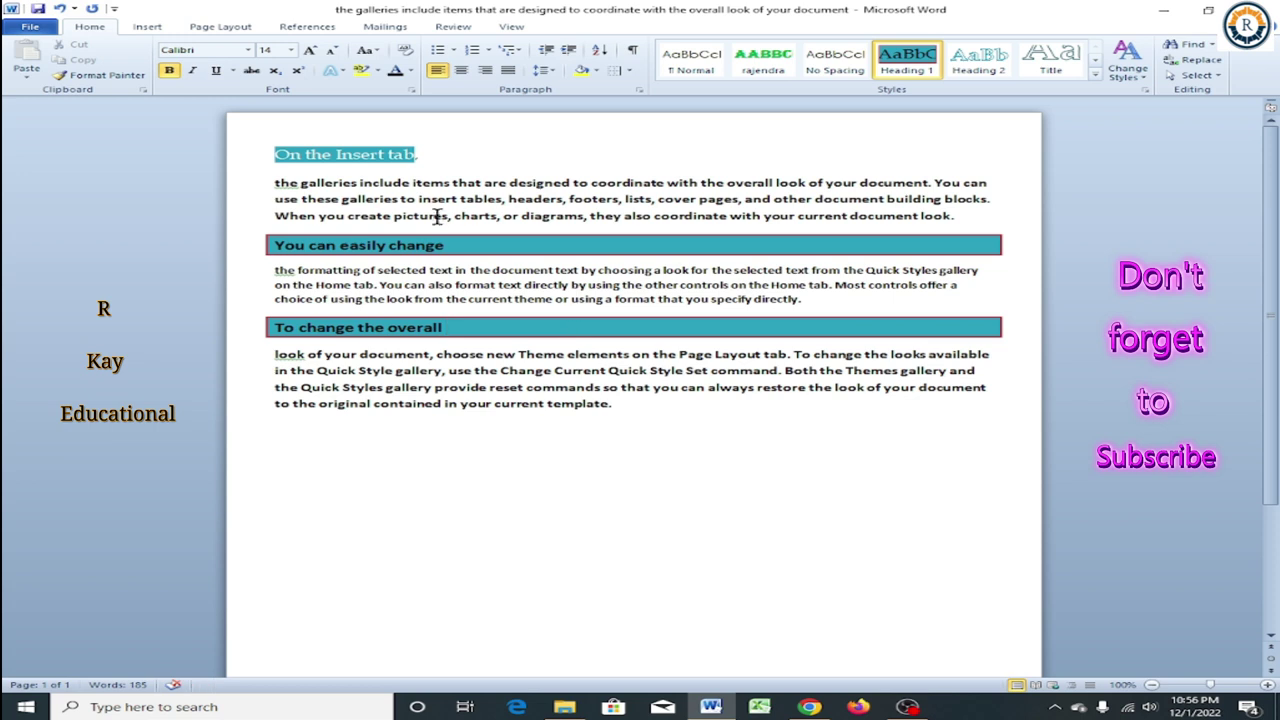
pyautogui.click(1194, 45)
pyautogui.write('you')
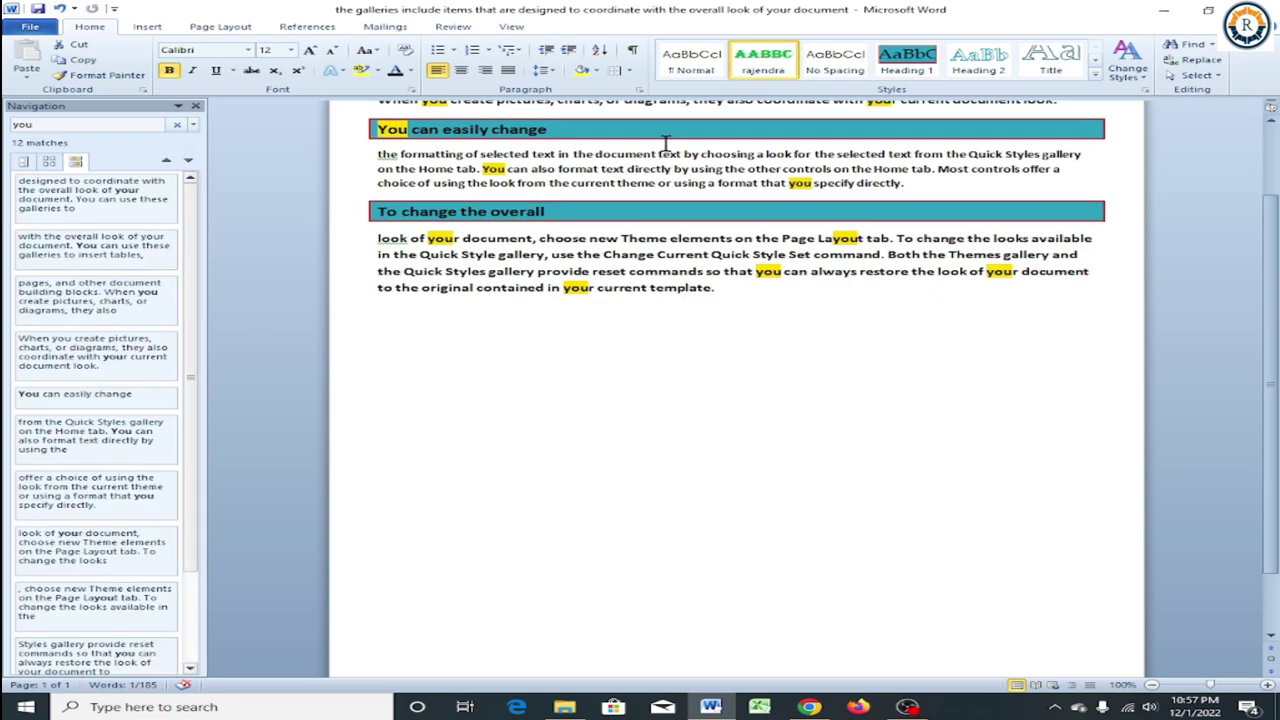
# Open Find and Replace with 'look' entered as the text to find.
pyautogui.scroll(3, 585, 250)
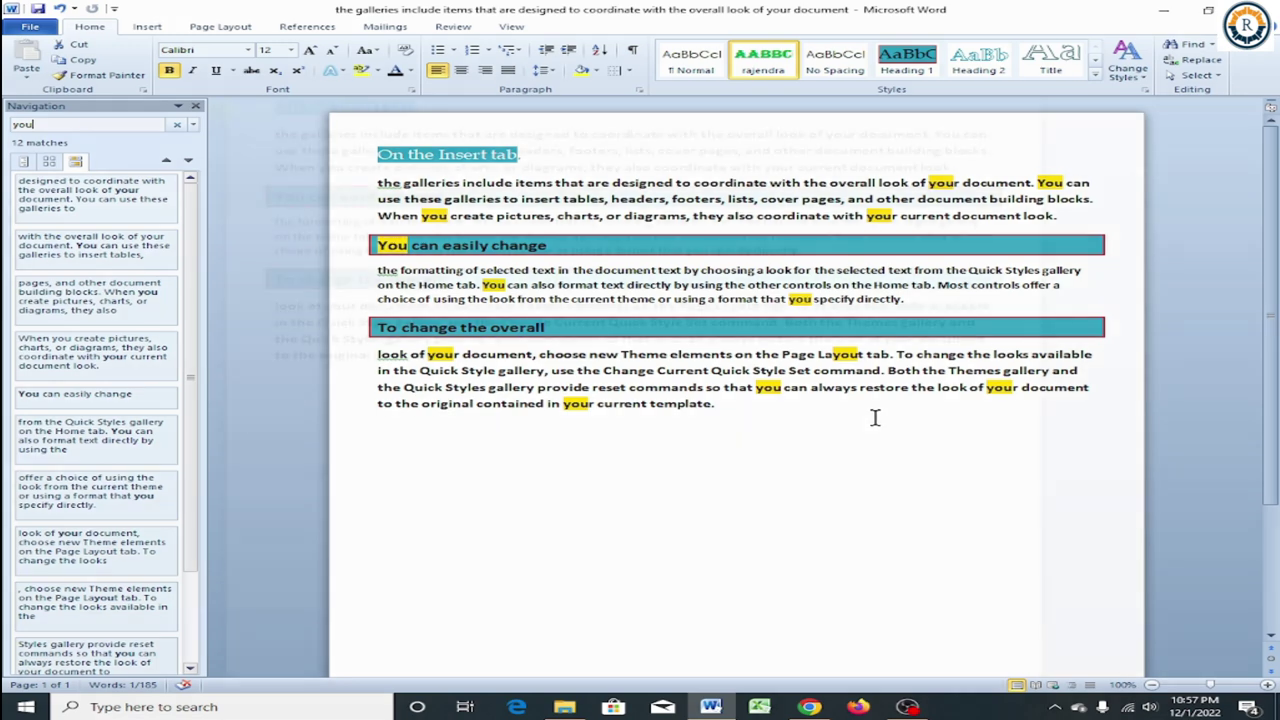
pyautogui.click(1195, 60)
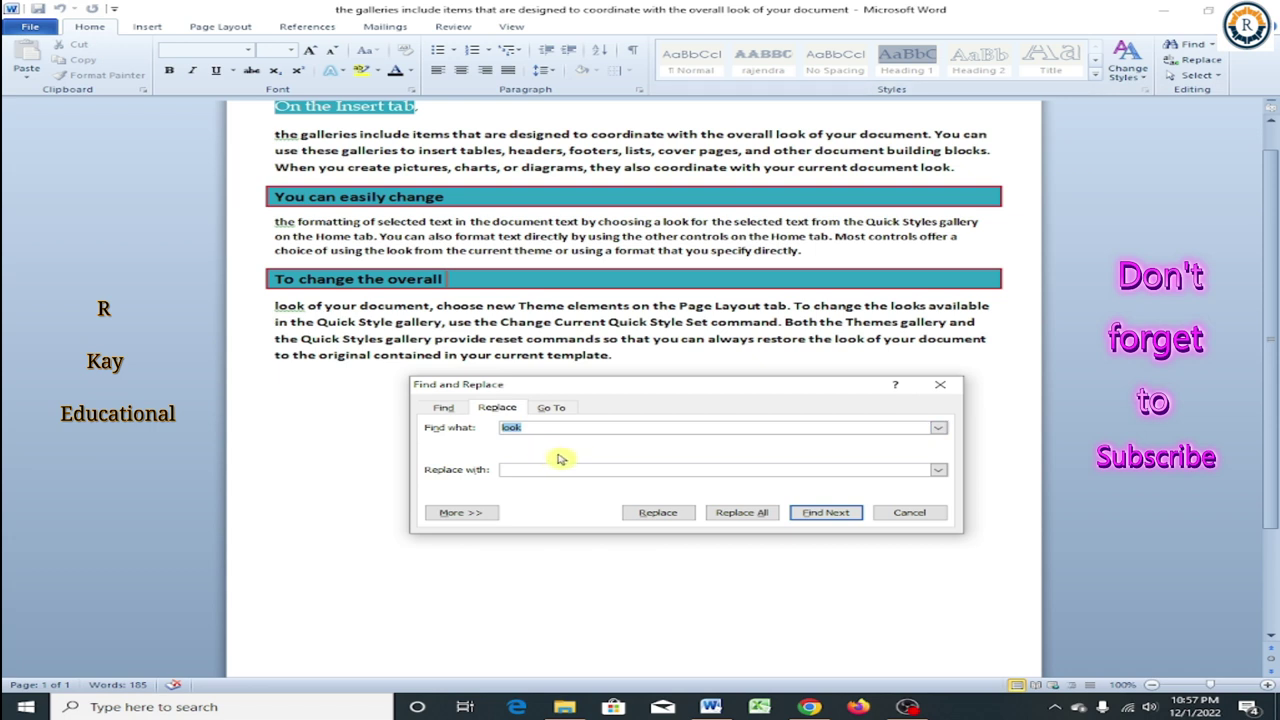
# On the Find tab, step through each occurrence of 'look' until Word reports the search finished.
pyautogui.click(445, 409)
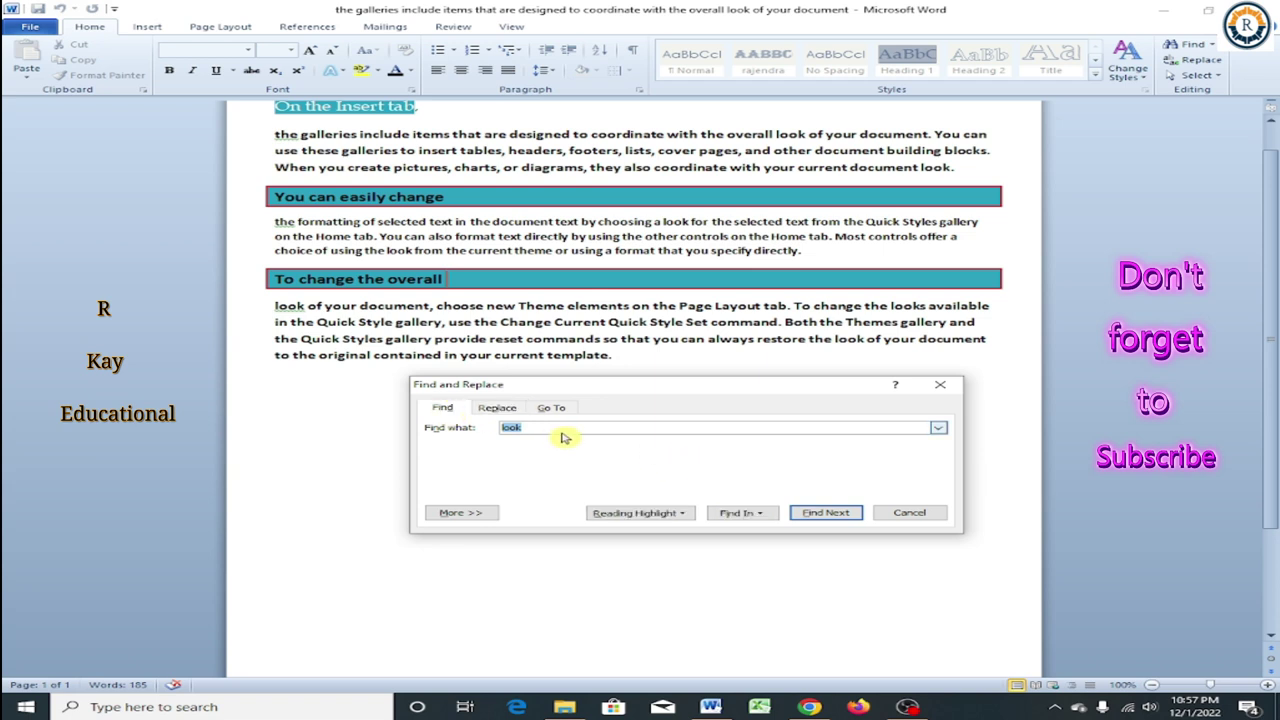
pyautogui.click(822, 518)
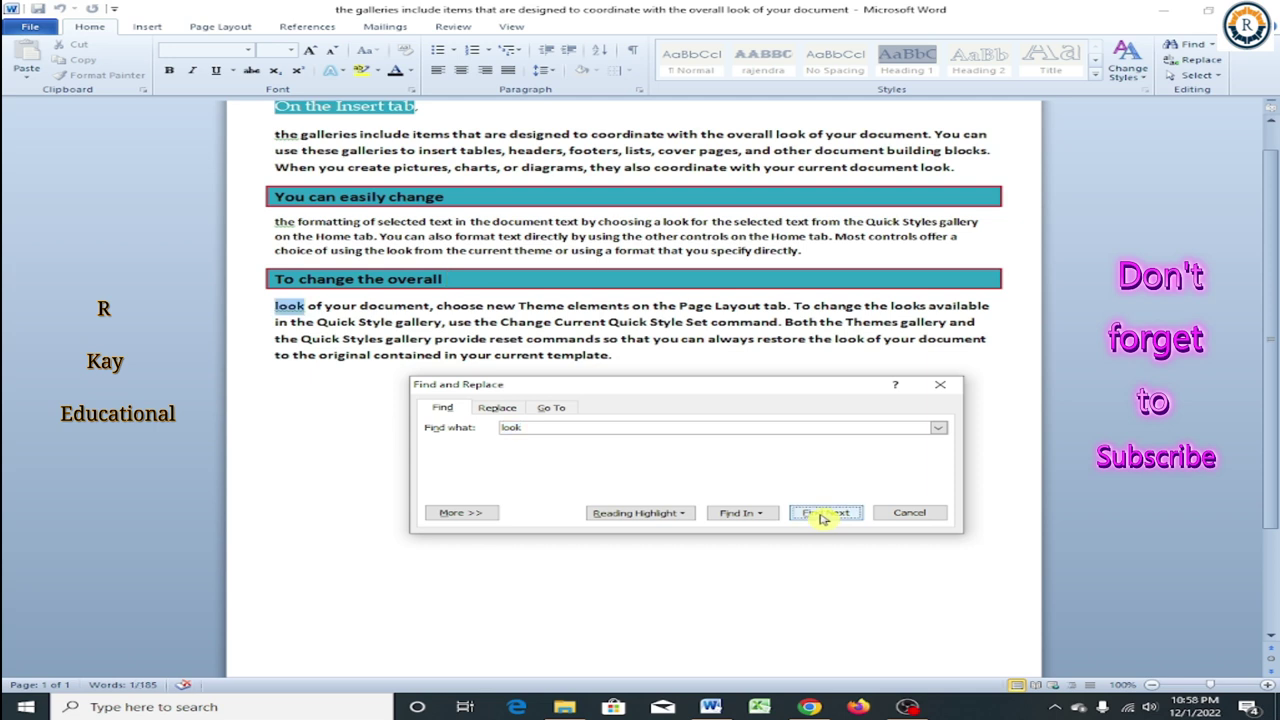
pyautogui.click(822, 518)
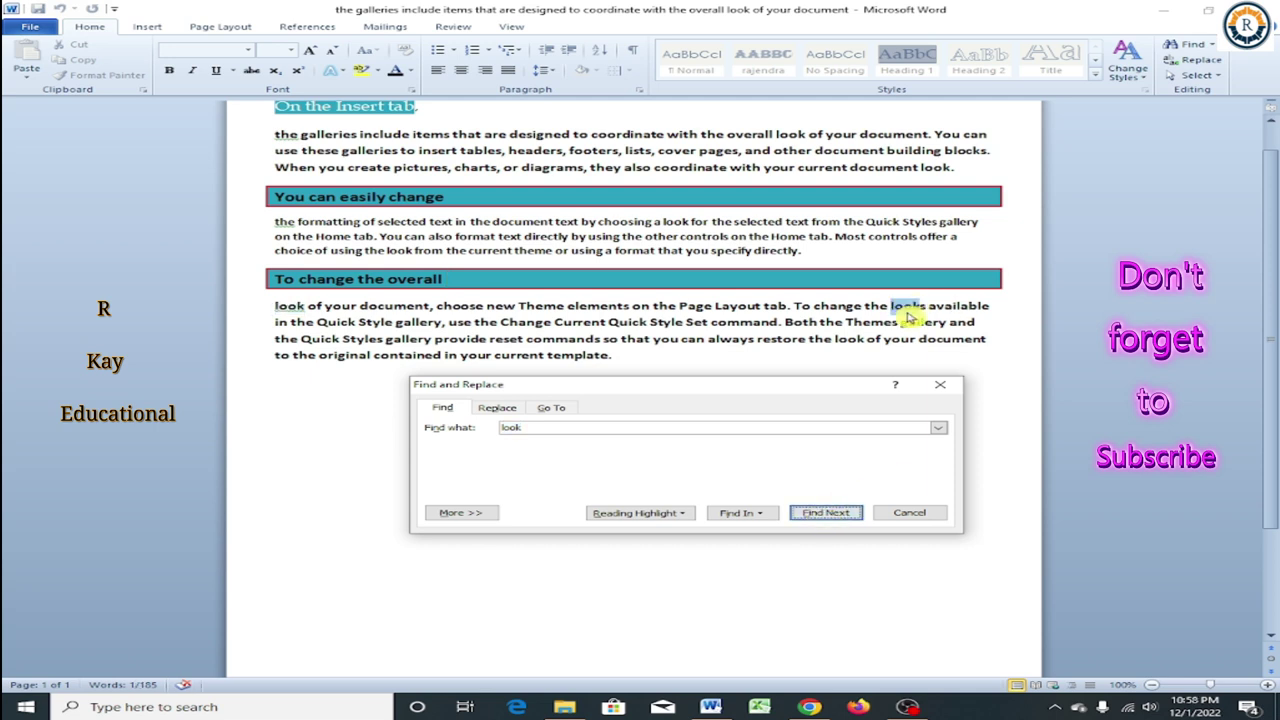
pyautogui.click(824, 515)
pyautogui.click(824, 515)
pyautogui.click(824, 515)
pyautogui.click(824, 515)
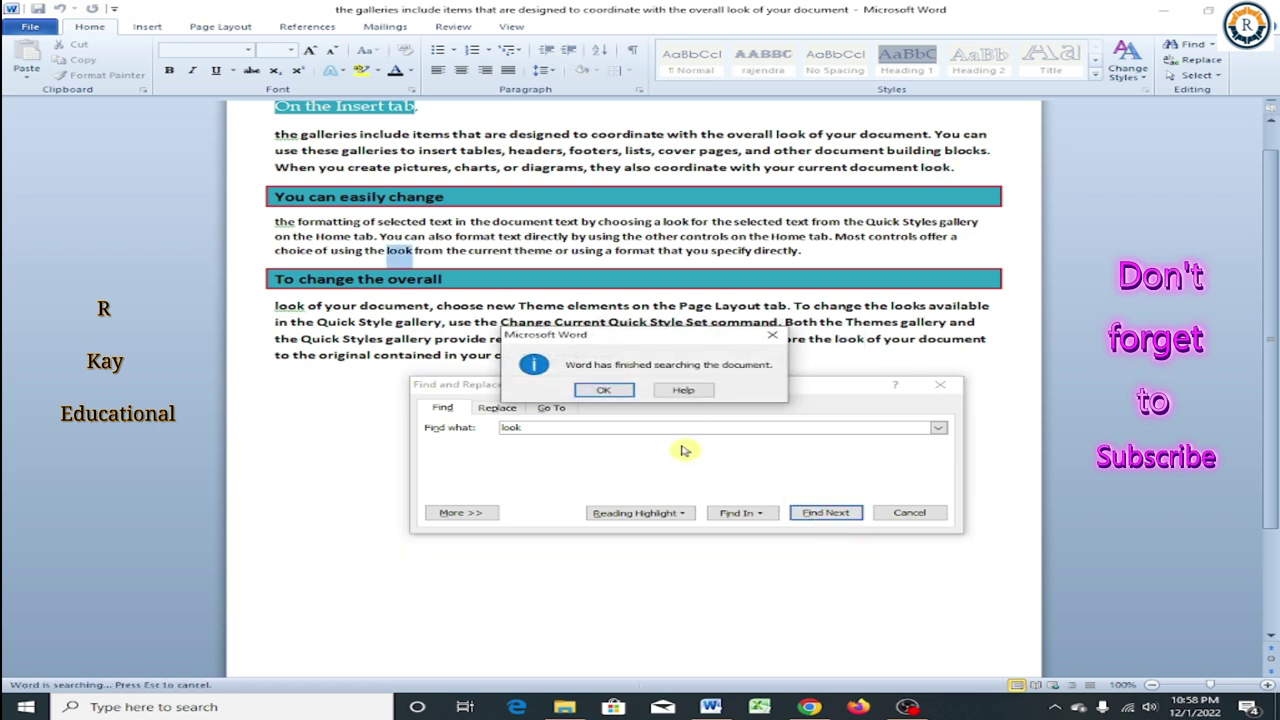
pyautogui.click(767, 340)
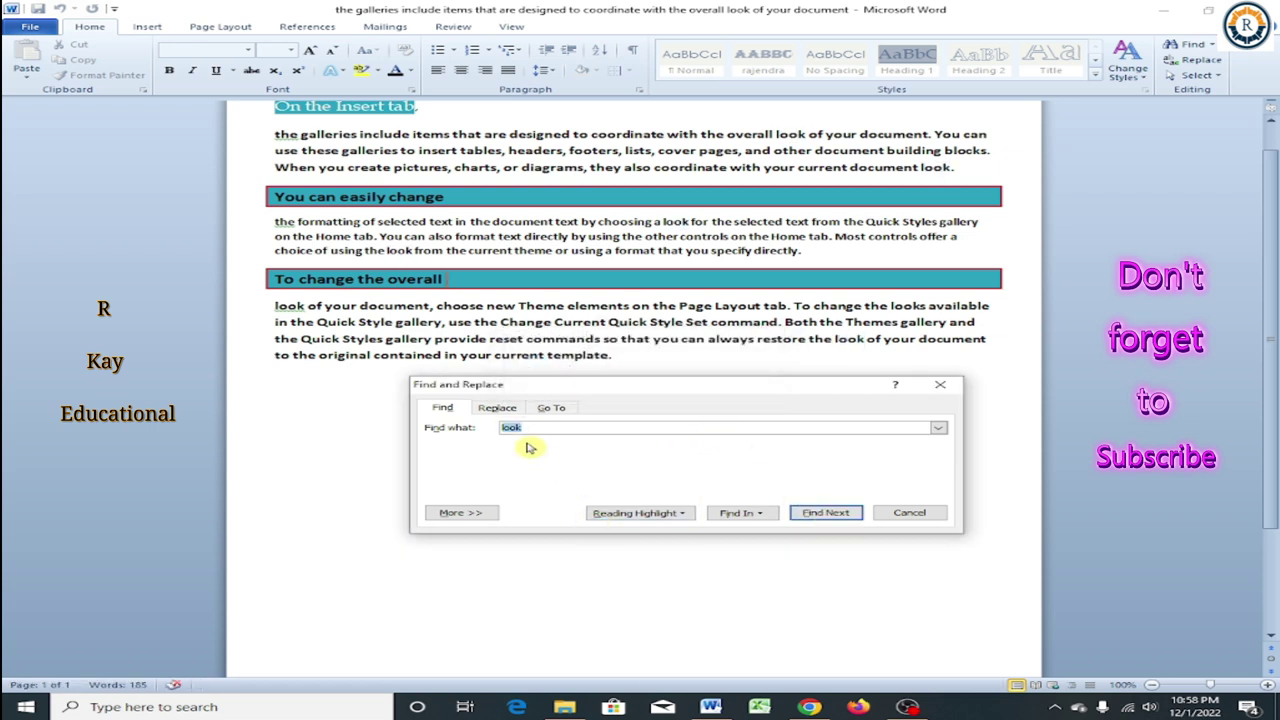
pyautogui.click(668, 515)
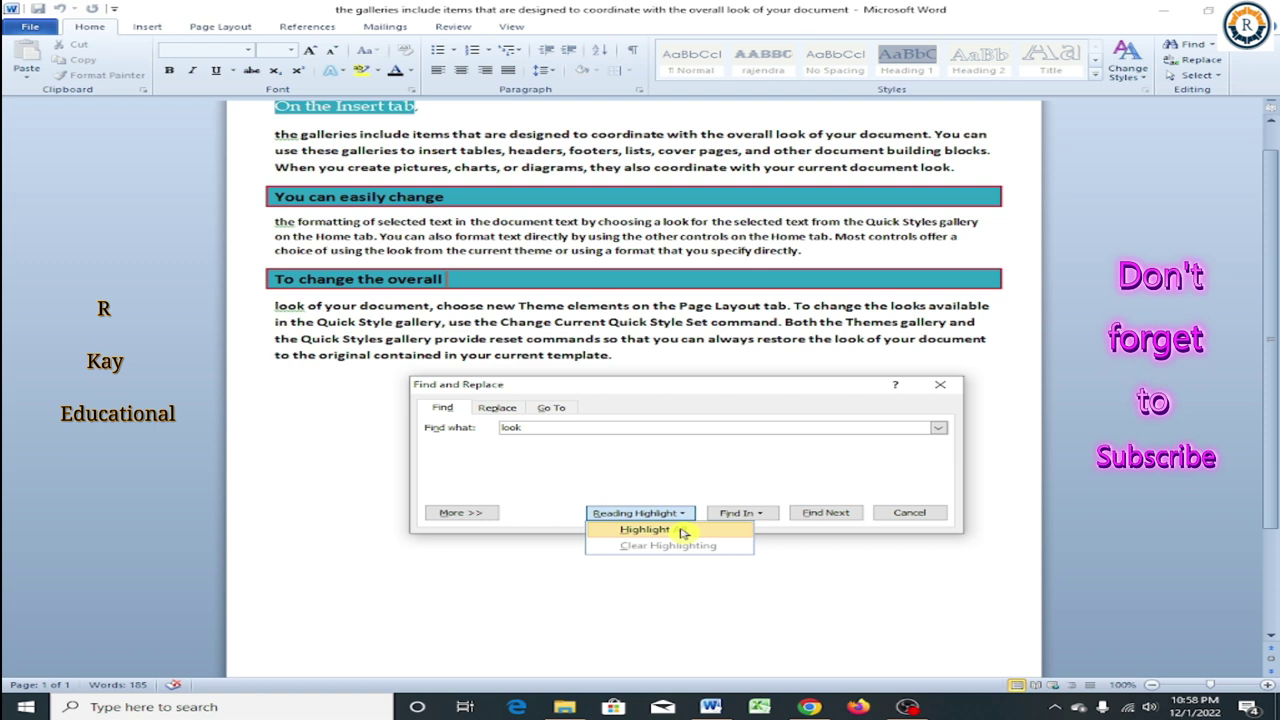
pyautogui.click(683, 531)
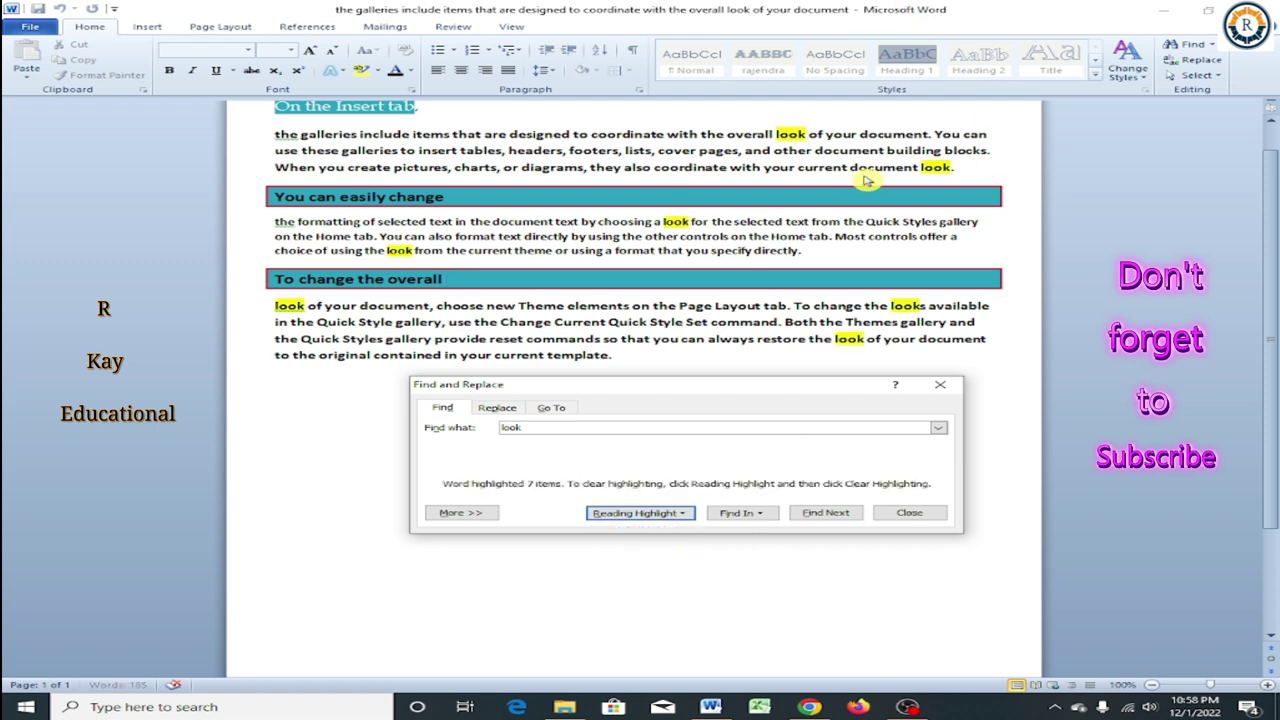
pyautogui.click(669, 514)
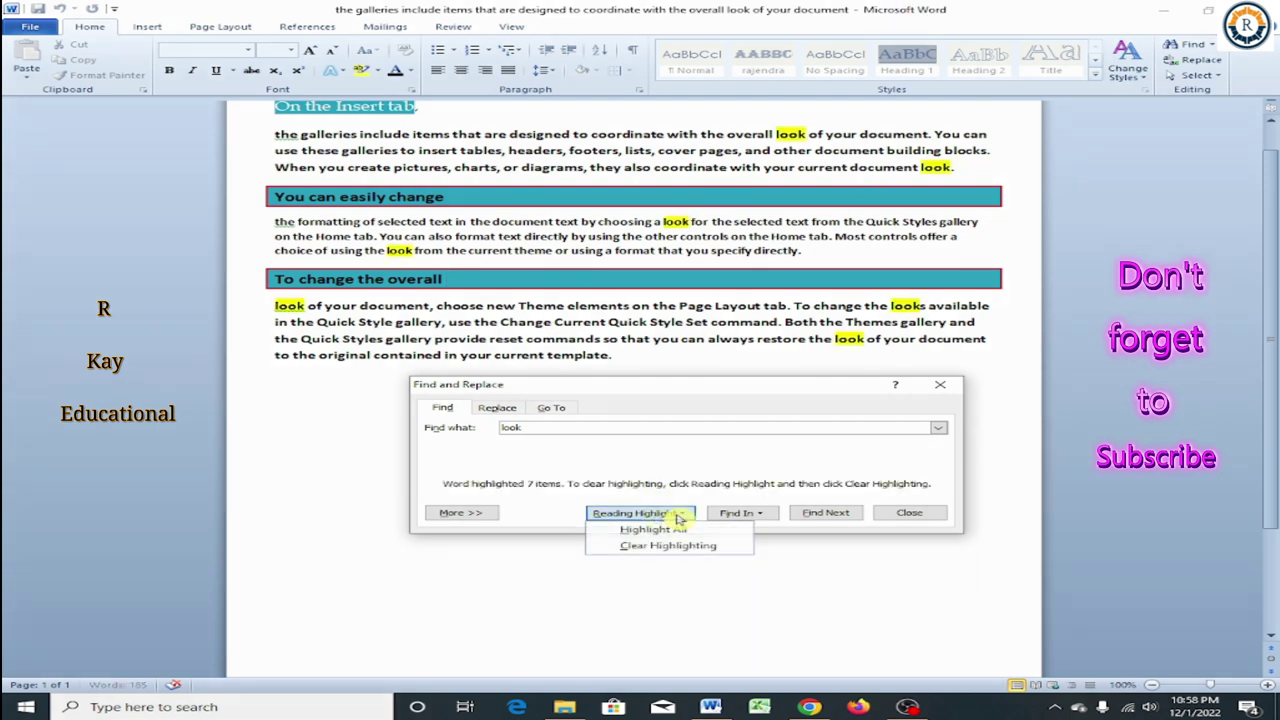
pyautogui.click(700, 546)
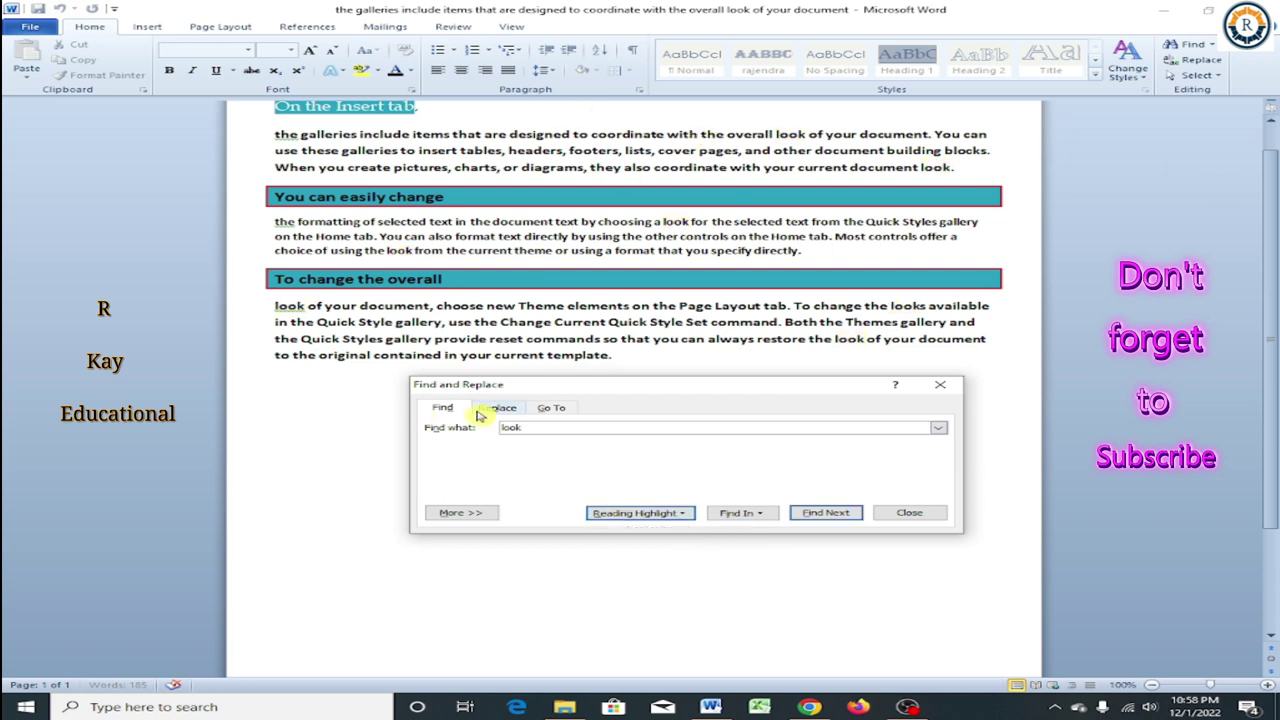
# Replace 'look' with 'raj' one match at a time, then Replace All, confirming 4 replacements.
pyautogui.click(508, 409)
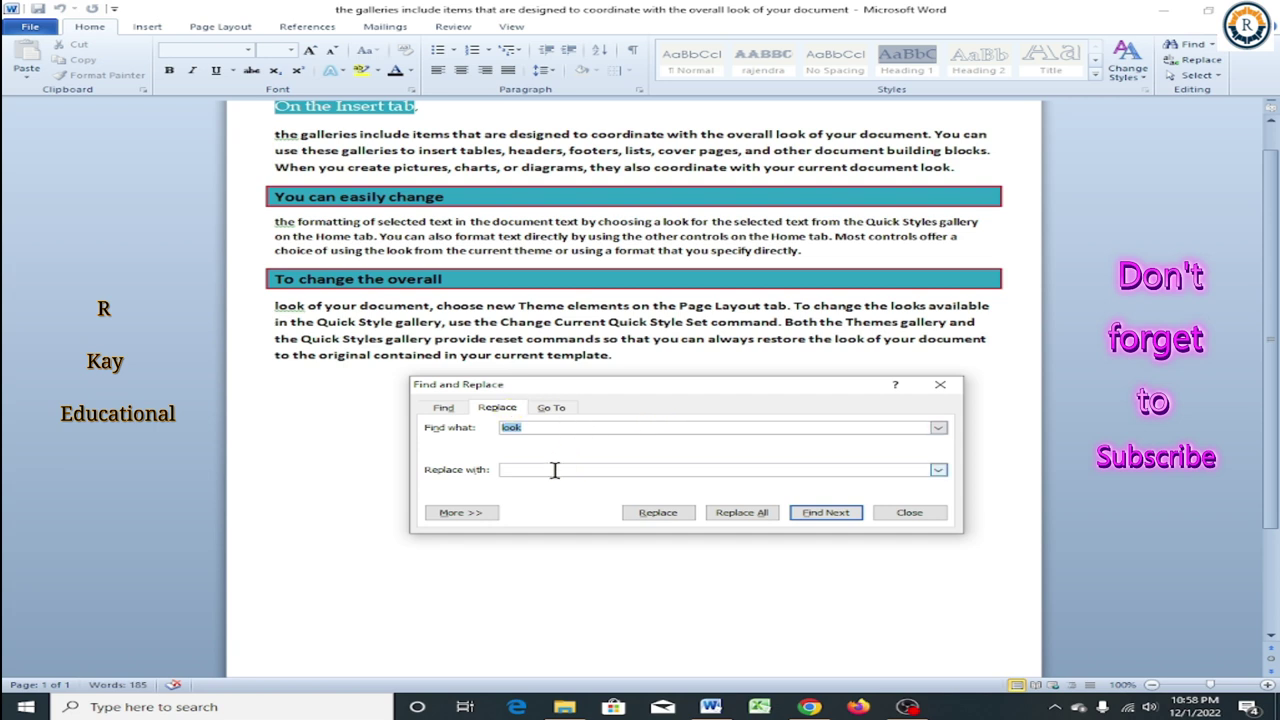
pyautogui.write('raj')
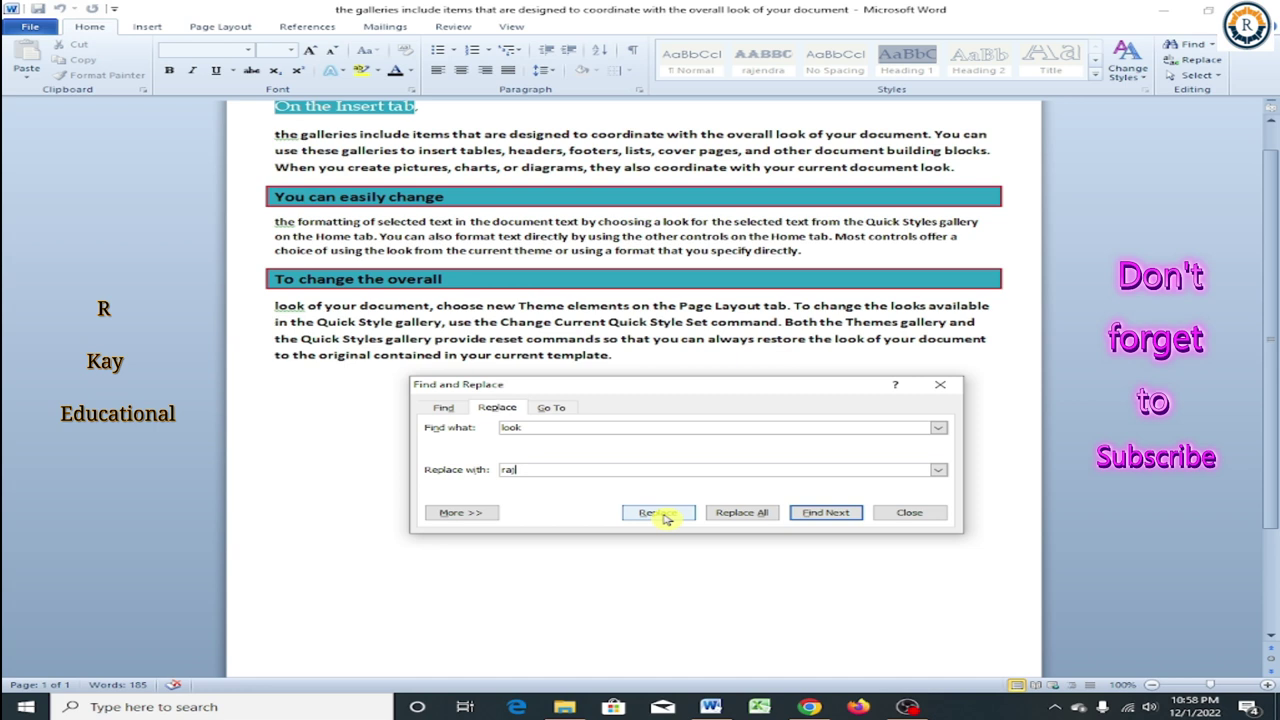
pyautogui.click(822, 512)
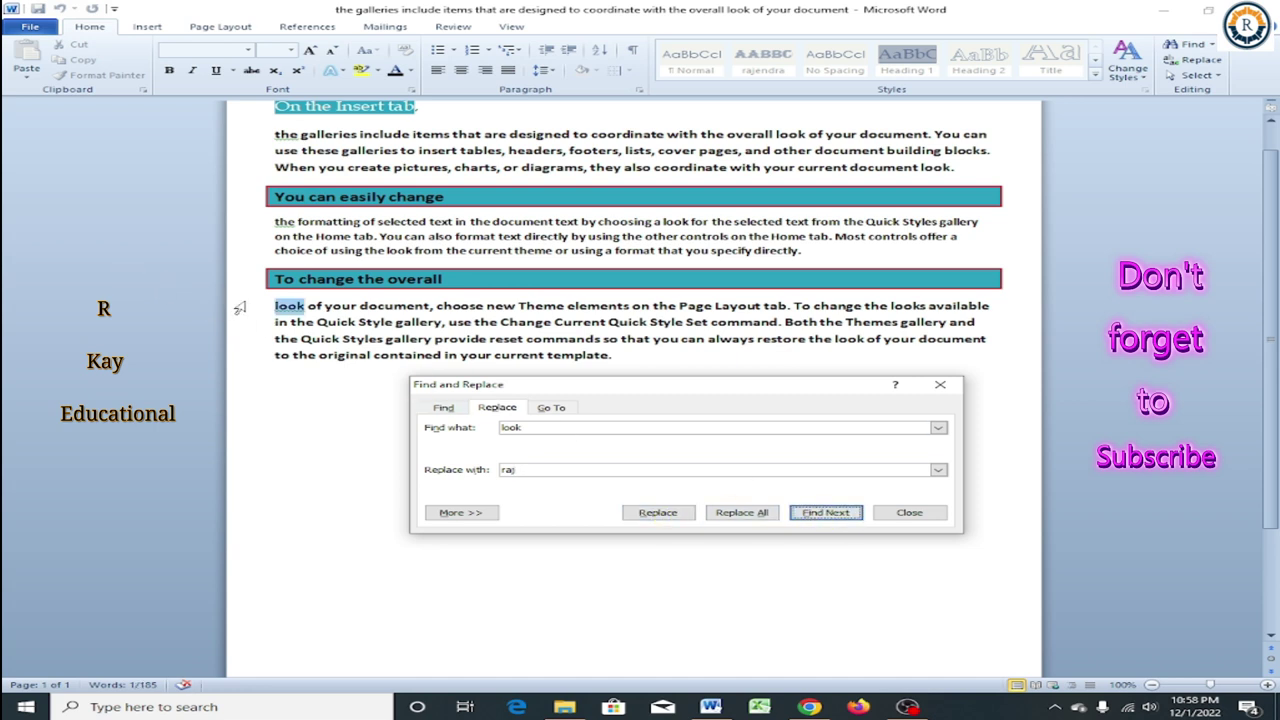
pyautogui.click(645, 512)
pyautogui.click(655, 516)
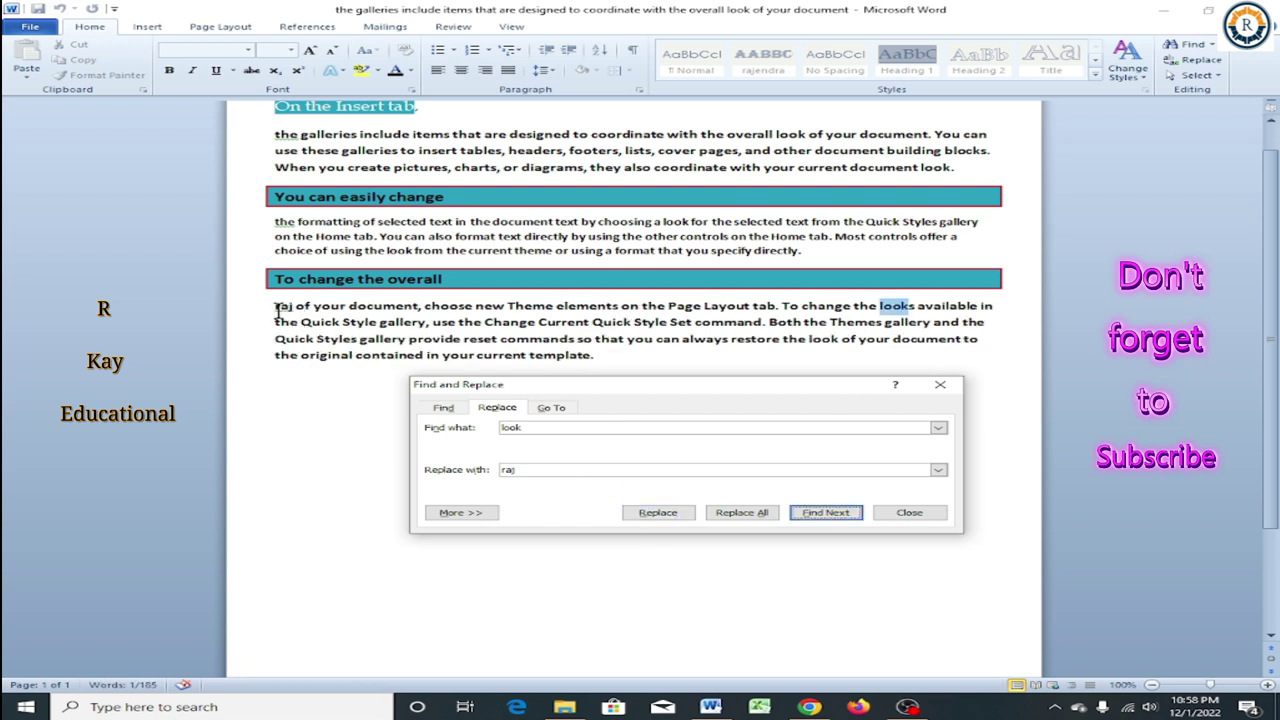
pyautogui.click(659, 516)
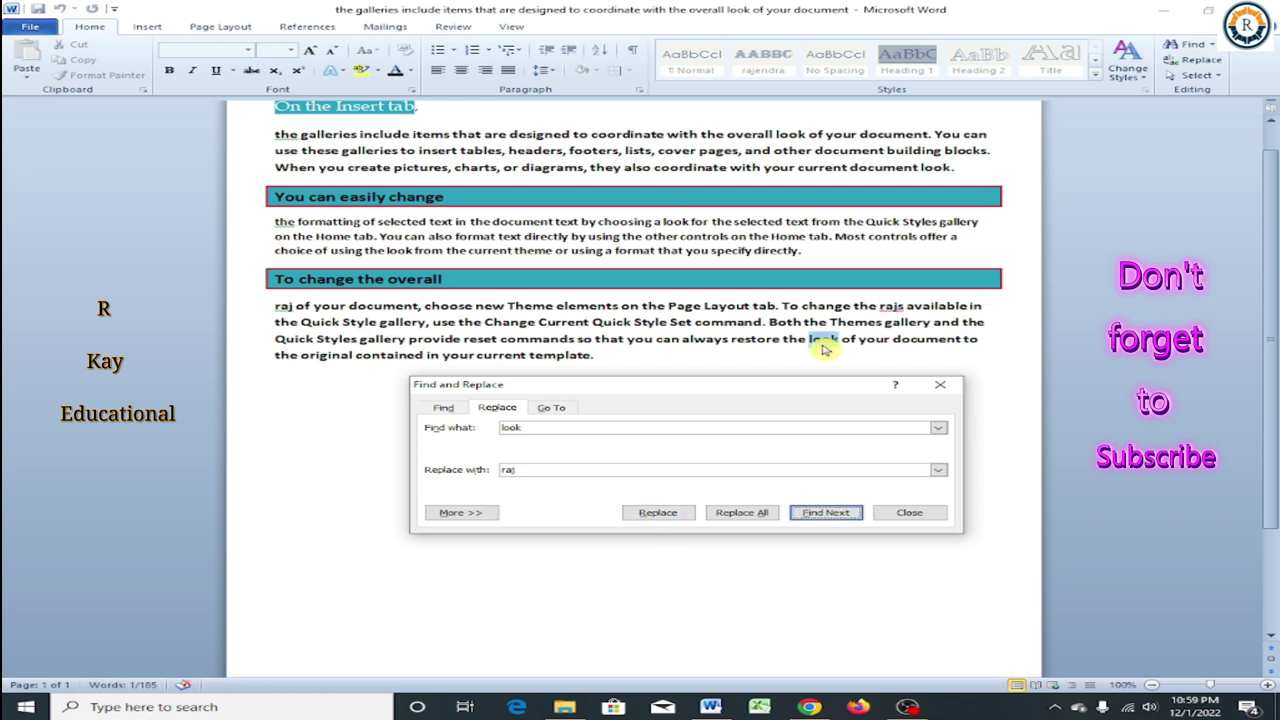
pyautogui.click(656, 514)
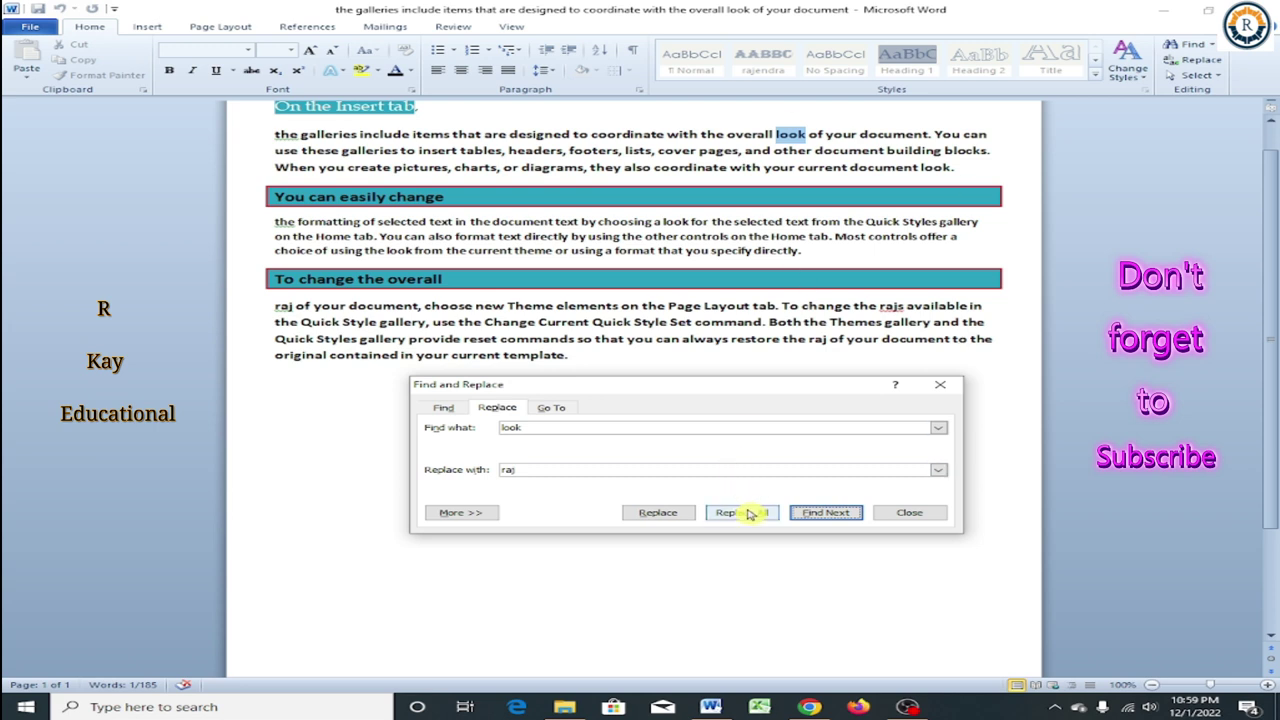
pyautogui.click(748, 513)
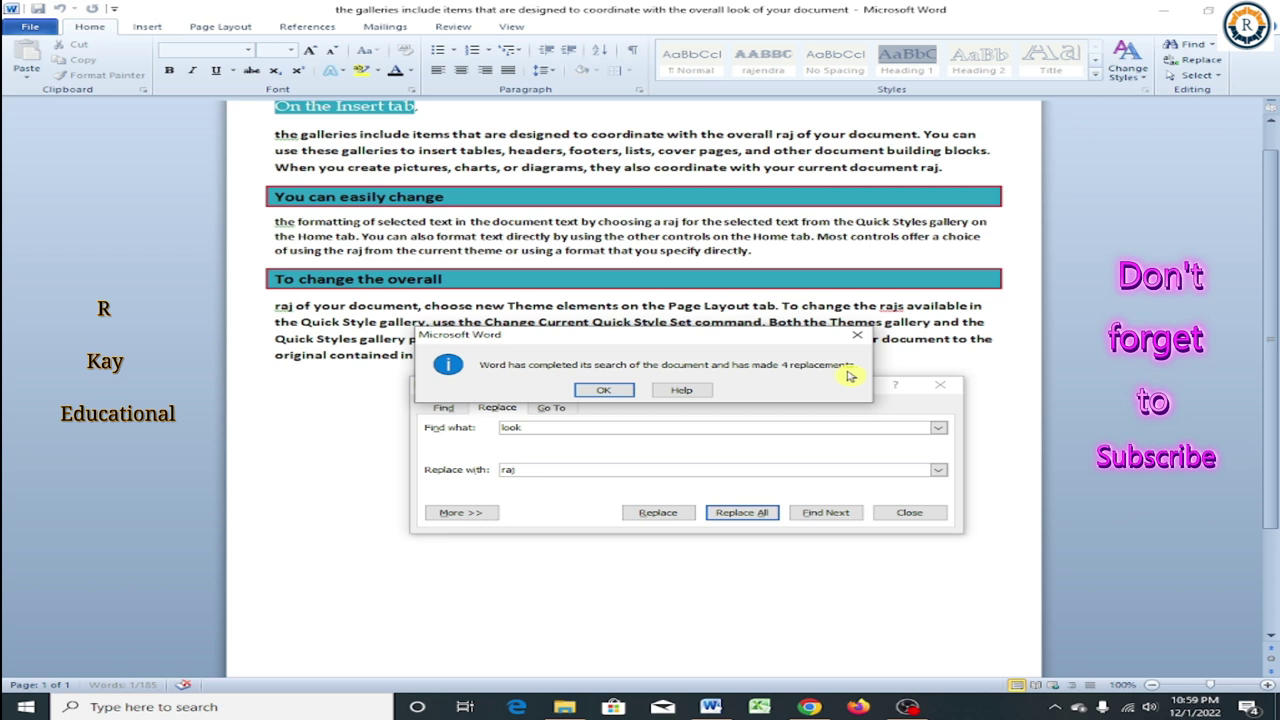
pyautogui.click(607, 393)
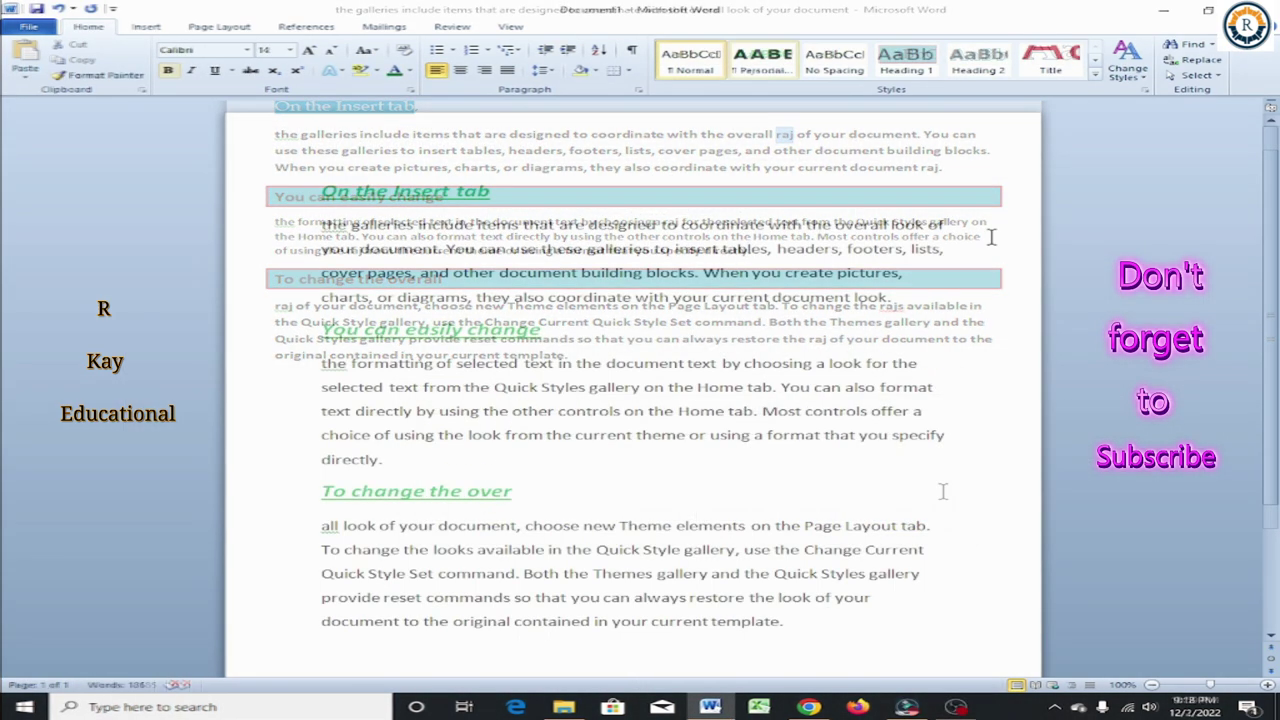
# Select all the document text, then put the cursor in the first green heading.
pyautogui.click(1211, 77)
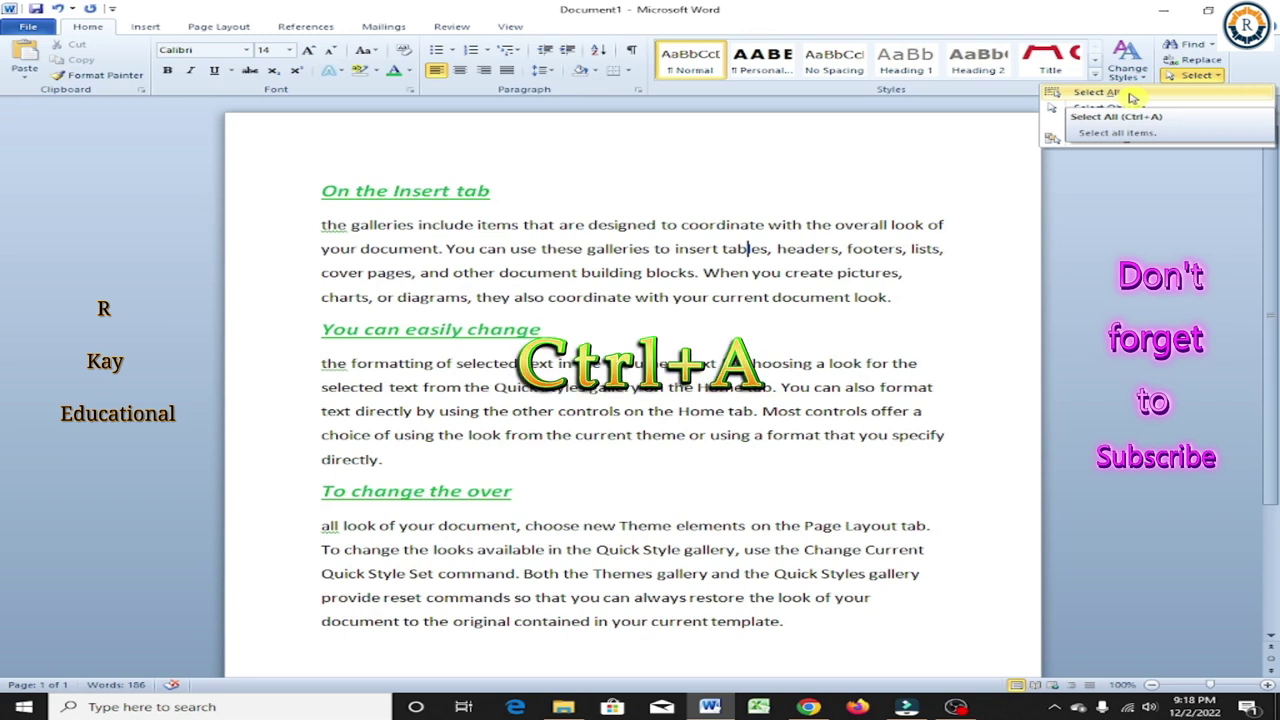
pyautogui.click(1132, 95)
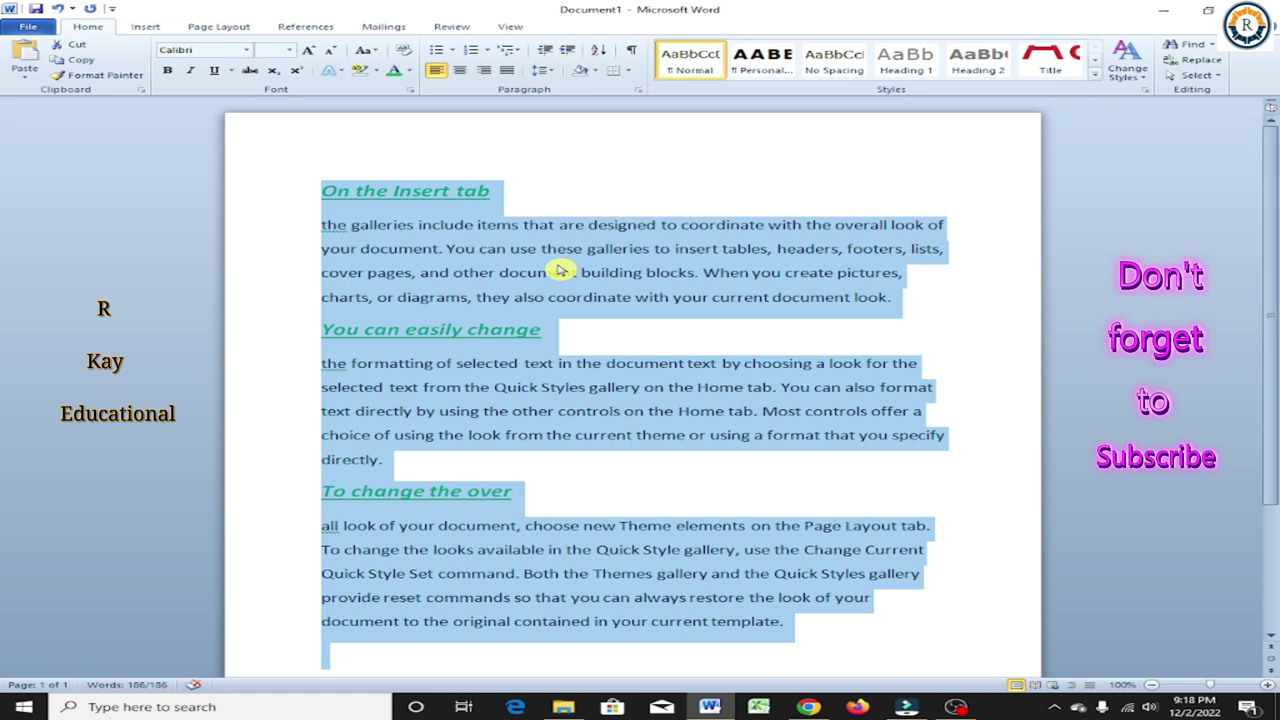
pyautogui.click(1203, 78)
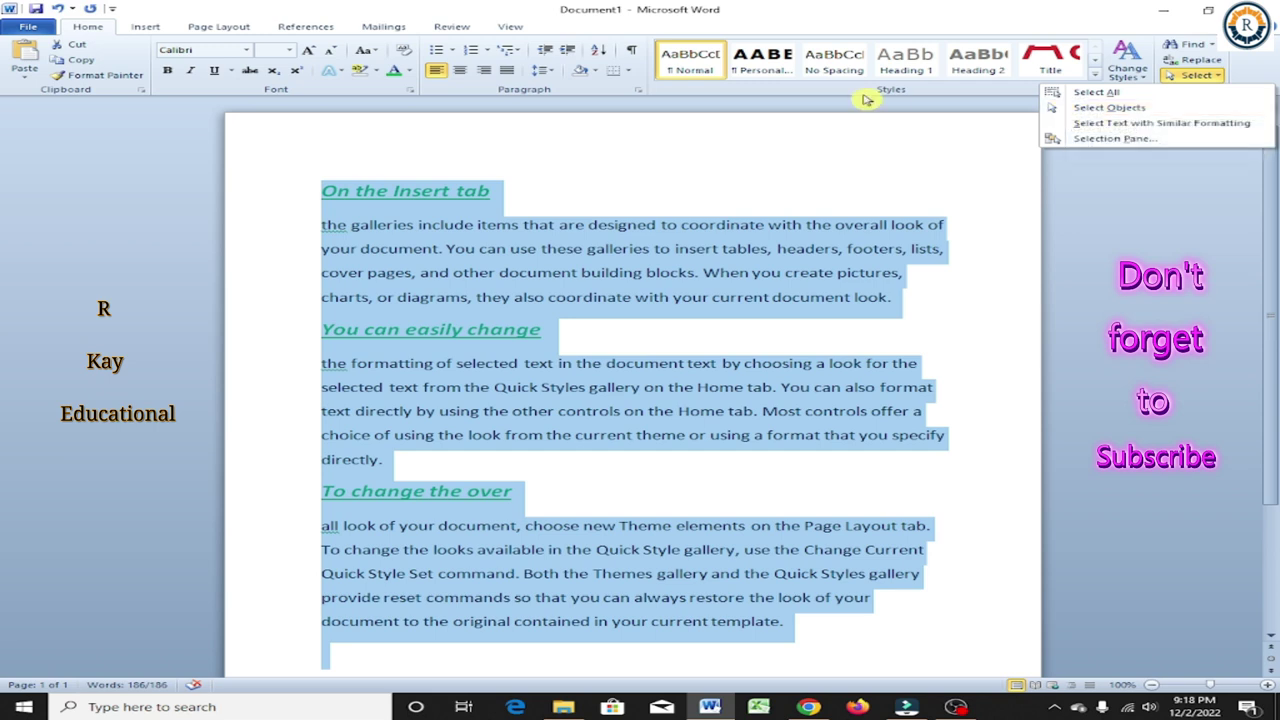
pyautogui.click(146, 28)
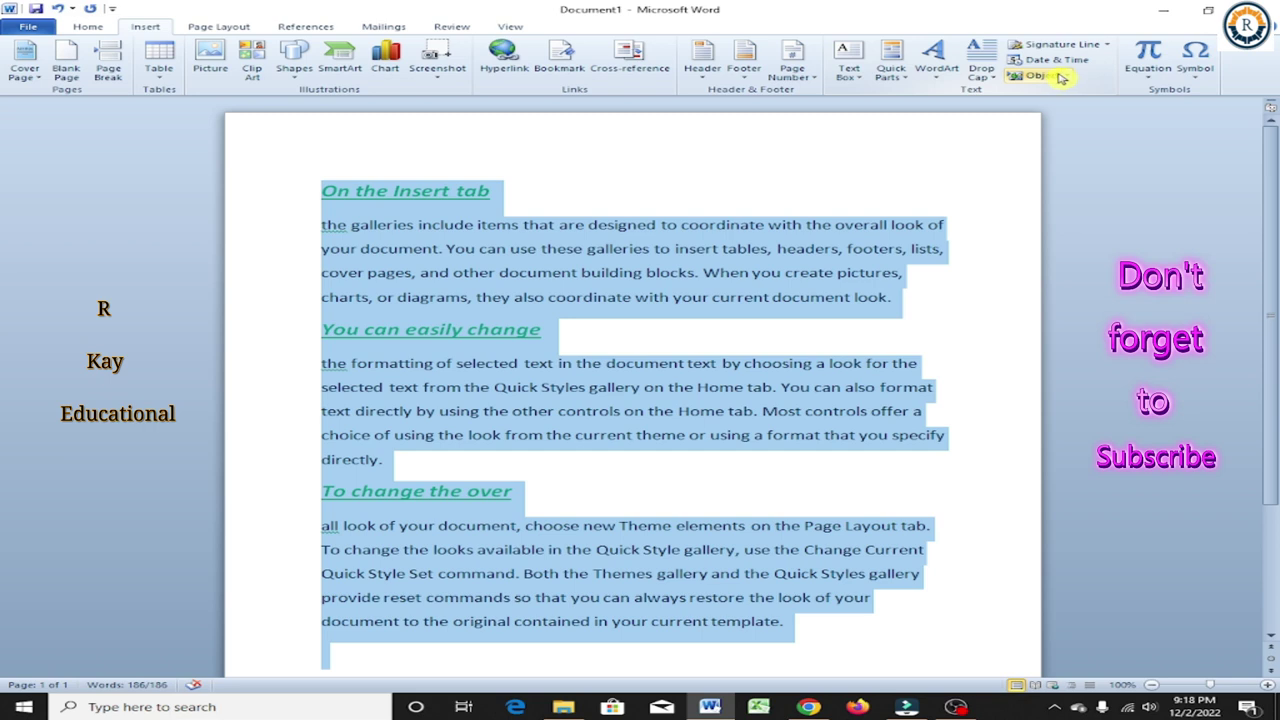
pyautogui.click(89, 28)
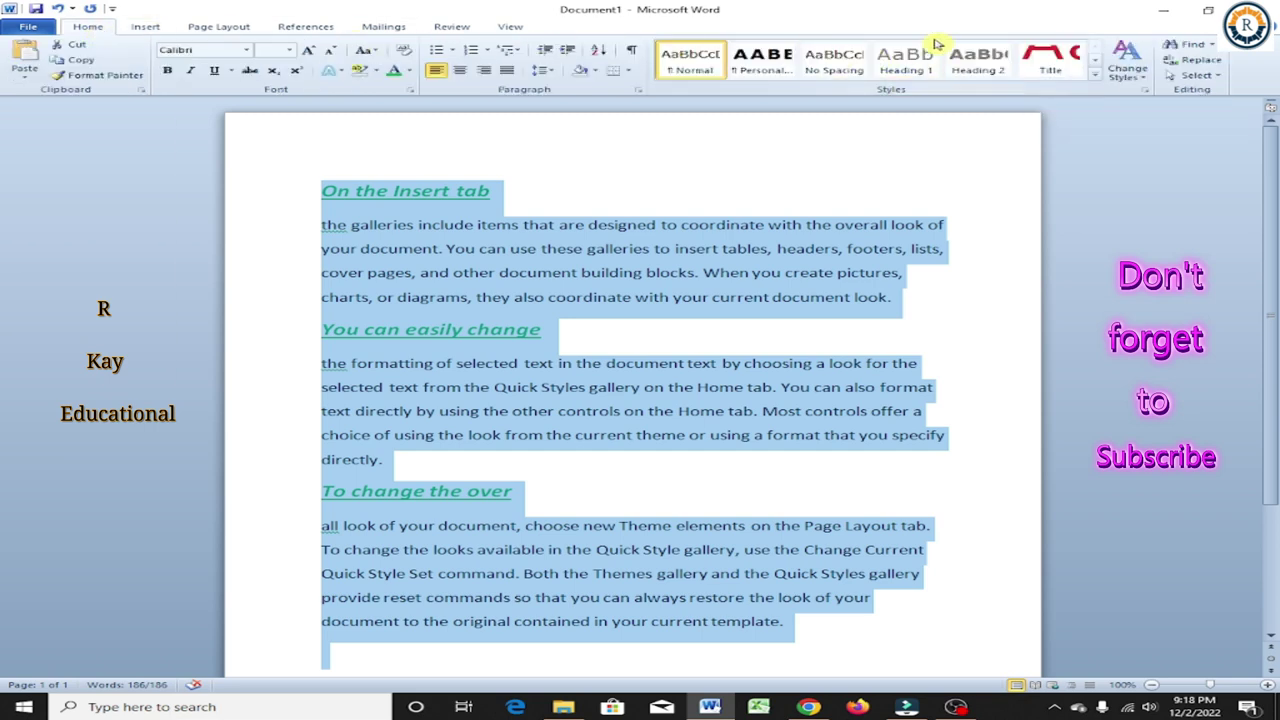
pyautogui.click(1199, 77)
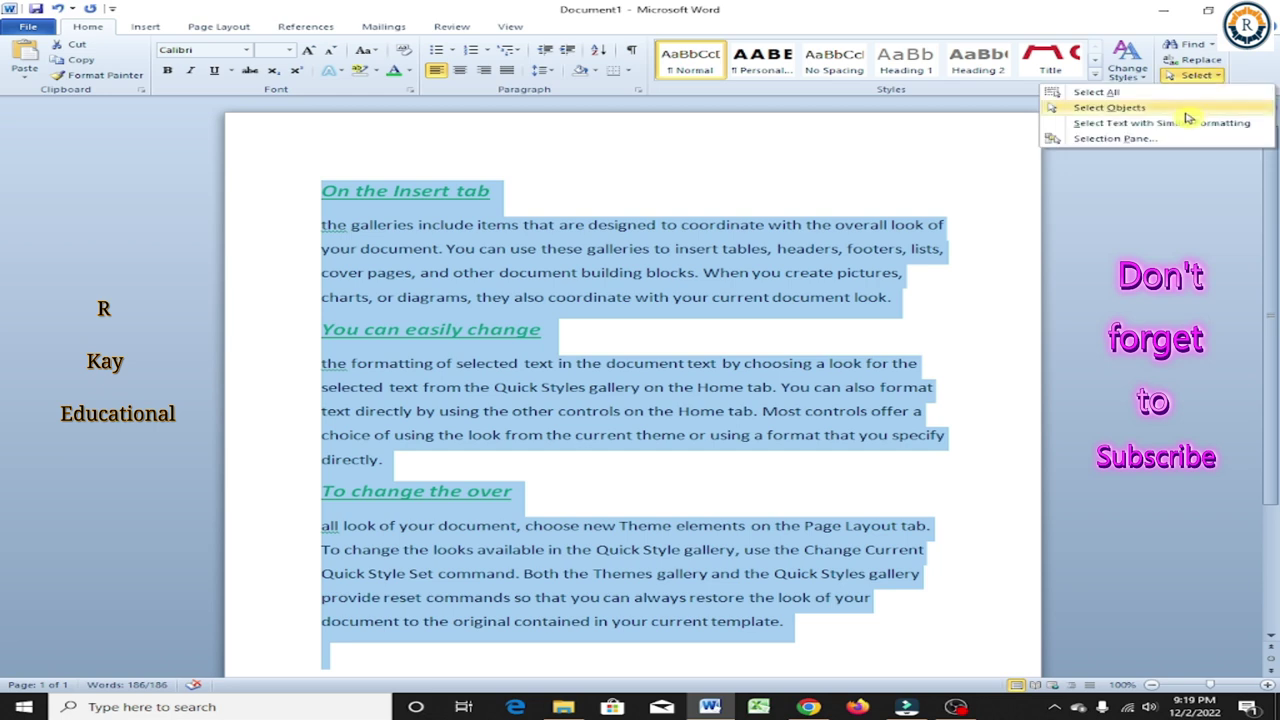
pyautogui.click(851, 170)
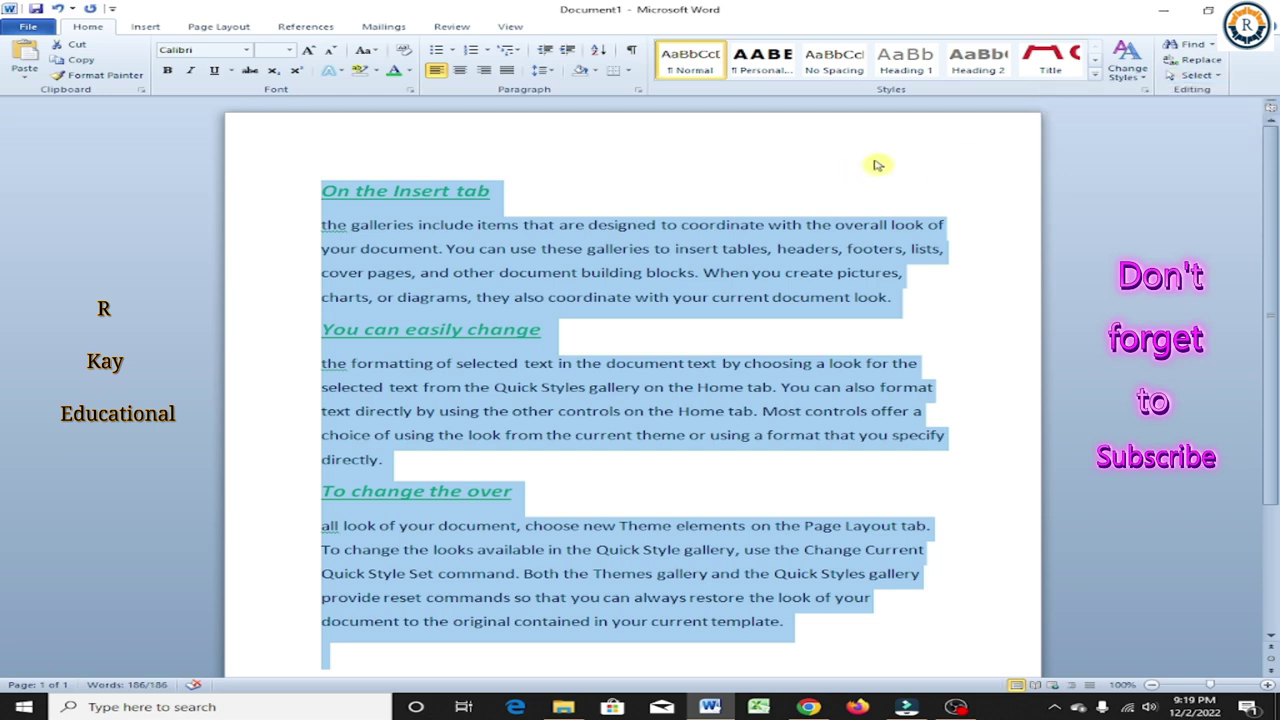
pyautogui.click(877, 163)
# Select all three headings via Select Text with Similar Formatting, enlarge them to 22 pt and colour them red.
pyautogui.click(1203, 76)
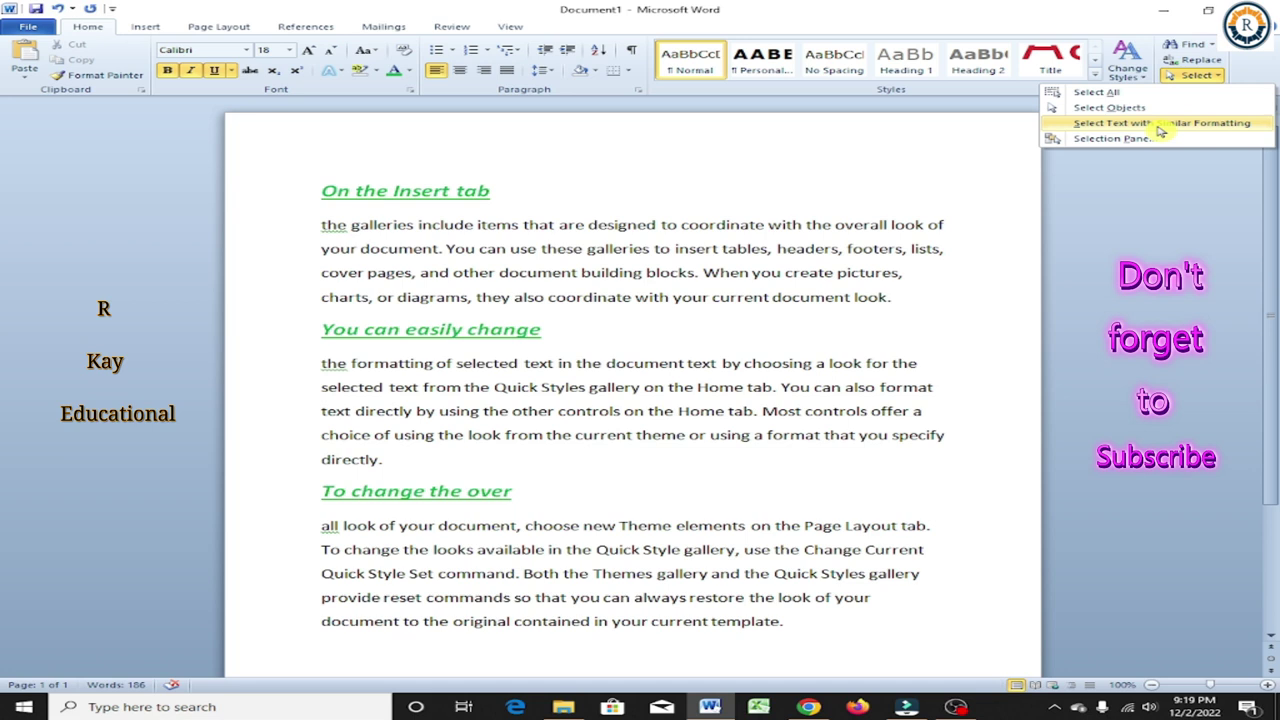
pyautogui.click(1160, 123)
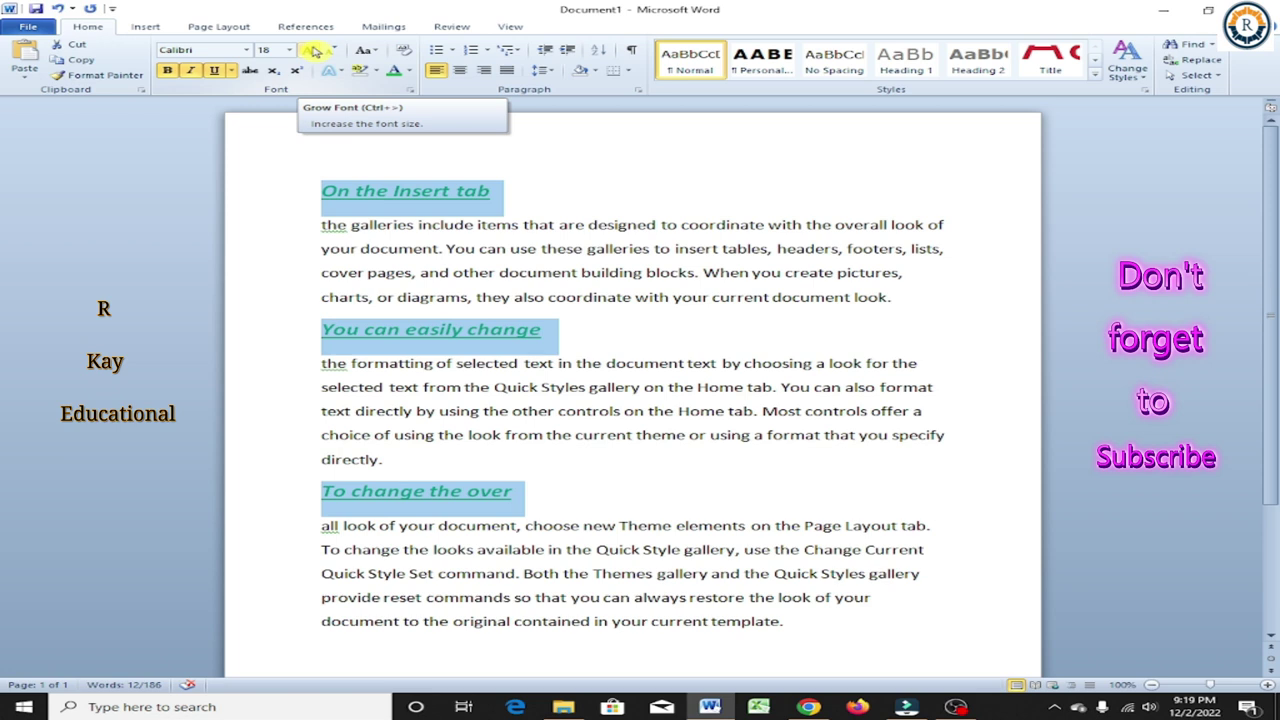
pyautogui.click(314, 51)
pyautogui.click(314, 51)
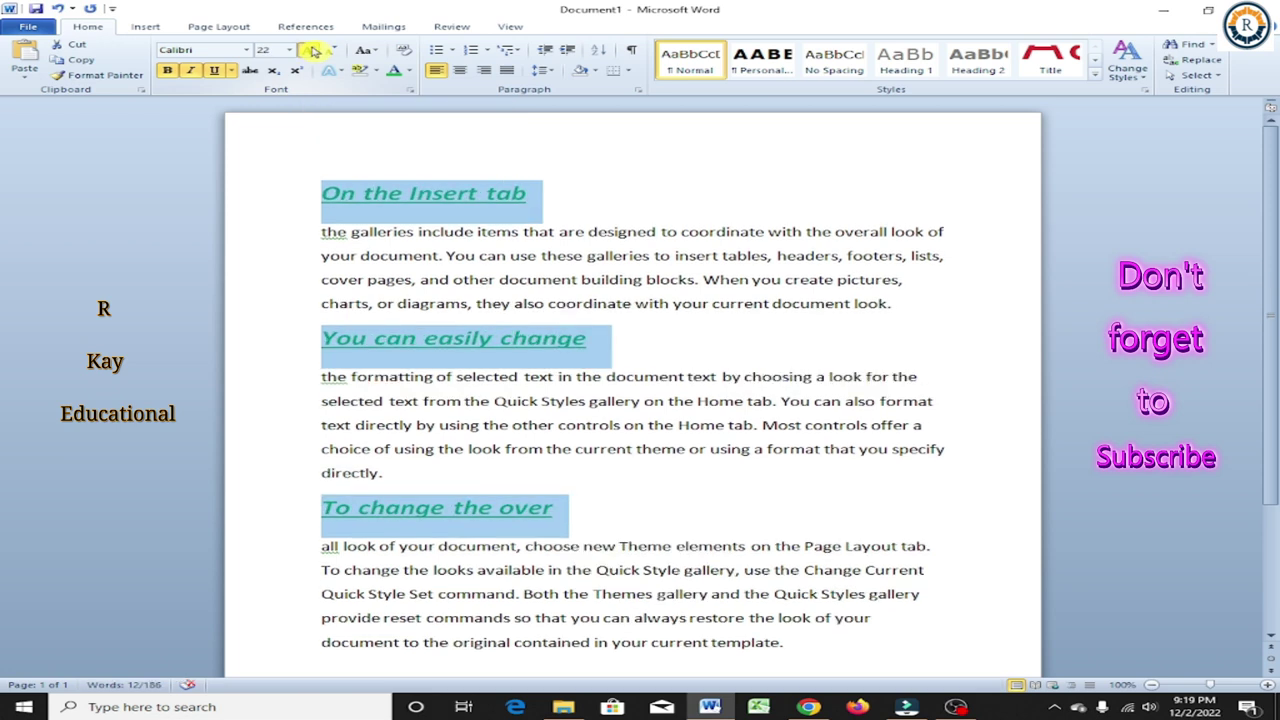
pyautogui.click(314, 51)
pyautogui.click(318, 51)
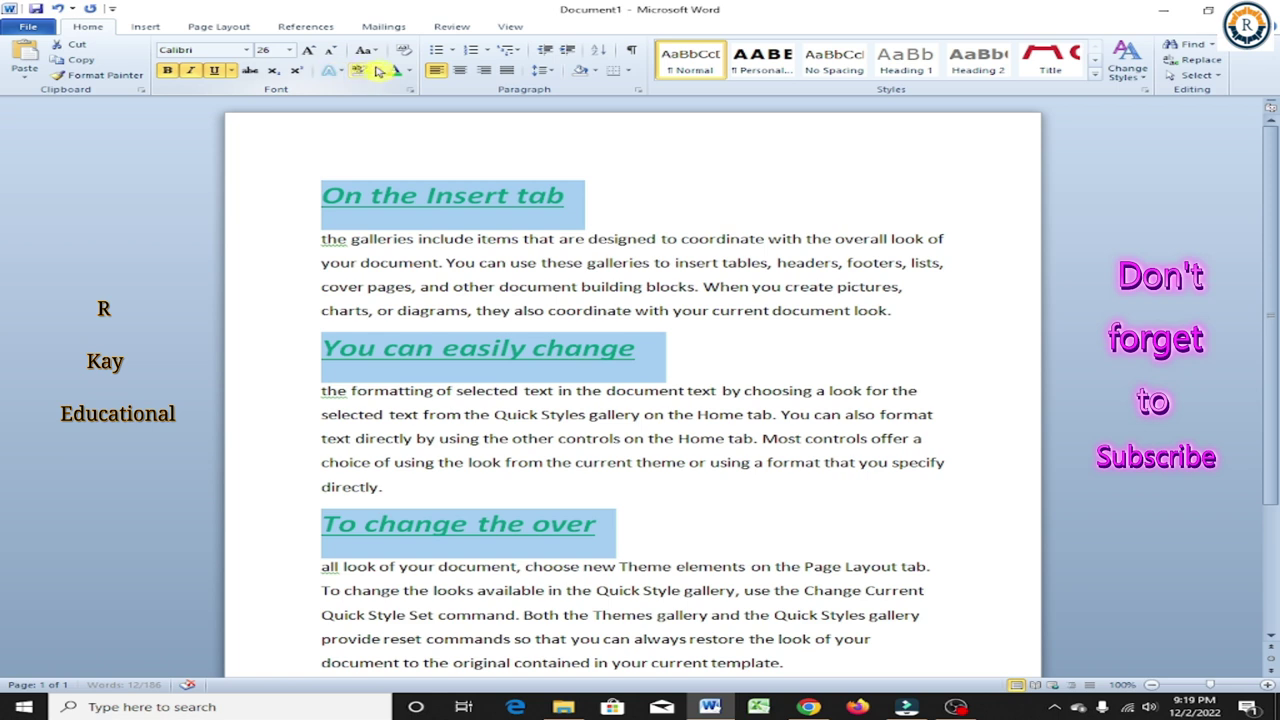
pyautogui.click(409, 70)
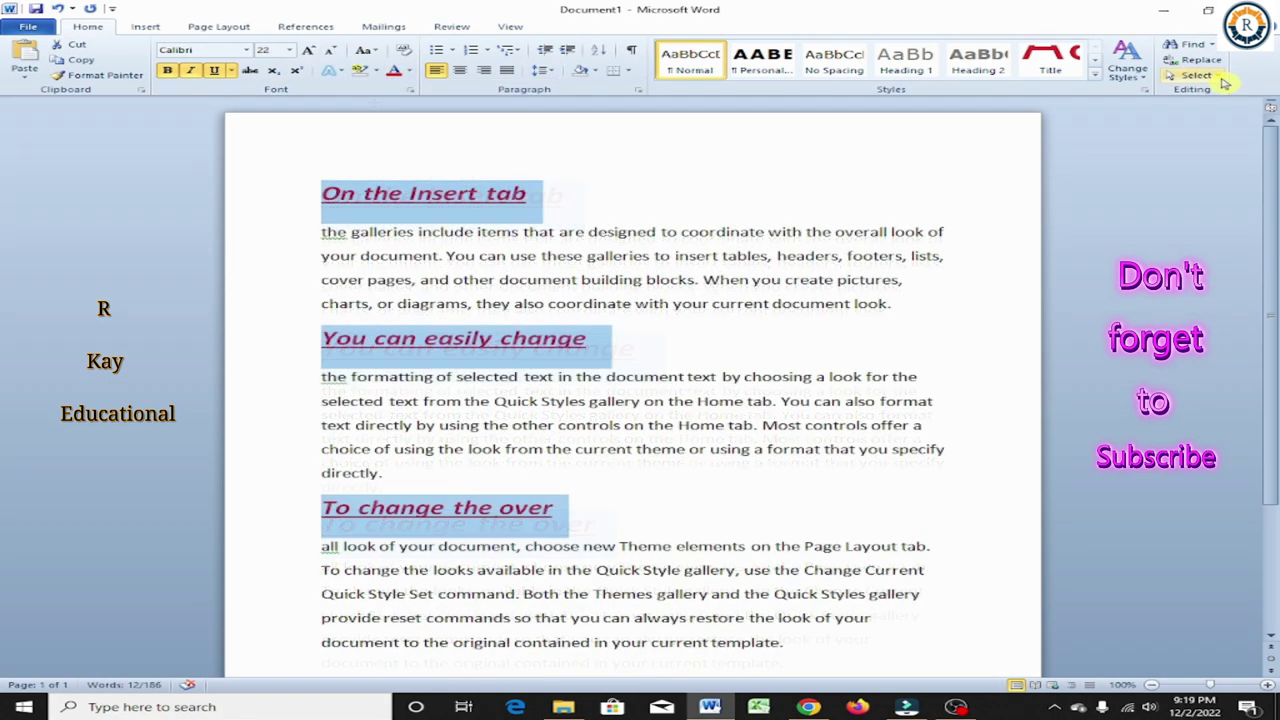
# Show the Selection and Visibility pane, then deselect the three dark red headings to check them.
pyautogui.click(1200, 76)
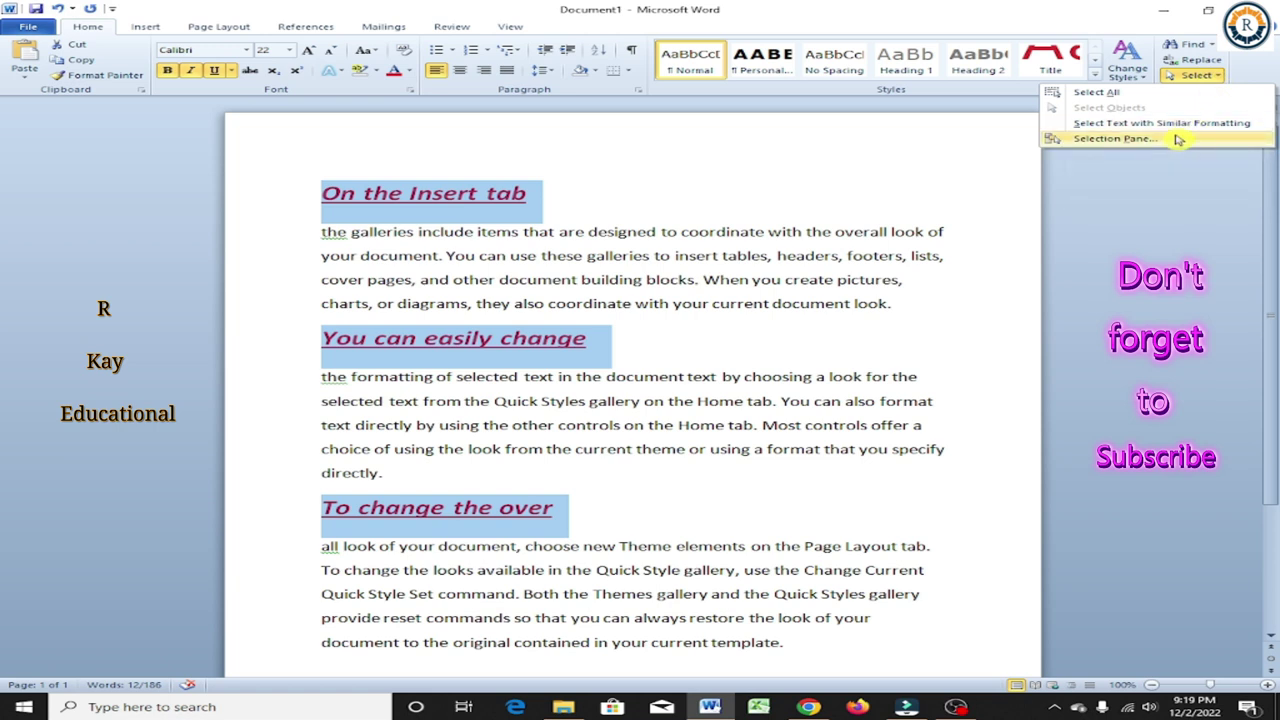
pyautogui.click(1179, 140)
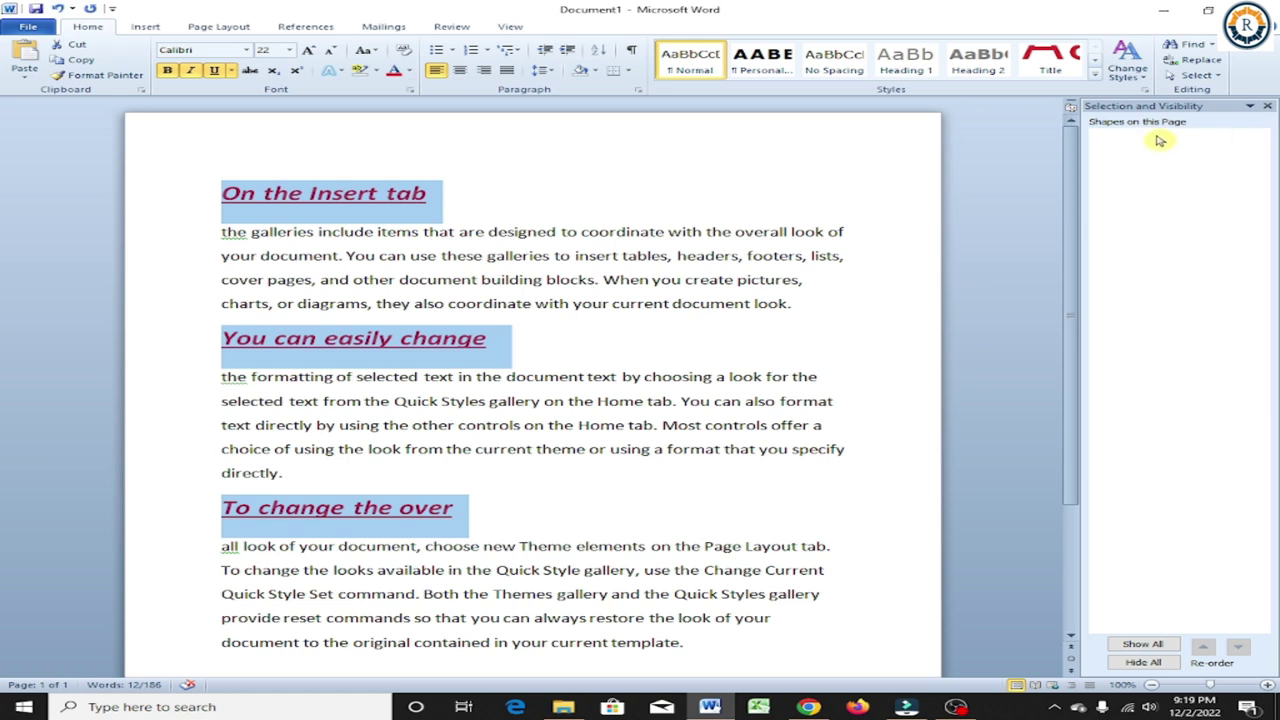
pyautogui.click(641, 231)
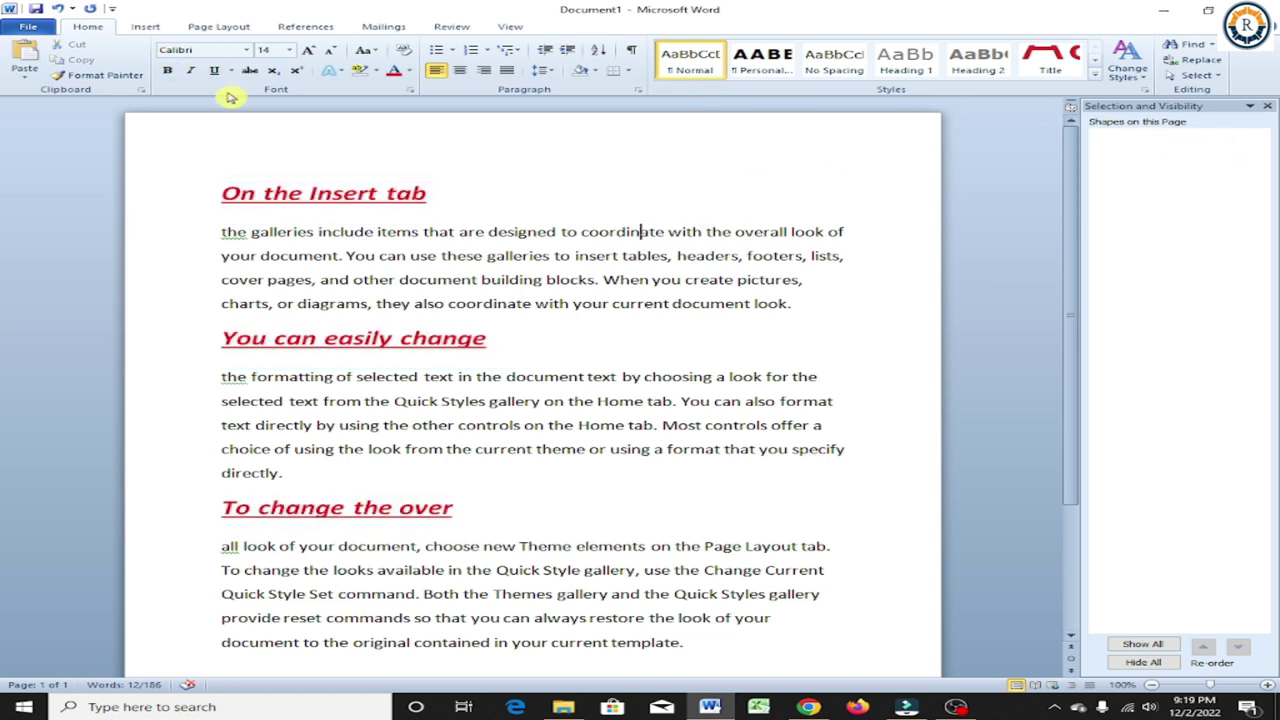
pyautogui.click(147, 27)
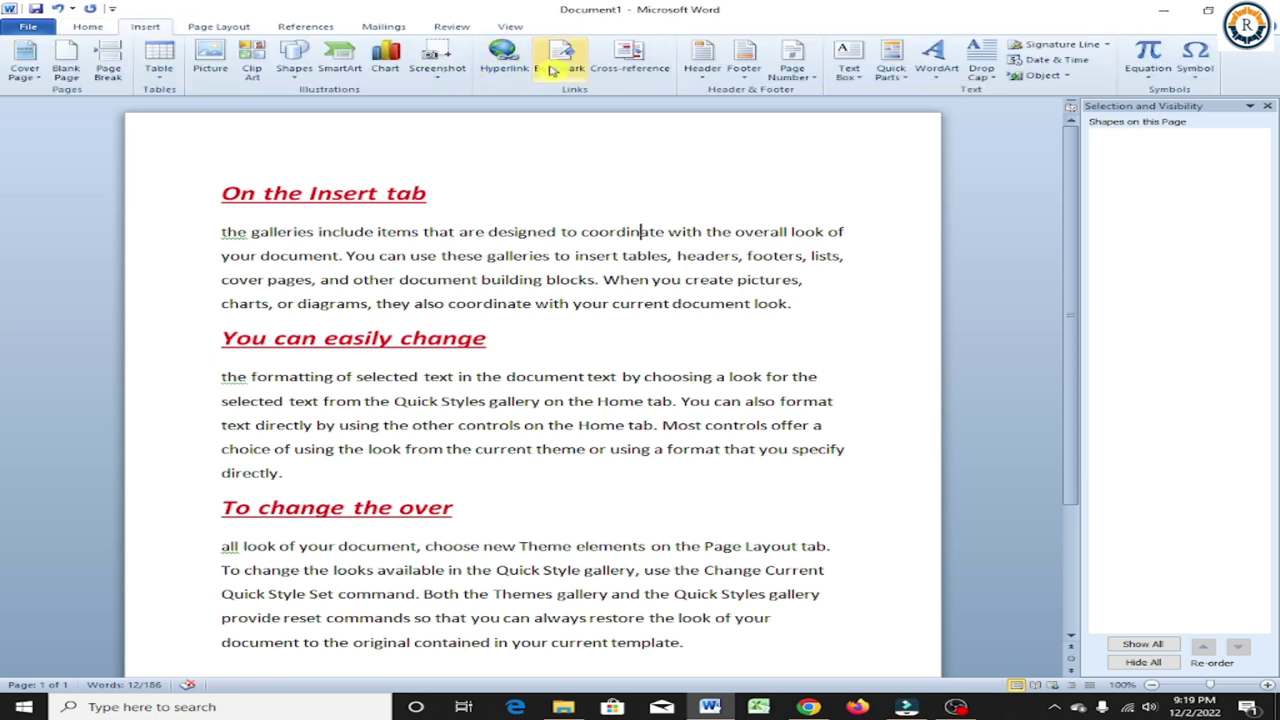